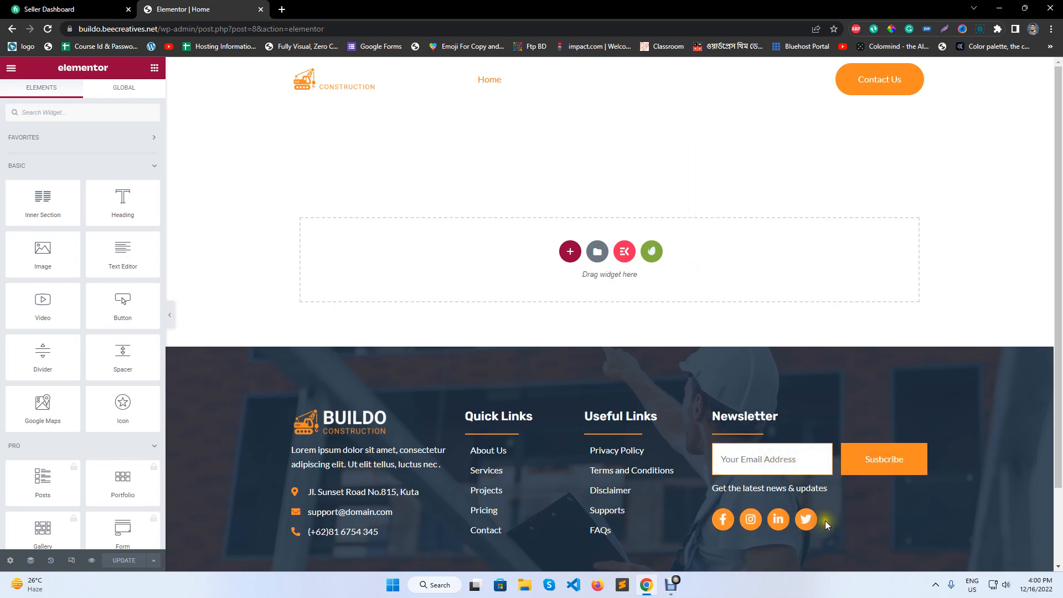
{"action": "left_click_drag", "start_coordinate": [646, 532], "coordinate": [586, 453]}
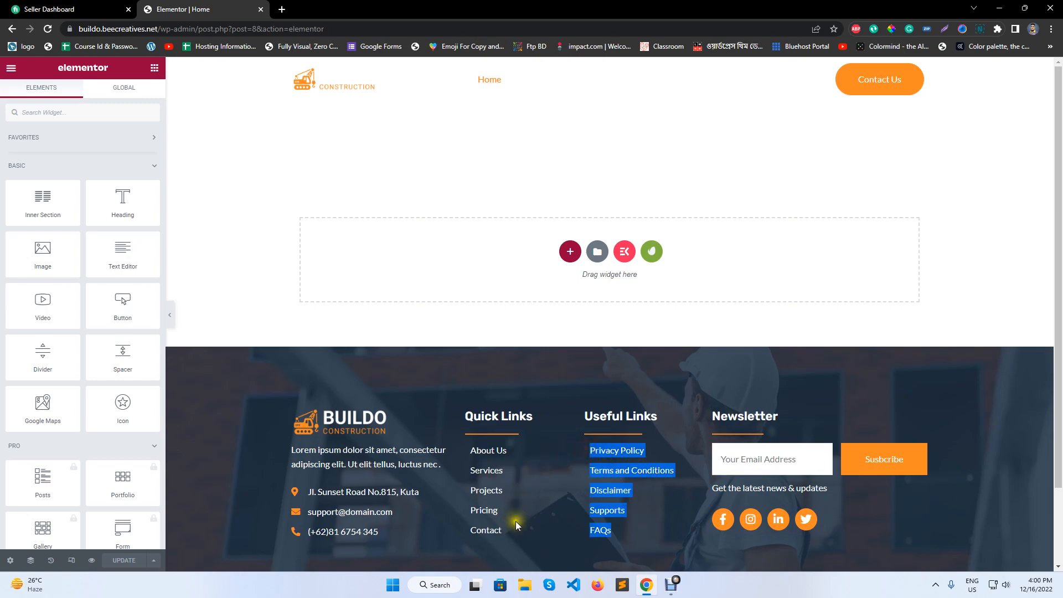
{"action": "left_click_drag", "start_coordinate": [516, 525], "coordinate": [488, 460]}
Step: In File Explorer, go to the Template Kit Raw XD folder inside Themforest on the Projects (D:) drive
{"action": "left_click", "coordinate": [528, 587]}
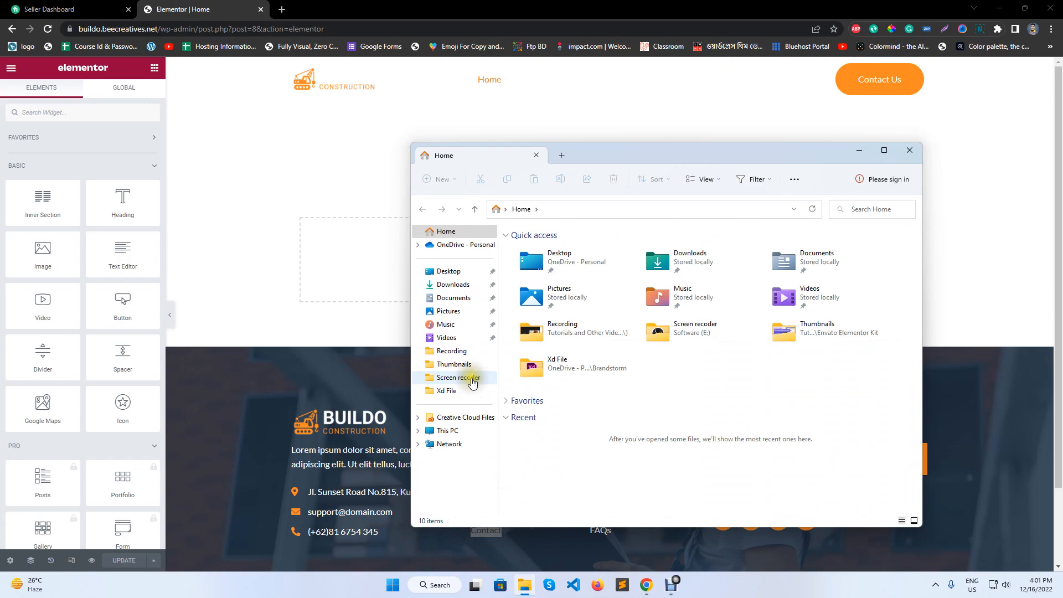
{"action": "left_click", "coordinate": [448, 431]}
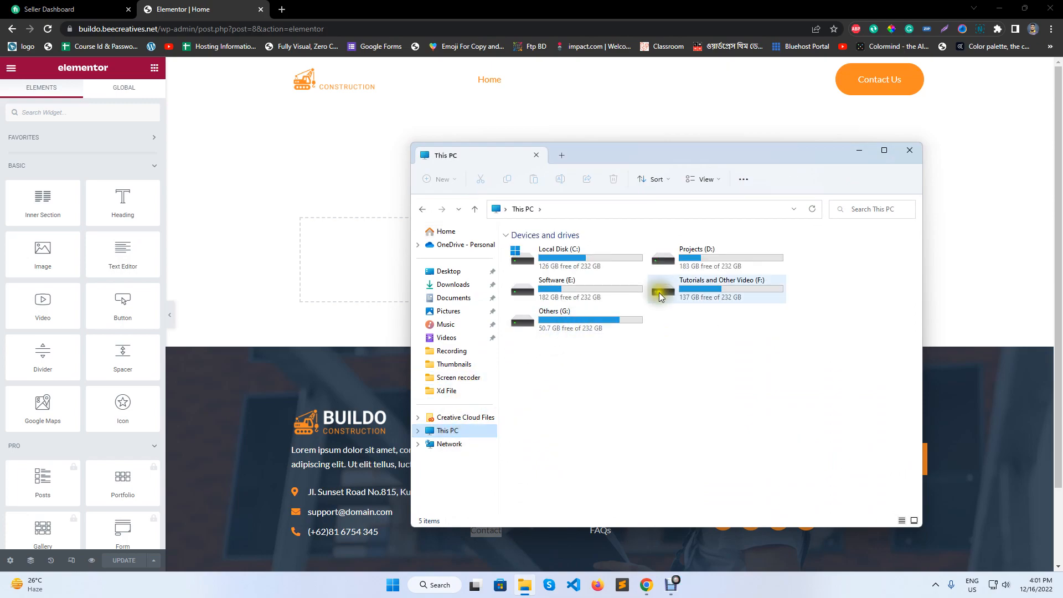
{"action": "double_click", "coordinate": [692, 263]}
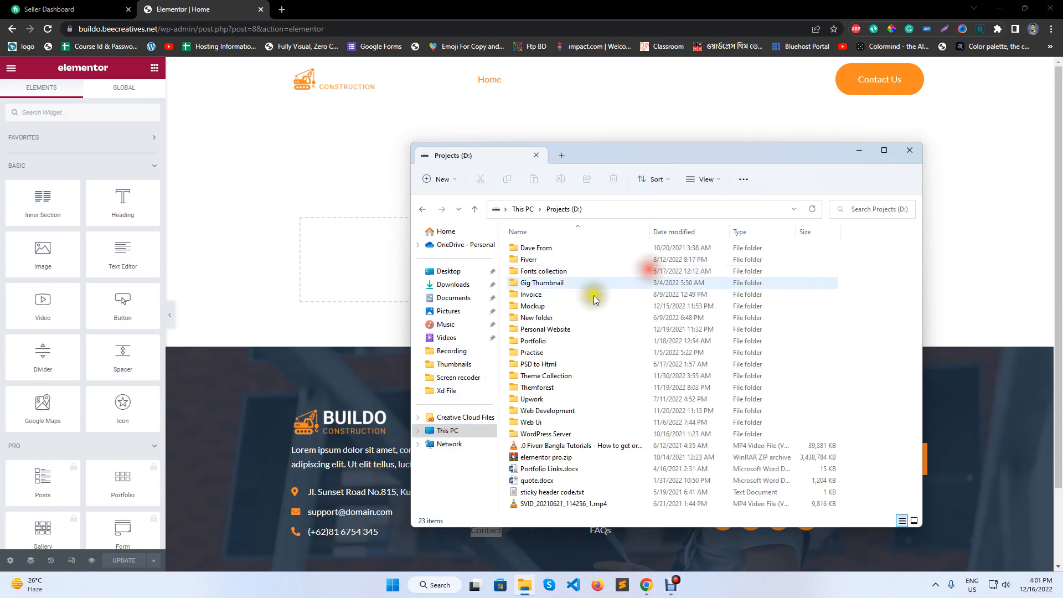
{"action": "double_click", "coordinate": [549, 387]}
{"action": "left_click", "coordinate": [565, 284]}
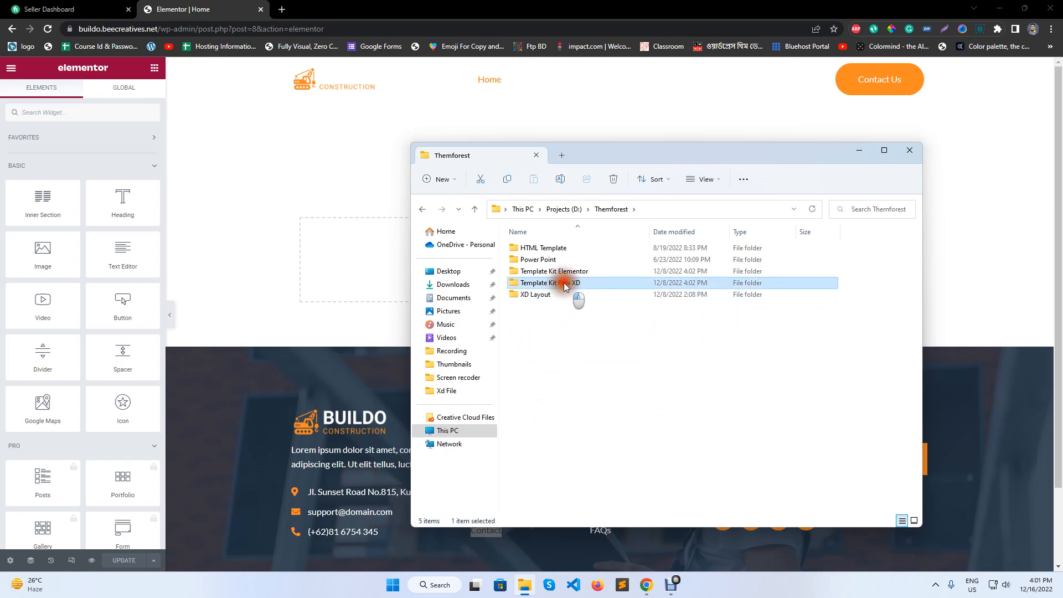
{"action": "double_click", "coordinate": [565, 284]}
Step: Open buildoconstructionxd.xd from Buildo Contrustion > Buildo > Xd in Adobe XD and bring up the Home Page artboard's hero area
{"action": "double_click", "coordinate": [570, 248]}
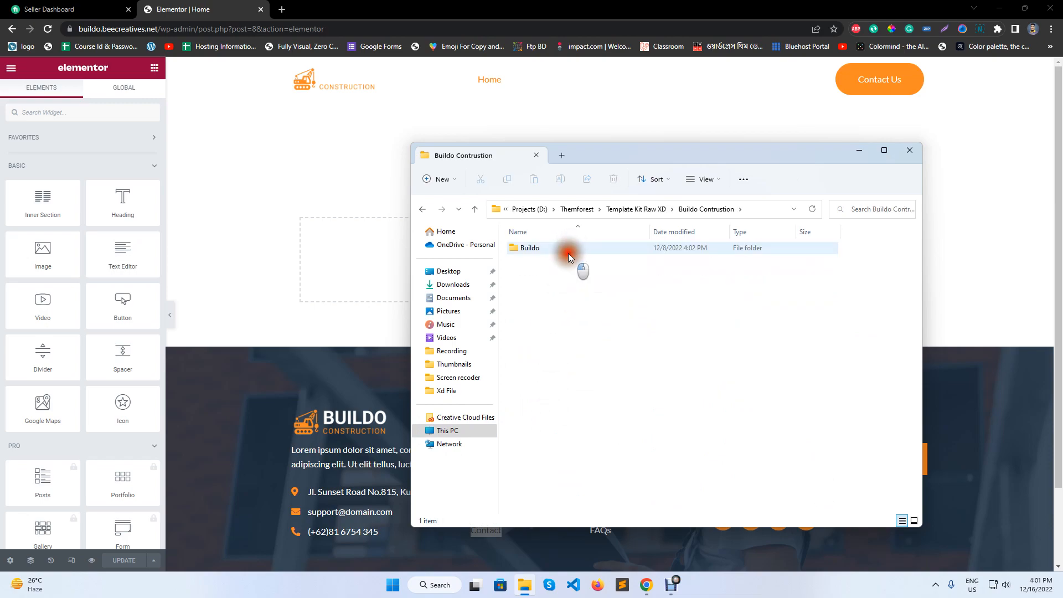
{"action": "double_click", "coordinate": [570, 255]}
{"action": "double_click", "coordinate": [524, 400]}
{"action": "left_click", "coordinate": [556, 254]}
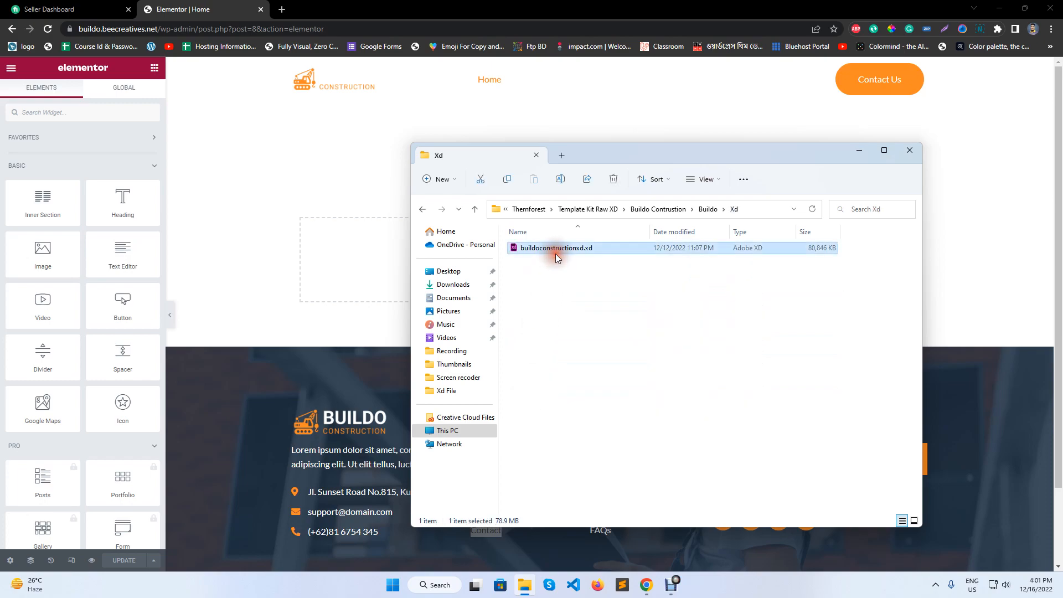
{"action": "double_click", "coordinate": [557, 249]}
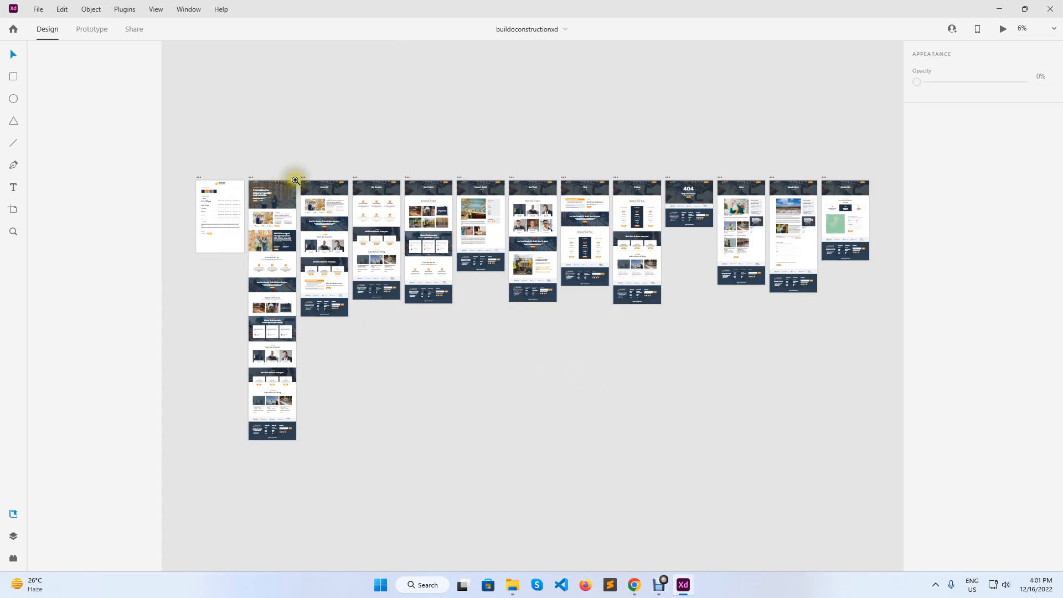
{"action": "left_click", "coordinate": [295, 181], "text": "ctrl"}
{"action": "left_click", "coordinate": [295, 181], "text": "ctrl"}
{"action": "left_click", "coordinate": [256, 236], "text": "ctrl"}
{"action": "left_click_drag", "start_coordinate": [302, 247], "coordinate": [671, 275]}
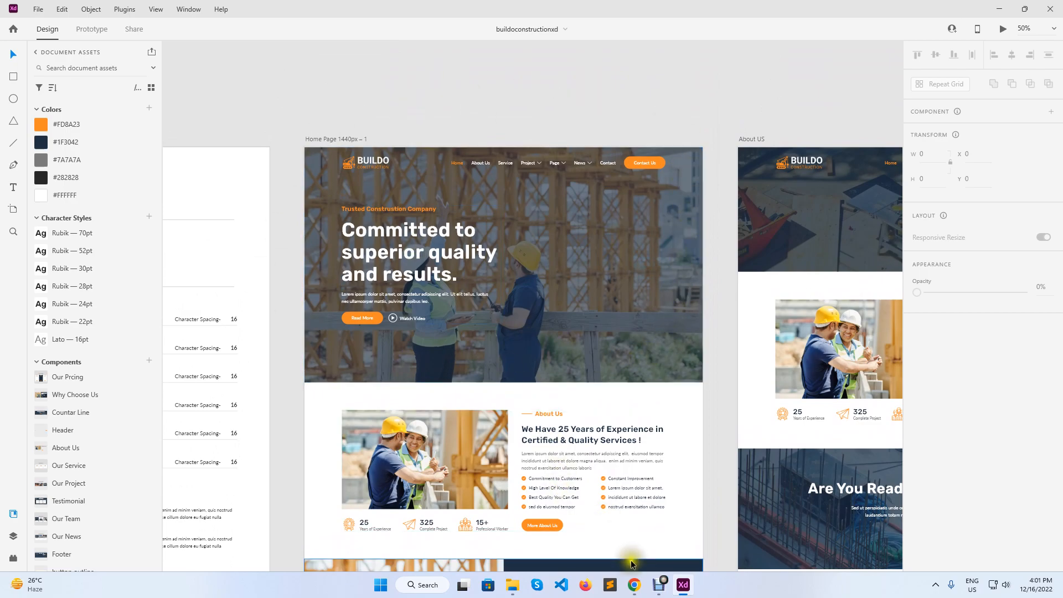
Step: Switch back to the Elementor editor in Chrome and add a single-column section to the Home page
{"action": "left_click", "coordinate": [635, 585]}
{"action": "left_click", "coordinate": [568, 252]}
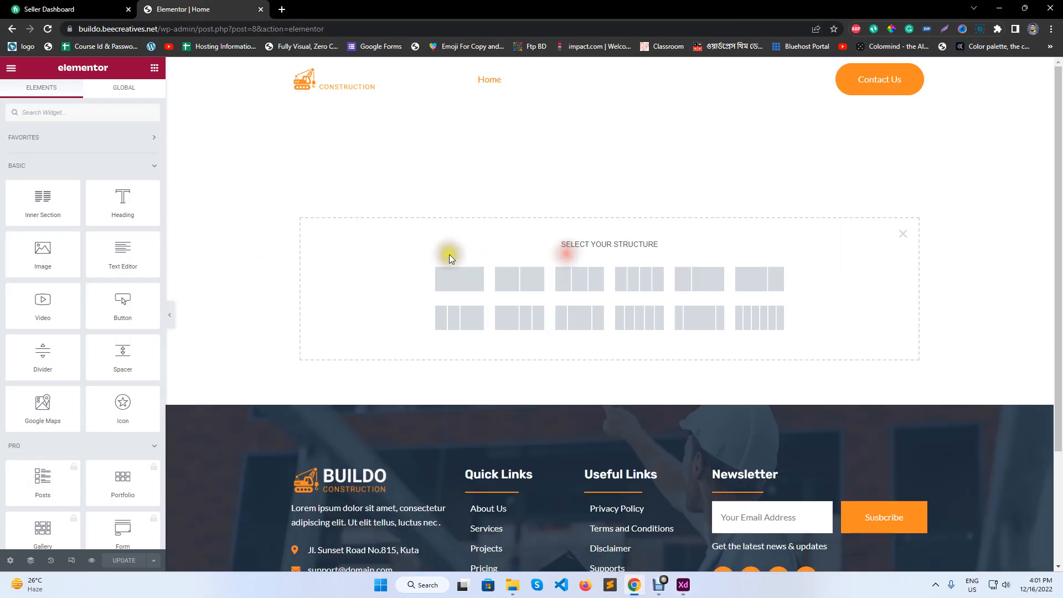
{"action": "left_click", "coordinate": [440, 280]}
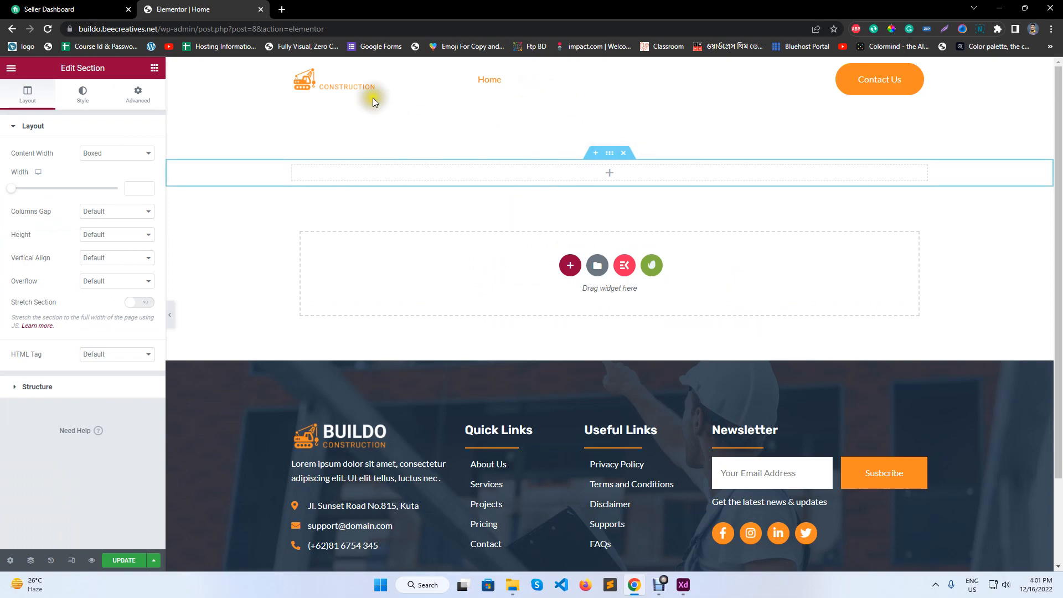
Step: Hide the page title, set the page layout to Elementor Full Width and save the page
{"action": "left_click", "coordinate": [10, 561]}
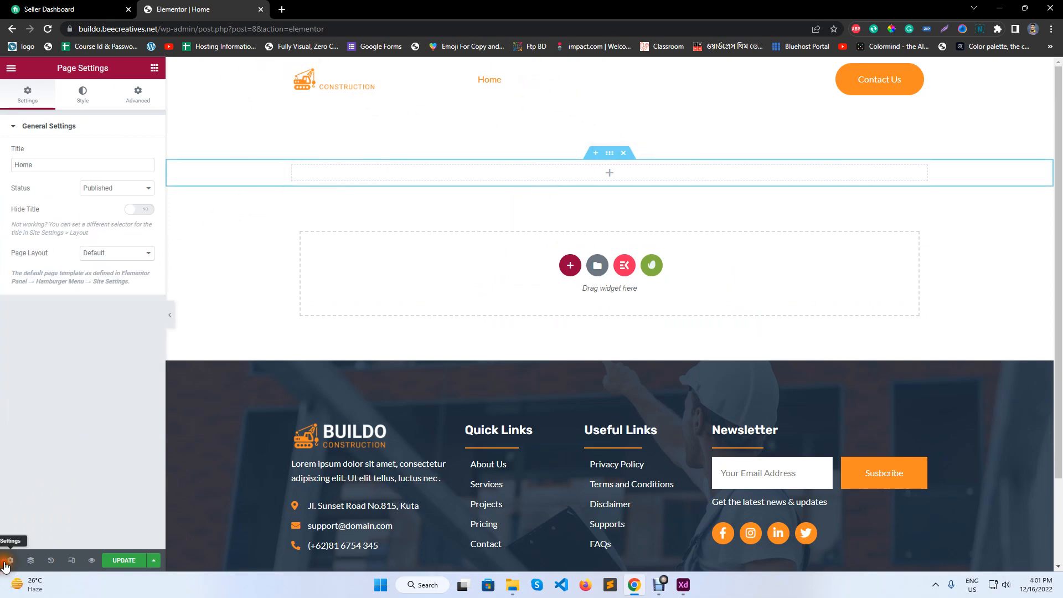
{"action": "left_click", "coordinate": [140, 213]}
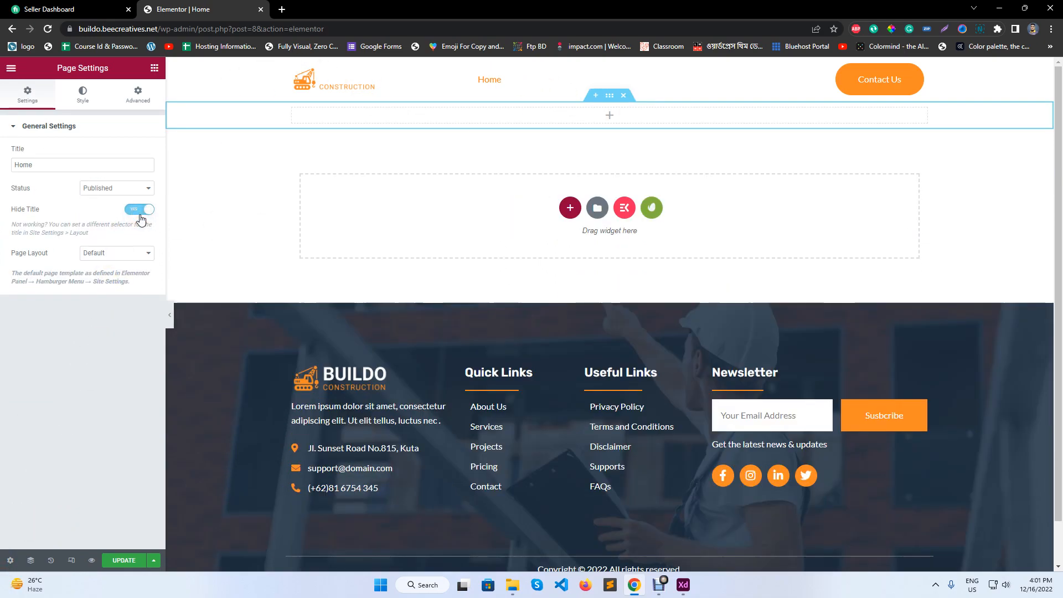
{"action": "left_click", "coordinate": [126, 249]}
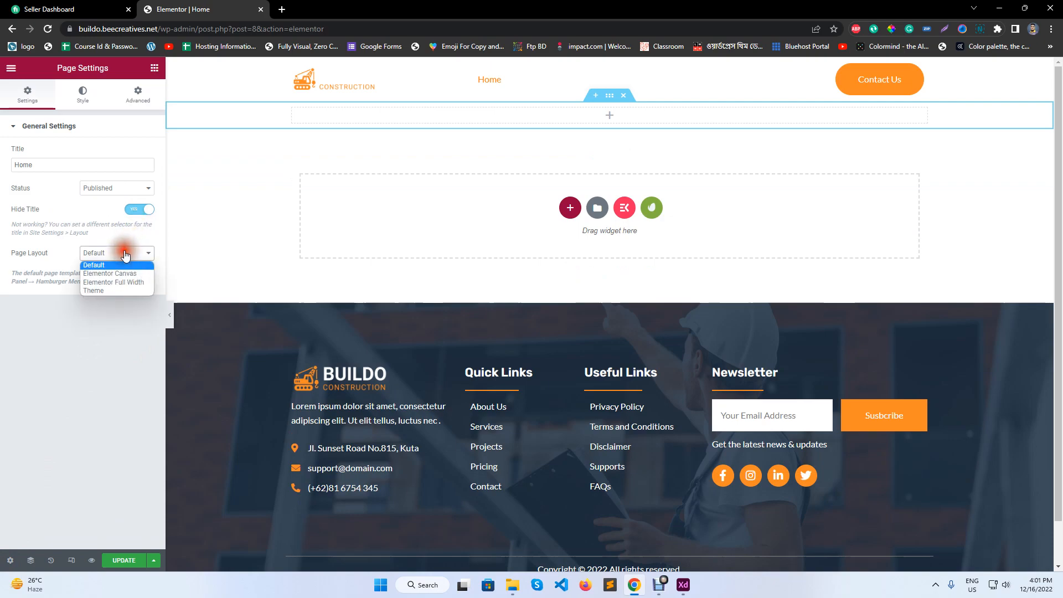
{"action": "left_click", "coordinate": [126, 284]}
{"action": "left_click", "coordinate": [122, 560]}
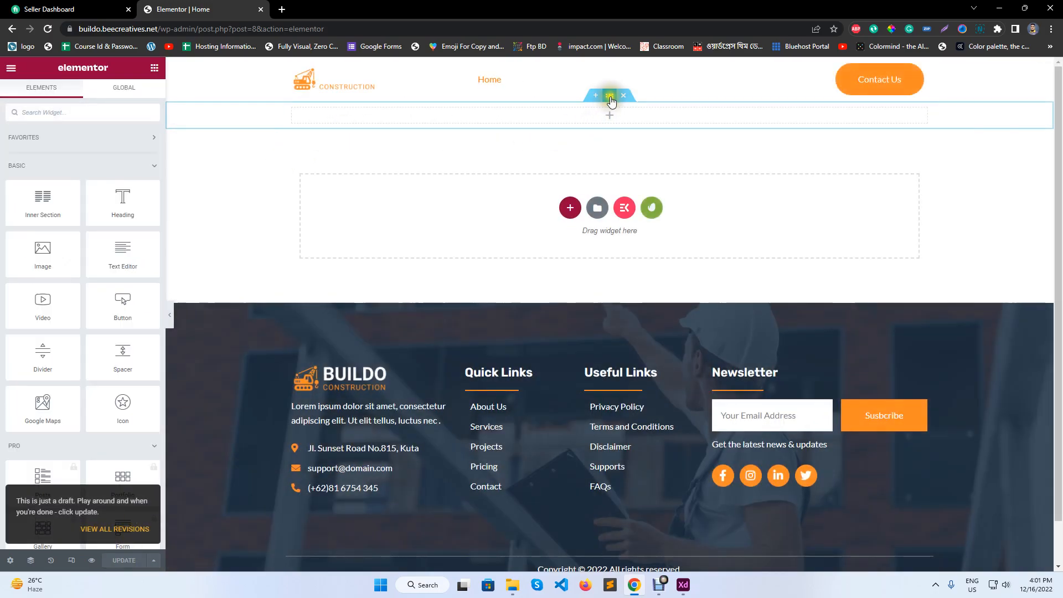
Step: Set the new section's height to Min Height with a minimum of 900 px
{"action": "left_click", "coordinate": [610, 97]}
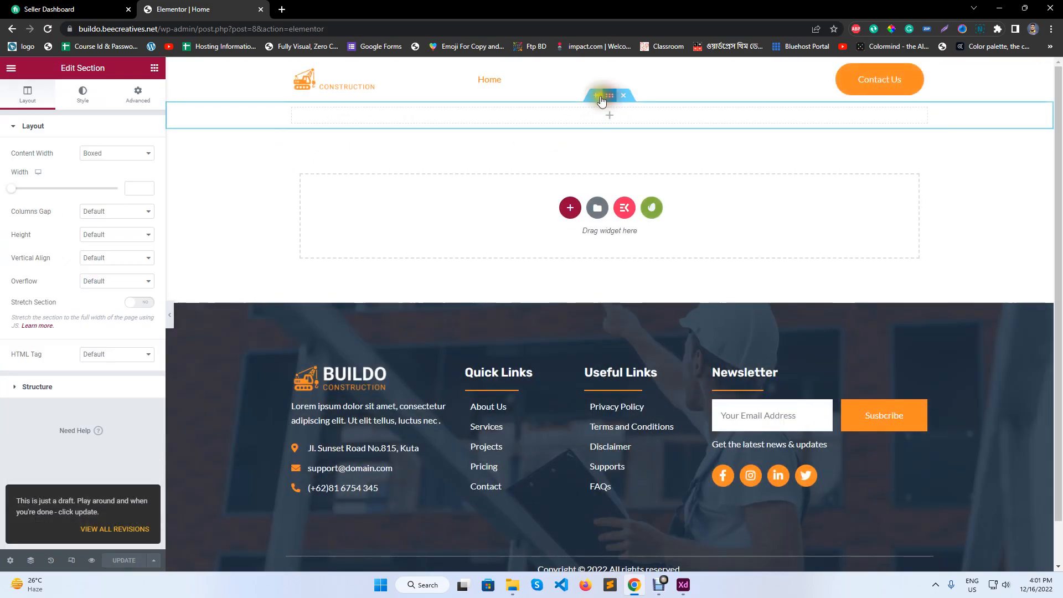
{"action": "left_click", "coordinate": [138, 93]}
{"action": "left_click", "coordinate": [3, 102]}
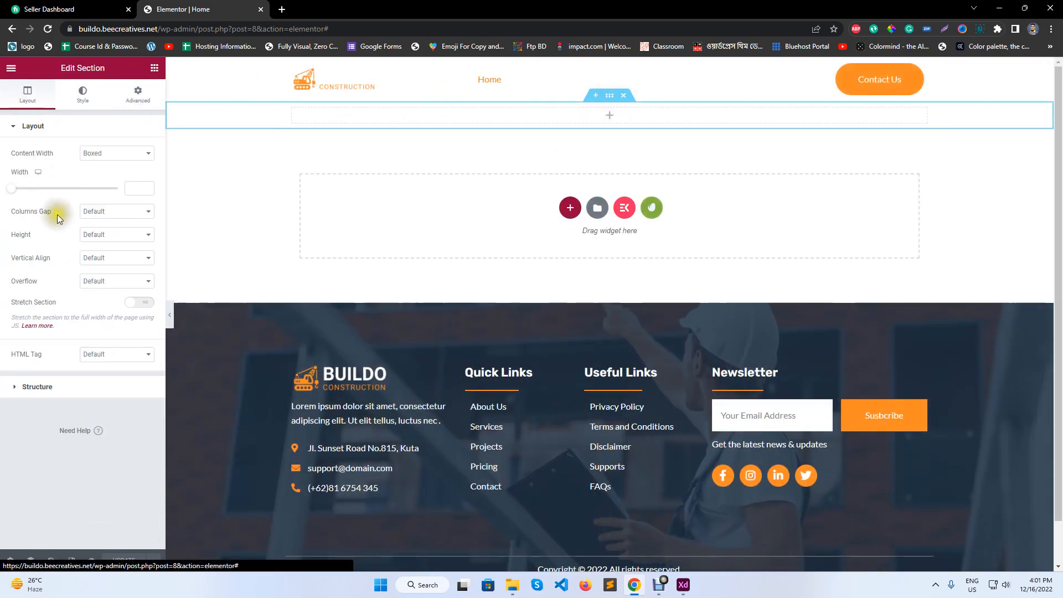
{"action": "left_click", "coordinate": [125, 236]}
{"action": "left_click", "coordinate": [123, 262]}
{"action": "left_click", "coordinate": [133, 270]}
{"action": "type", "text": "900"}
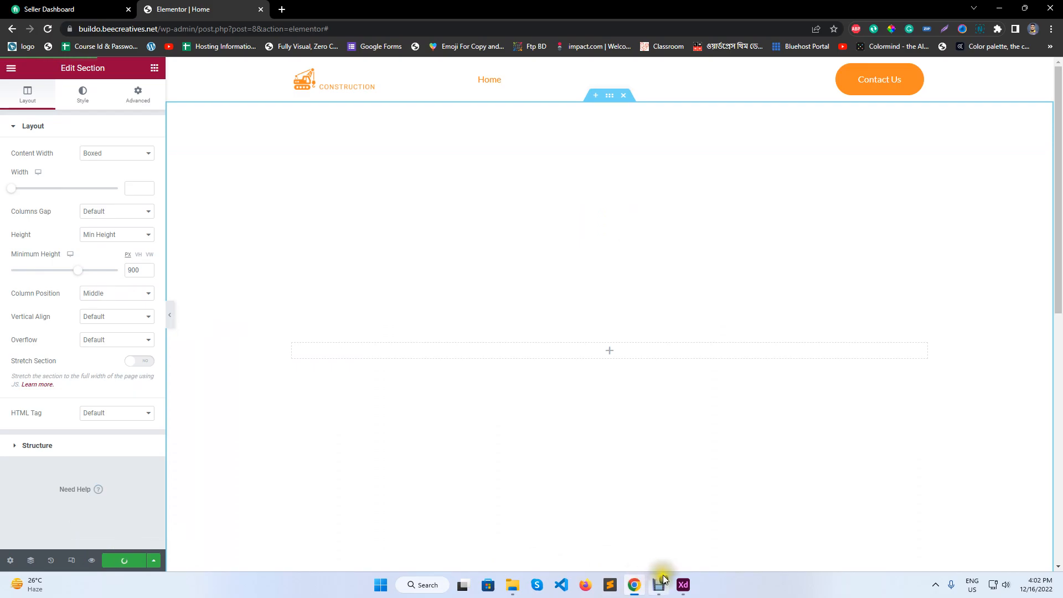
Step: Switch to Adobe XD and measure the Home Page hero's height with a vertical line along its left edge
{"action": "left_click", "coordinate": [674, 582]}
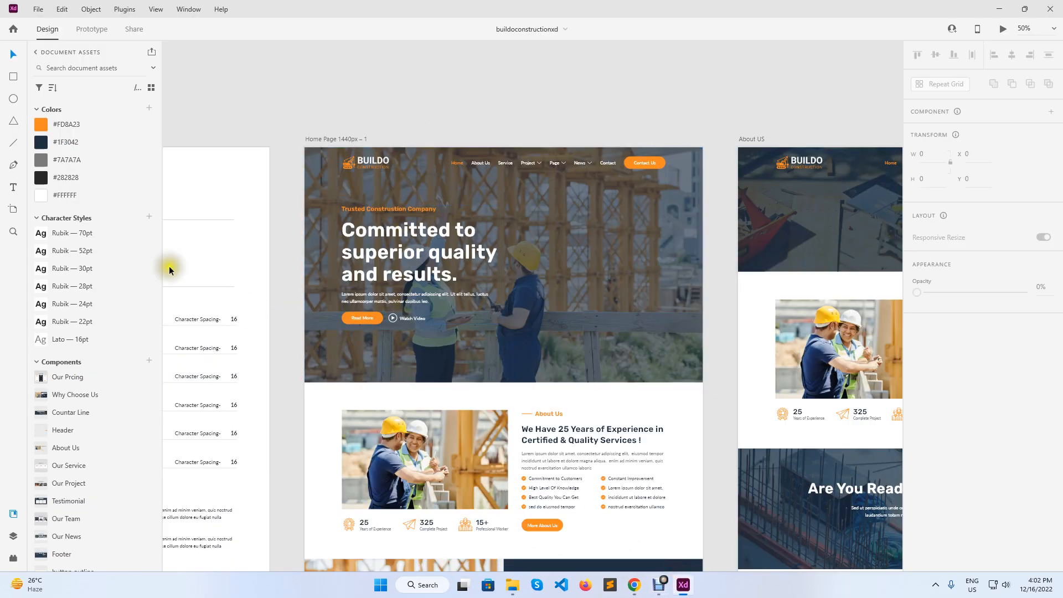
{"action": "left_click", "coordinate": [13, 145]}
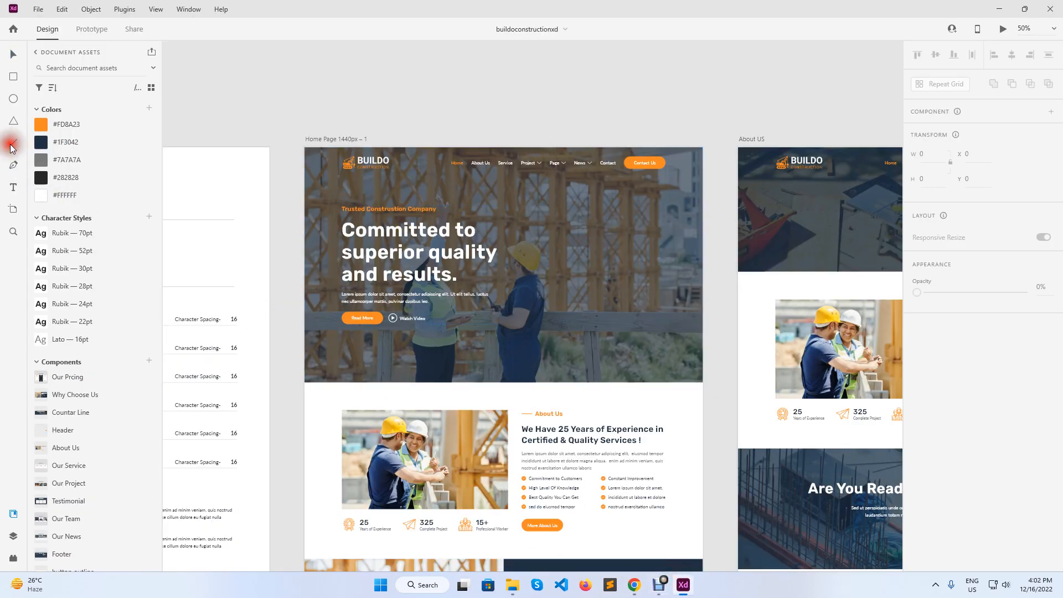
{"action": "left_click_drag", "start_coordinate": [305, 148], "coordinate": [303, 384]}
{"action": "left_click", "coordinate": [934, 178]}
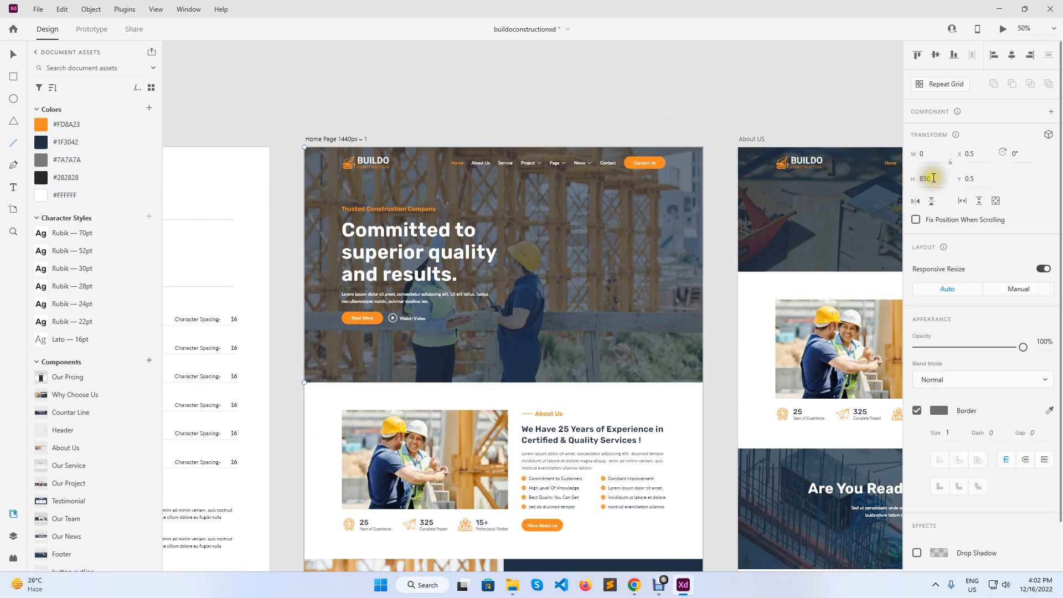
Step: Check the measuring line's lower end against the hero's bottom edge and return to the Select tool
{"action": "left_click", "coordinate": [291, 320], "text": "ctrl"}
{"action": "left_click", "coordinate": [292, 320], "text": "ctrl"}
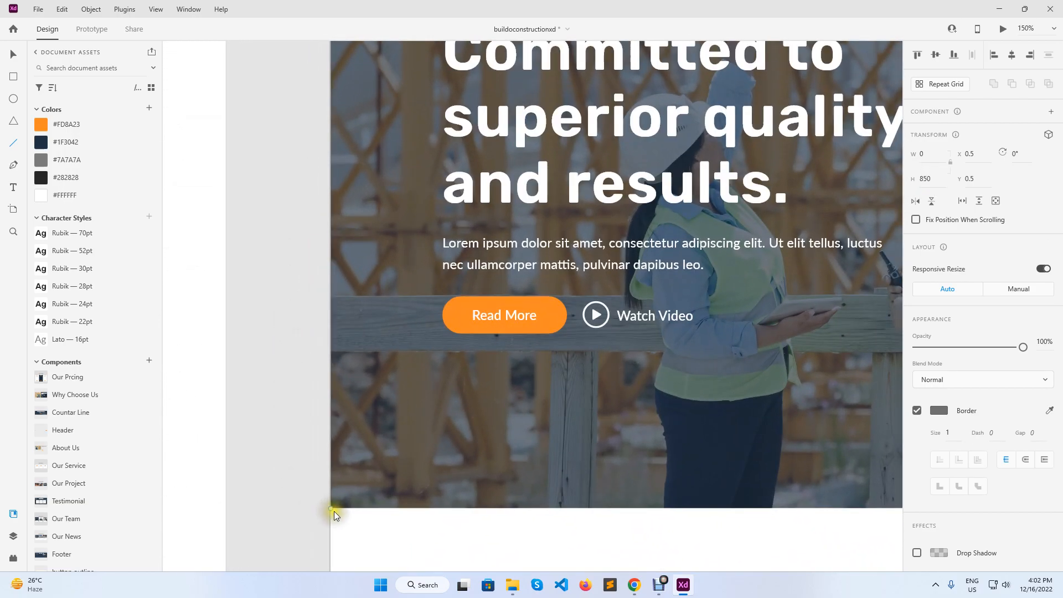
{"action": "left_click", "coordinate": [334, 510]}
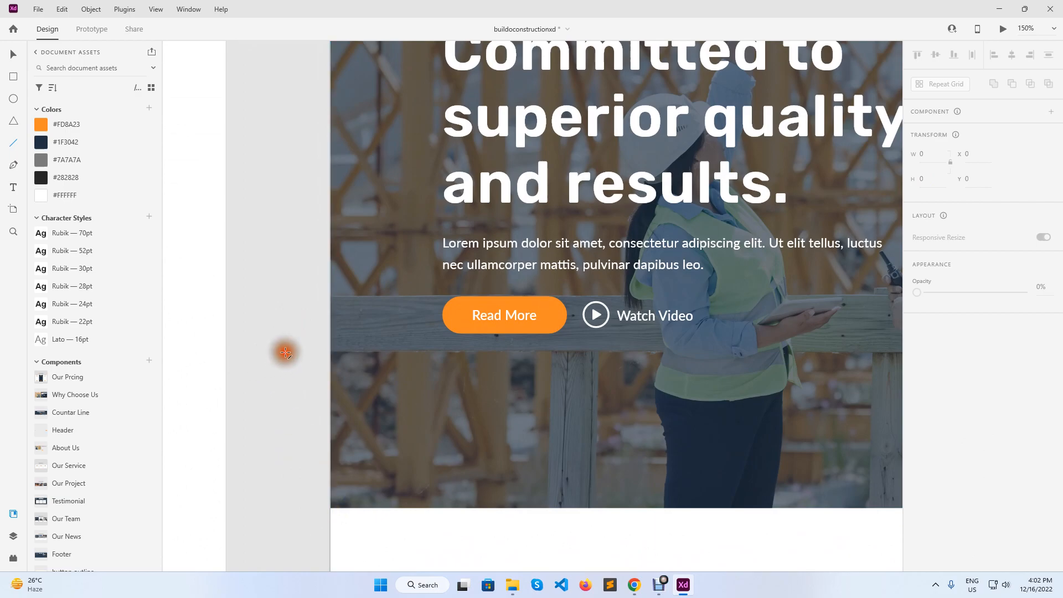
{"action": "key", "text": "alt+space"}
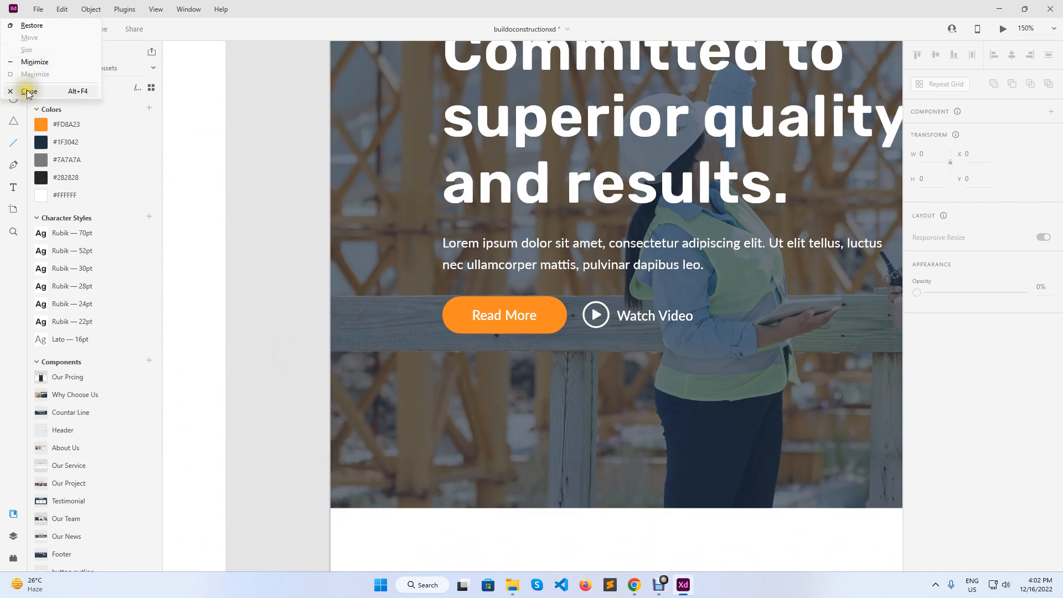
{"action": "left_click", "coordinate": [258, 122]}
{"action": "left_click", "coordinate": [13, 54]}
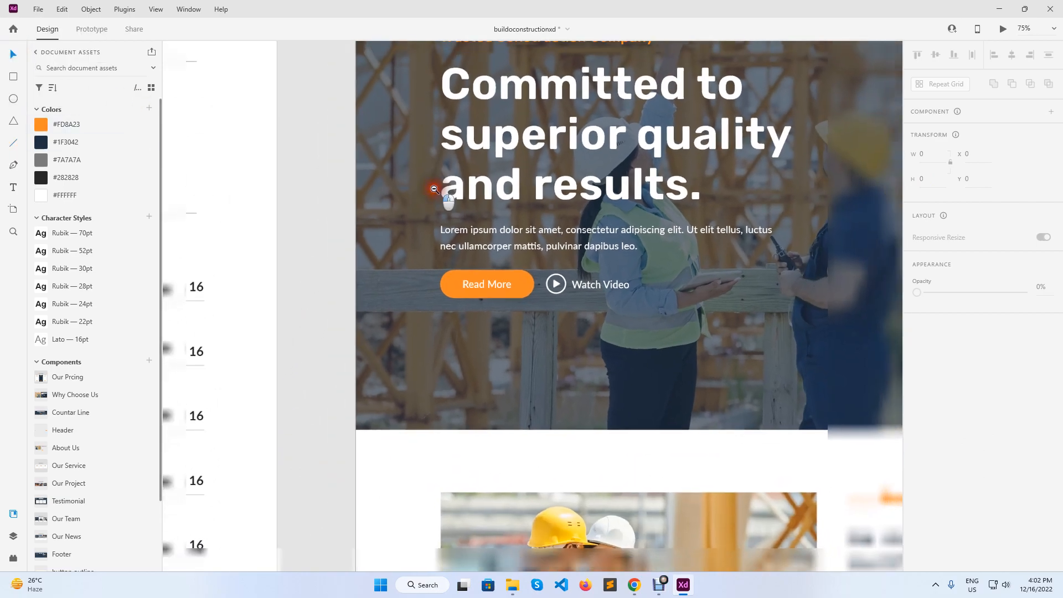
{"action": "scroll", "coordinate": [411, 186], "scroll_direction": "down", "scroll_amount": 5}
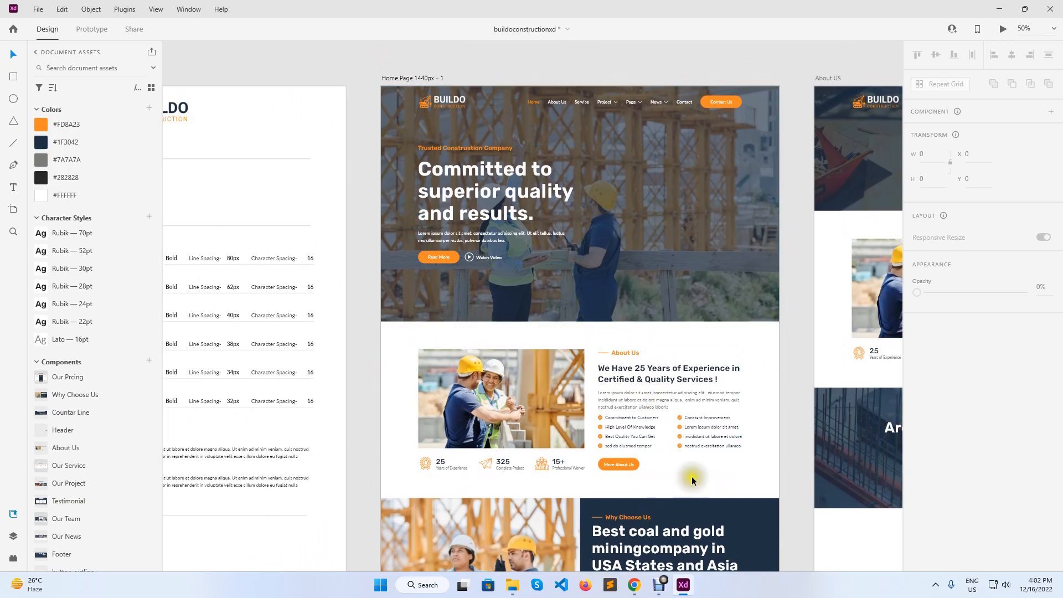
Step: Switch back to Elementor in Chrome and set the section's minimum height to 850 px
{"action": "left_click", "coordinate": [634, 586]}
{"action": "left_click_drag", "start_coordinate": [140, 270], "coordinate": [120, 265]}
{"action": "type", "text": "850"}
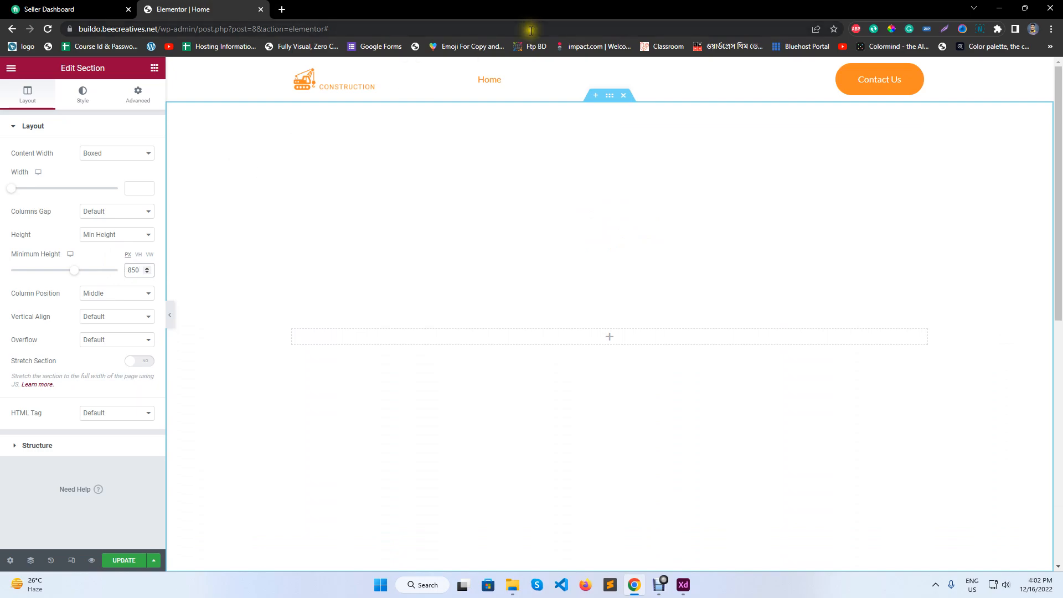
Step: Set the section's background overlay type to Classic and open the media library for its image
{"action": "left_click", "coordinate": [91, 90]}
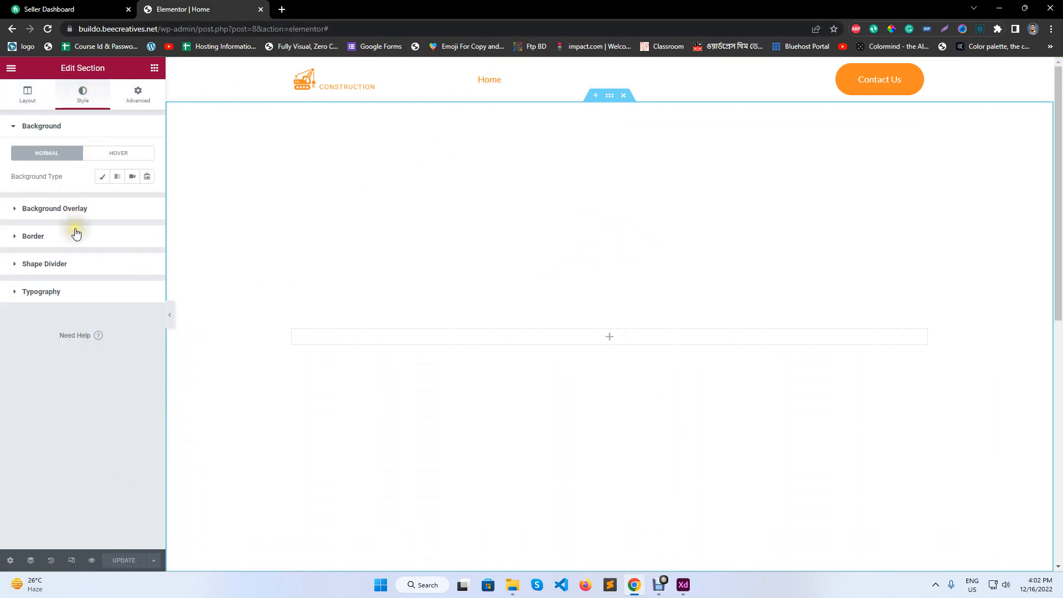
{"action": "left_click", "coordinate": [92, 215]}
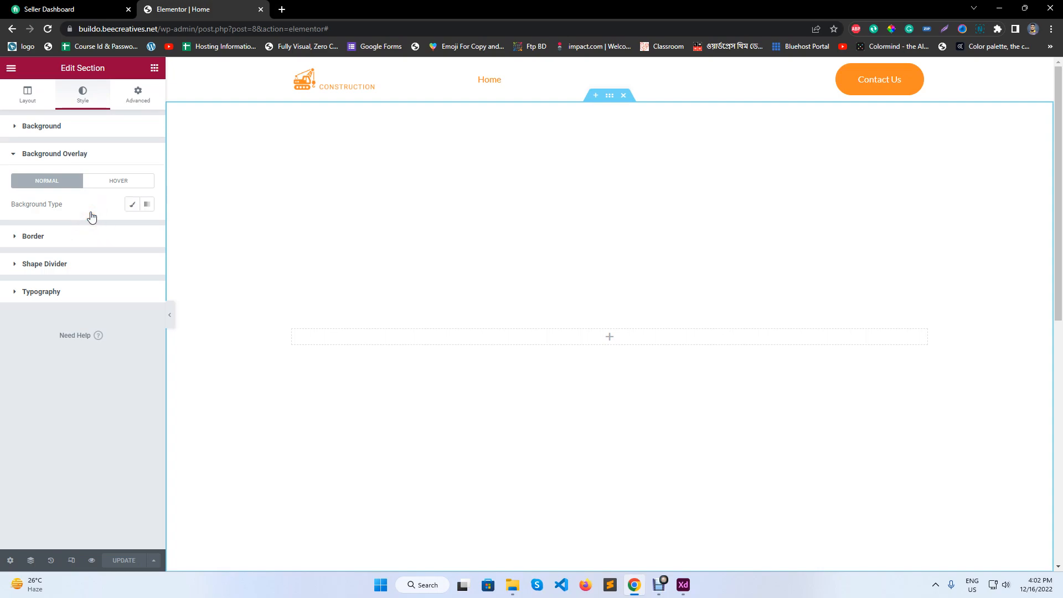
{"action": "left_click", "coordinate": [127, 204]}
{"action": "left_click", "coordinate": [69, 269]}
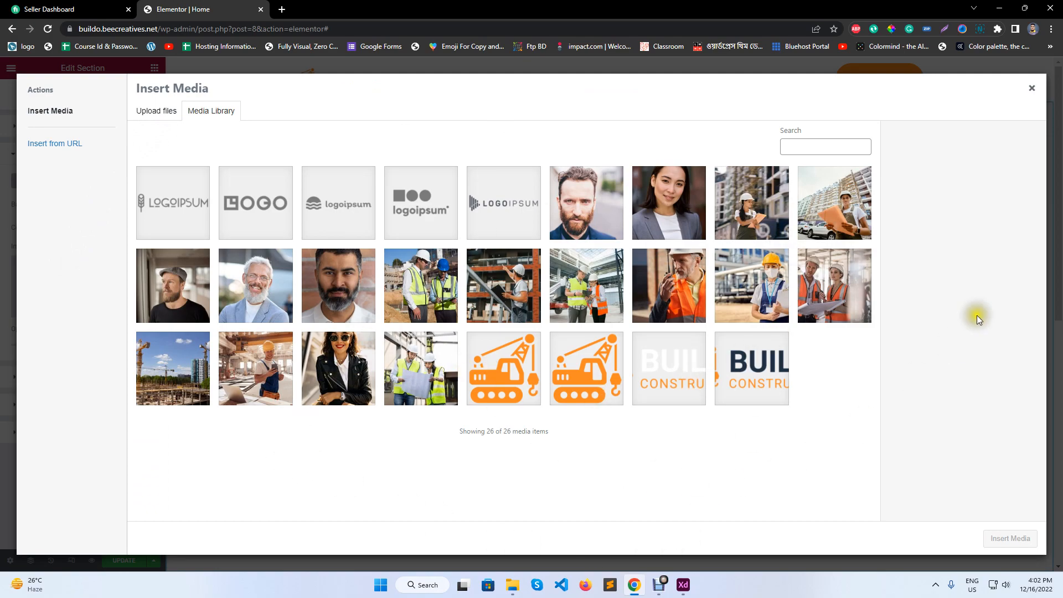
Step: Compare the construction photos and insert the manager-of-project-young-man-working-in-uniform image as the section's background overlay
{"action": "left_click", "coordinate": [772, 201]}
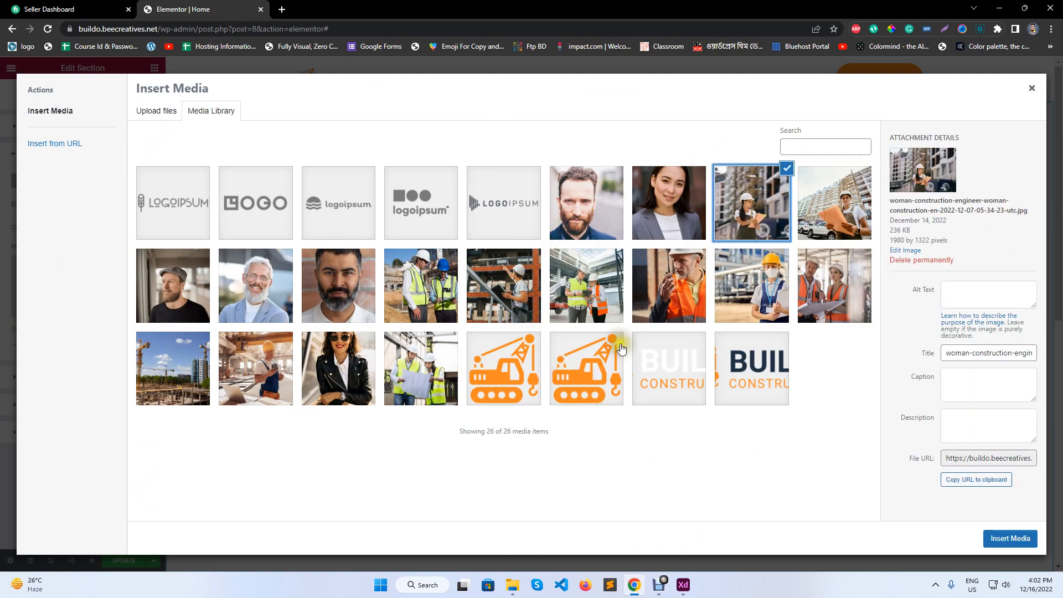
{"action": "left_click", "coordinate": [510, 305]}
{"action": "left_click", "coordinate": [438, 361]}
{"action": "left_click", "coordinate": [233, 363]}
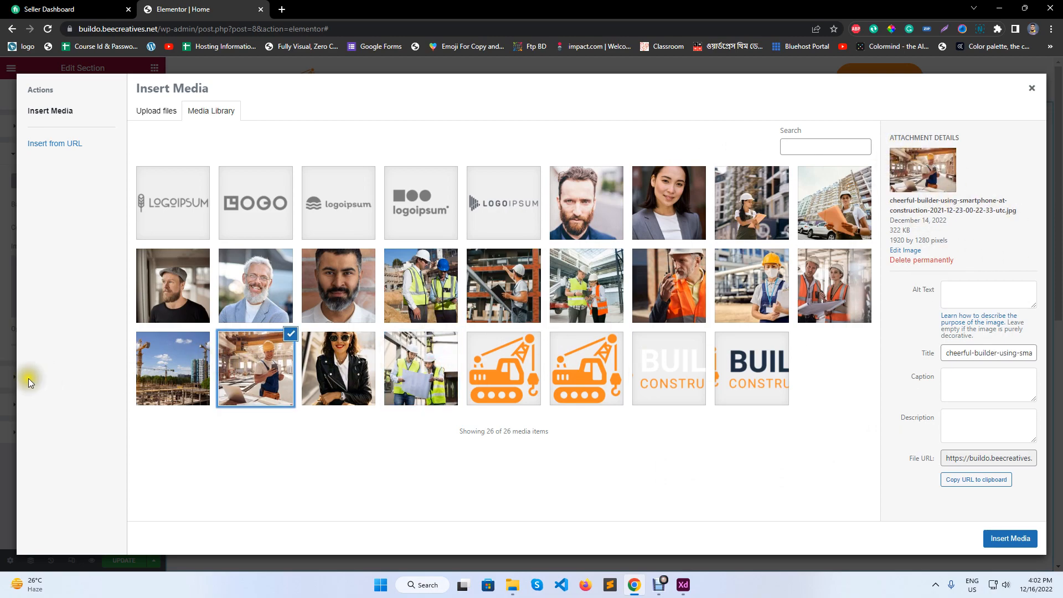
{"action": "left_click", "coordinate": [474, 289]}
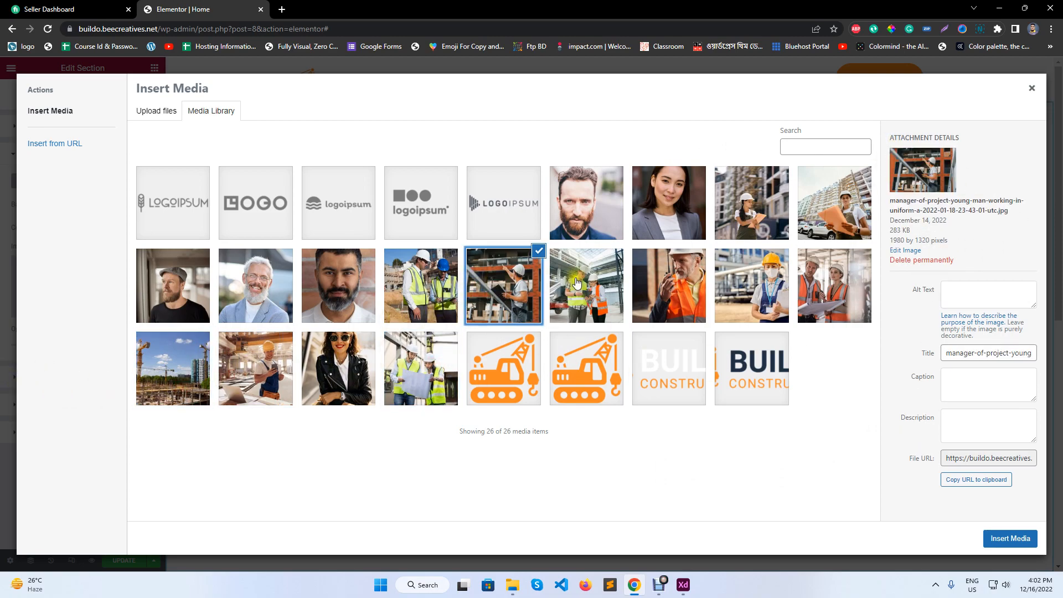
{"action": "left_click", "coordinate": [443, 293]}
{"action": "left_click", "coordinate": [511, 291]}
{"action": "left_click", "coordinate": [1012, 531]}
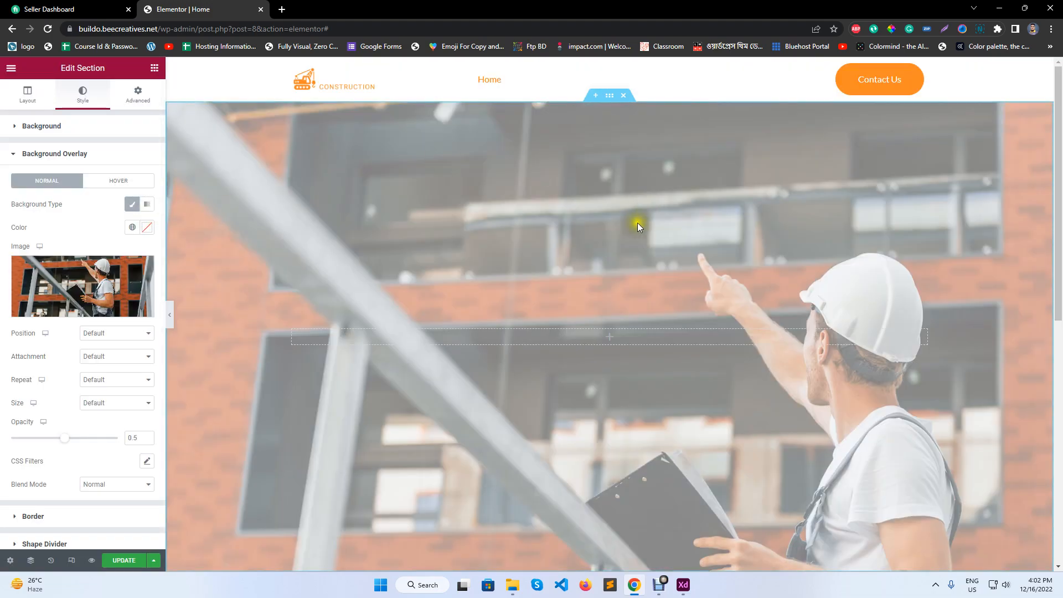
Step: Set the background overlay image to Center Center position, Scroll attachment, No-repeat and Cover size, and raise its opacity to 1
{"action": "left_click", "coordinate": [125, 334]}
{"action": "left_click", "coordinate": [105, 355]}
{"action": "left_click", "coordinate": [105, 358]}
{"action": "left_click", "coordinate": [102, 380]}
{"action": "left_click", "coordinate": [93, 399]}
{"action": "left_click", "coordinate": [94, 404]}
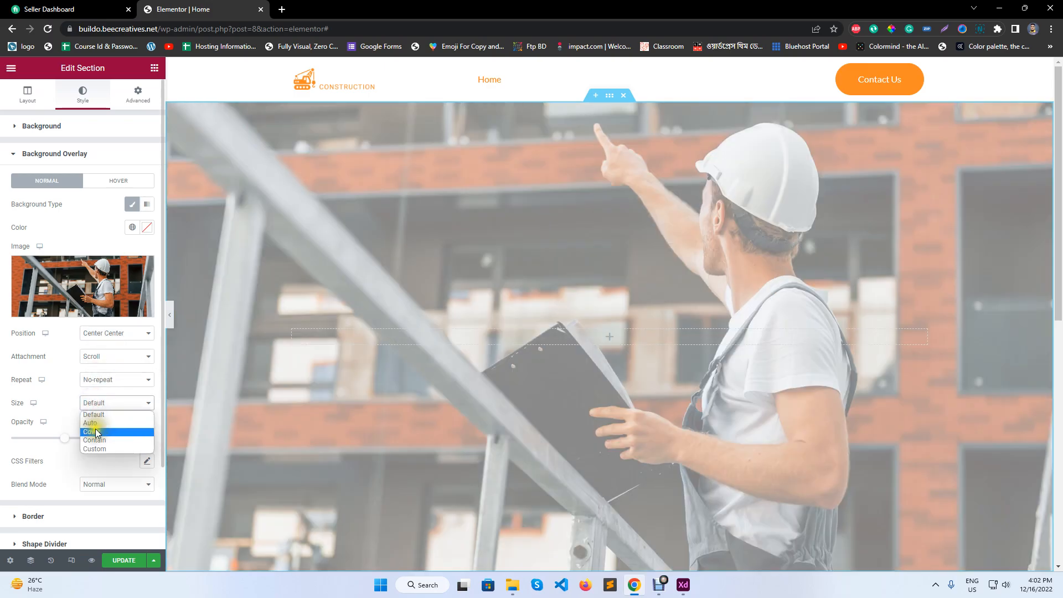
{"action": "left_click", "coordinate": [96, 432]}
{"action": "left_click_drag", "start_coordinate": [64, 438], "coordinate": [224, 434]}
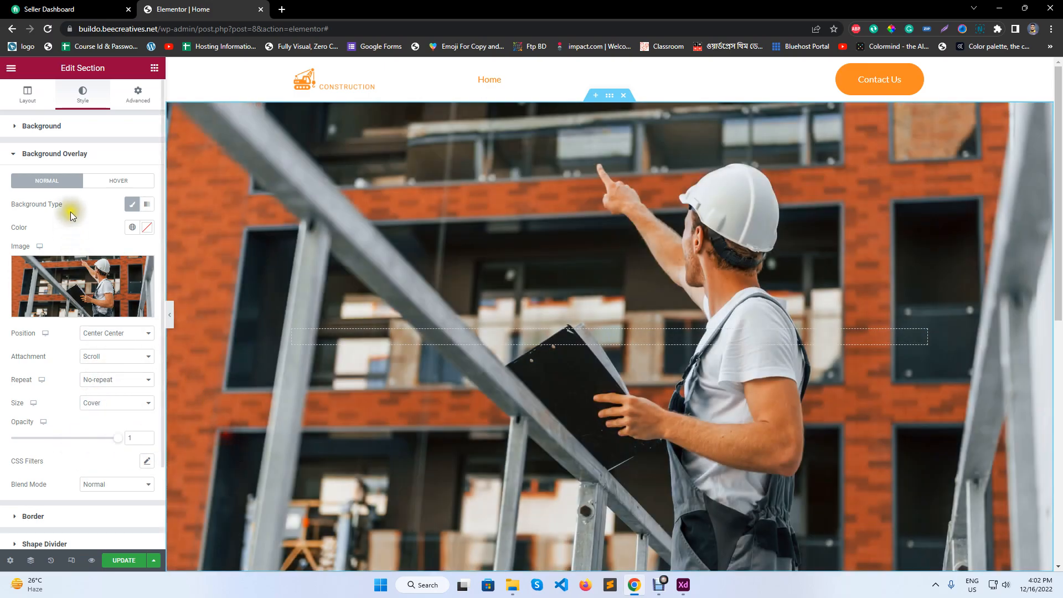
Step: Set the section's background to Classic with the global dark navy color and lower the overlay image's opacity to 0.21
{"action": "left_click", "coordinate": [88, 126]}
{"action": "left_click", "coordinate": [101, 176]}
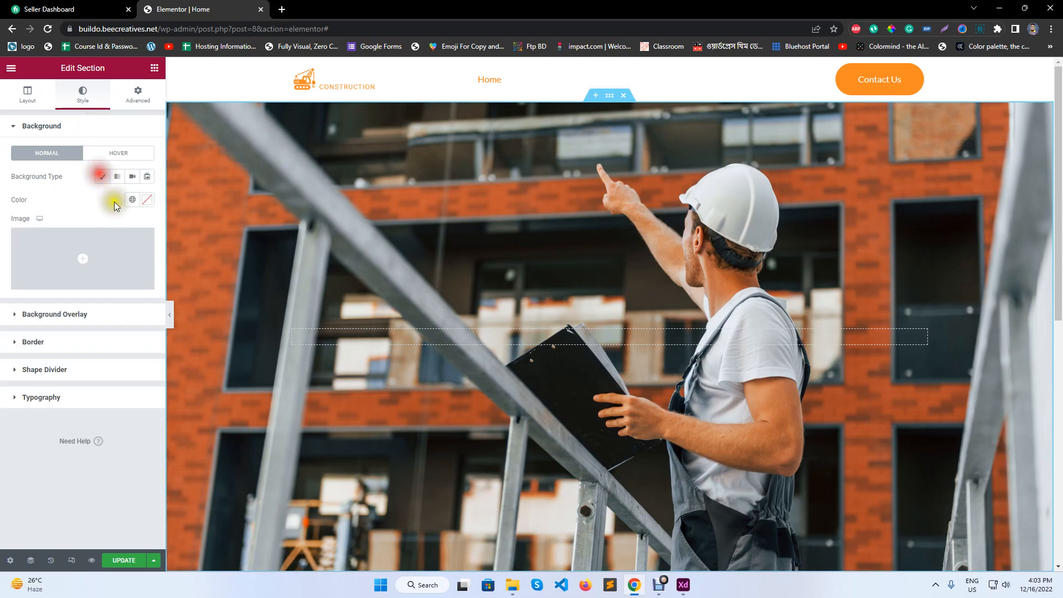
{"action": "left_click", "coordinate": [132, 204]}
{"action": "left_click", "coordinate": [83, 275]}
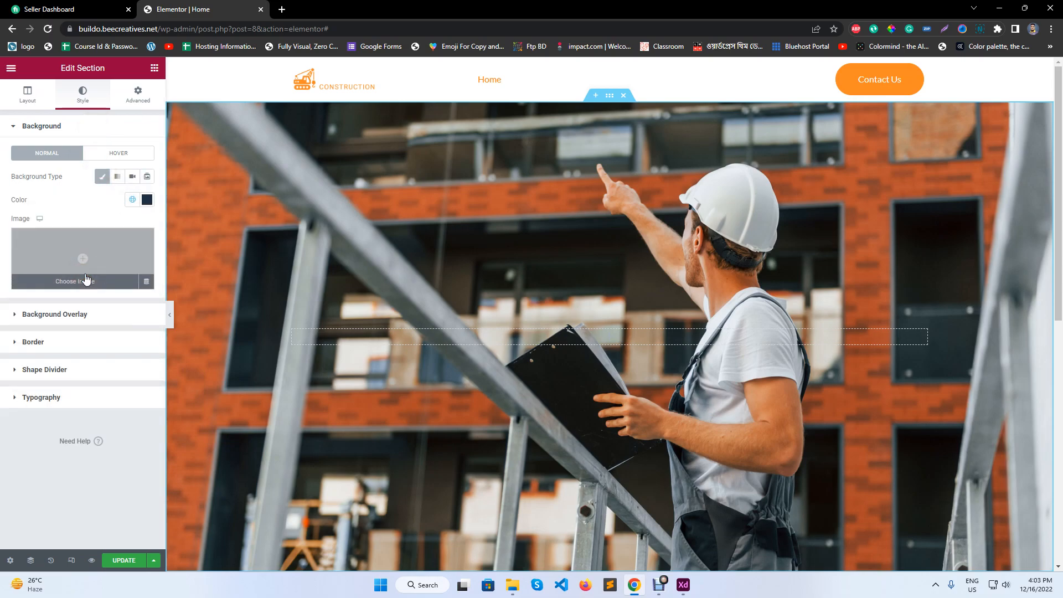
{"action": "left_click", "coordinate": [83, 315]}
{"action": "left_click_drag", "start_coordinate": [117, 439], "coordinate": [37, 440]}
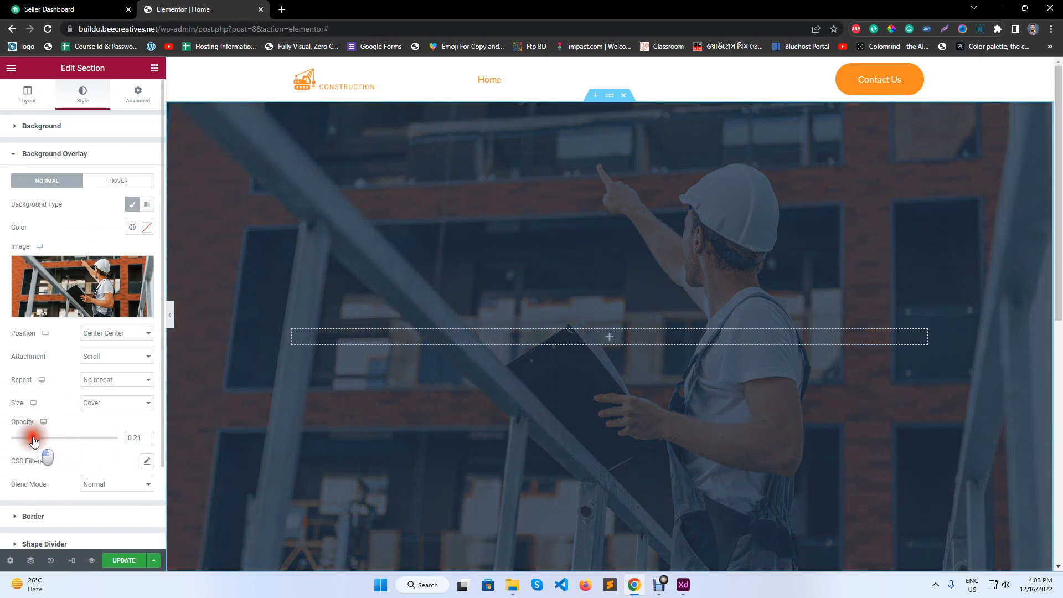
Step: Check the opacity of the hero's color overlay on the Adobe XD home page artboard and return to Elementor in Chrome
{"action": "left_click", "coordinate": [683, 585]}
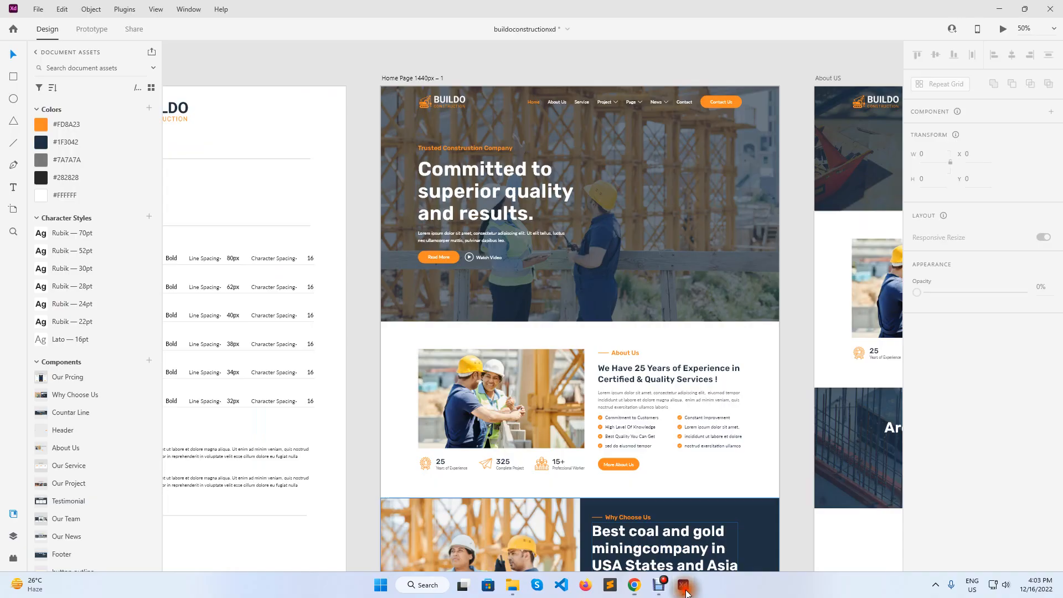
{"action": "left_click", "coordinate": [714, 237]}
{"action": "double_click", "coordinate": [715, 241]}
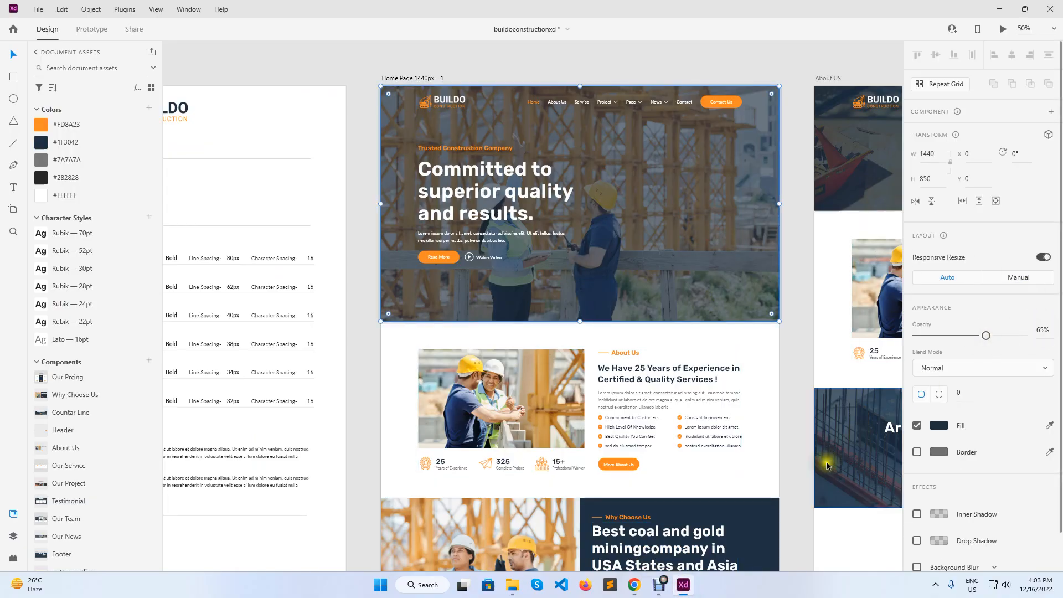
{"action": "left_click", "coordinate": [634, 585]}
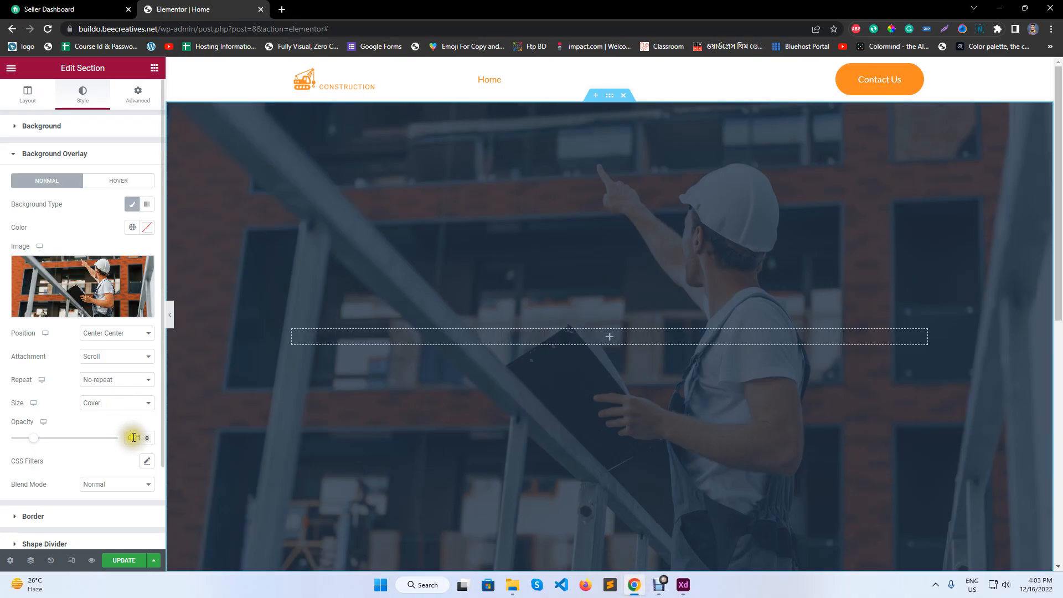
Step: Set the background overlay's opacity to 0.65 and update the page
{"action": "type", "text": "65"}
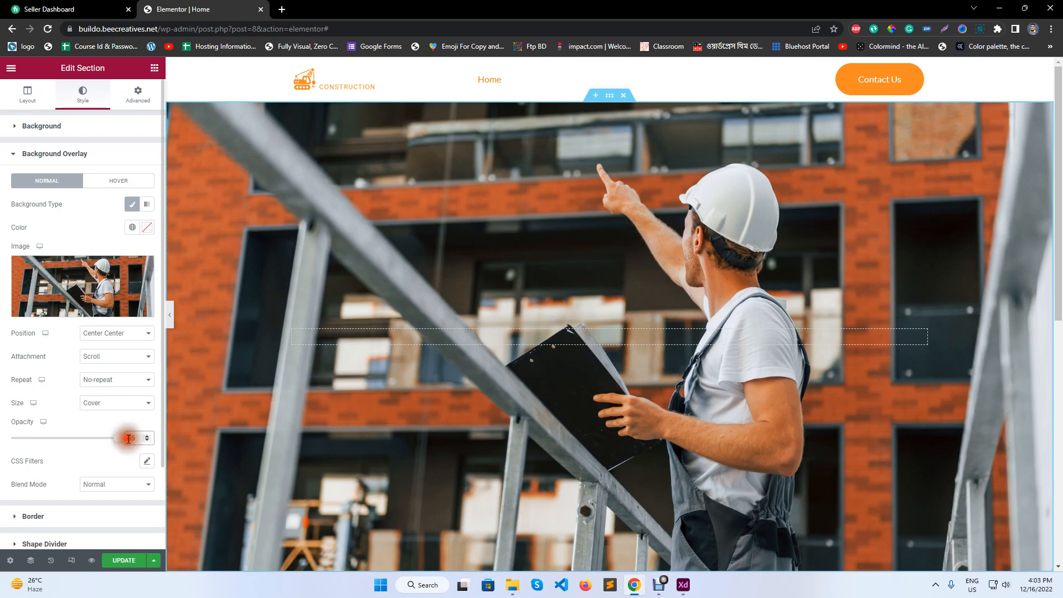
{"action": "type", "text": "0."}
{"action": "left_click", "coordinate": [123, 564]}
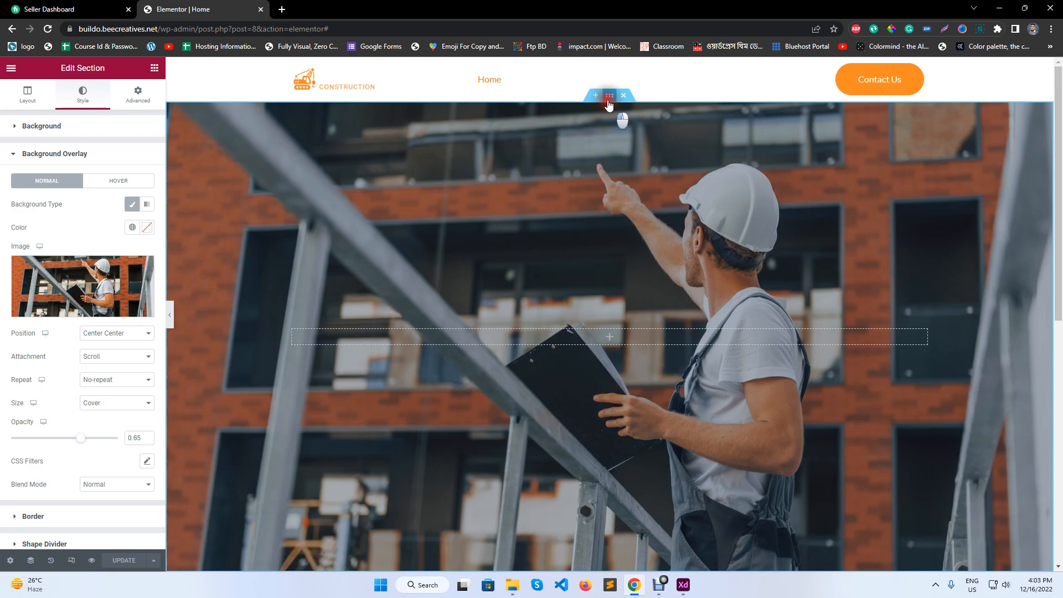
Step: Unlink the hero section's margins, set its top margin to -88 px, and preview the page without the editor panel
{"action": "left_click", "coordinate": [135, 94]}
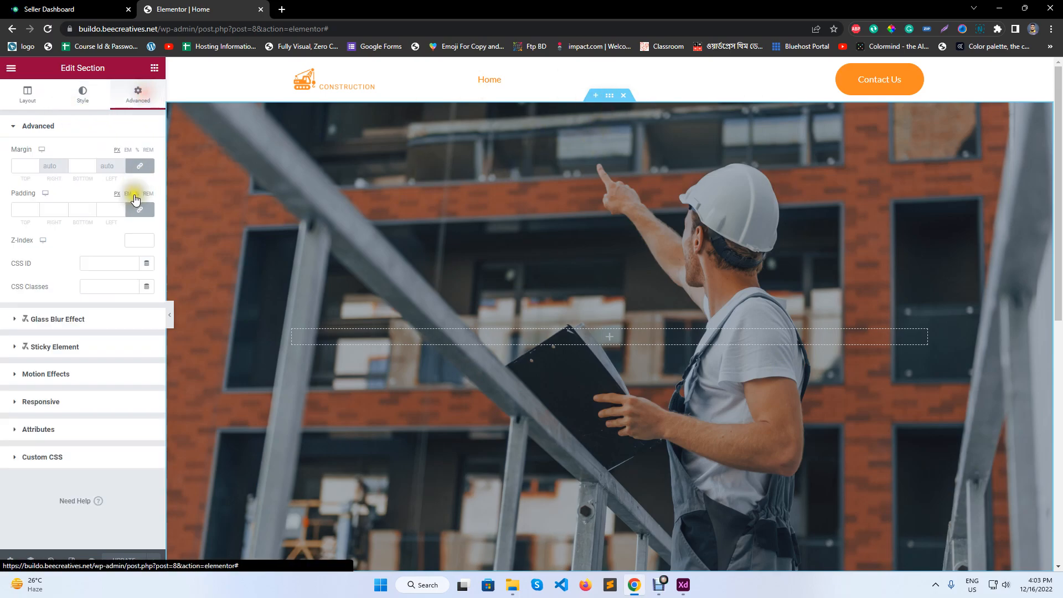
{"action": "left_click", "coordinate": [140, 165]}
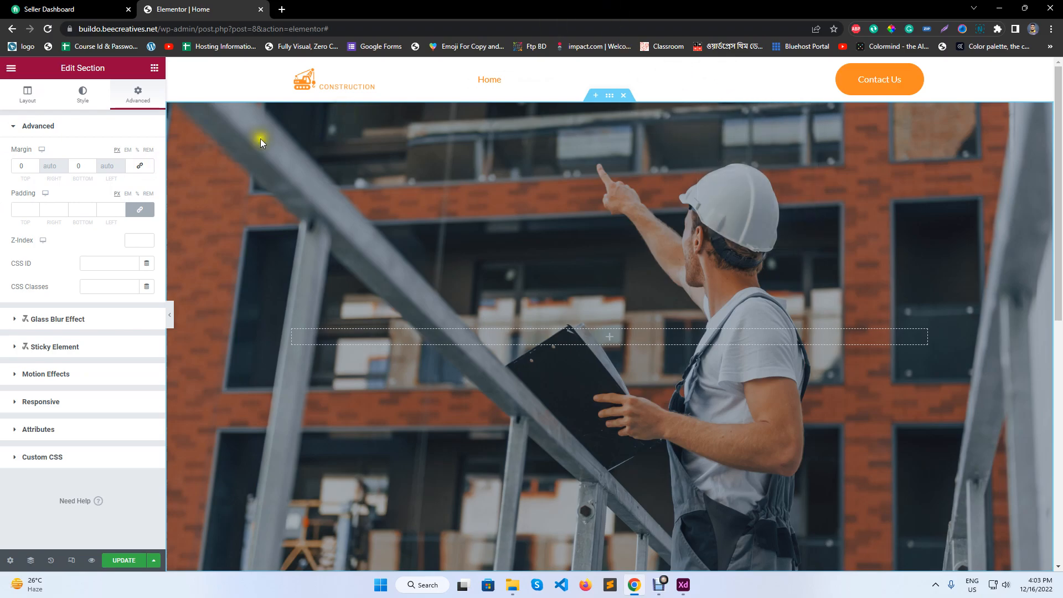
{"action": "left_click_drag", "start_coordinate": [32, 166], "coordinate": [35, 169]}
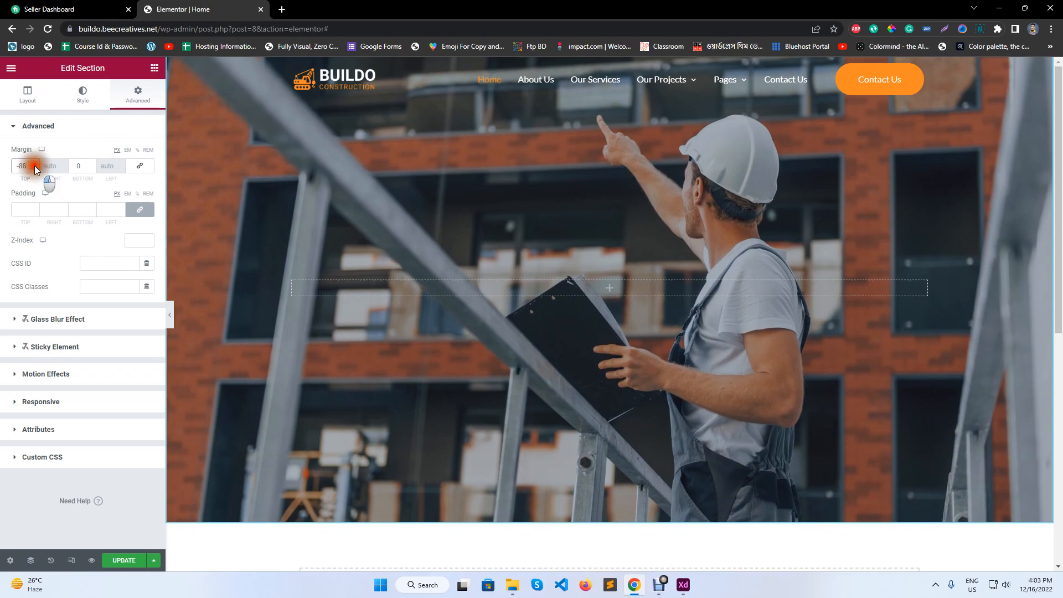
{"action": "left_click", "coordinate": [170, 314]}
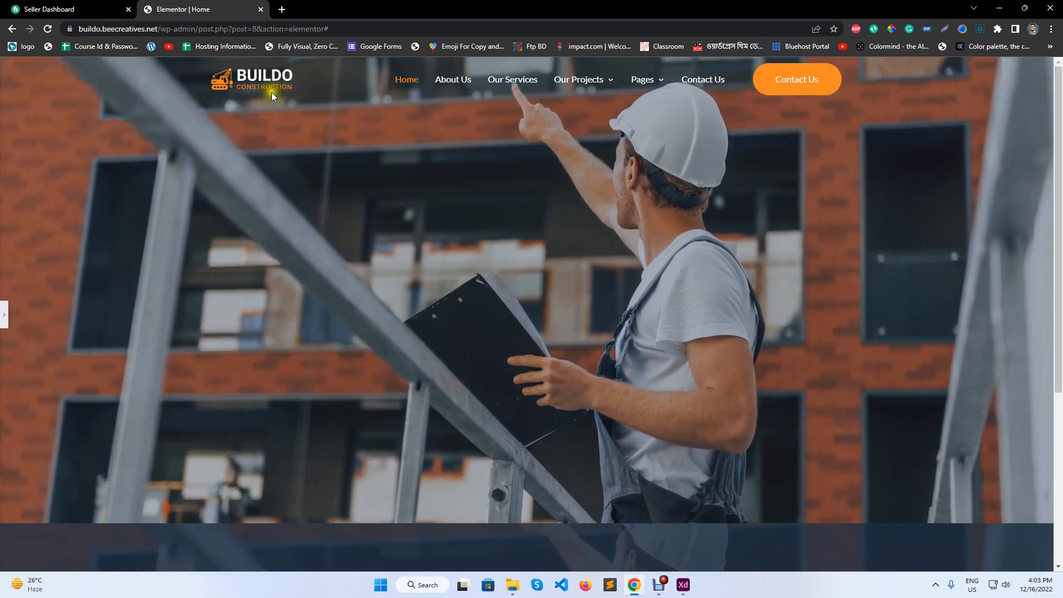
{"action": "mouse_move", "coordinate": [659, 86]}
{"action": "left_click", "coordinate": [3, 318]}
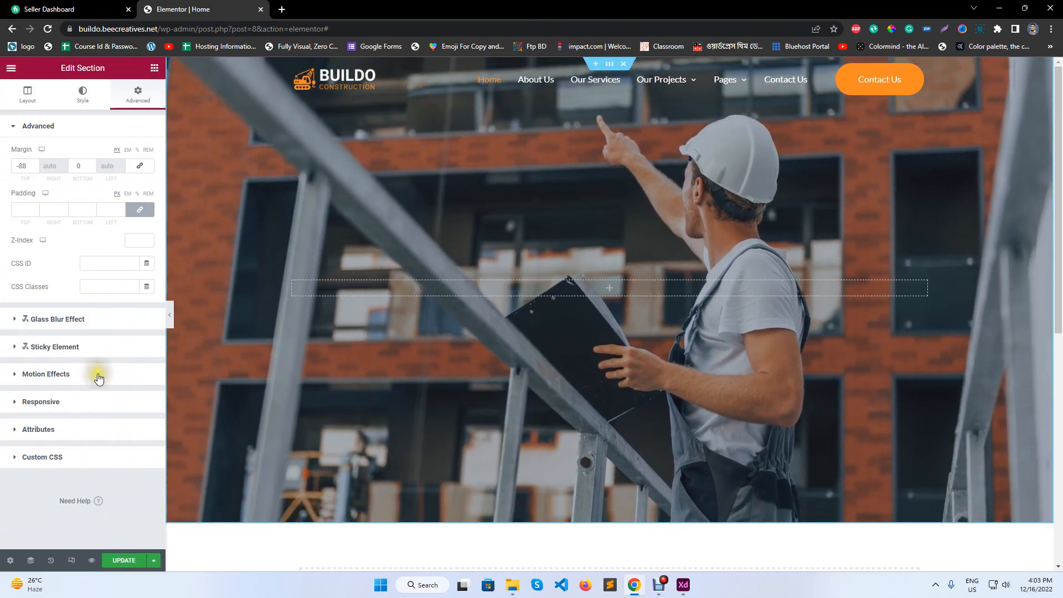
Step: Set the hero section's background overlay opacity to 0.35 and update the page
{"action": "left_click", "coordinate": [85, 100]}
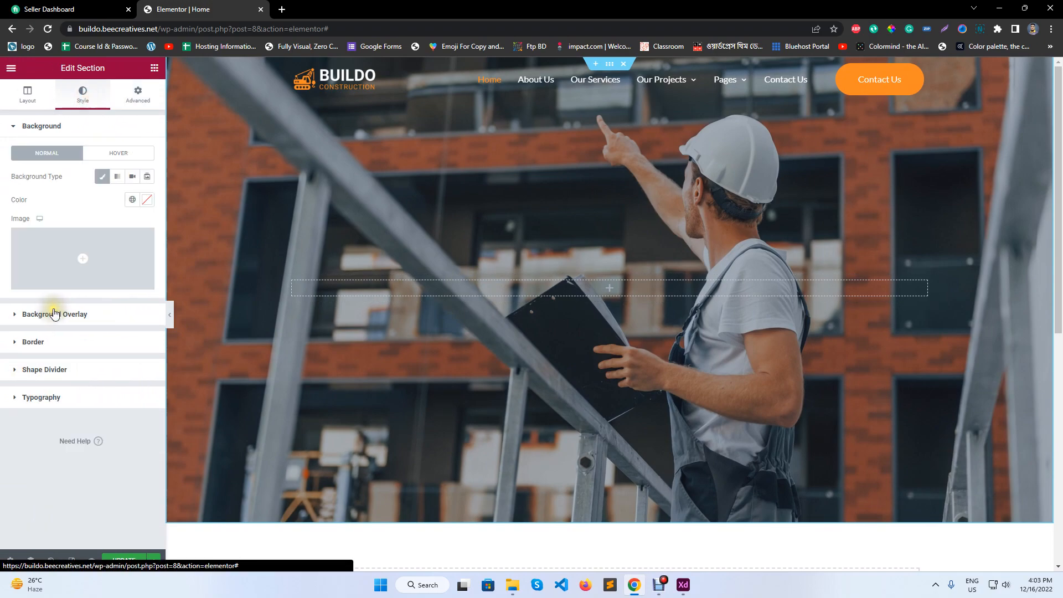
{"action": "left_click", "coordinate": [82, 315]}
{"action": "left_click_drag", "start_coordinate": [85, 440], "coordinate": [55, 441]}
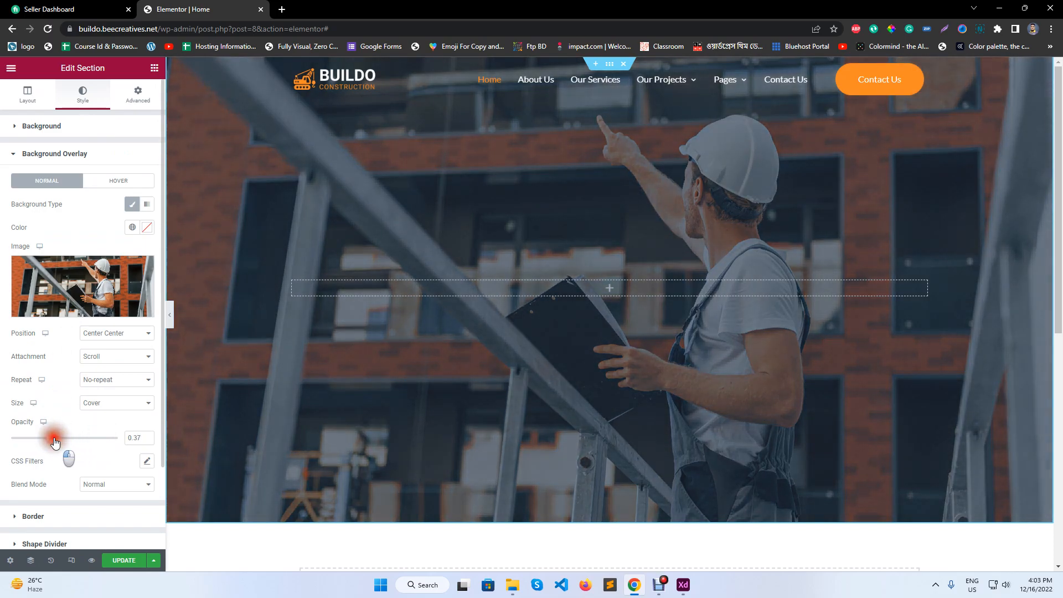
{"action": "left_click", "coordinate": [146, 440]}
{"action": "left_click", "coordinate": [146, 441]}
{"action": "left_click", "coordinate": [133, 560]}
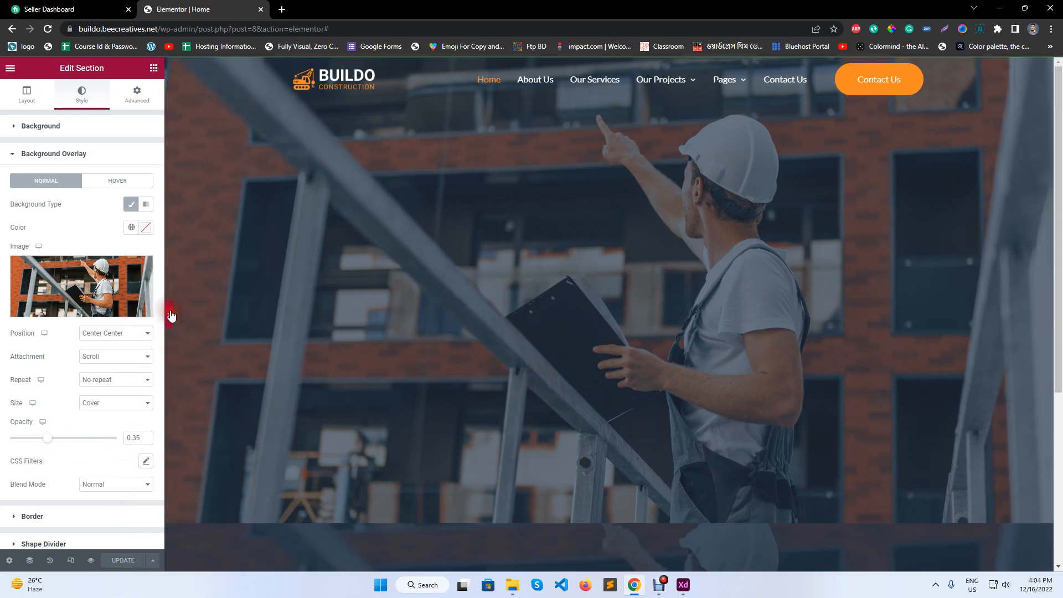
Step: Preview the page without the editor panel and compare its header spacing with the Adobe XD design, returning to Elementor
{"action": "left_click", "coordinate": [170, 316]}
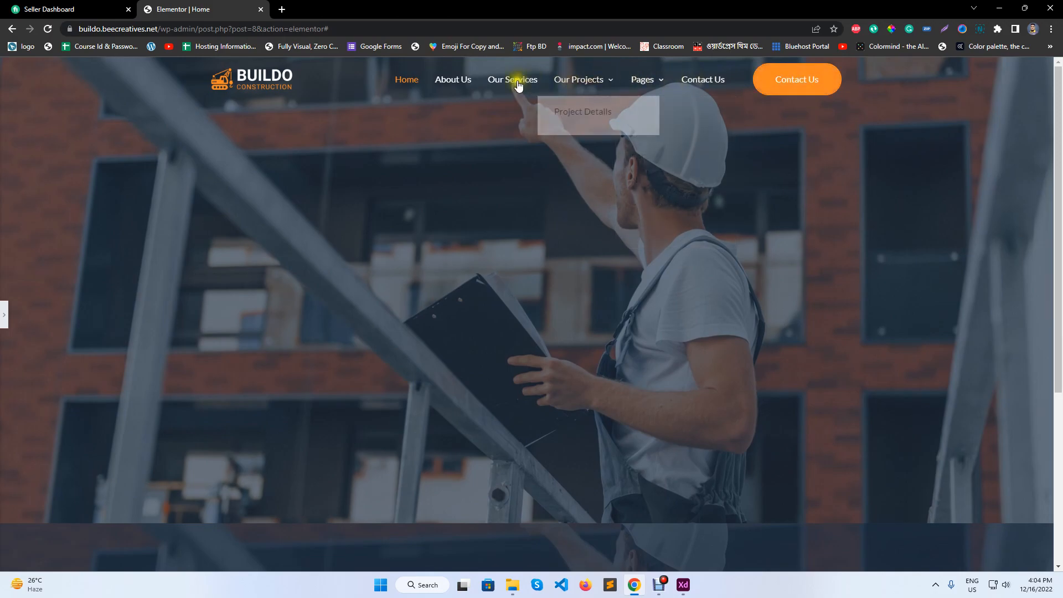
{"action": "left_click", "coordinate": [687, 590]}
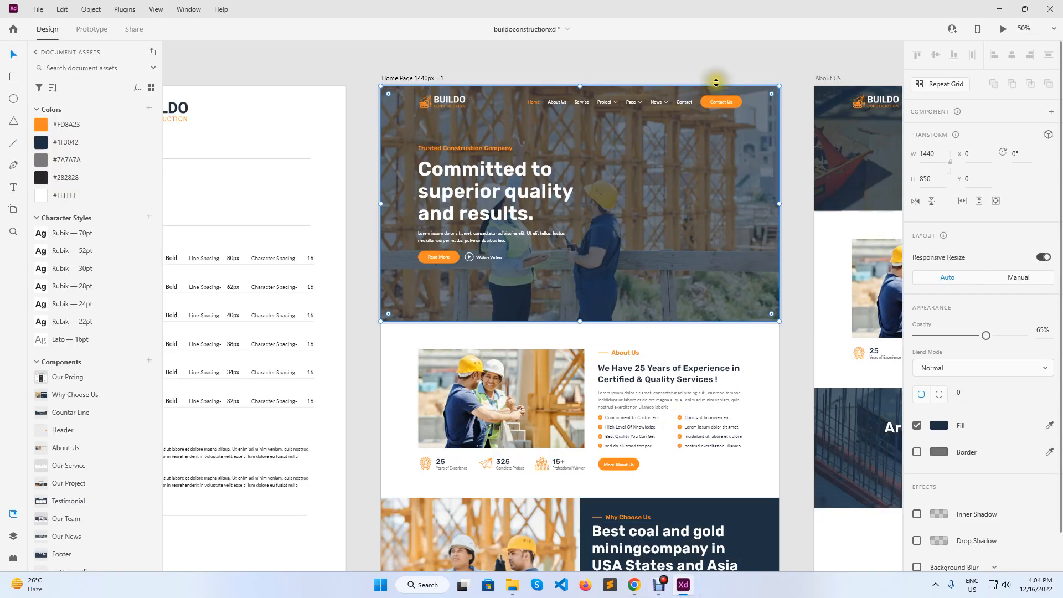
{"action": "left_click", "coordinate": [535, 89]}
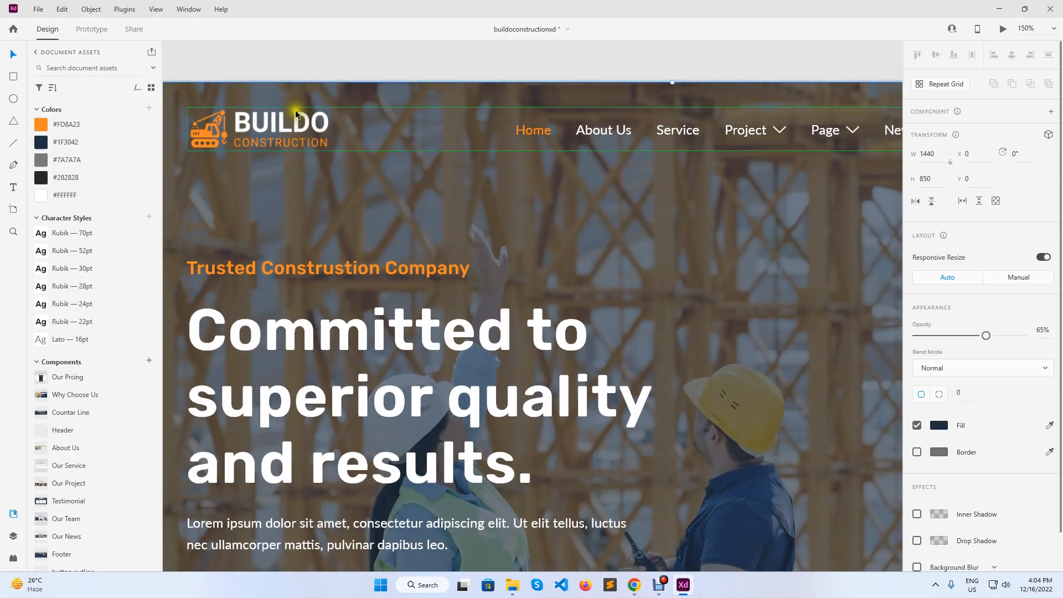
{"action": "left_click", "coordinate": [634, 585]}
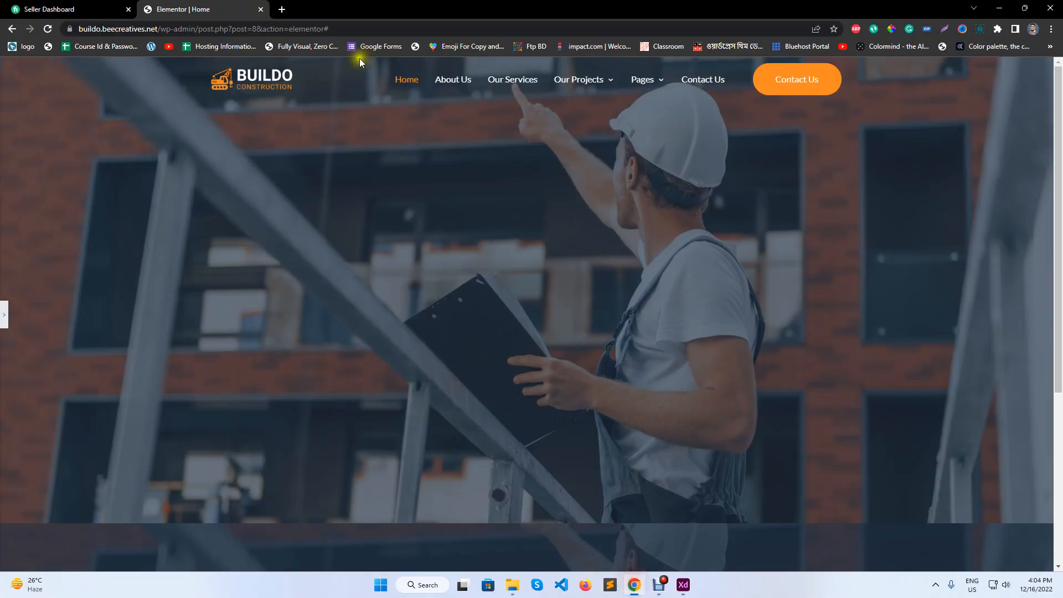
{"action": "left_click", "coordinate": [2, 317]}
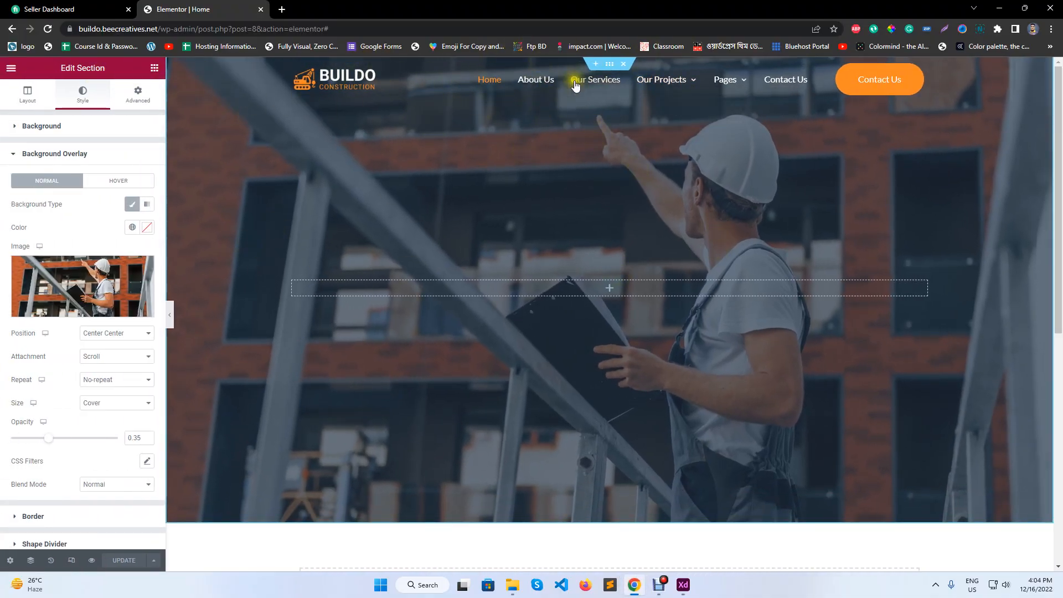
Step: Open the WordPress dashboard's Pages list in a separate browser tab, keeping the home page editor open
{"action": "left_click", "coordinate": [282, 9]}
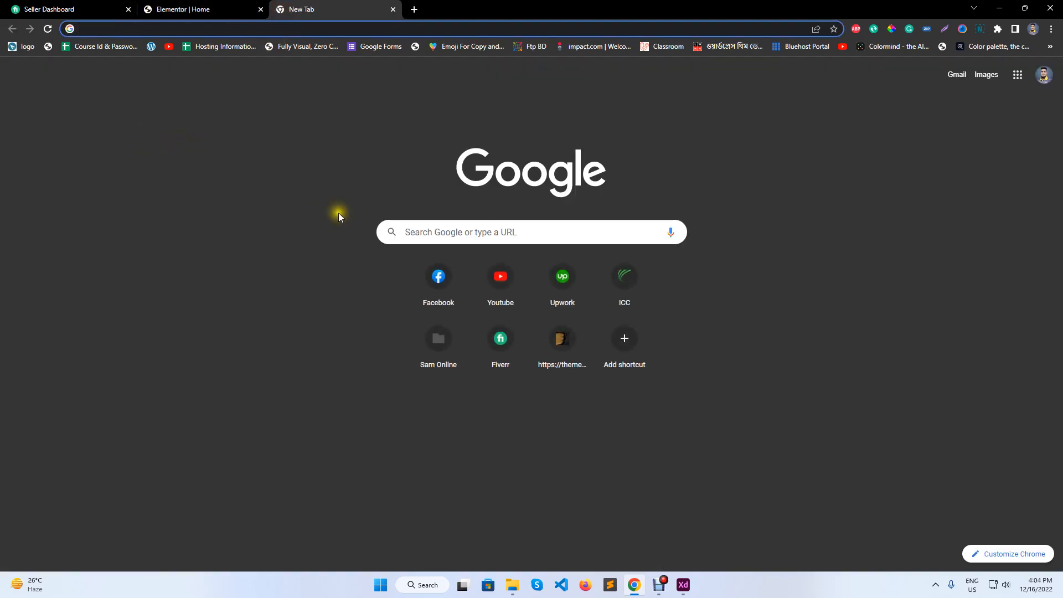
{"action": "left_click", "coordinate": [210, 6]}
{"action": "left_click", "coordinate": [19, 66]}
{"action": "left_click", "coordinate": [78, 289]}
{"action": "left_click", "coordinate": [355, 9]}
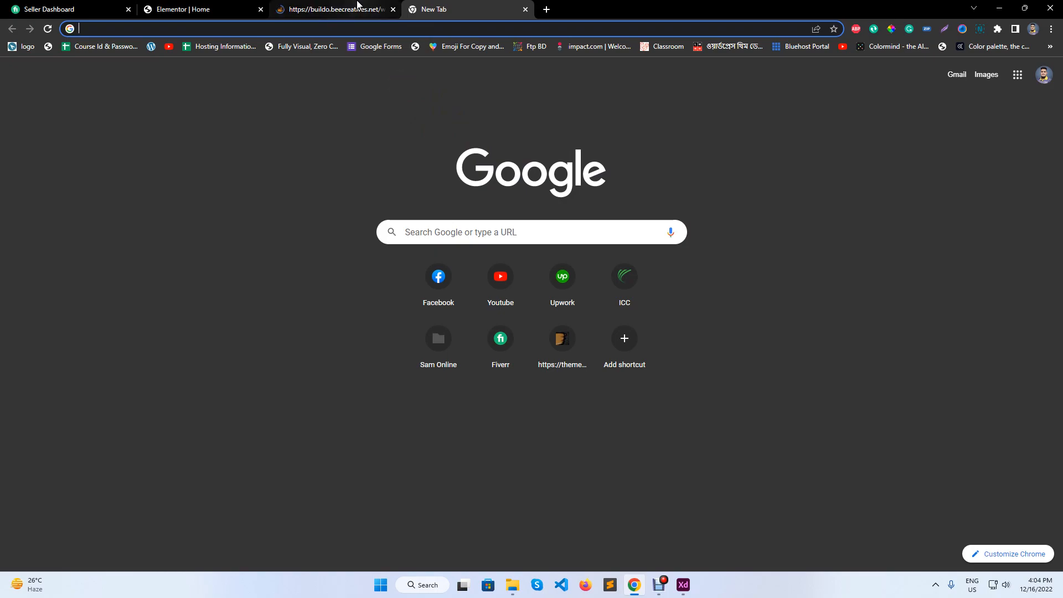
{"action": "left_click", "coordinate": [333, 9]}
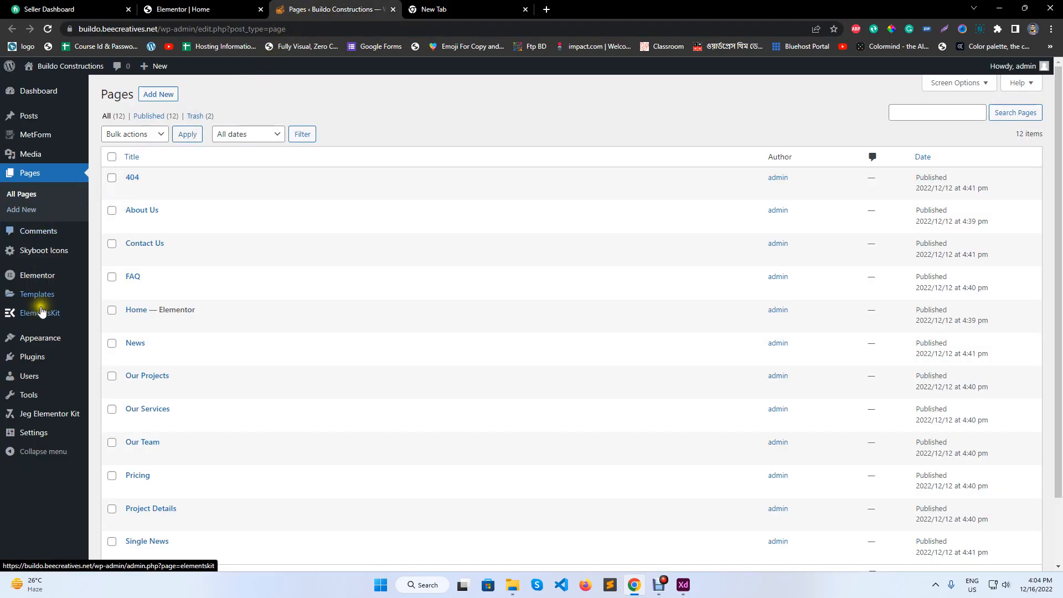
Step: Open the Header Template from ElementsKit's Header Footer templates for editing with Elementor
{"action": "mouse_move", "coordinate": [41, 312]}
{"action": "left_click", "coordinate": [112, 331]}
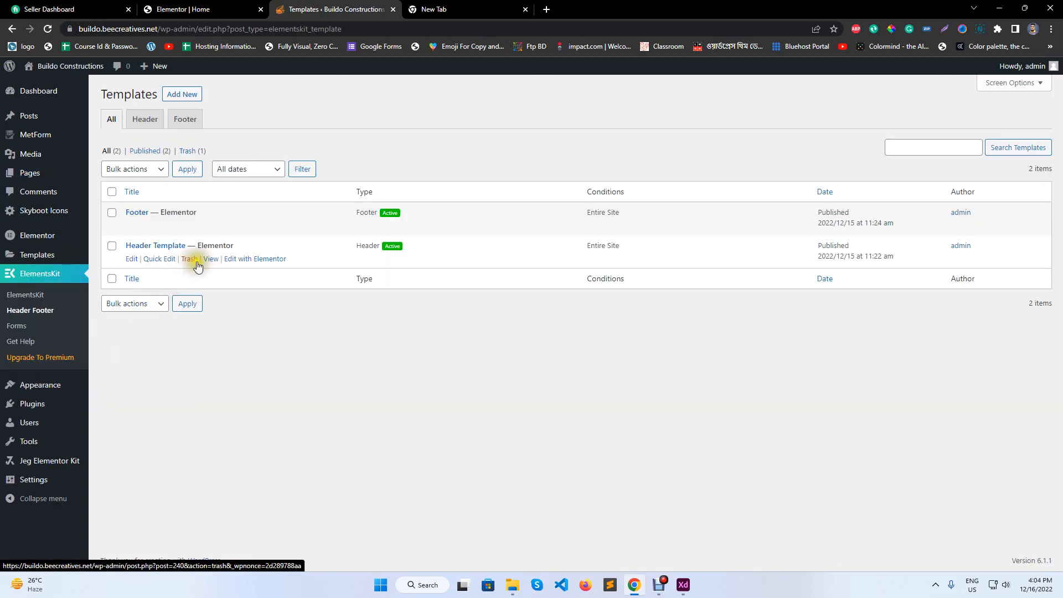
{"action": "left_click", "coordinate": [242, 261]}
{"action": "left_click", "coordinate": [189, 9]}
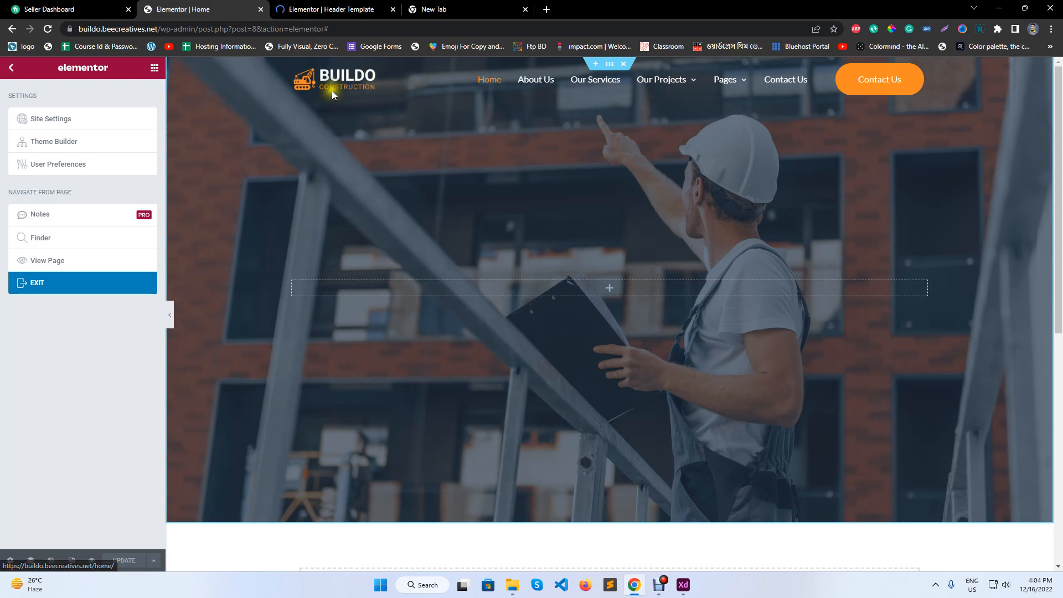
{"action": "left_click", "coordinate": [333, 6]}
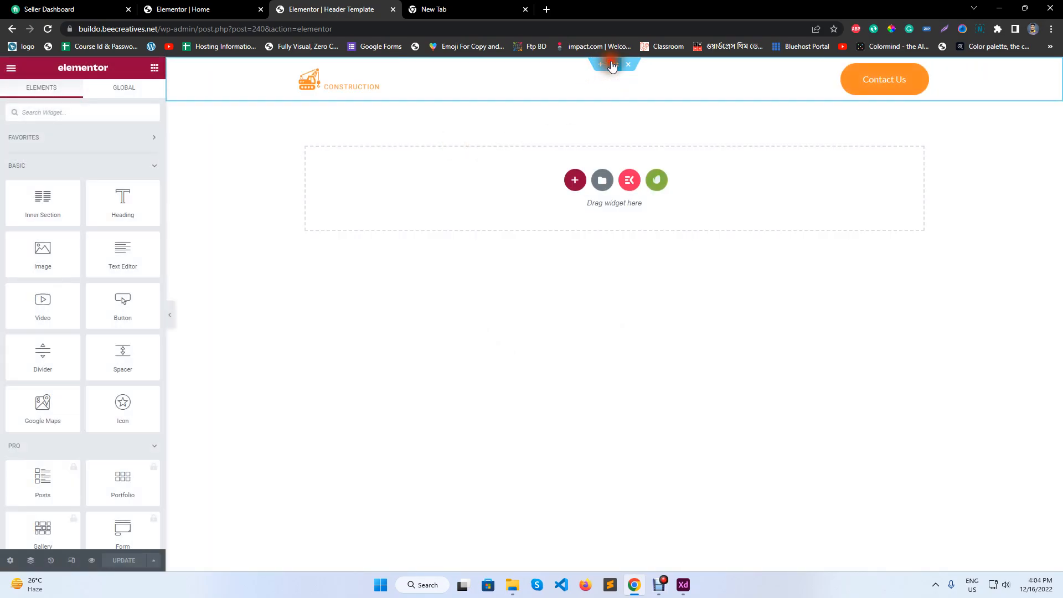
Step: Set the header section's height to Min Height with a minimum of 100 px
{"action": "left_click", "coordinate": [612, 66]}
{"action": "left_click", "coordinate": [103, 238]}
{"action": "left_click", "coordinate": [105, 259]}
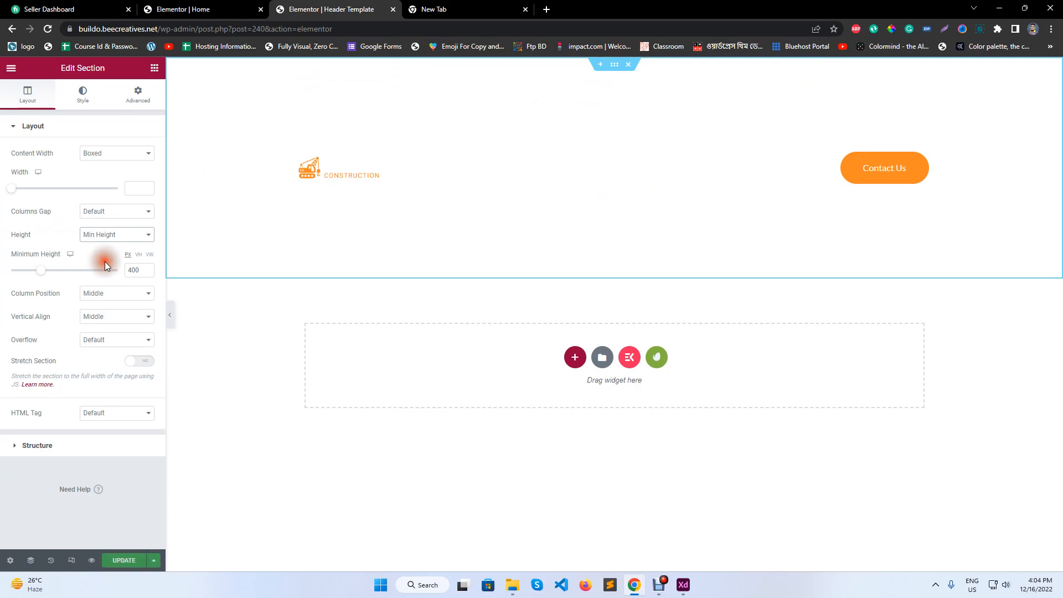
{"action": "left_click", "coordinate": [140, 268]}
{"action": "left_click_drag", "start_coordinate": [140, 267], "coordinate": [102, 271]}
{"action": "type", "text": "100"}
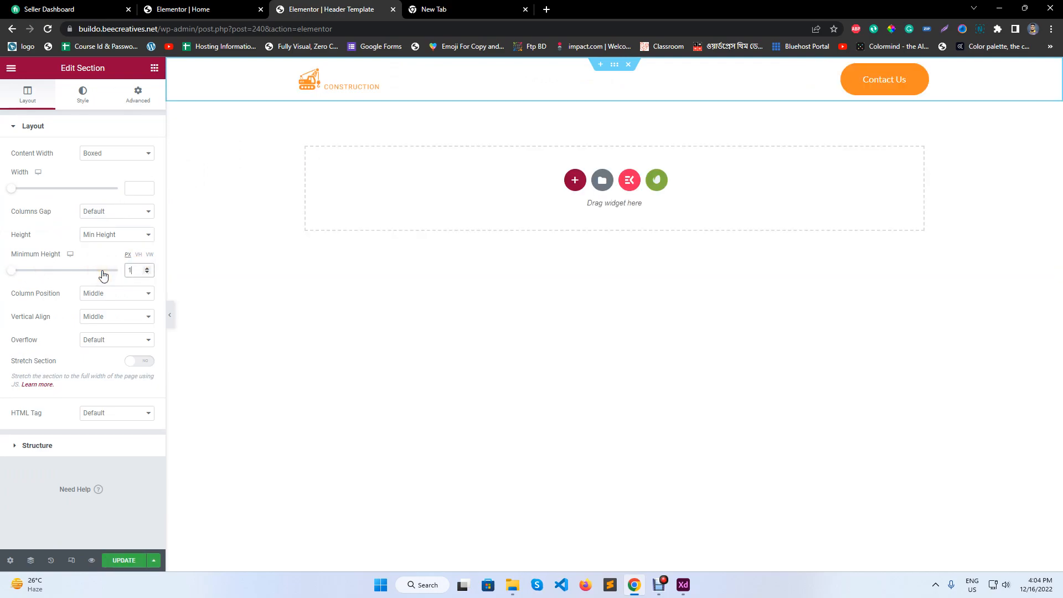
Step: Unlink the header section's padding, set the top and bottom padding to 10 px, and update the template
{"action": "left_click", "coordinate": [138, 102]}
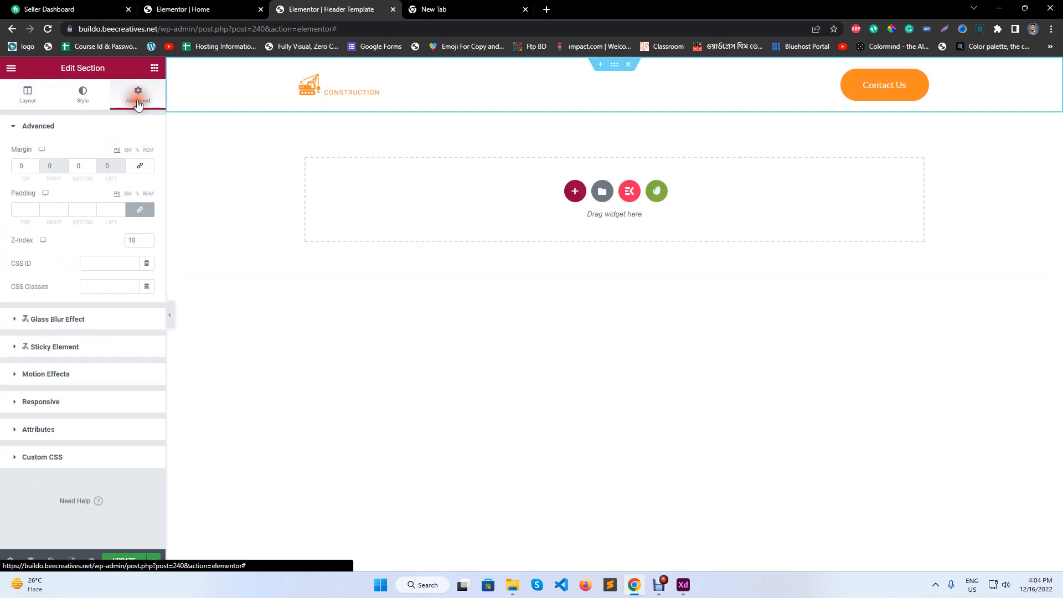
{"action": "left_click", "coordinate": [140, 209]}
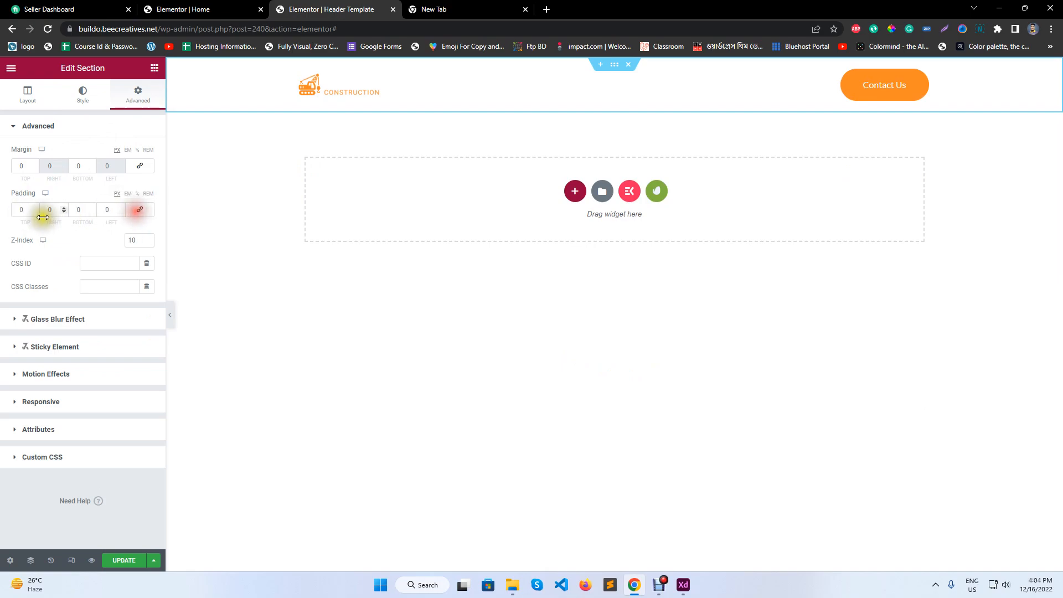
{"action": "type", "text": "10"}
{"action": "left_click", "coordinate": [82, 209]}
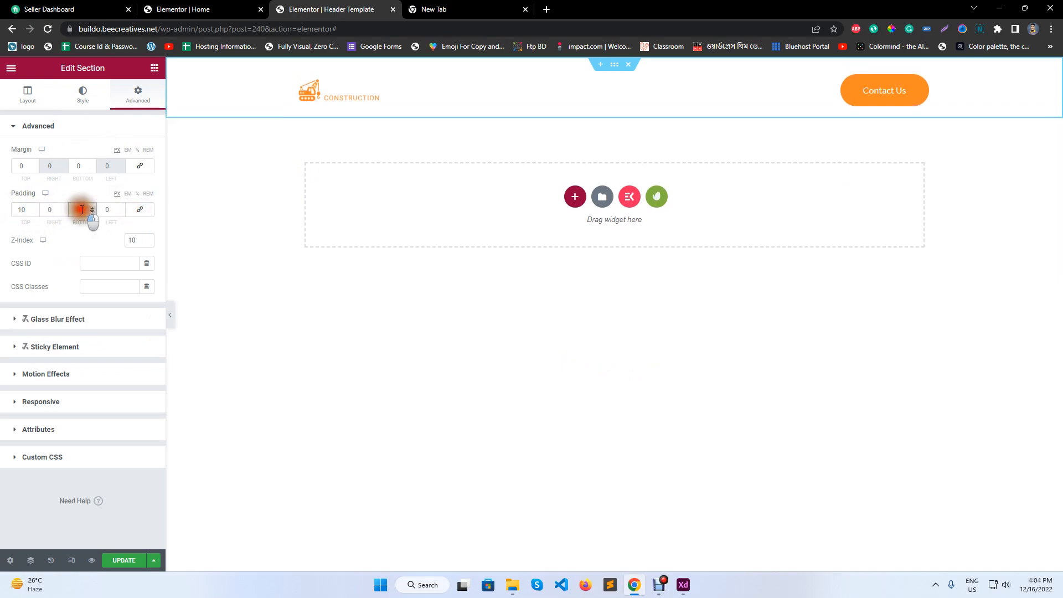
{"action": "type", "text": "10"}
{"action": "left_click", "coordinate": [125, 560]}
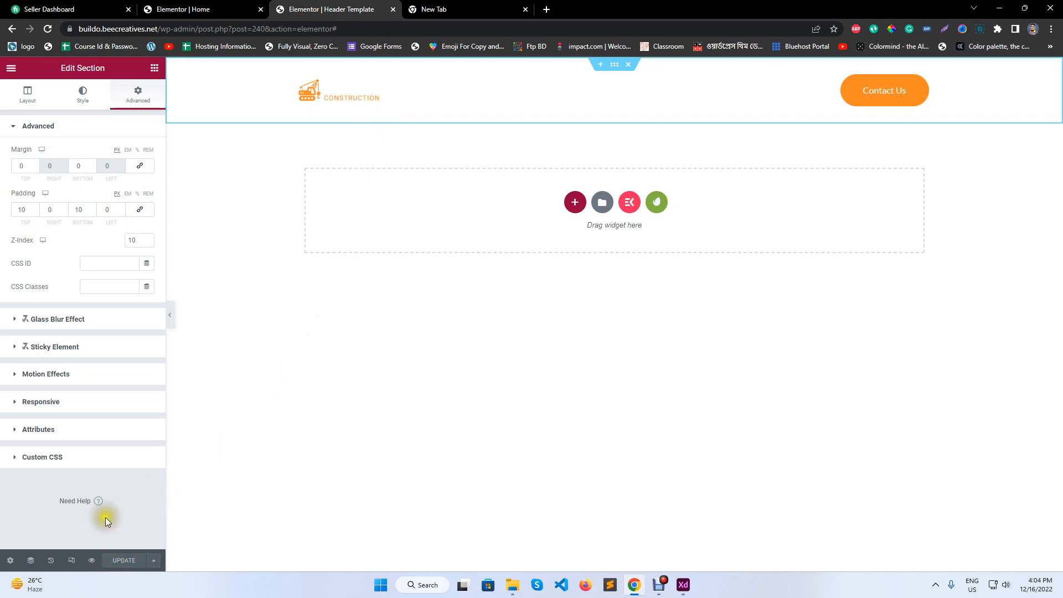
Step: Return to the home page editor, reload it, and open the hero section's advanced settings through the Navigator
{"action": "left_click", "coordinate": [183, 9]}
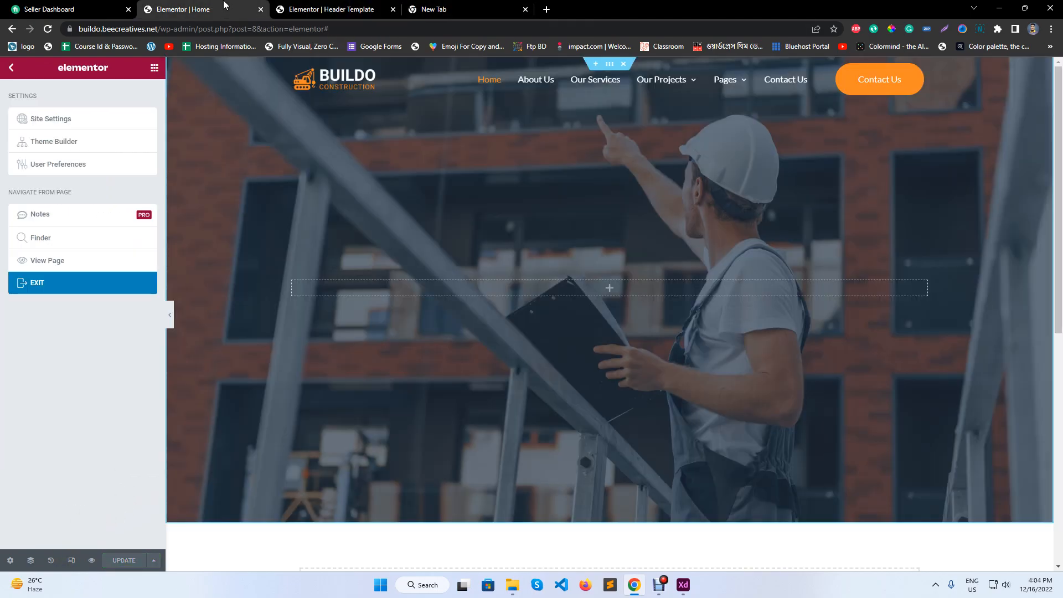
{"action": "left_click", "coordinate": [49, 33]}
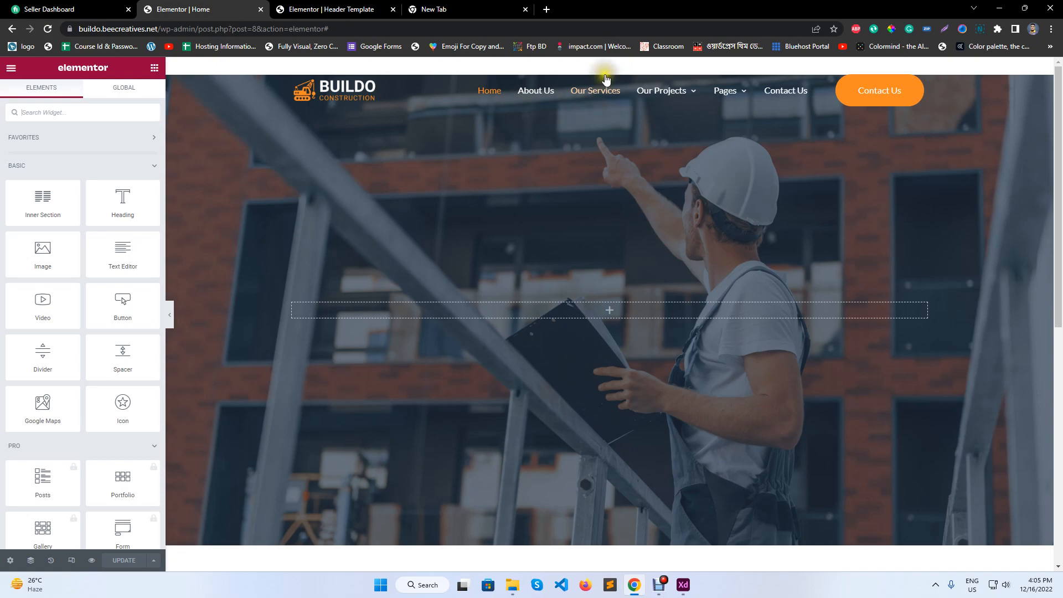
{"action": "left_click", "coordinate": [31, 560]}
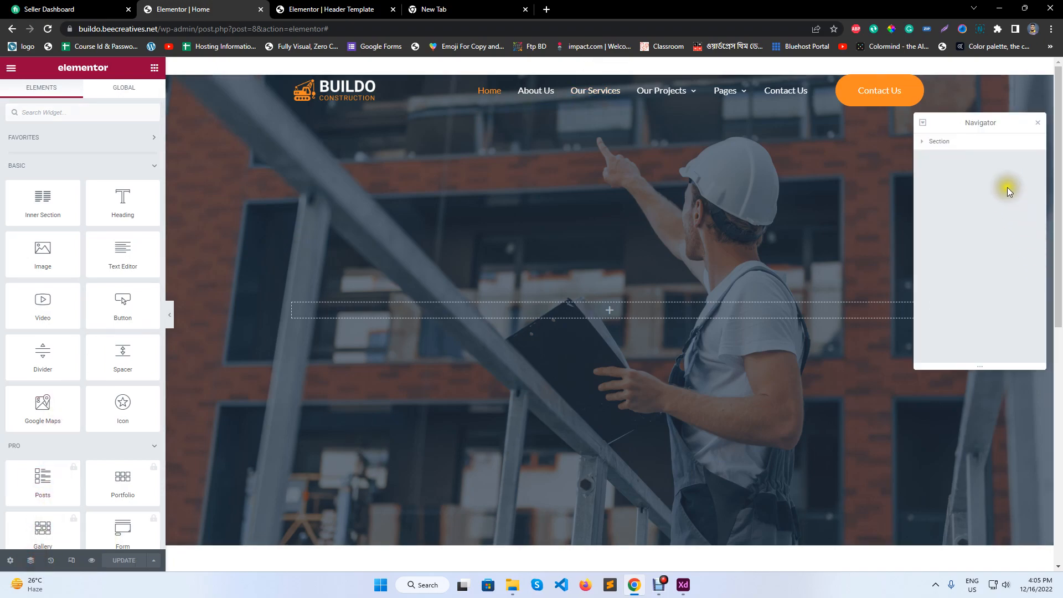
{"action": "left_click", "coordinate": [970, 141]}
{"action": "left_click", "coordinate": [153, 103]}
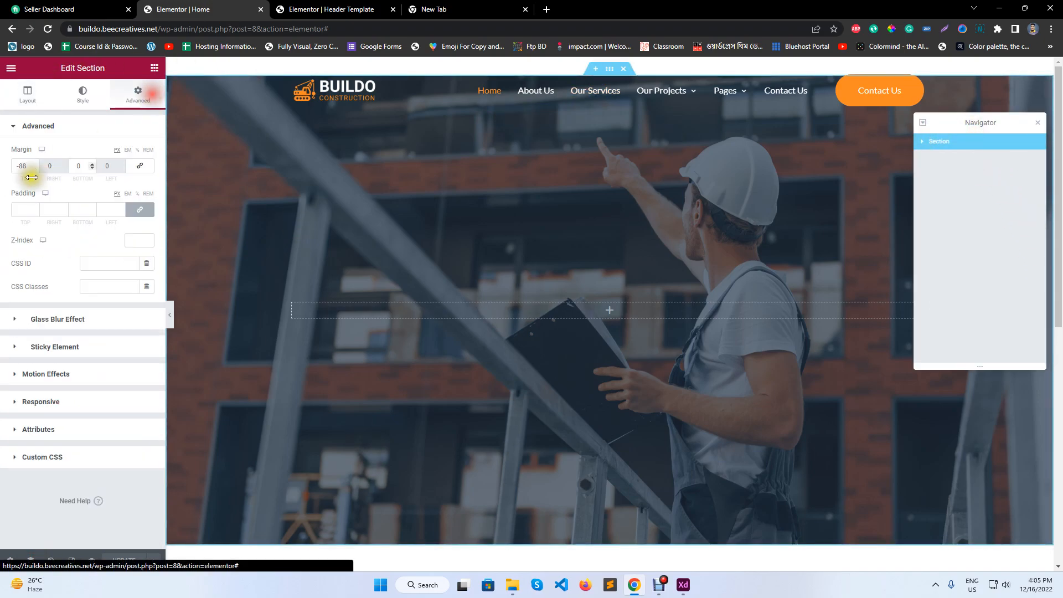
Step: Set the hero section's top margin to -120 px and update the page
{"action": "left_click", "coordinate": [21, 166]}
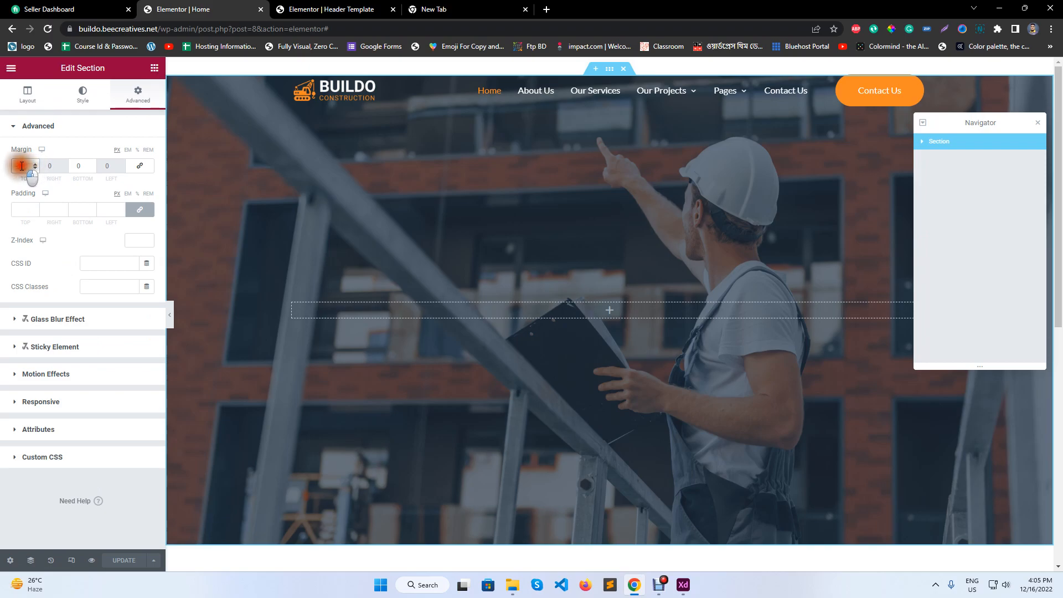
{"action": "type", "text": "100"}
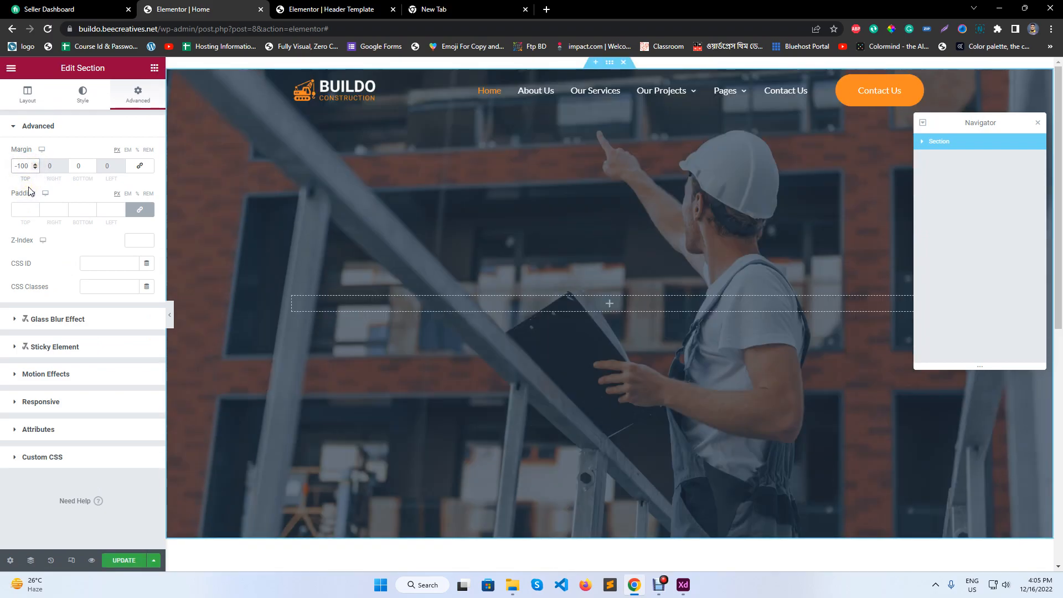
{"action": "left_click_drag", "start_coordinate": [30, 167], "coordinate": [22, 166]}
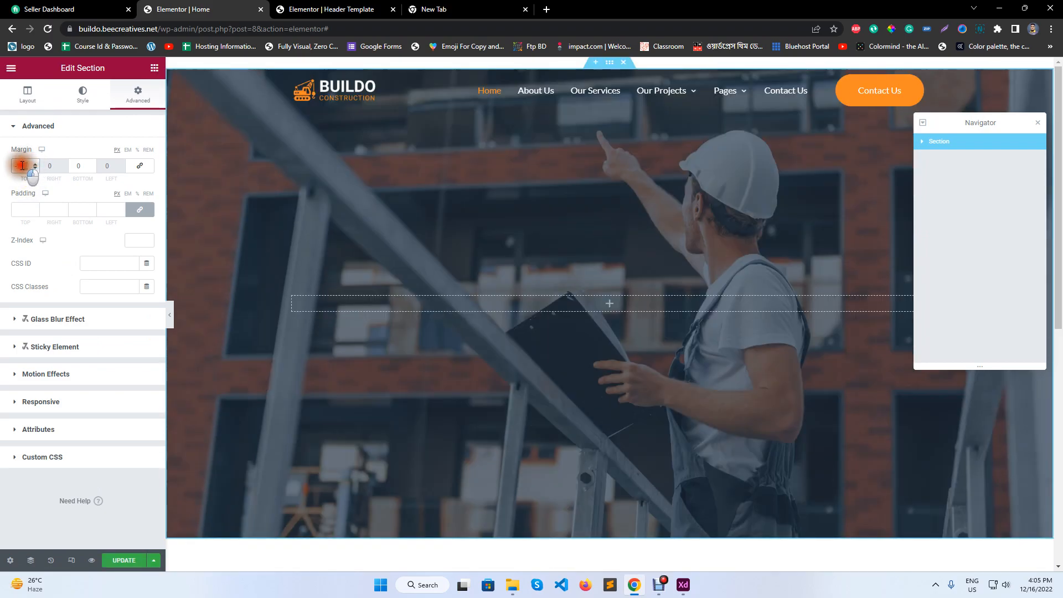
{"action": "type", "text": "20"}
{"action": "left_click", "coordinate": [121, 560]}
Step: Preview the hero with the editing panel hidden, check the Pages submenu, and close the Navigator
{"action": "left_click", "coordinate": [170, 316]}
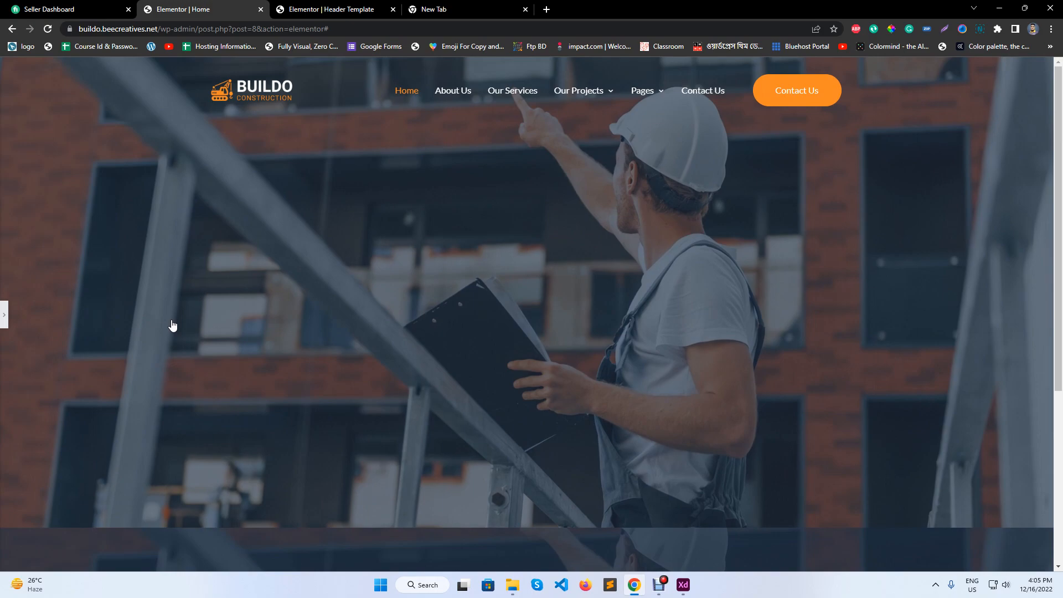
{"action": "mouse_move", "coordinate": [642, 91]}
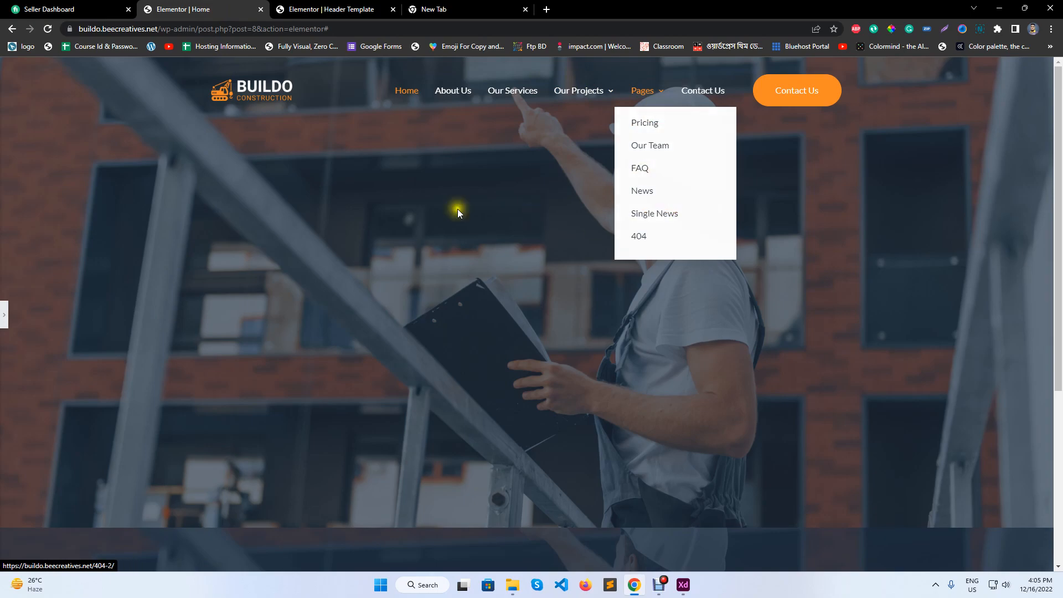
{"action": "left_click", "coordinate": [3, 313]}
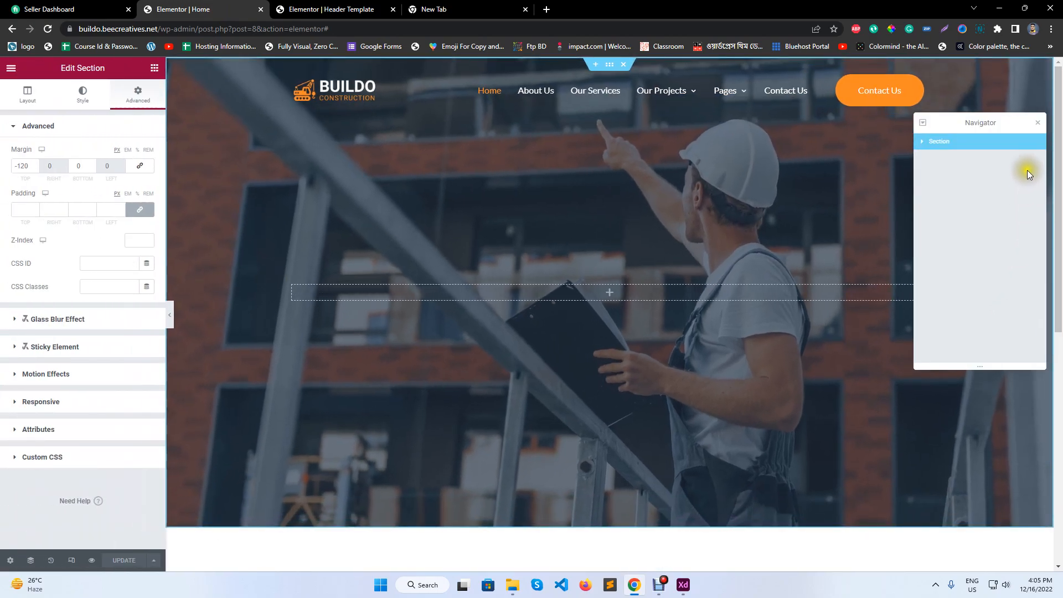
{"action": "left_click", "coordinate": [1039, 123]}
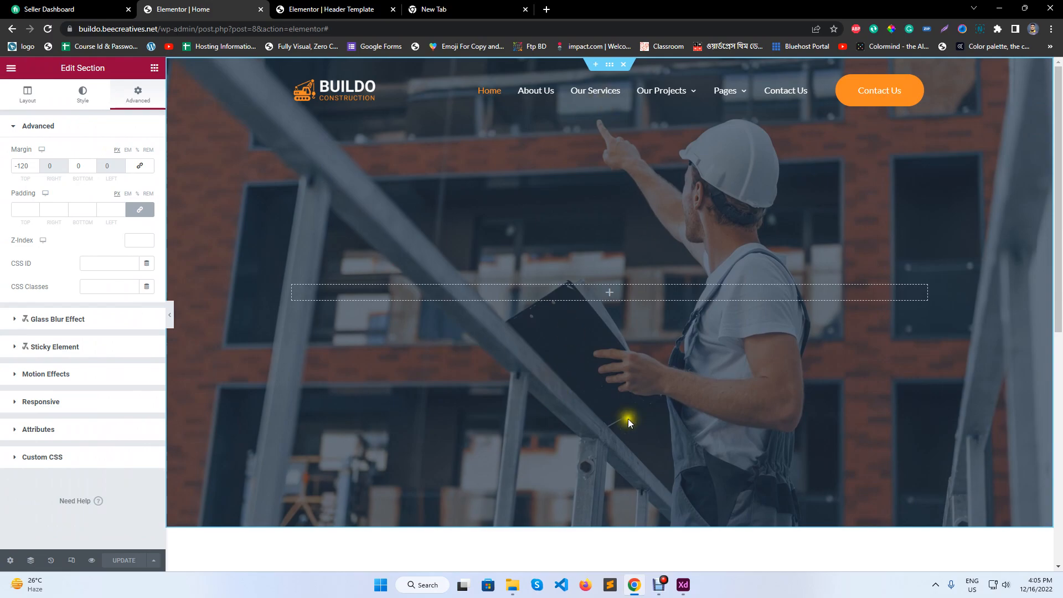
Step: Review the home page hero layout in Adobe XD and add a JKit - Heading widget to the hero section in Elementor
{"action": "left_click", "coordinate": [684, 586]}
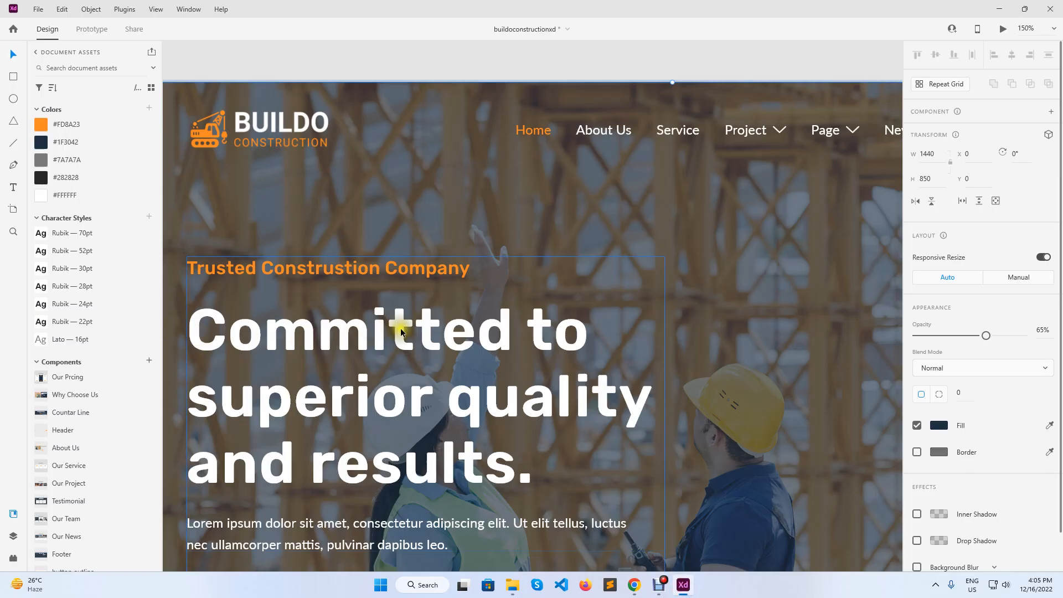
{"action": "scroll", "coordinate": [397, 328], "scroll_direction": "down", "scroll_amount": 5}
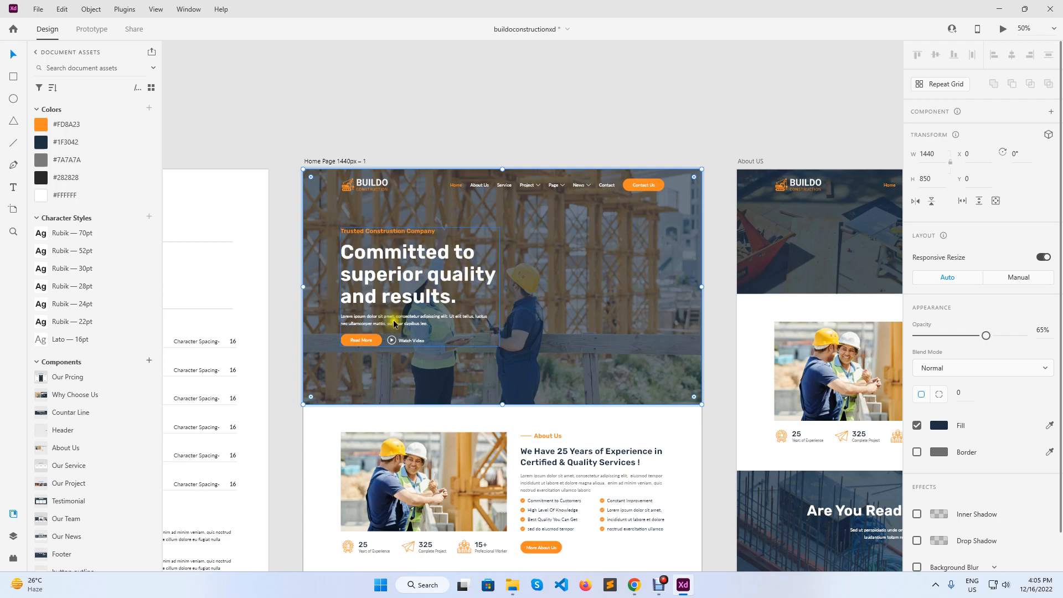
{"action": "left_click", "coordinate": [635, 587]}
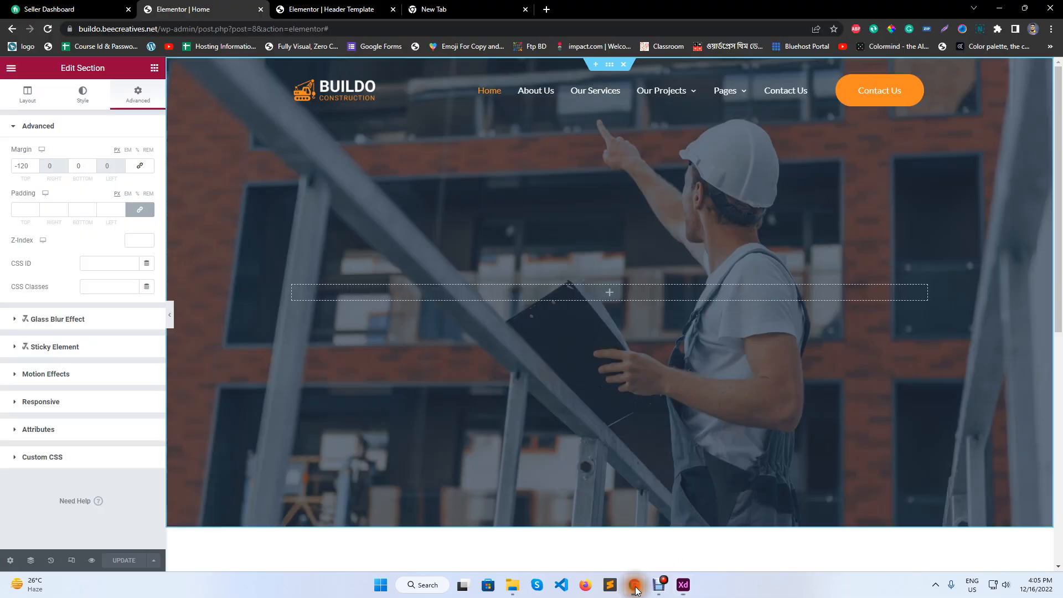
{"action": "left_click", "coordinate": [155, 71]}
{"action": "left_click", "coordinate": [83, 116]}
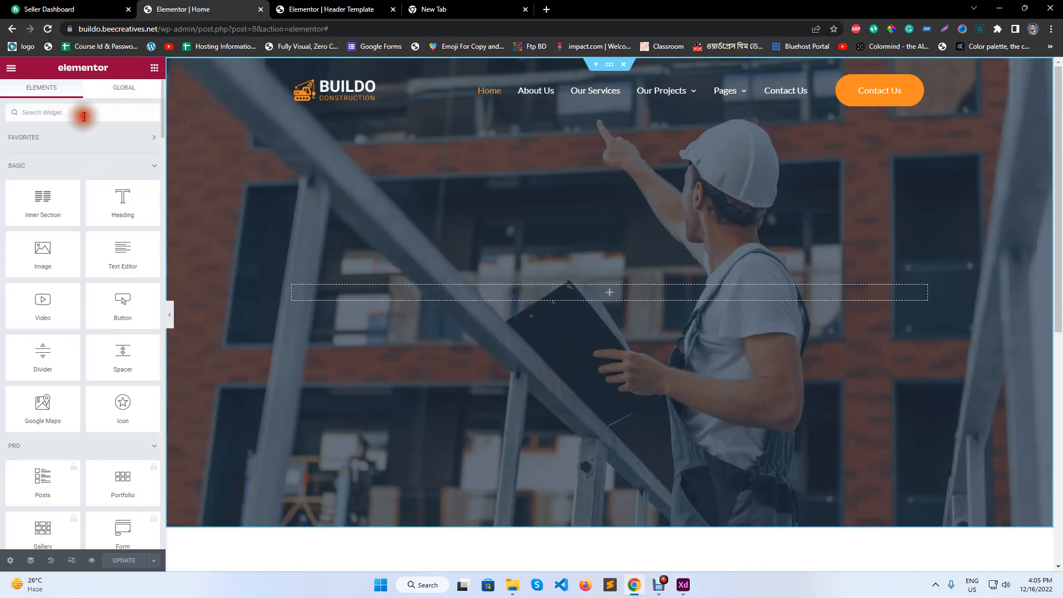
{"action": "type", "text": "head"}
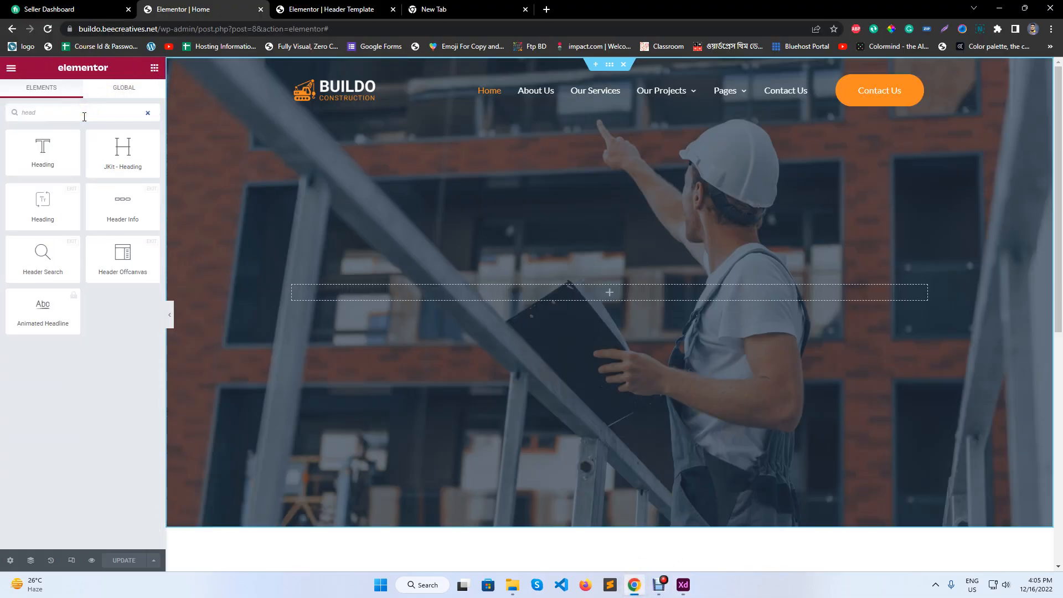
{"action": "left_click_drag", "start_coordinate": [123, 149], "coordinate": [349, 293]}
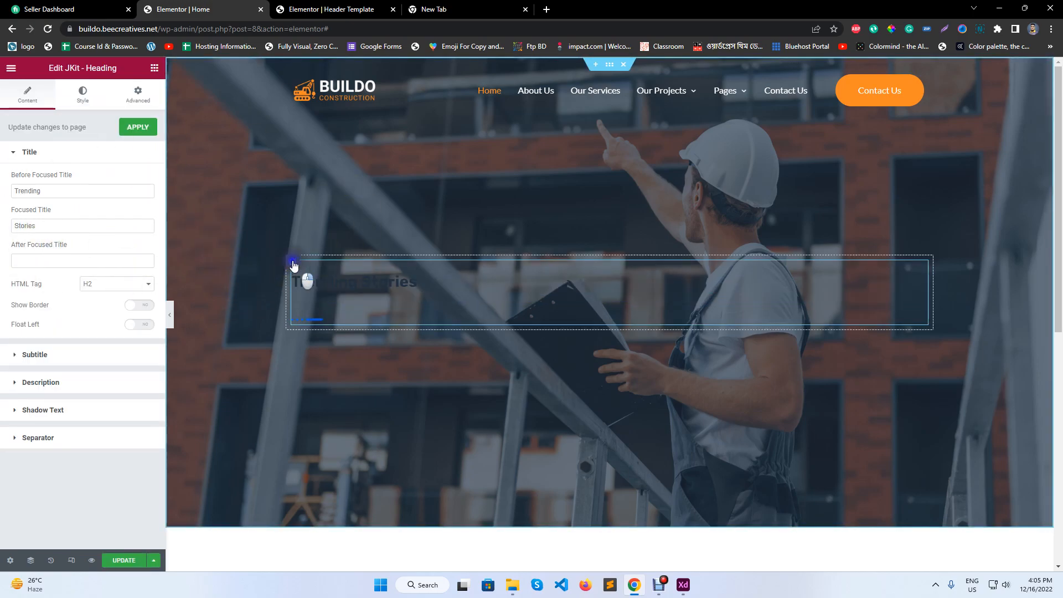
Step: Duplicate the hero column holding the heading and delete the heading from the copied column
{"action": "right_click", "coordinate": [304, 277]}
{"action": "left_click", "coordinate": [331, 288]}
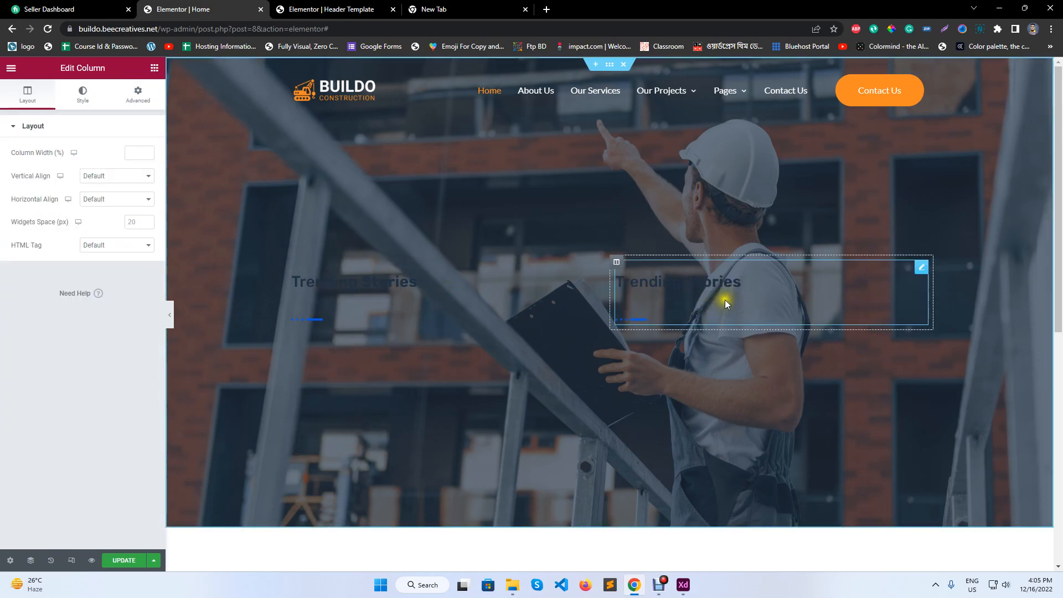
{"action": "right_click", "coordinate": [750, 409]}
{"action": "left_click", "coordinate": [755, 490]}
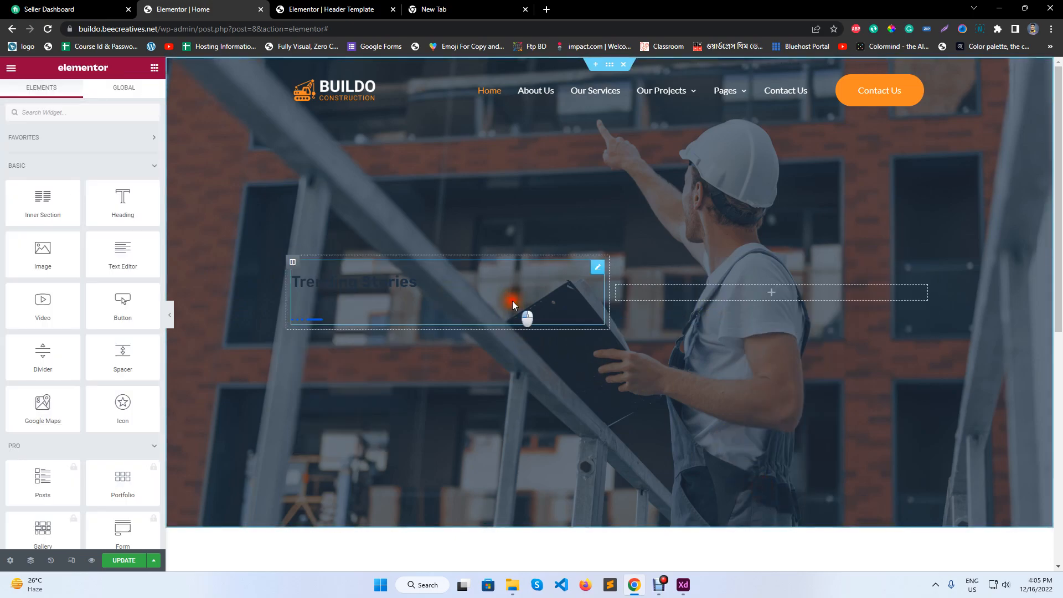
Step: Clear the Focused Title text of the heading in the hero's first column
{"action": "left_click", "coordinate": [513, 300]}
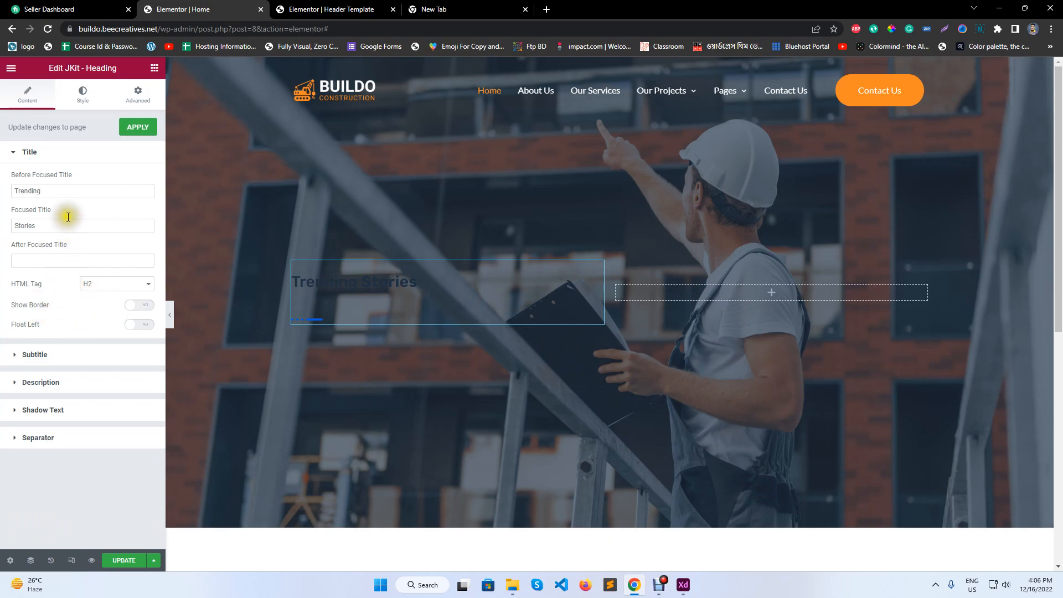
{"action": "left_click_drag", "start_coordinate": [52, 194], "coordinate": [2, 194]}
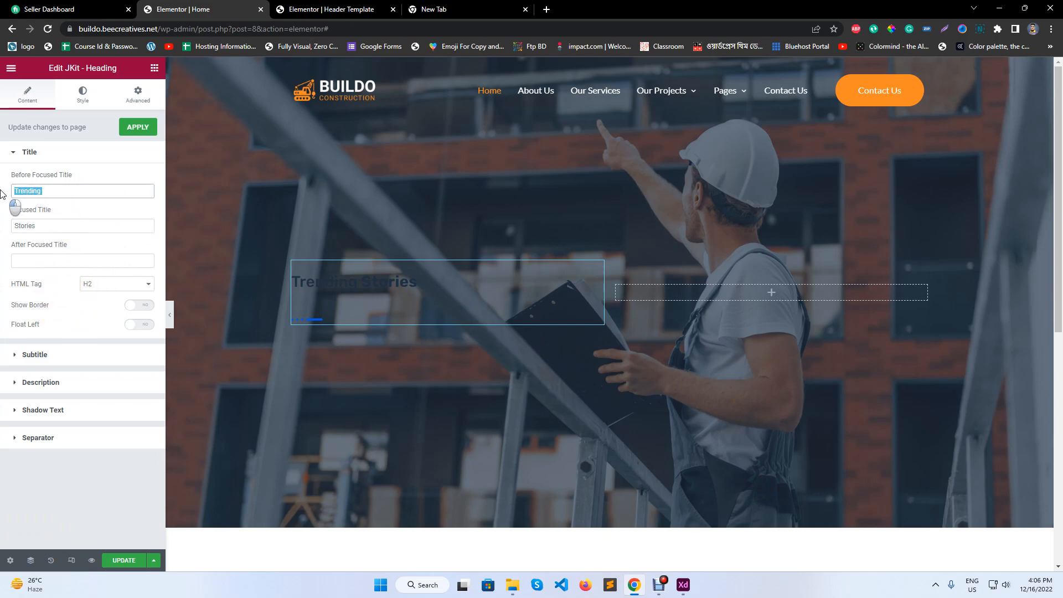
{"action": "left_click_drag", "start_coordinate": [50, 228], "coordinate": [3, 232]}
{"action": "key", "text": "BackSpace"}
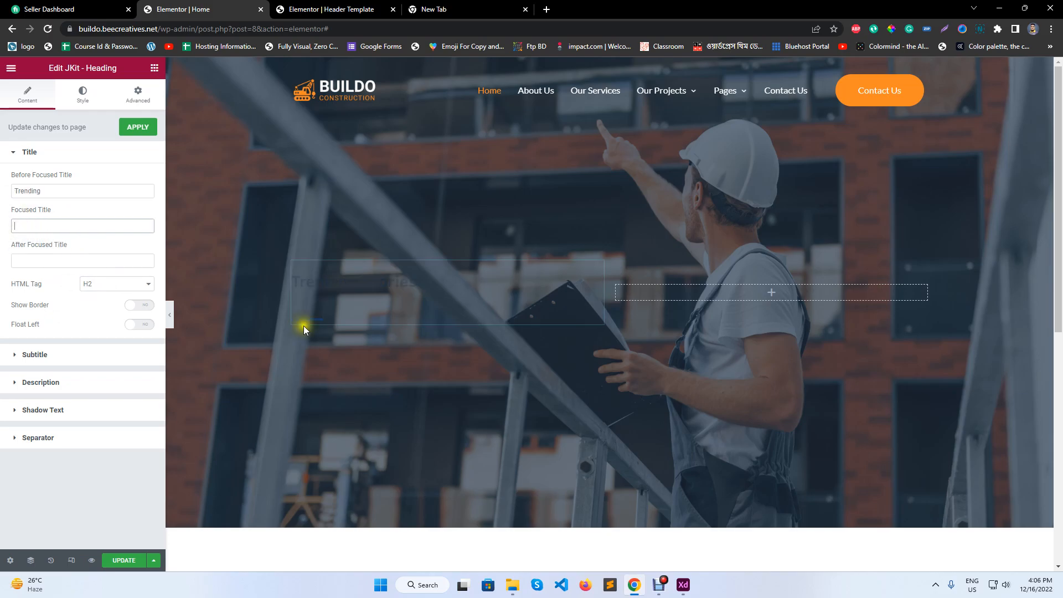
Step: Copy the hero headline "Committed to superior quality and results." from the Adobe XD design and return to Elementor
{"action": "left_click", "coordinate": [682, 586]}
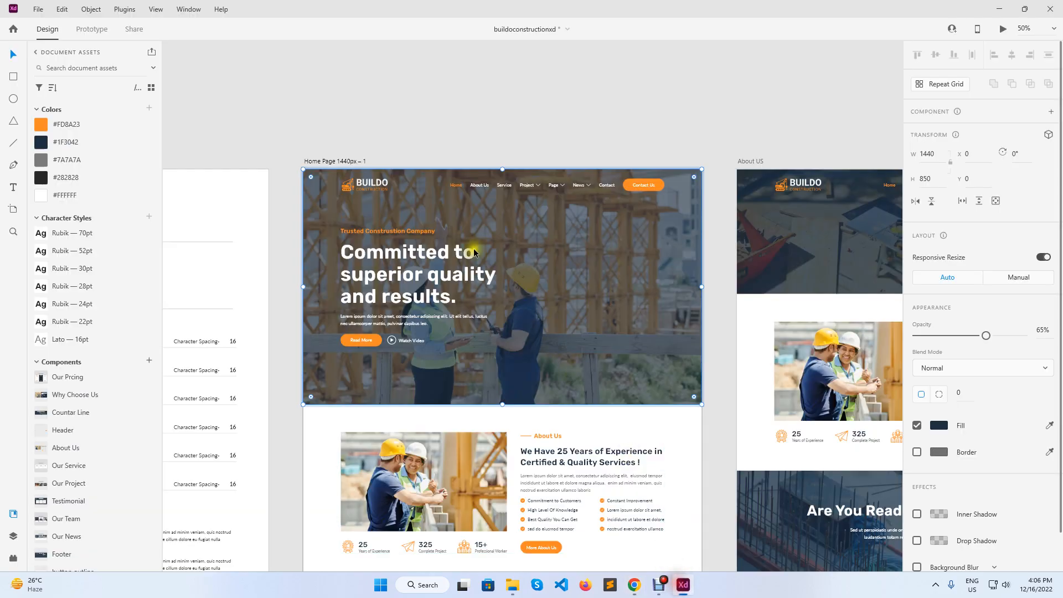
{"action": "double_click", "coordinate": [389, 254]}
{"action": "double_click", "coordinate": [390, 254]}
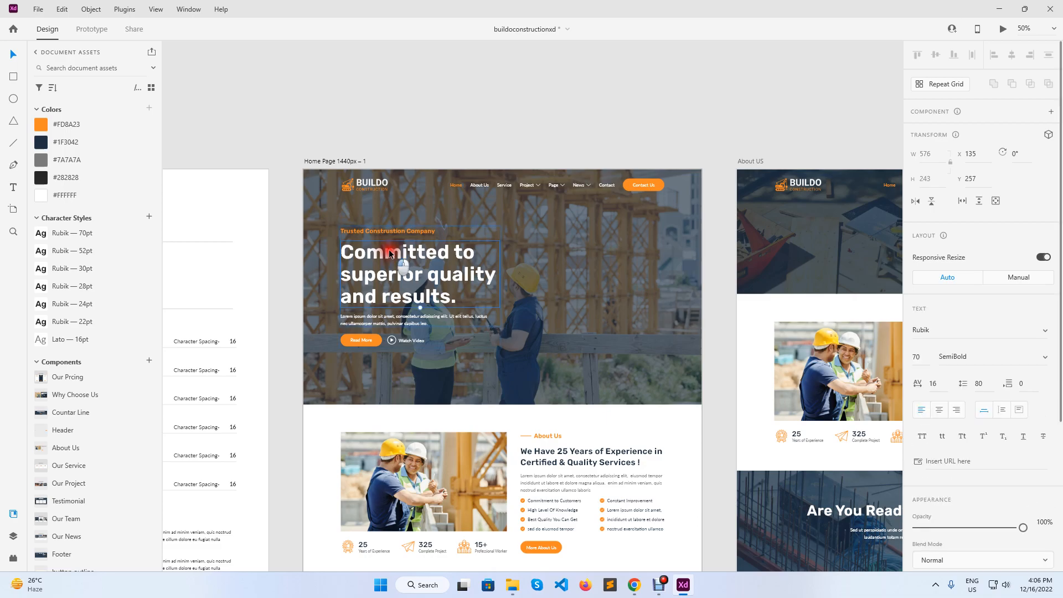
{"action": "triple_click", "coordinate": [390, 254]}
{"action": "key", "text": "ctrl+c"}
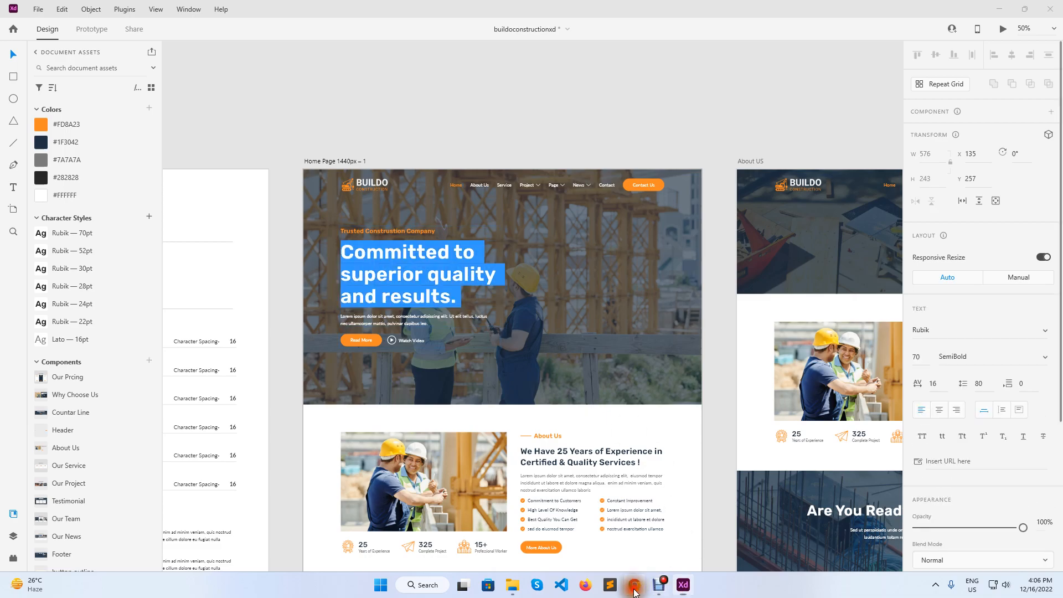
{"action": "left_click", "coordinate": [634, 586]}
Step: Set the heading's HTML tag to H1 and its Before Focused Title to "Committed to superior quality and results."
{"action": "left_click", "coordinate": [117, 285]}
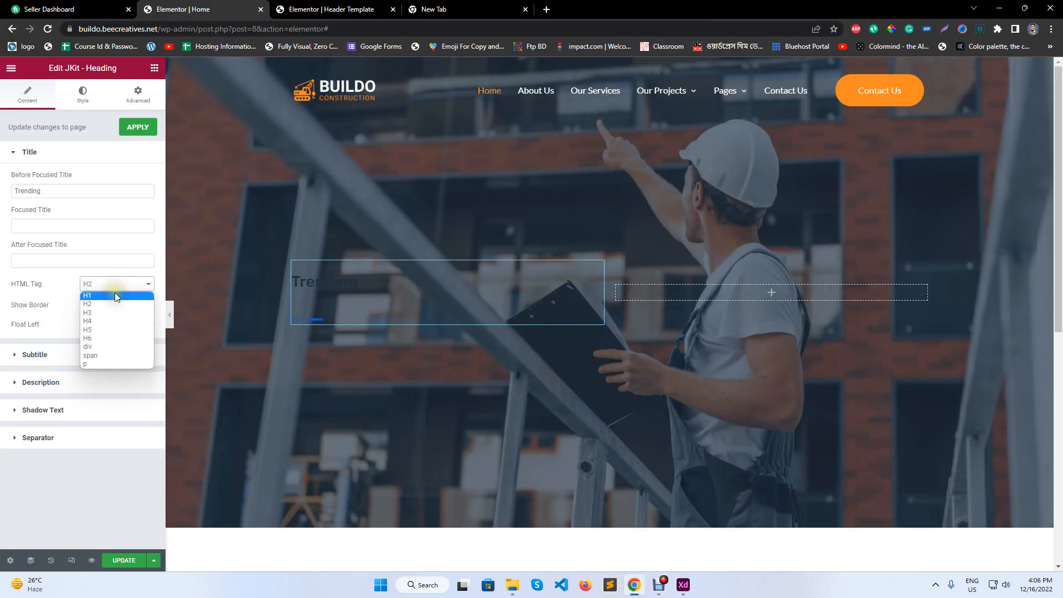
{"action": "left_click", "coordinate": [115, 295]}
{"action": "triple_click", "coordinate": [65, 191]}
{"action": "key", "text": "ctrl+v"}
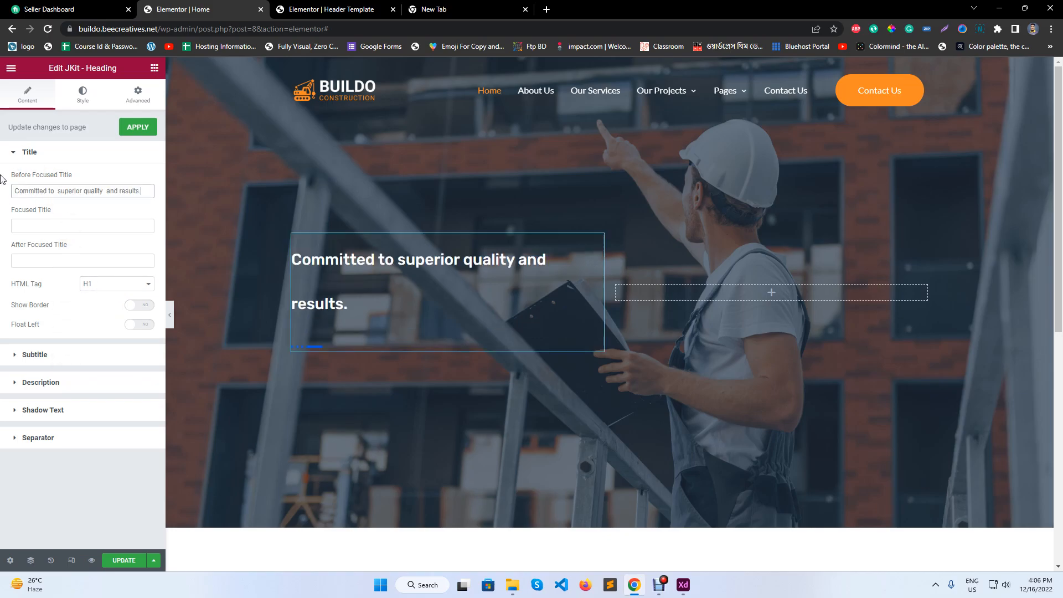
Step: Take the "Trusted Construstion Company" text from the Adobe XD hero and return to Elementor
{"action": "left_click", "coordinate": [683, 585]}
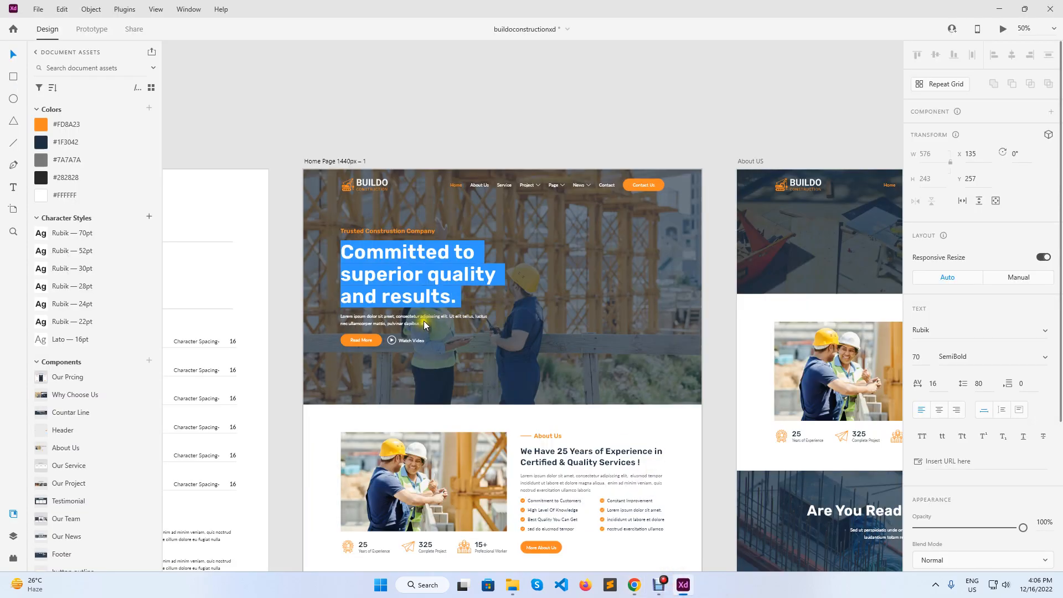
{"action": "double_click", "coordinate": [400, 230]}
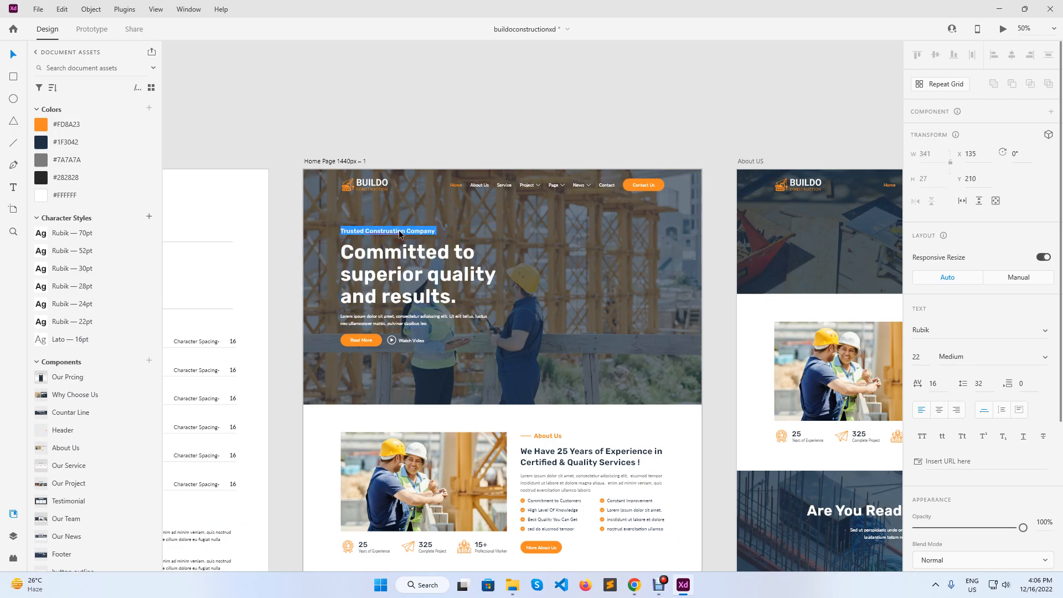
{"action": "left_click", "coordinate": [634, 585]}
Step: Enable the heading's subtitle, set its text to "Trusted Construstion Company", and position it before the title
{"action": "left_click", "coordinate": [67, 351]}
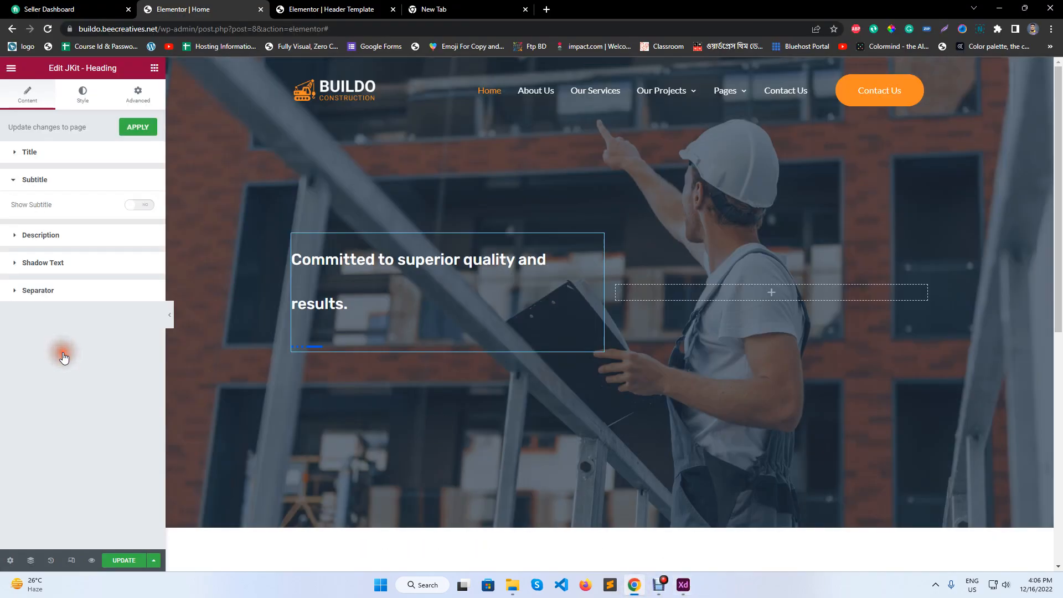
{"action": "left_click", "coordinate": [140, 205]}
{"action": "left_click_drag", "start_coordinate": [111, 276], "coordinate": [8, 278]}
{"action": "type", "text": "Trusted Construstion Company"}
{"action": "left_click", "coordinate": [102, 303]}
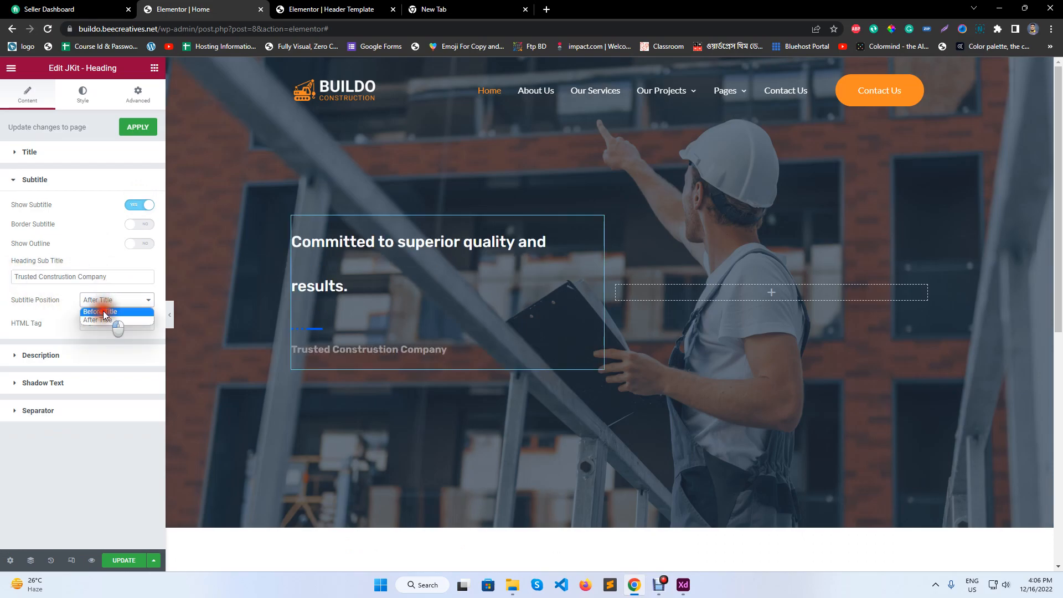
{"action": "left_click", "coordinate": [112, 314]}
Step: Restore the "Trusted Construstion Company" text in the Adobe XD hero, check its font size, and return to Elementor
{"action": "key", "text": "alt+Tab"}
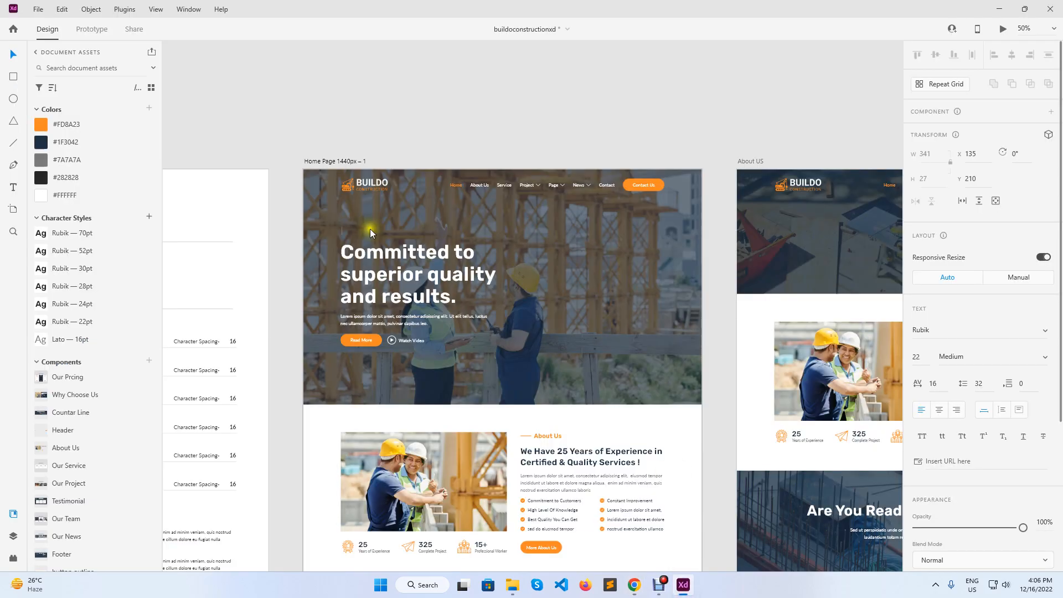
{"action": "type", "text": "Trusted Construstion Company"}
{"action": "key", "text": "ctrl+a"}
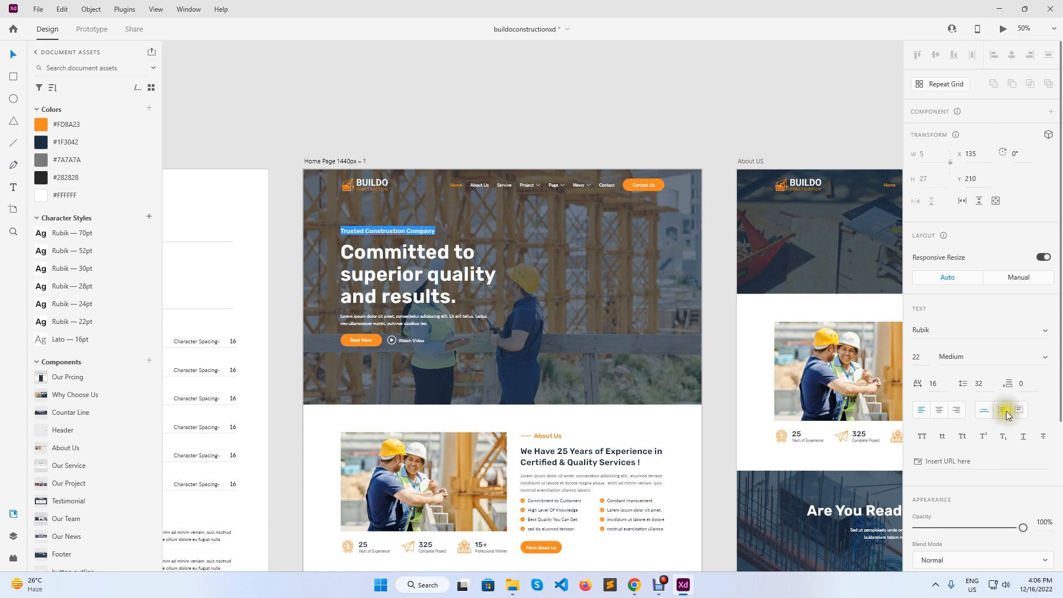
{"action": "left_click", "coordinate": [921, 357]}
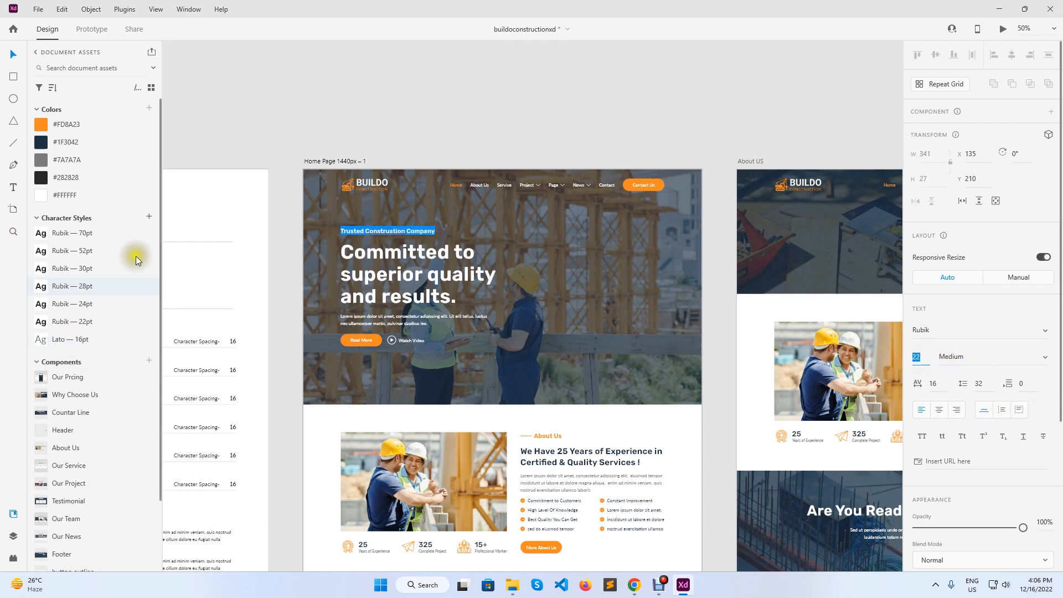
{"action": "left_click", "coordinate": [278, 106]}
{"action": "left_click", "coordinate": [634, 585]}
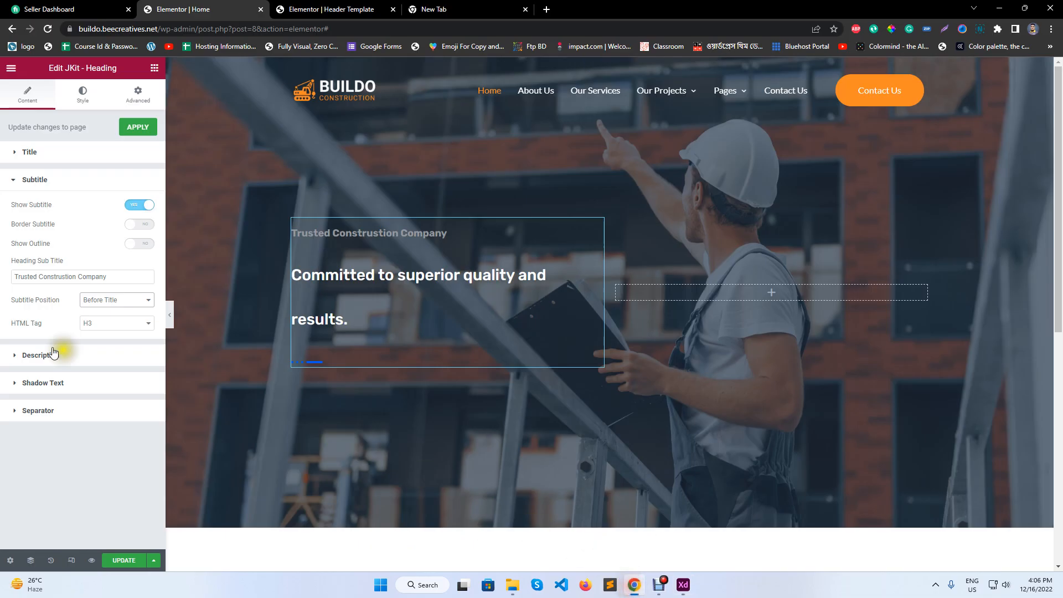
Step: Set the subtitle's HTML tag to H6 and enable the heading's description, checking the hero text in the Adobe XD design
{"action": "left_click", "coordinate": [114, 321]}
{"action": "left_click", "coordinate": [114, 378]}
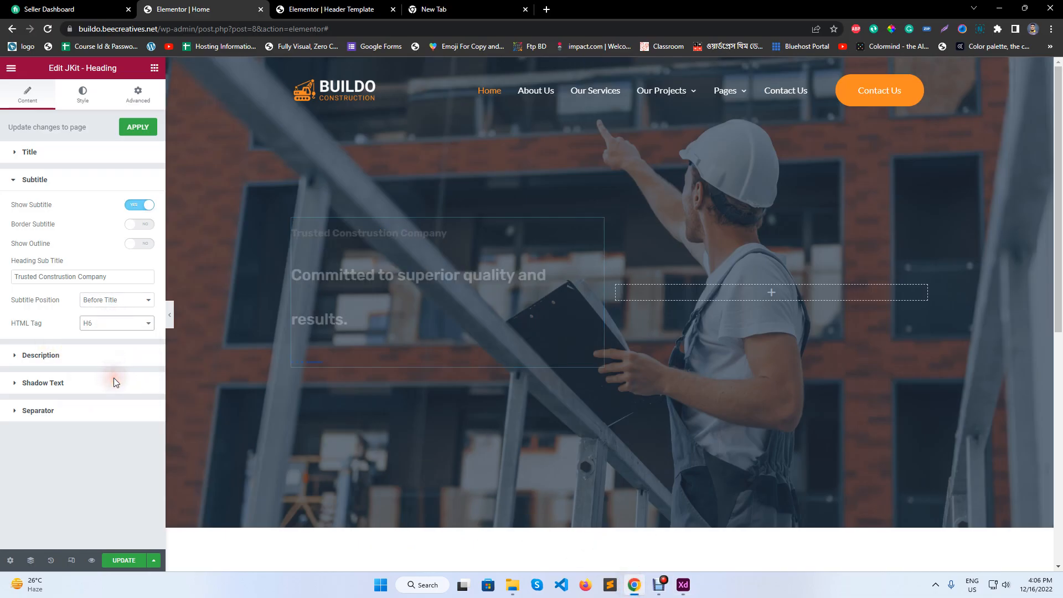
{"action": "left_click", "coordinate": [111, 356]}
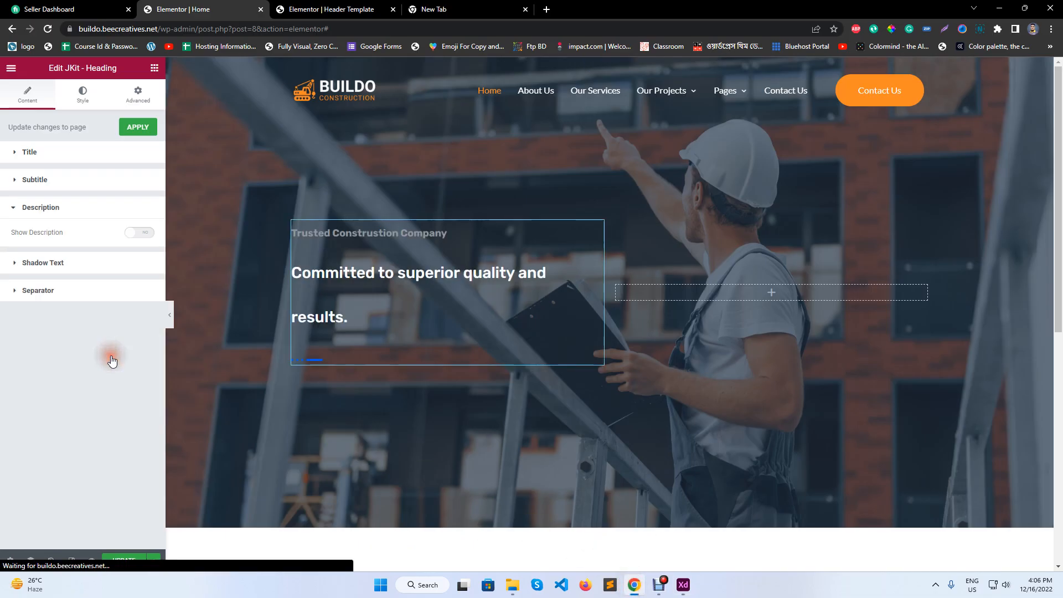
{"action": "left_click", "coordinate": [130, 237]}
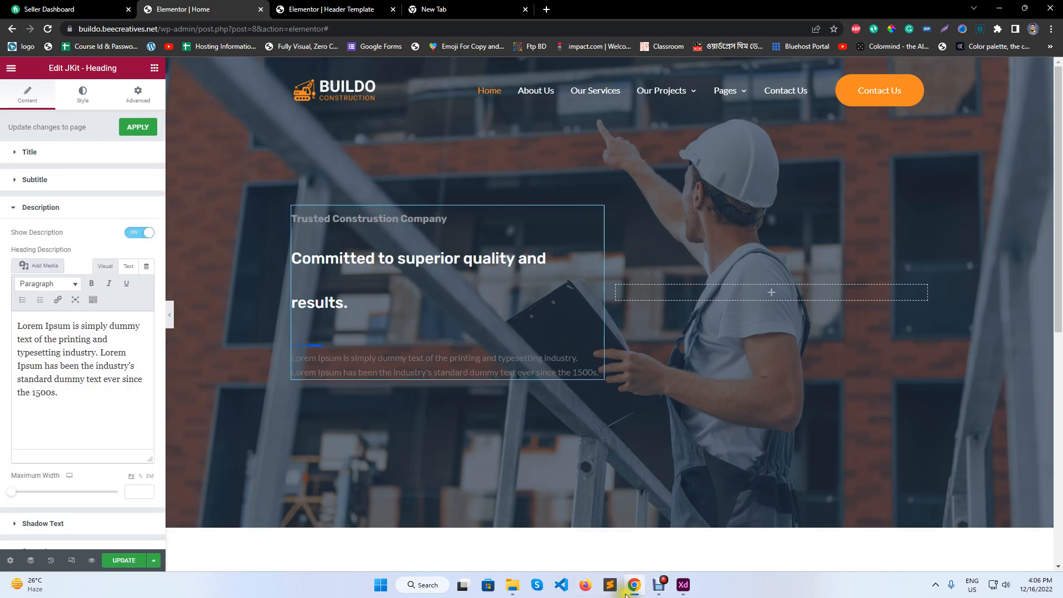
{"action": "left_click", "coordinate": [679, 581]}
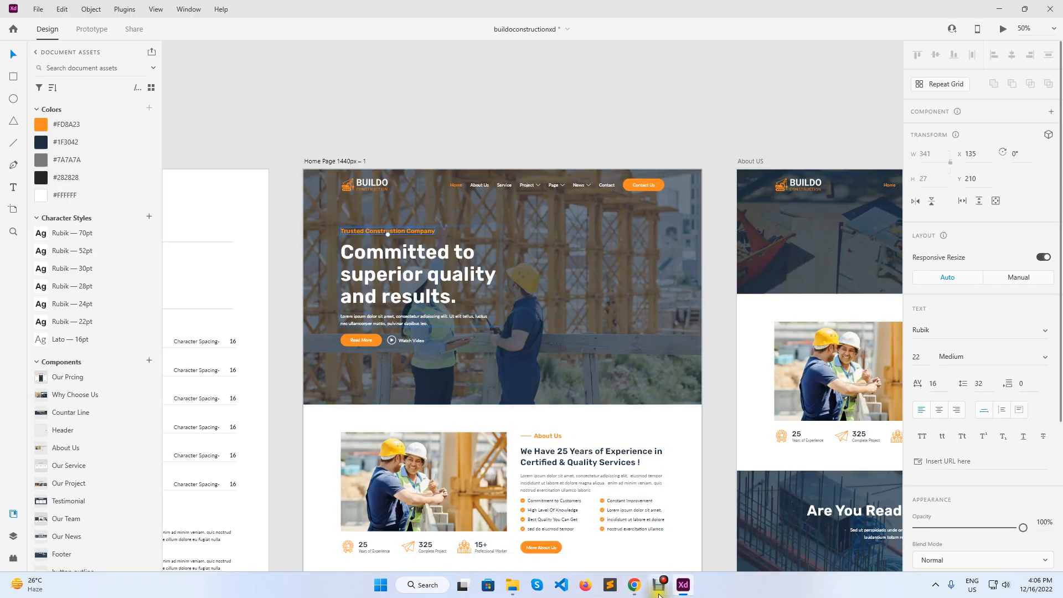
{"action": "left_click", "coordinate": [634, 585]}
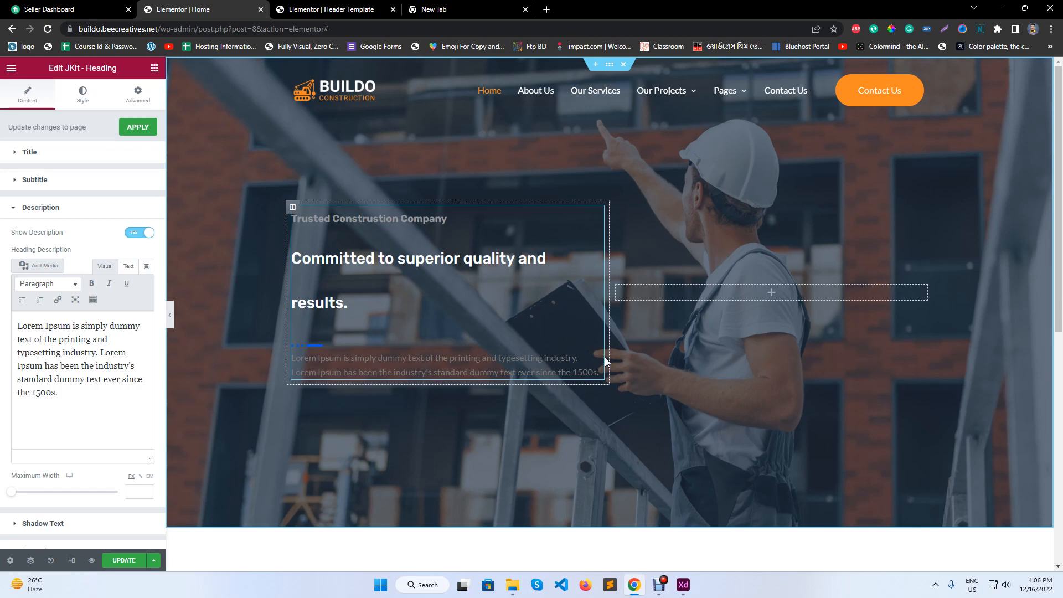
Step: Turn off the heading's separator and save the page
{"action": "scroll", "coordinate": [92, 474], "scroll_direction": "down", "scroll_amount": 1}
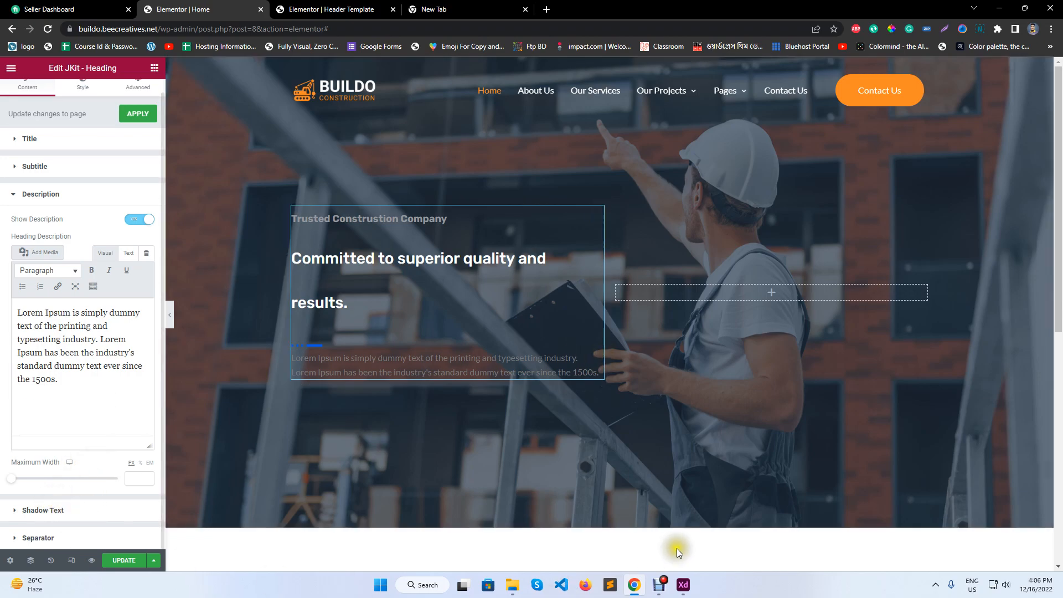
{"action": "left_click", "coordinate": [94, 533]}
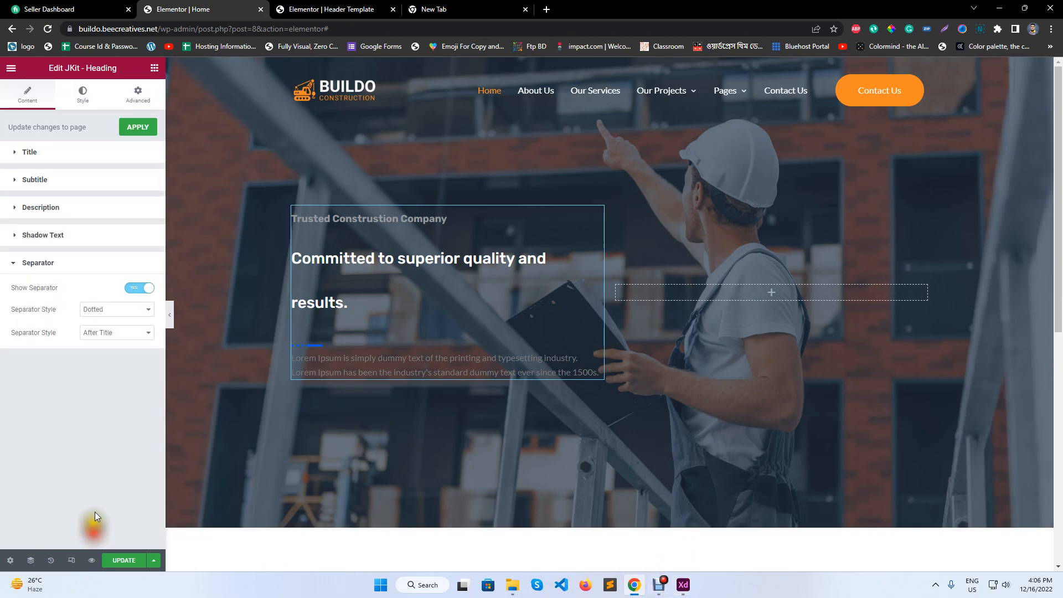
{"action": "left_click", "coordinate": [133, 288]}
{"action": "left_click", "coordinate": [142, 562]}
Step: Left-align the heading and style its title with the h1 global font and the white global color
{"action": "left_click", "coordinate": [83, 93]}
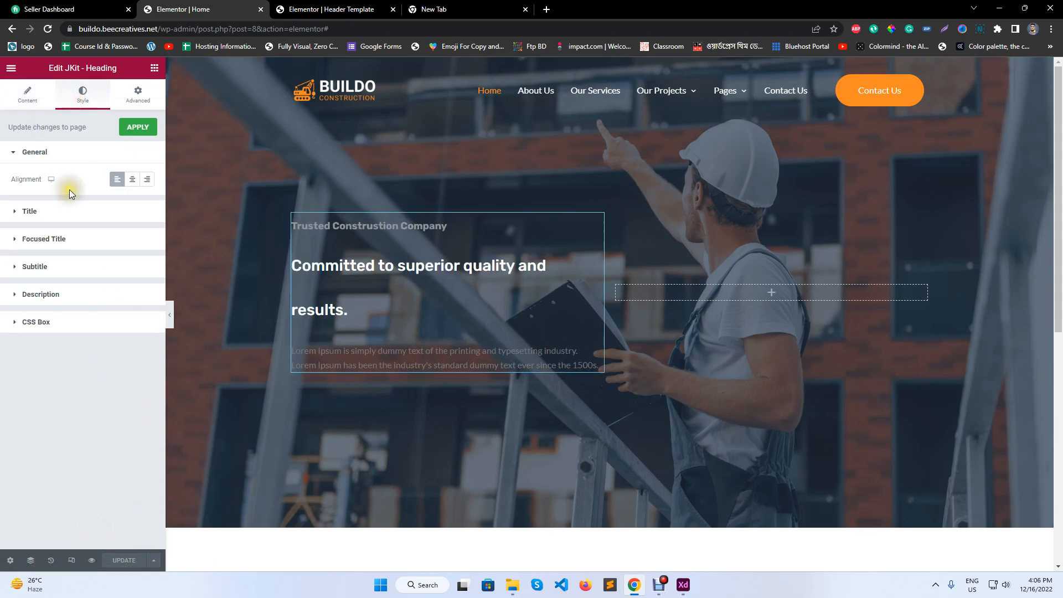
{"action": "left_click", "coordinate": [117, 179]}
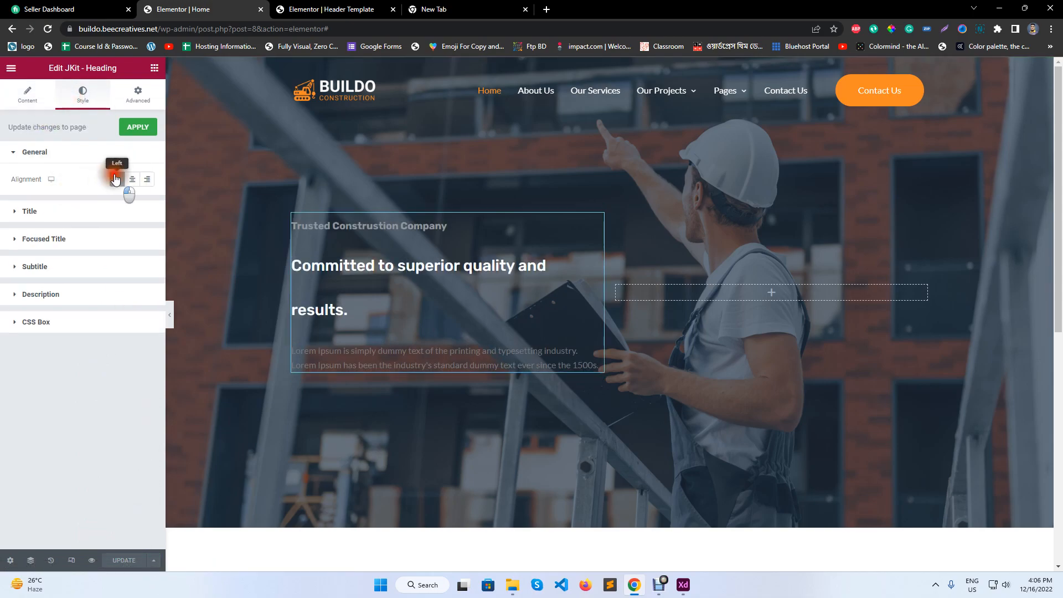
{"action": "left_click", "coordinate": [81, 216]}
{"action": "left_click", "coordinate": [132, 227]}
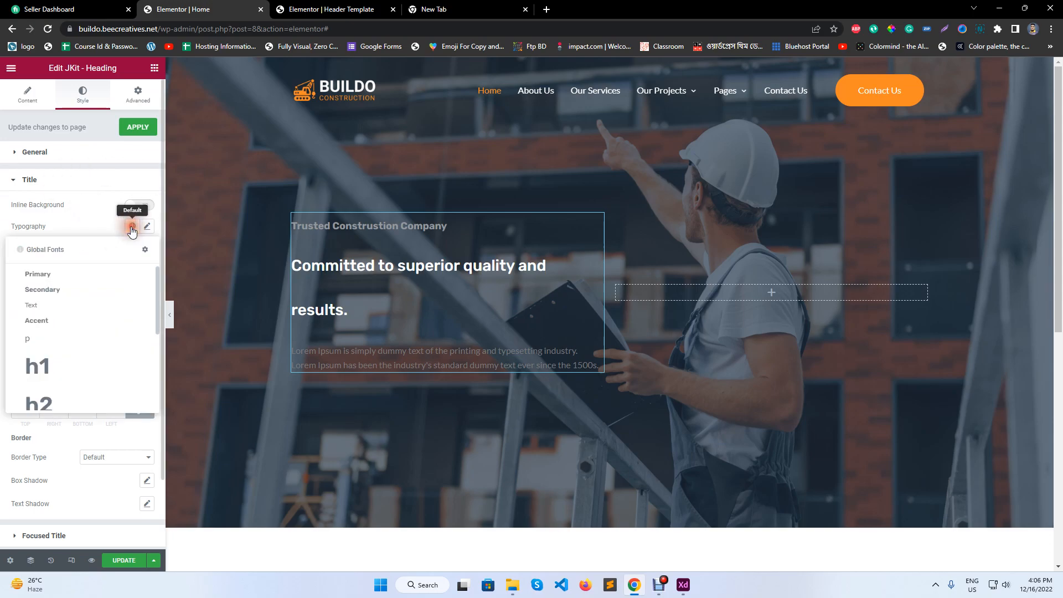
{"action": "left_click", "coordinate": [75, 366]}
{"action": "left_click", "coordinate": [80, 338]}
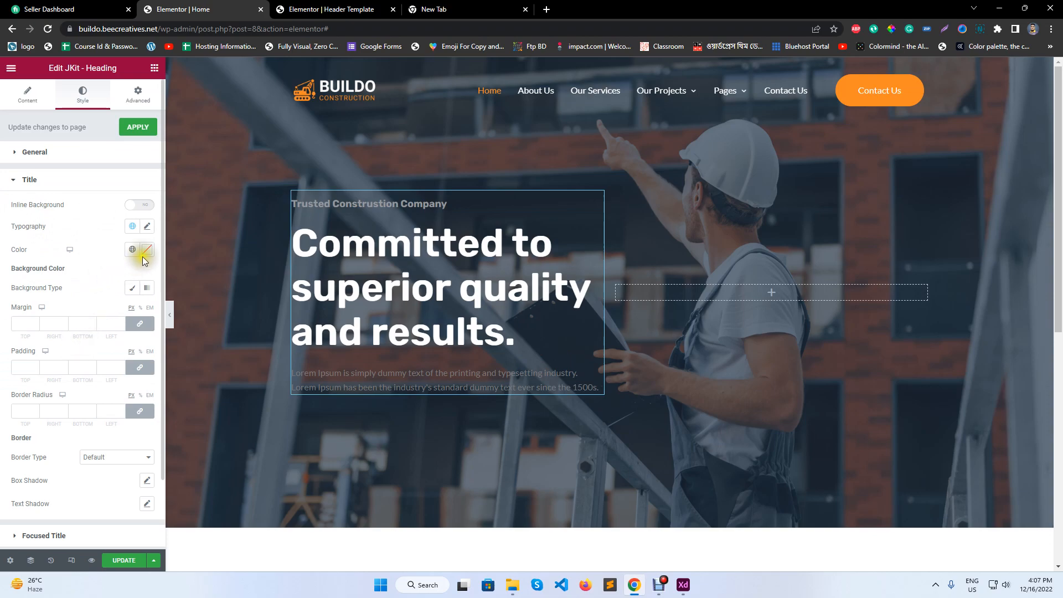
{"action": "left_click", "coordinate": [133, 250]}
{"action": "left_click", "coordinate": [70, 391]}
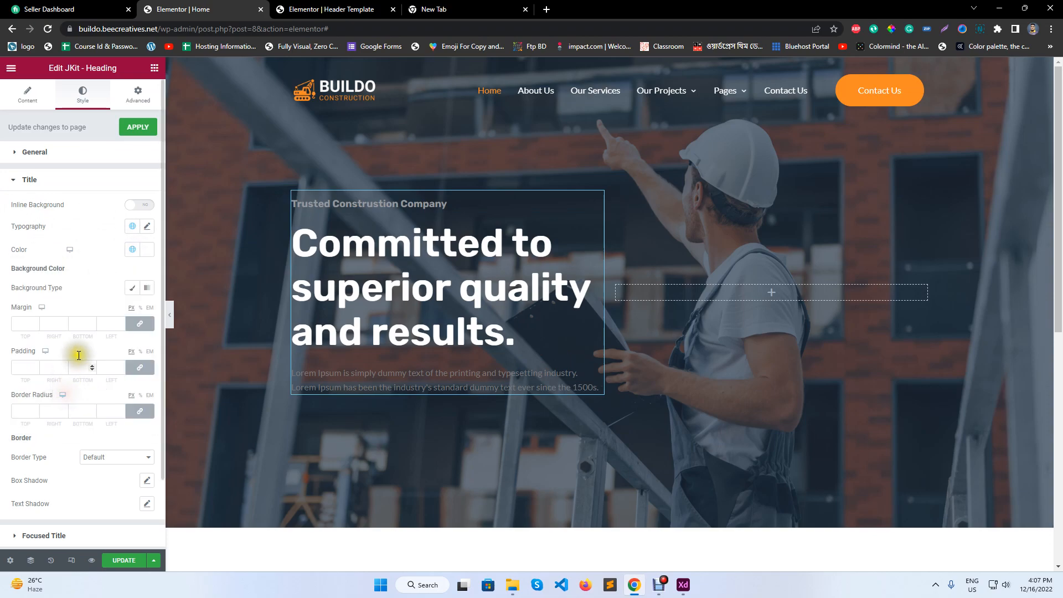
Step: Style the heading's subtitle with the orange global color and the h6 global font
{"action": "scroll", "coordinate": [97, 288], "scroll_direction": "down", "scroll_amount": 2}
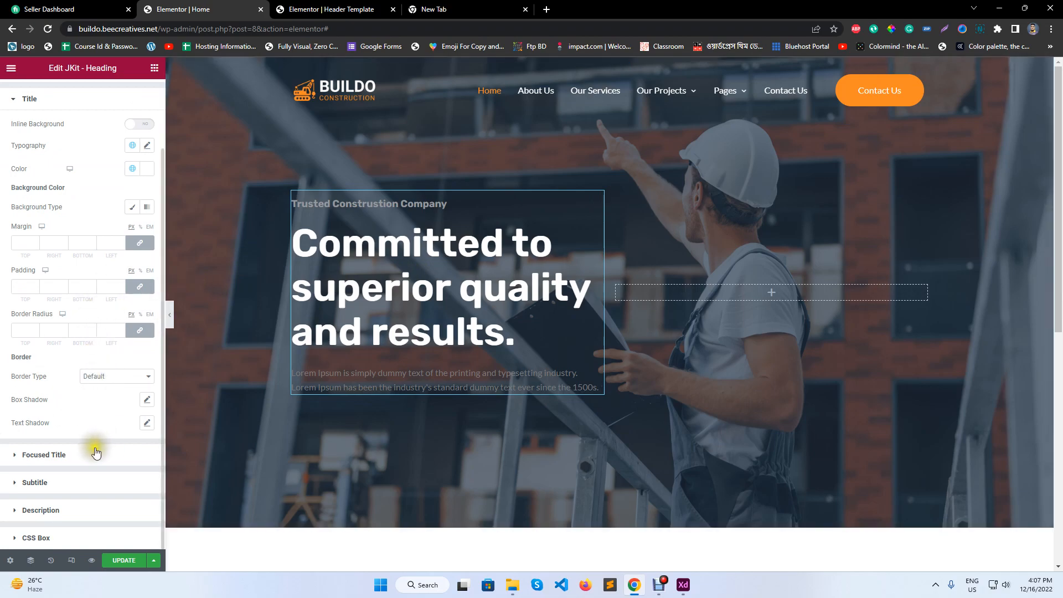
{"action": "left_click", "coordinate": [84, 489]}
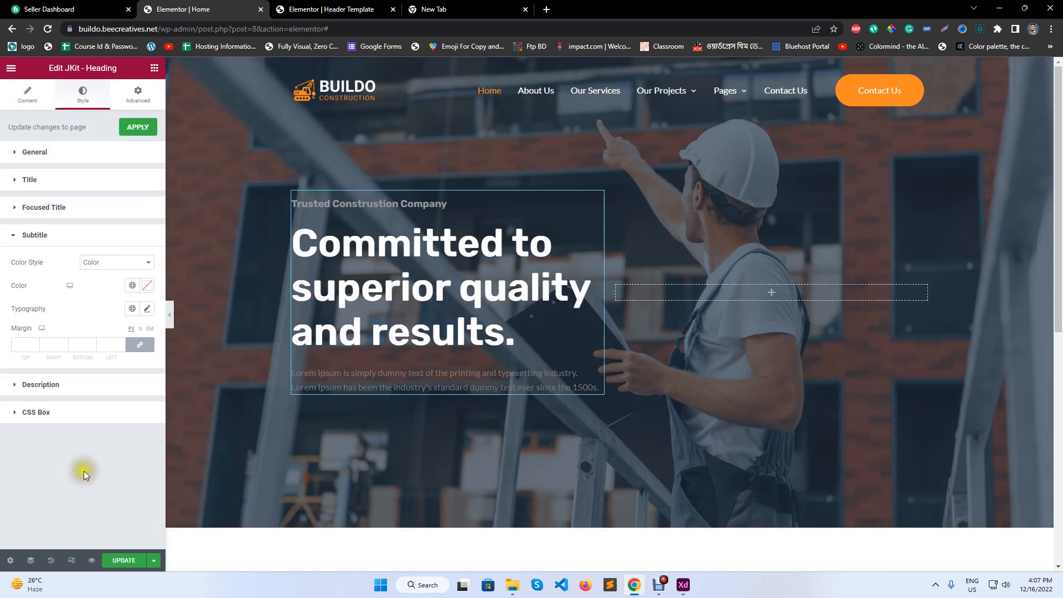
{"action": "left_click", "coordinate": [133, 286]}
{"action": "left_click", "coordinate": [61, 338]}
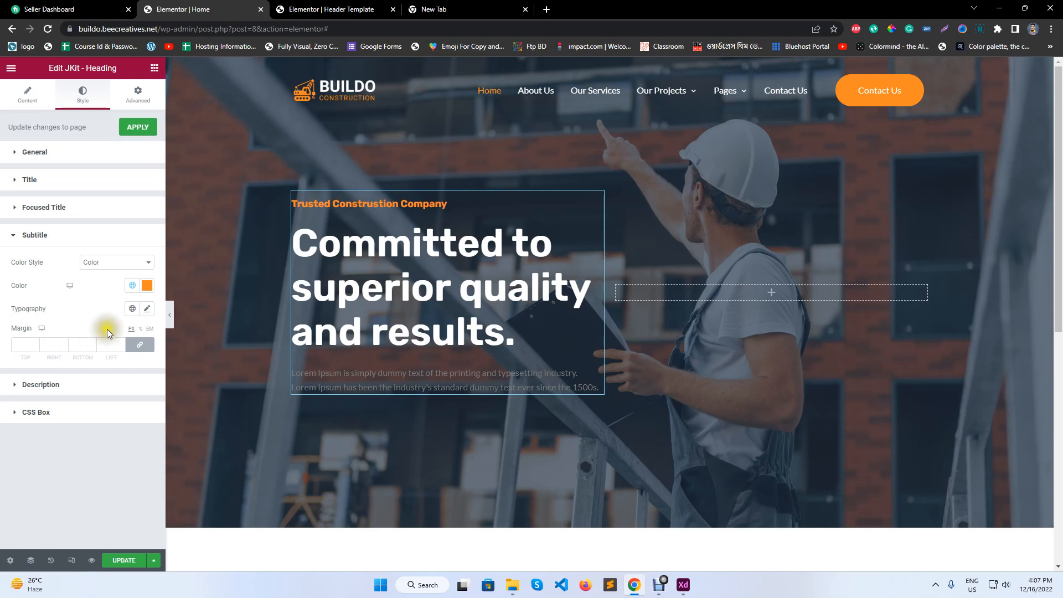
{"action": "left_click", "coordinate": [133, 309]}
{"action": "scroll", "coordinate": [69, 432], "scroll_direction": "down", "scroll_amount": 3}
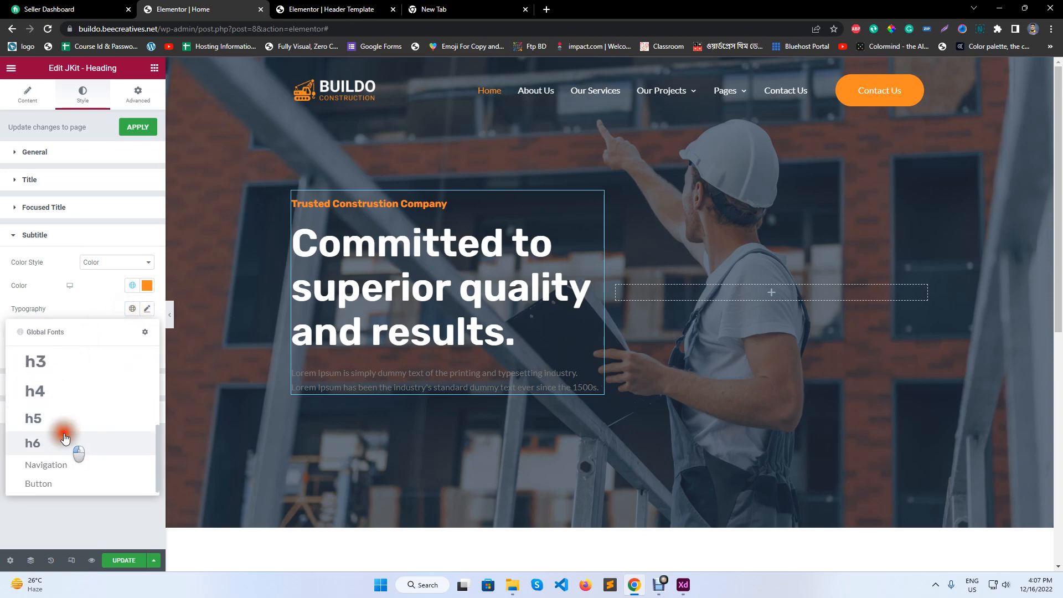
{"action": "left_click", "coordinate": [65, 438]}
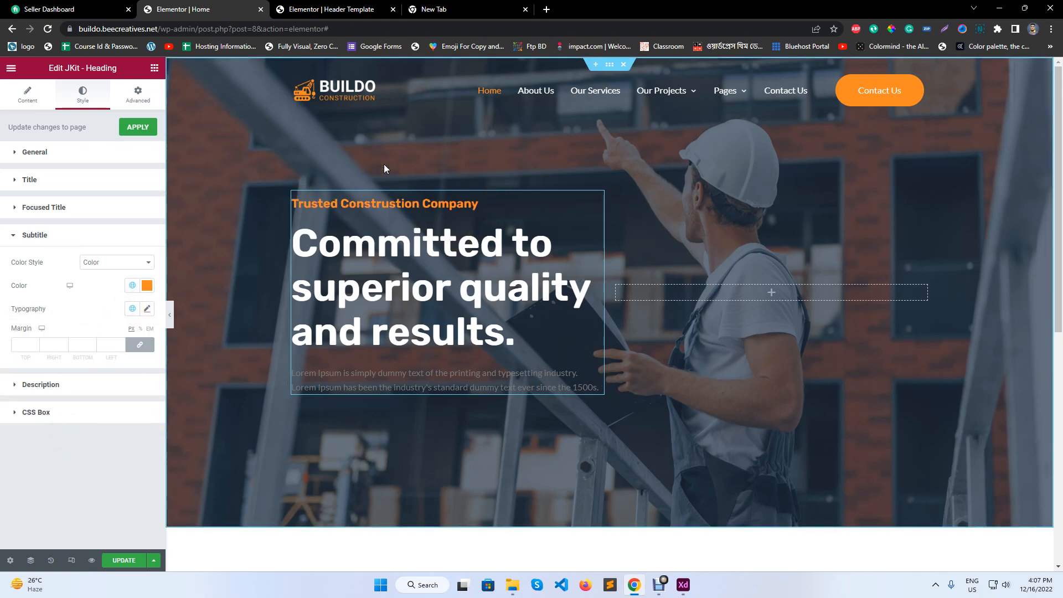
Step: Style the heading's description with the white global color and the p global font, and save the page
{"action": "left_click", "coordinate": [116, 384]}
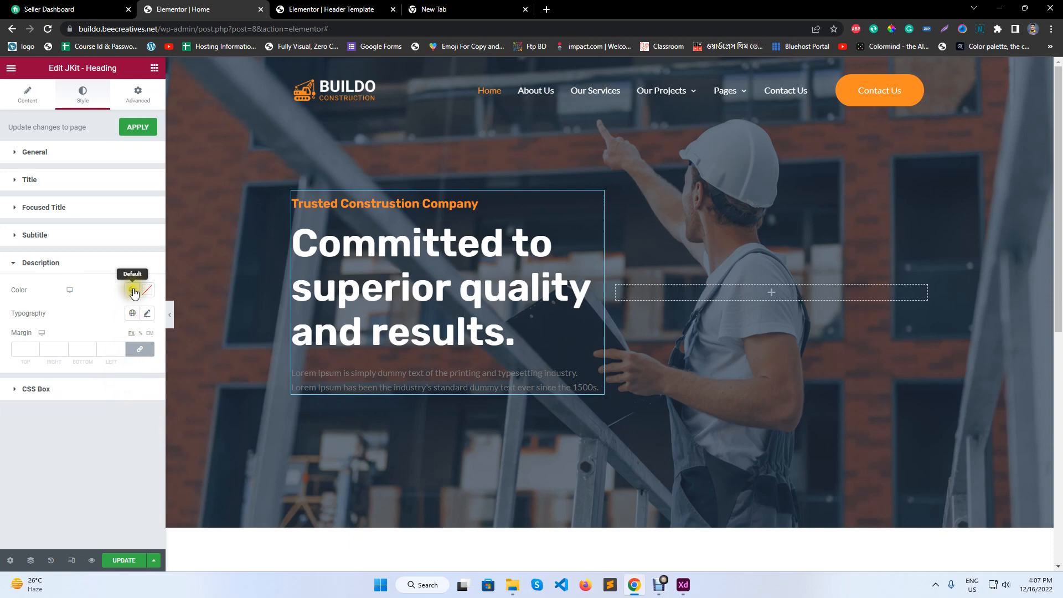
{"action": "left_click", "coordinate": [134, 293]}
{"action": "left_click", "coordinate": [50, 452]}
{"action": "left_click", "coordinate": [135, 314]}
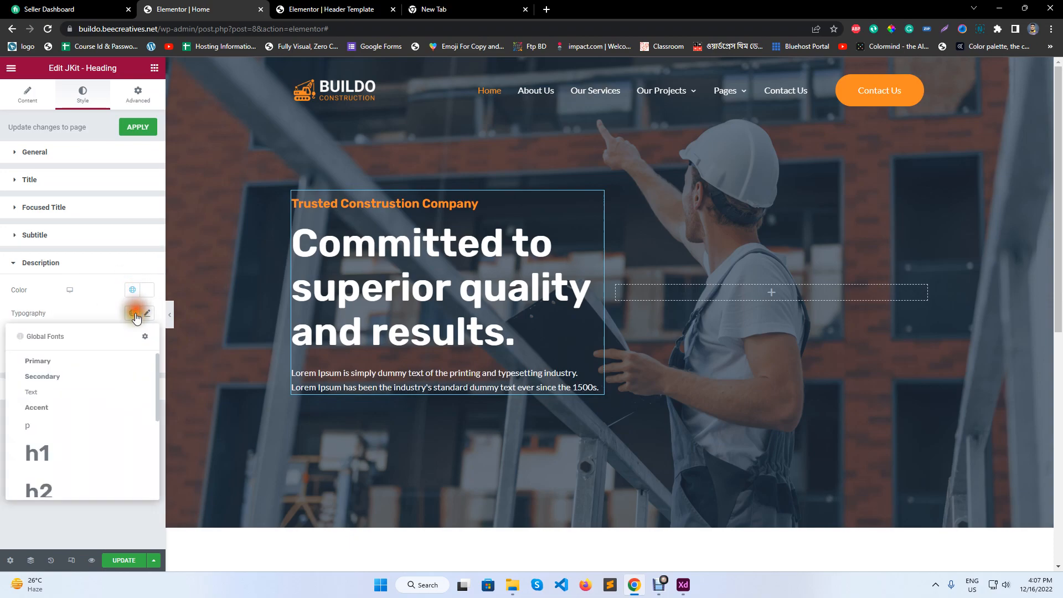
{"action": "left_click", "coordinate": [72, 432]}
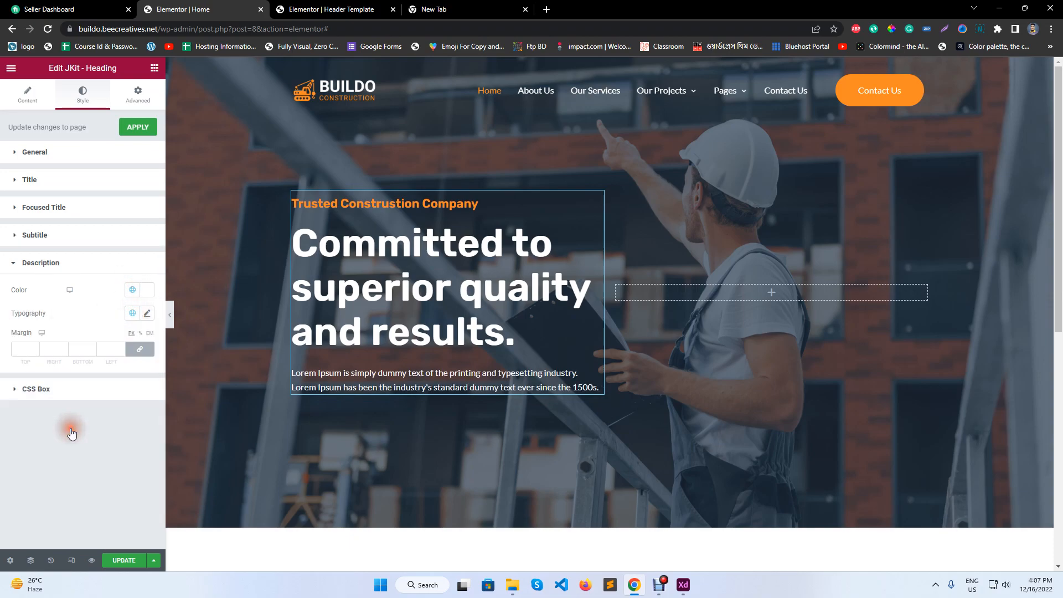
{"action": "left_click", "coordinate": [128, 560]}
Step: Preview the hero with the editing panel hidden, compare it with the Adobe XD design, and return to editing the heading
{"action": "left_click", "coordinate": [170, 319]}
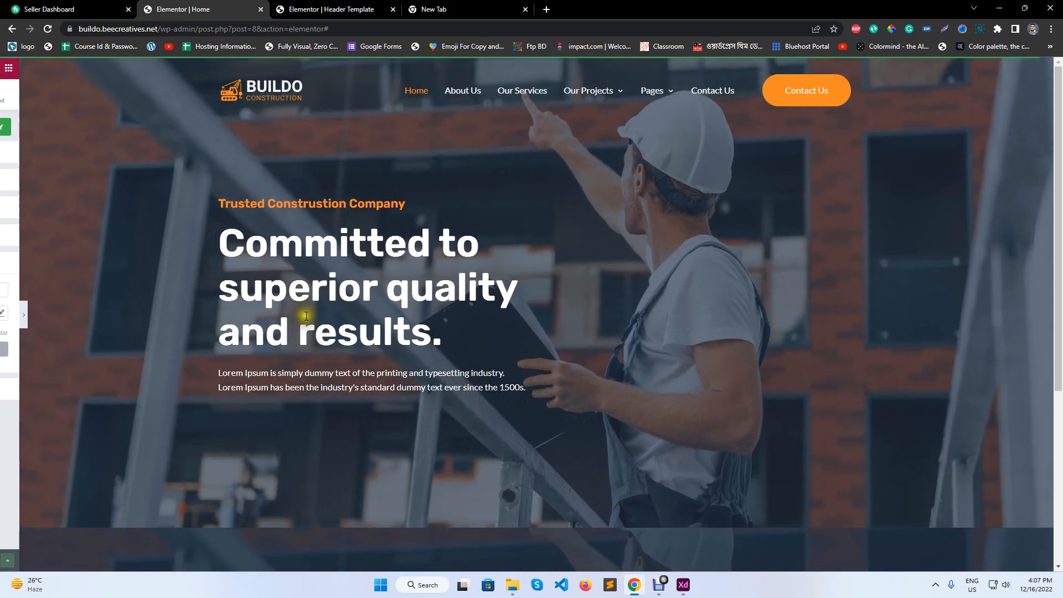
{"action": "left_click", "coordinate": [684, 585]}
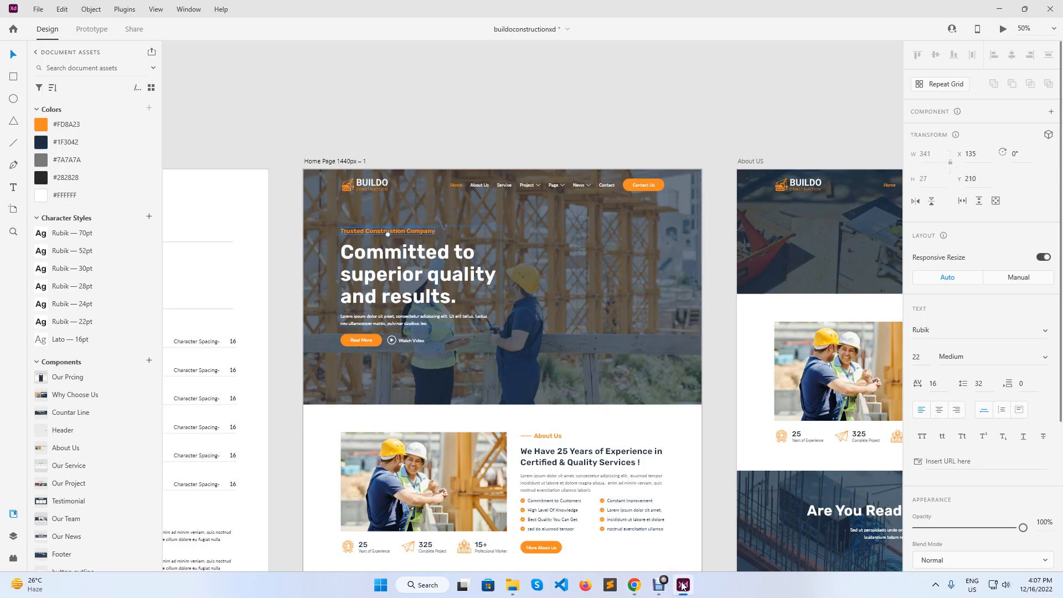
{"action": "left_click", "coordinate": [684, 585]}
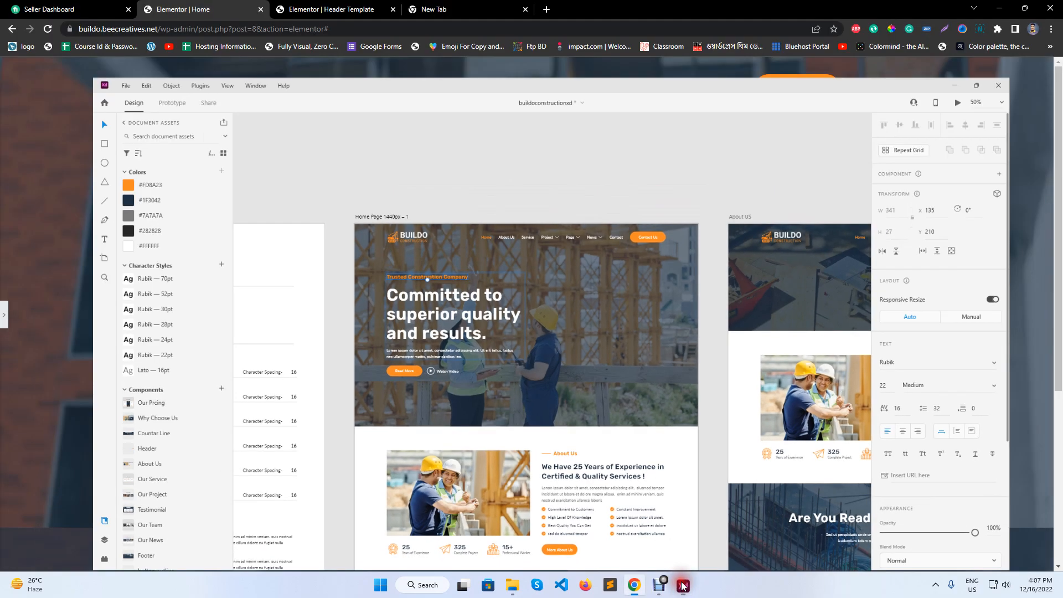
{"action": "left_click", "coordinate": [298, 262]}
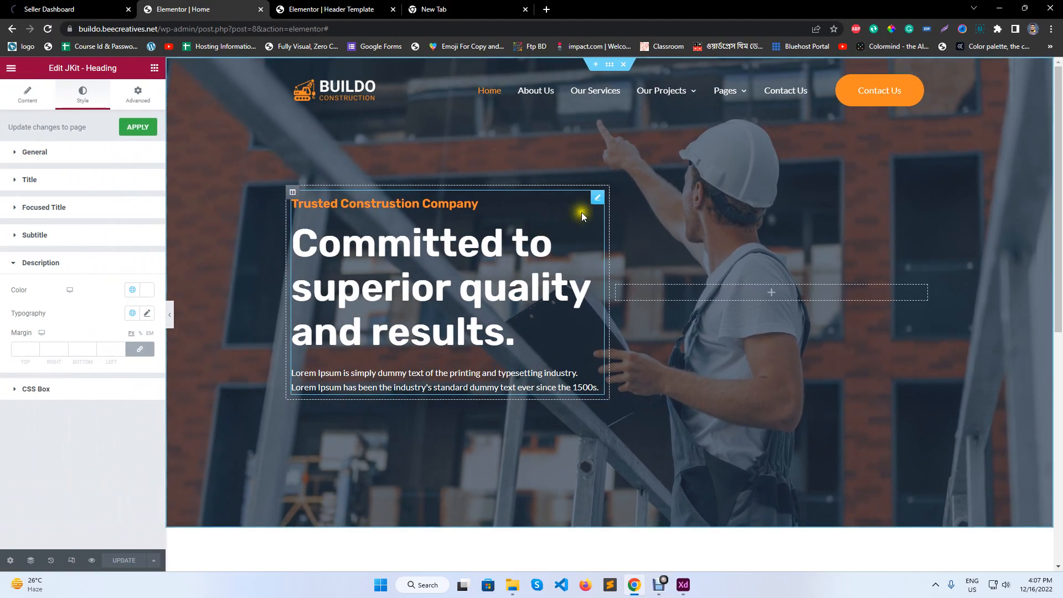
Step: Unlink the title's padding and margin values and set every side to 0
{"action": "left_click", "coordinate": [125, 180]}
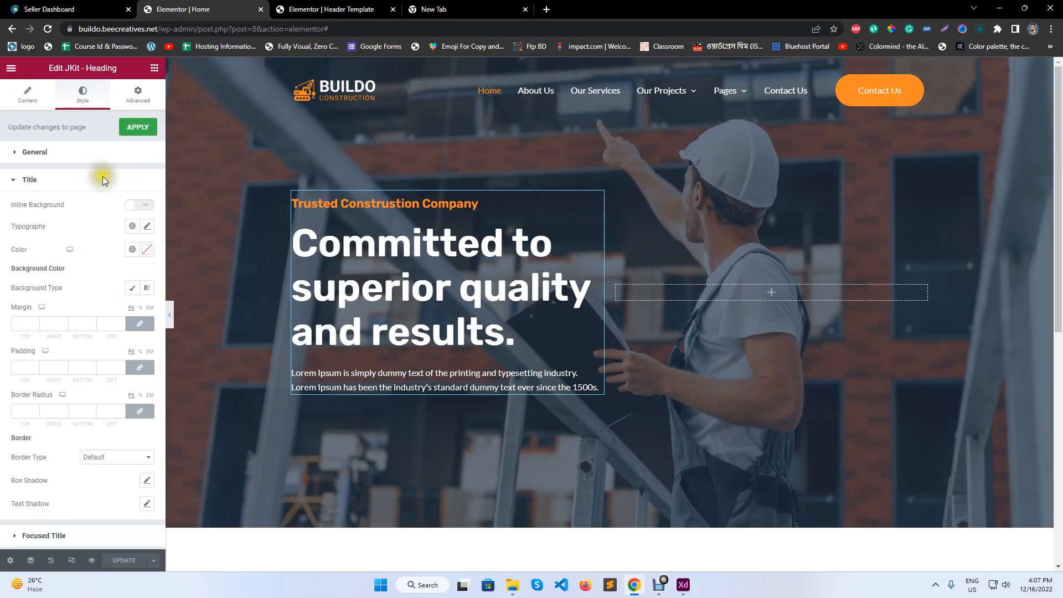
{"action": "left_click", "coordinate": [142, 370]}
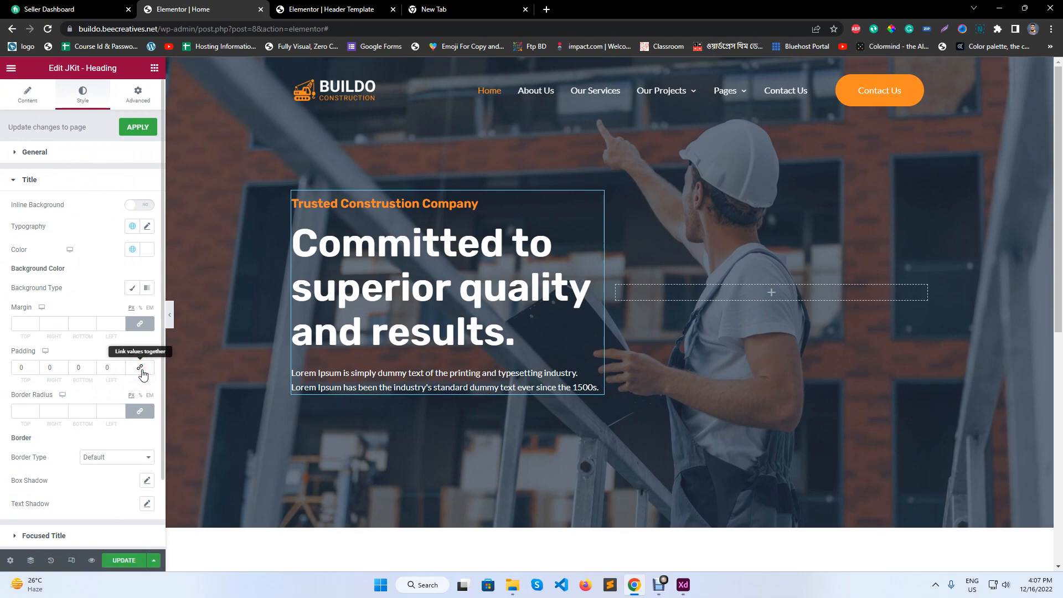
{"action": "left_click", "coordinate": [140, 324]}
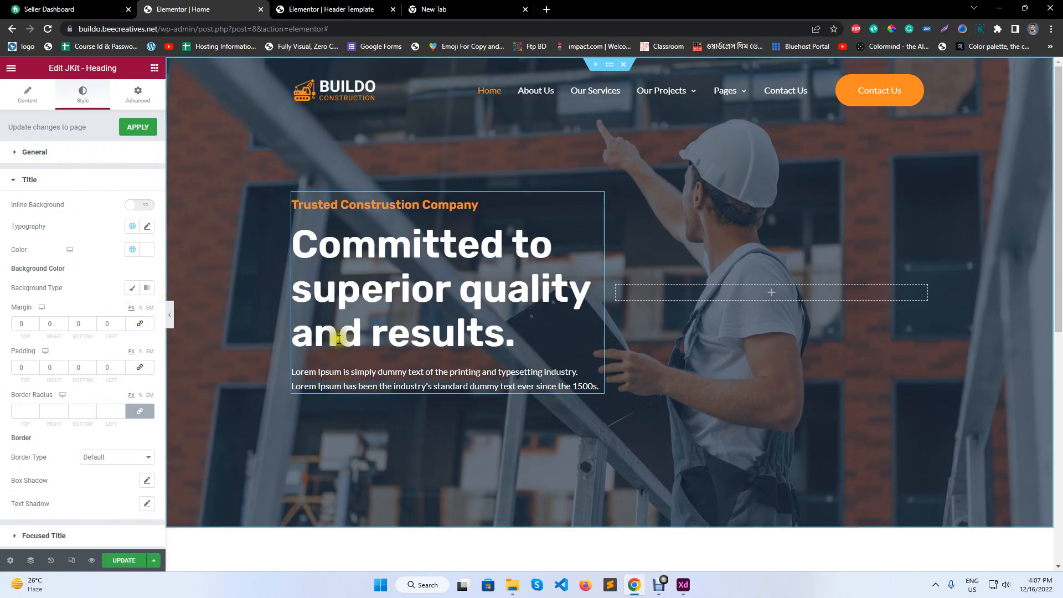
Step: Unlink the margin values of the heading's subtitle and description and set every side to 0
{"action": "scroll", "coordinate": [71, 410], "scroll_direction": "down", "scroll_amount": 2}
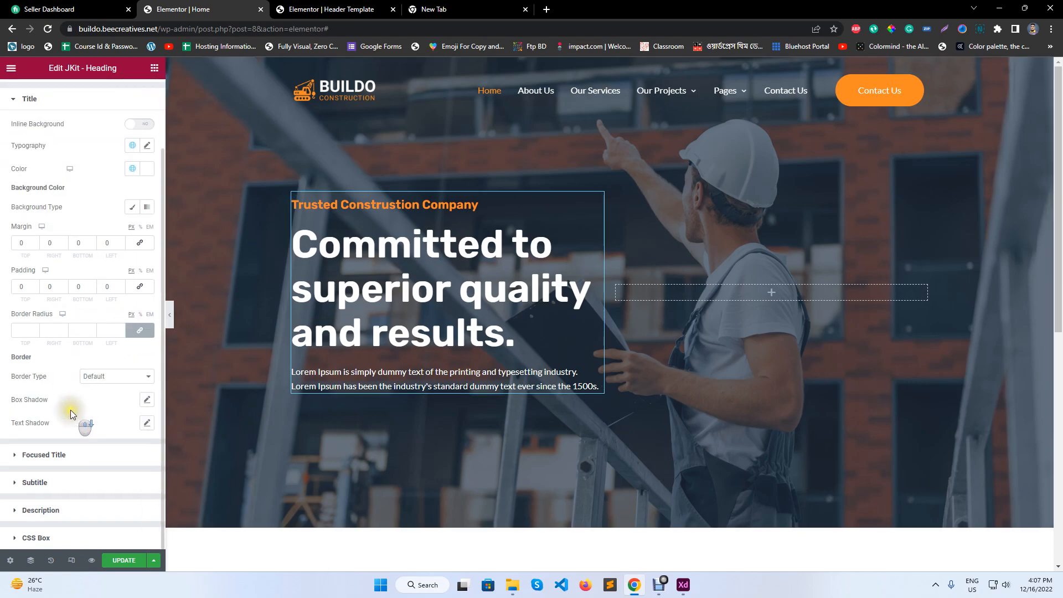
{"action": "left_click", "coordinate": [34, 483]}
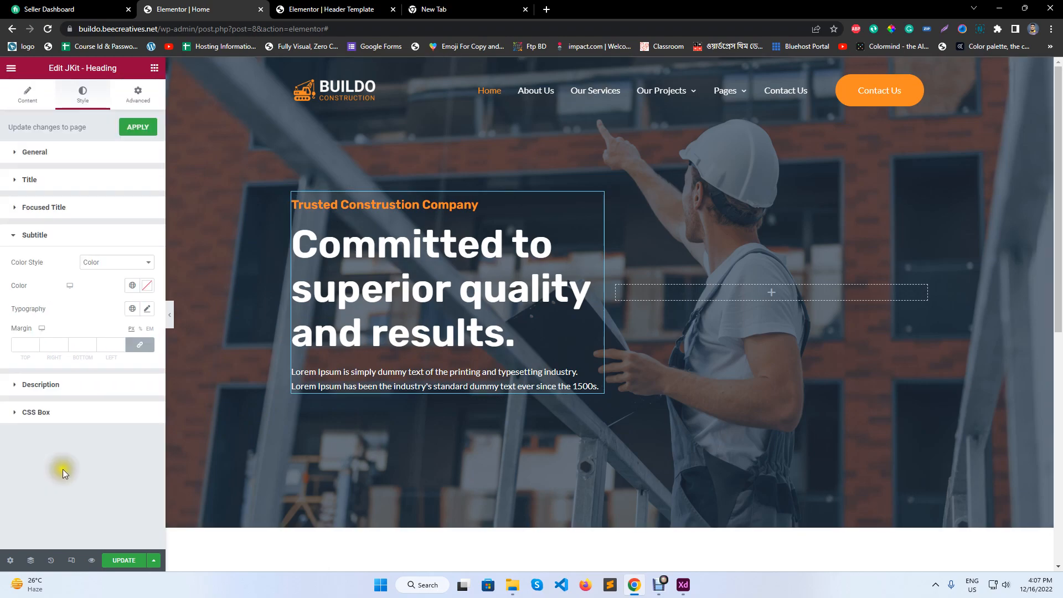
{"action": "left_click", "coordinate": [145, 353]}
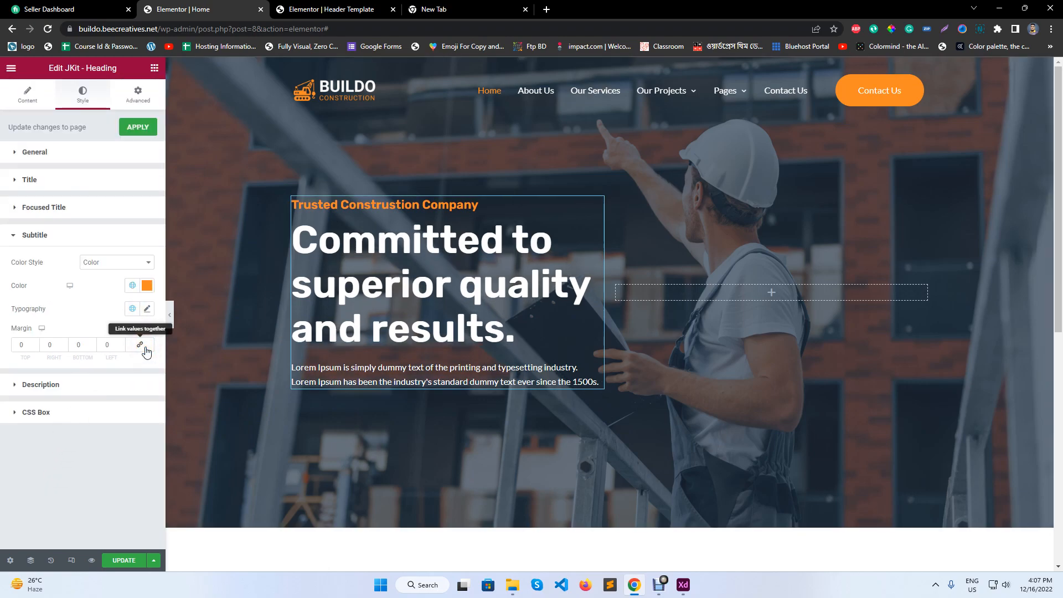
{"action": "left_click", "coordinate": [94, 391]}
{"action": "left_click", "coordinate": [95, 391]}
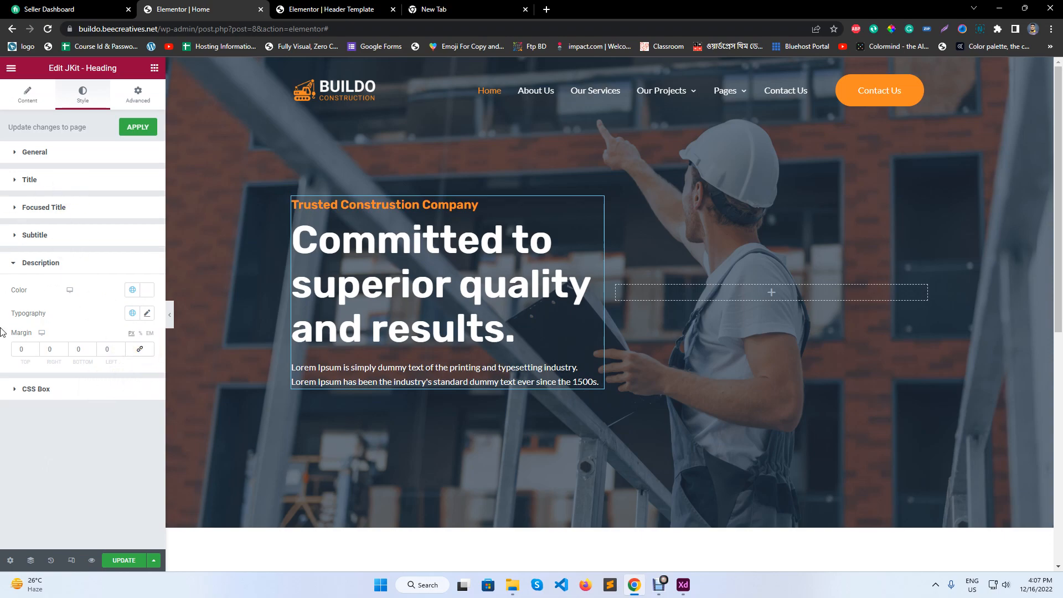
Step: Set the subtitle's bottom margin to 10 px
{"action": "left_click", "coordinate": [81, 232]}
{"action": "left_click", "coordinate": [82, 346]}
{"action": "type", "text": "10"}
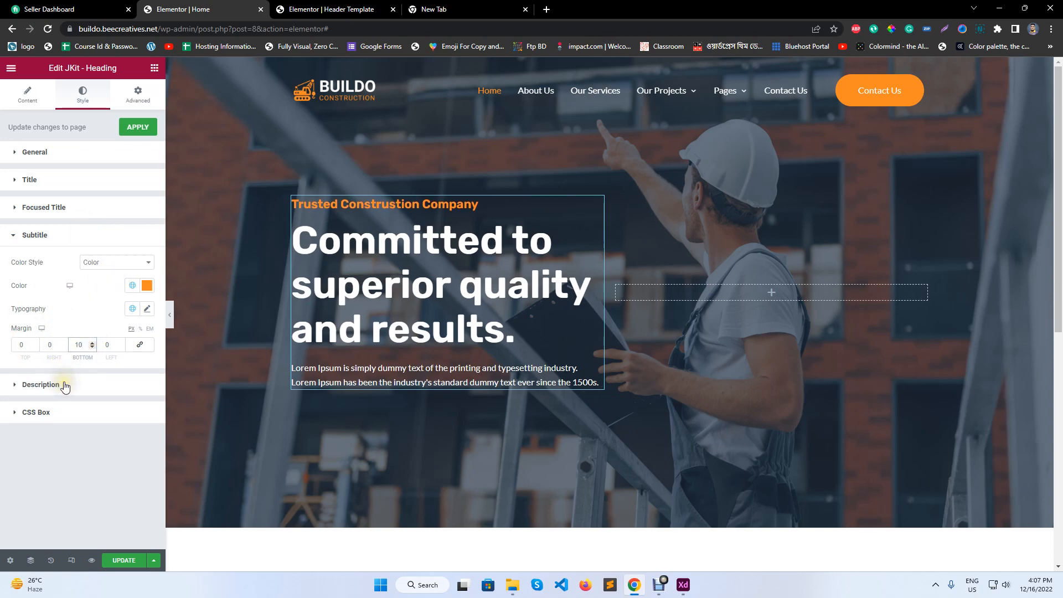
Step: Review the title's margin and the Focused Title style settings, and switch to Adobe XD to view the hero design
{"action": "left_click", "coordinate": [76, 188]}
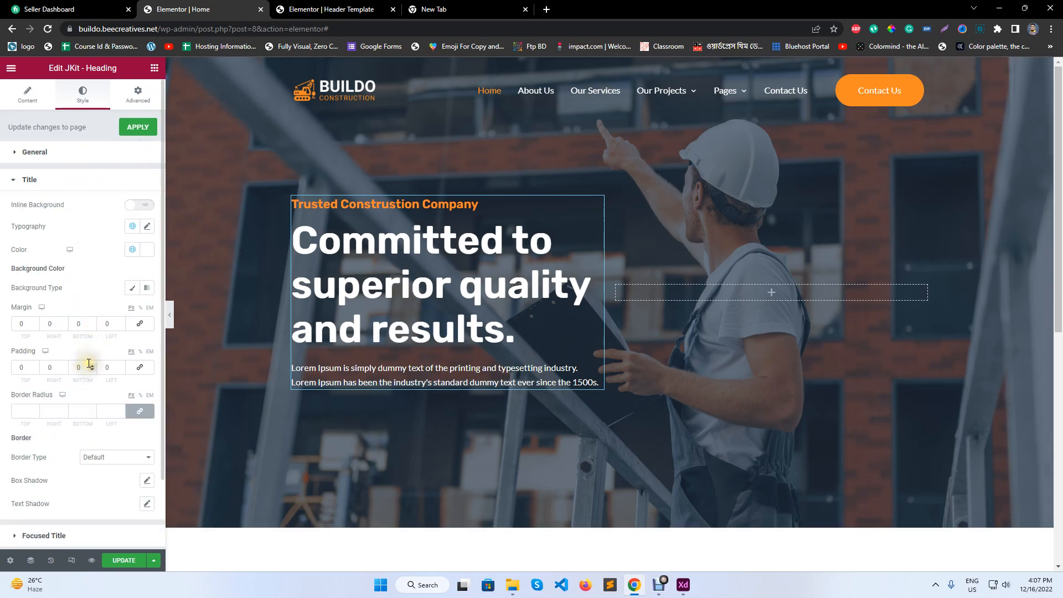
{"action": "double_click", "coordinate": [78, 324]}
{"action": "left_click", "coordinate": [78, 533]}
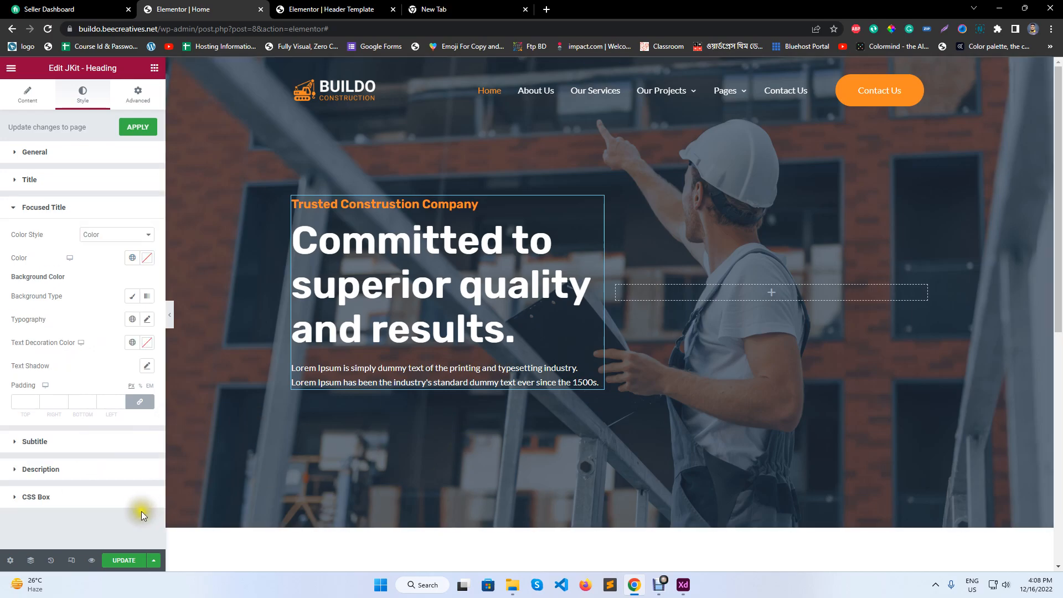
{"action": "left_click", "coordinate": [683, 585]}
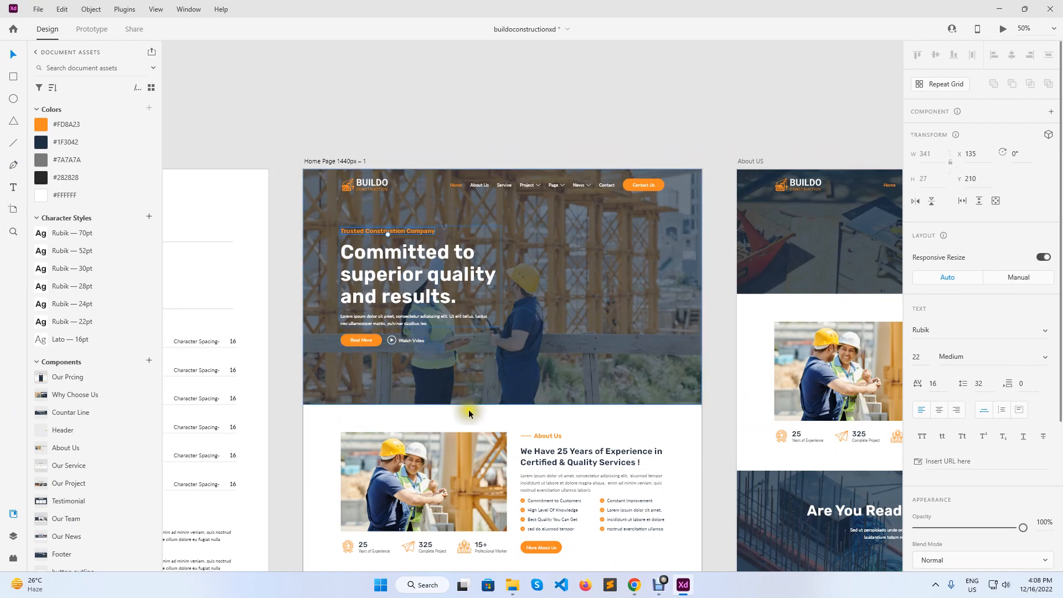
{"action": "left_click", "coordinate": [635, 585]}
{"action": "left_click", "coordinate": [155, 68]}
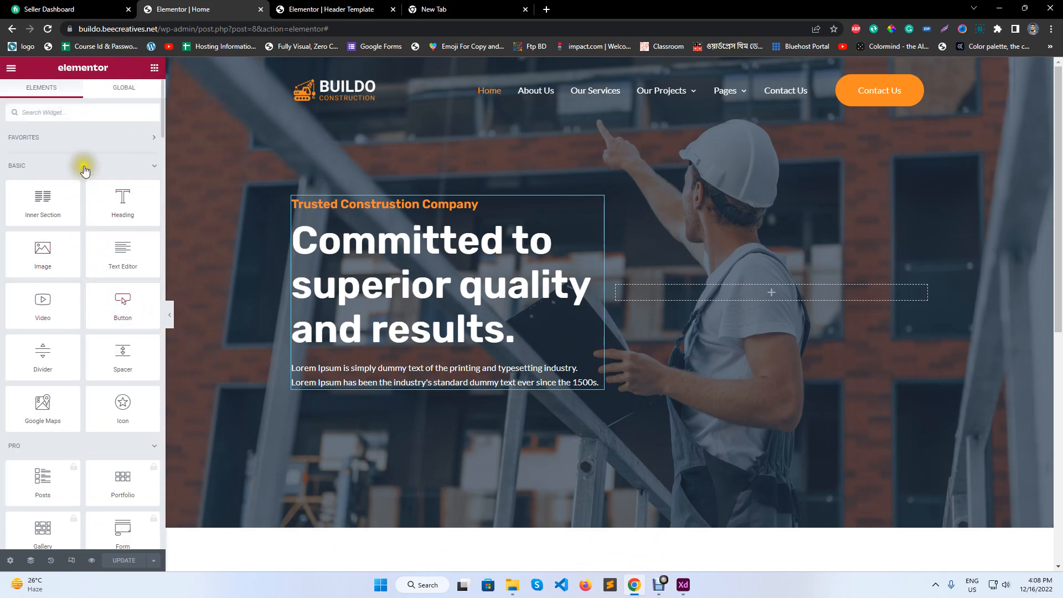
{"action": "type", "text": "butt"}
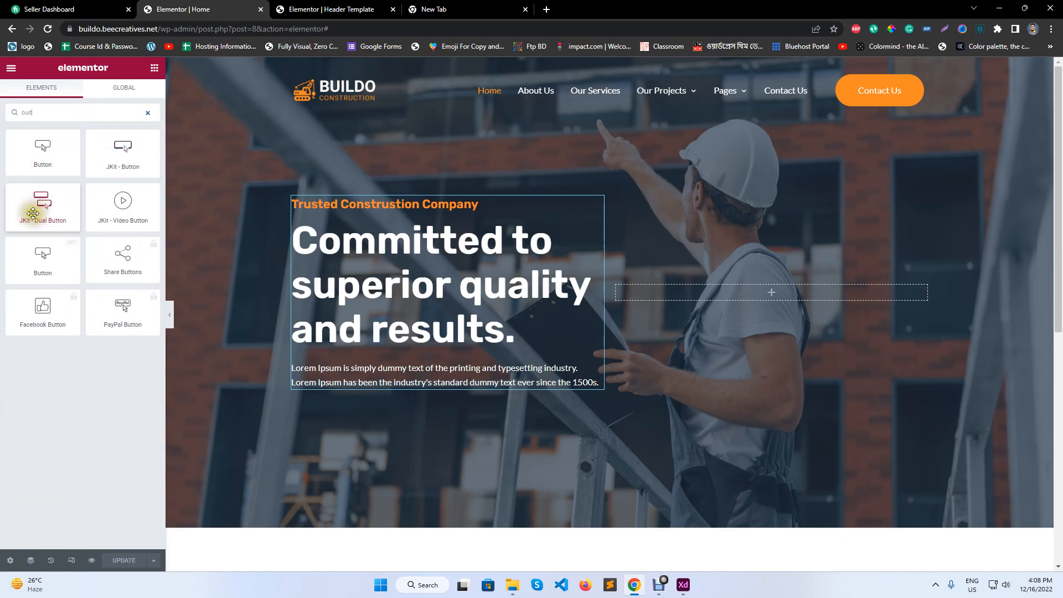
{"action": "left_click_drag", "start_coordinate": [123, 206], "coordinate": [338, 393]}
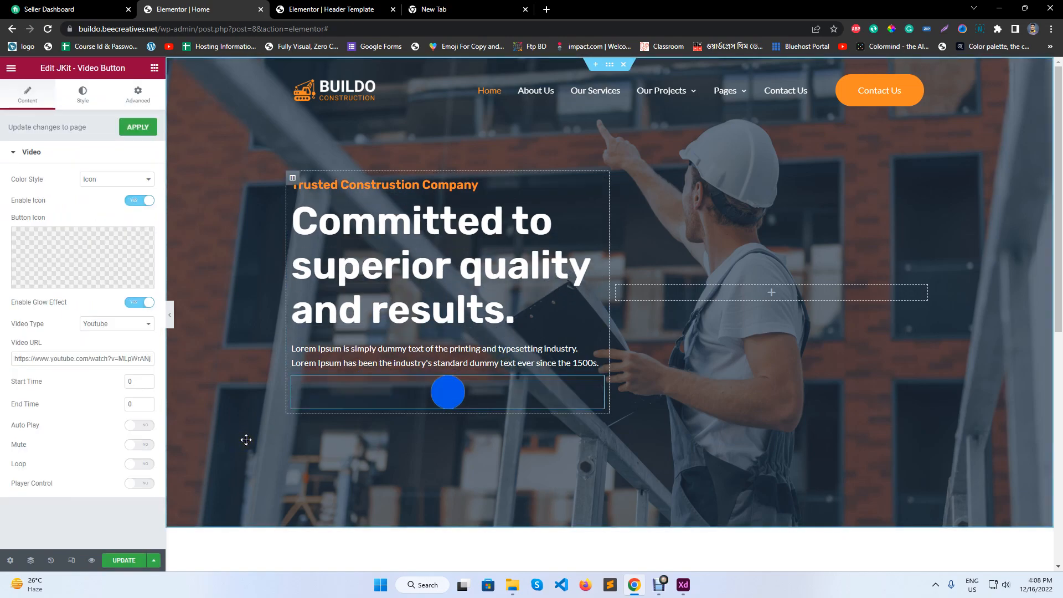
{"action": "right_click", "coordinate": [450, 403]}
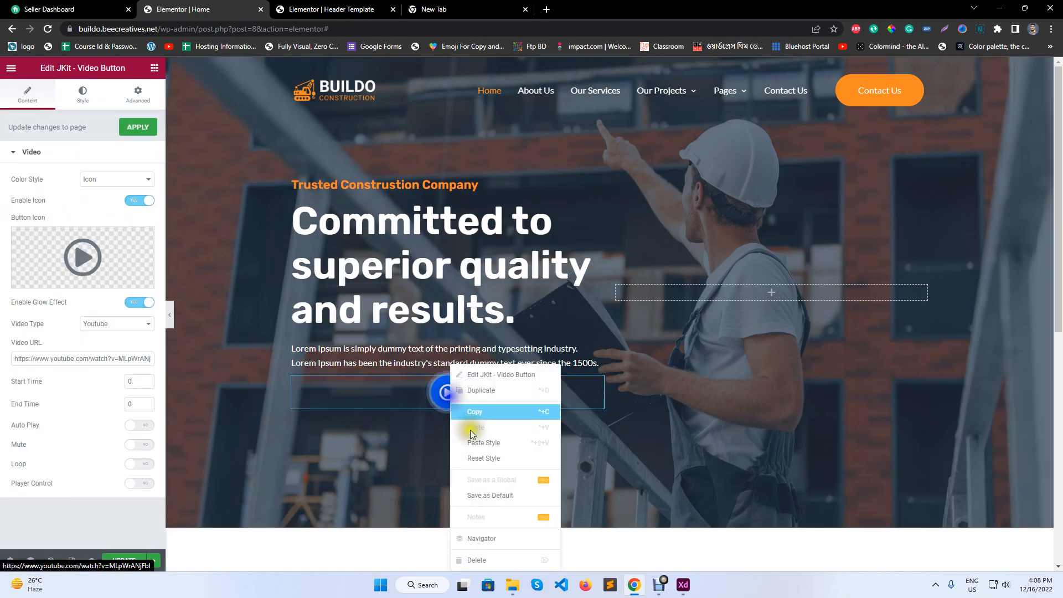
{"action": "left_click", "coordinate": [487, 559]}
Step: Add a two-column inner section below the hero description and set its columns gap to No Gap
{"action": "left_click_drag", "start_coordinate": [33, 206], "coordinate": [377, 381]}
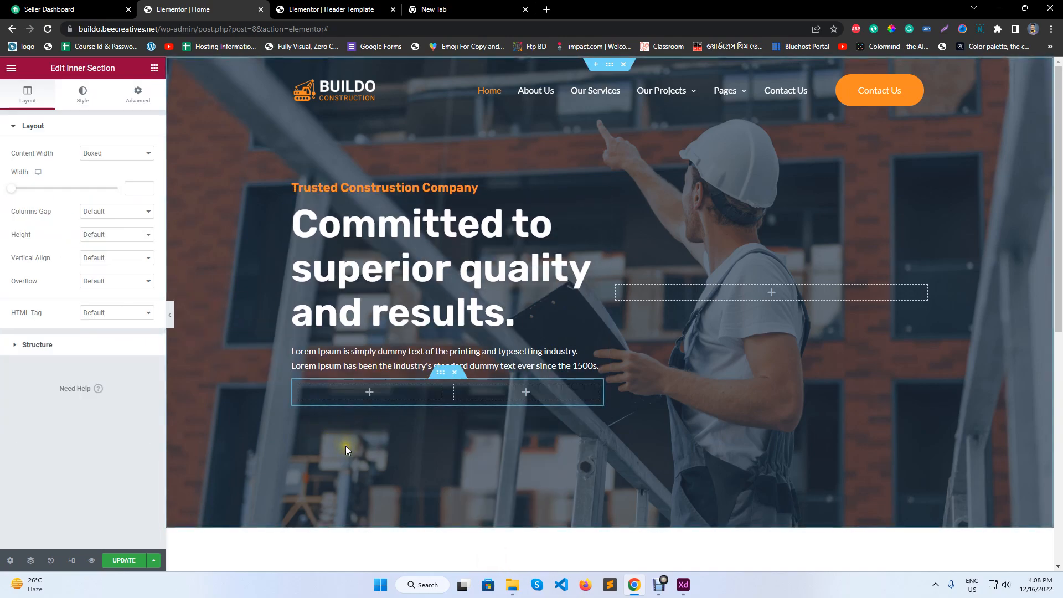
{"action": "left_click", "coordinate": [153, 67]}
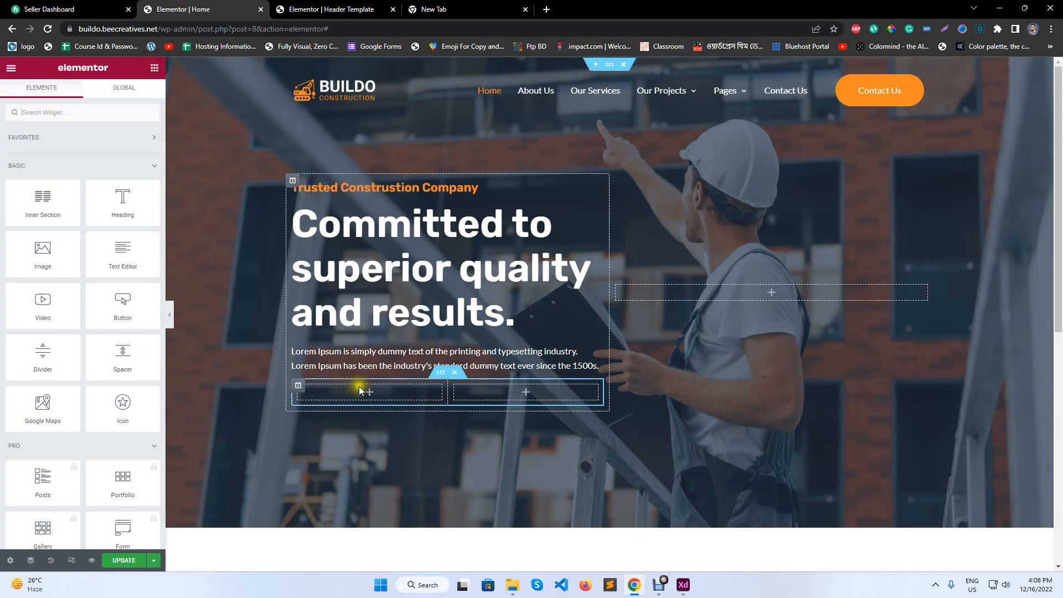
{"action": "left_click", "coordinate": [441, 372]}
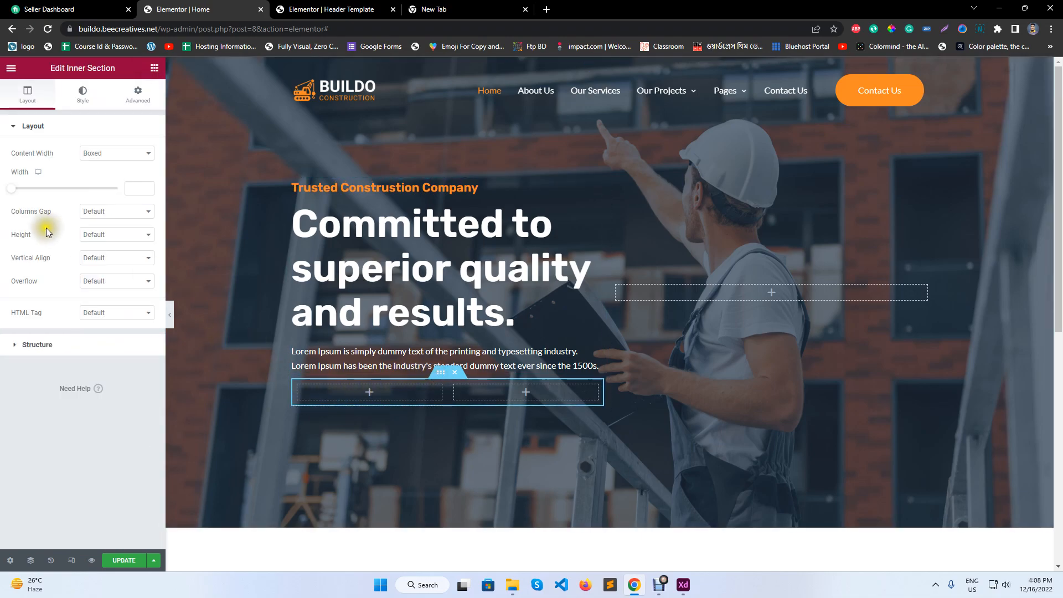
{"action": "left_click", "coordinate": [117, 211]}
{"action": "left_click", "coordinate": [111, 232]}
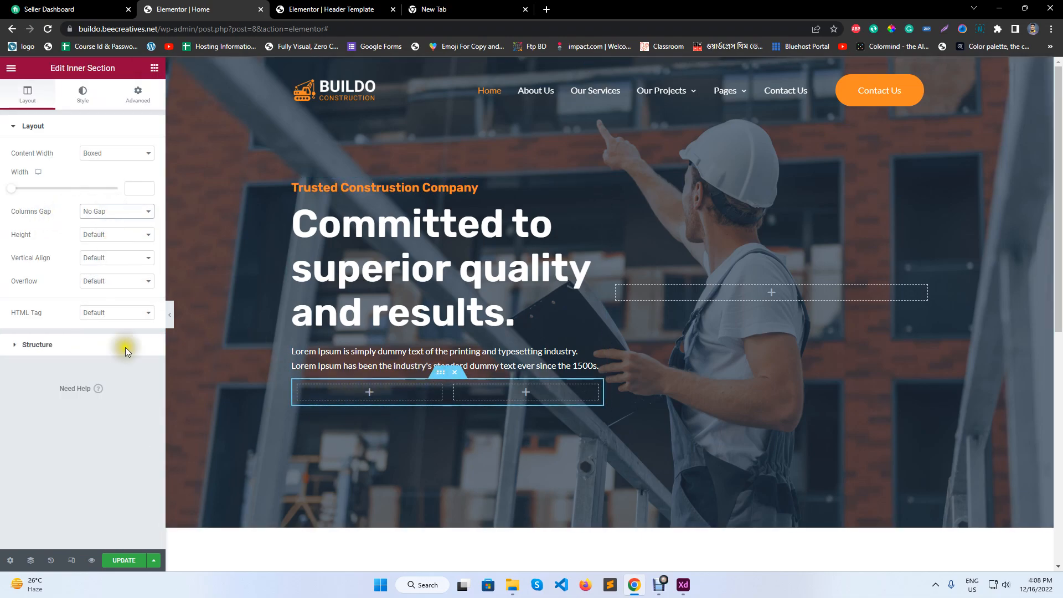
Step: Add a Button widget to the first column of the inner section and set its text to "read more"
{"action": "left_click", "coordinate": [155, 68]}
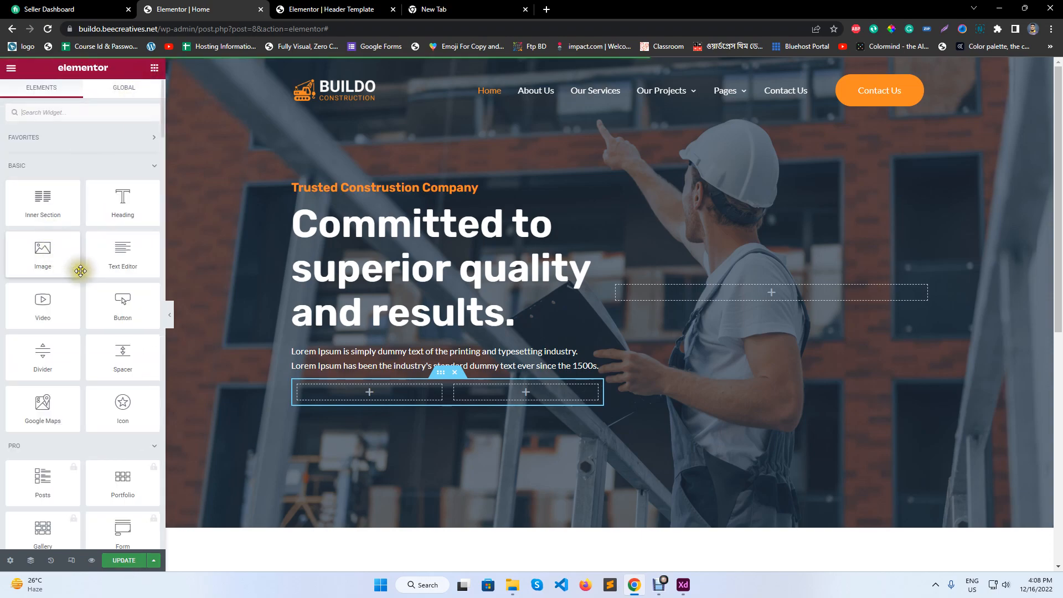
{"action": "left_click_drag", "start_coordinate": [116, 308], "coordinate": [316, 394]}
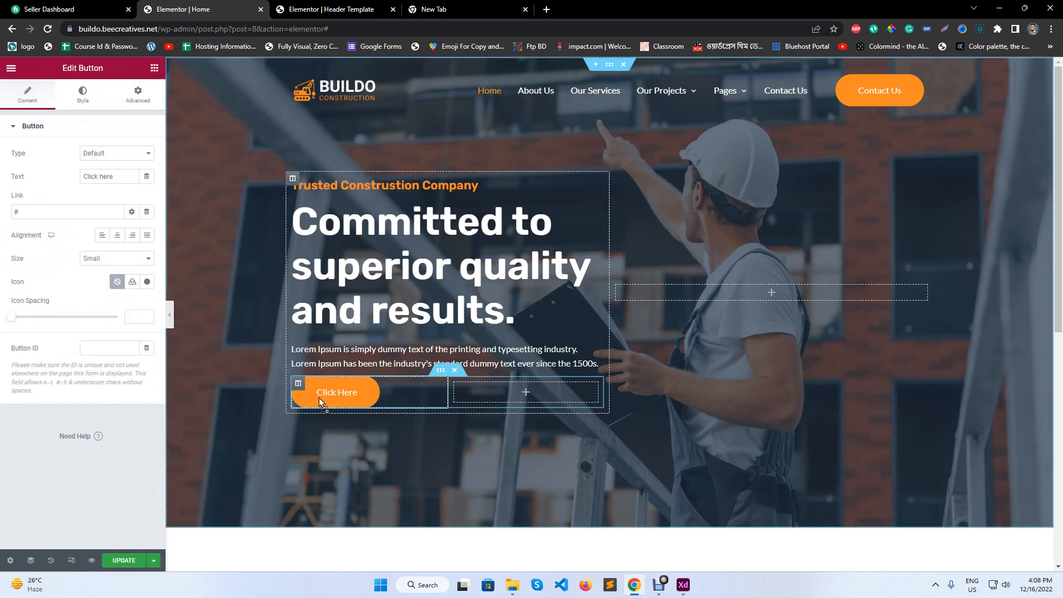
{"action": "left_click", "coordinate": [687, 590]}
{"action": "left_click", "coordinate": [687, 590]}
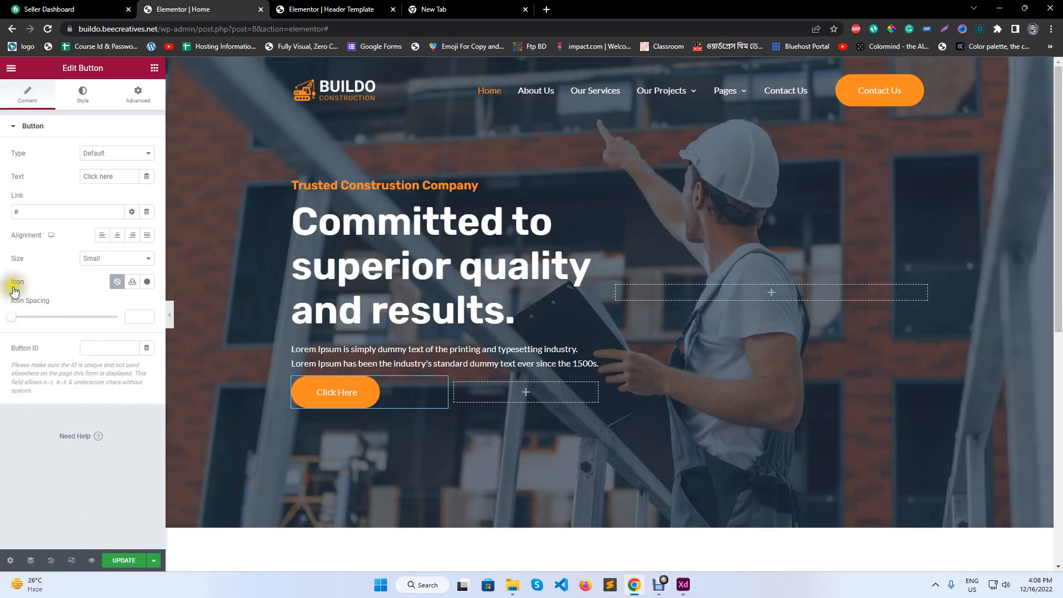
{"action": "left_click", "coordinate": [123, 180]}
{"action": "type", "text": "read more"}
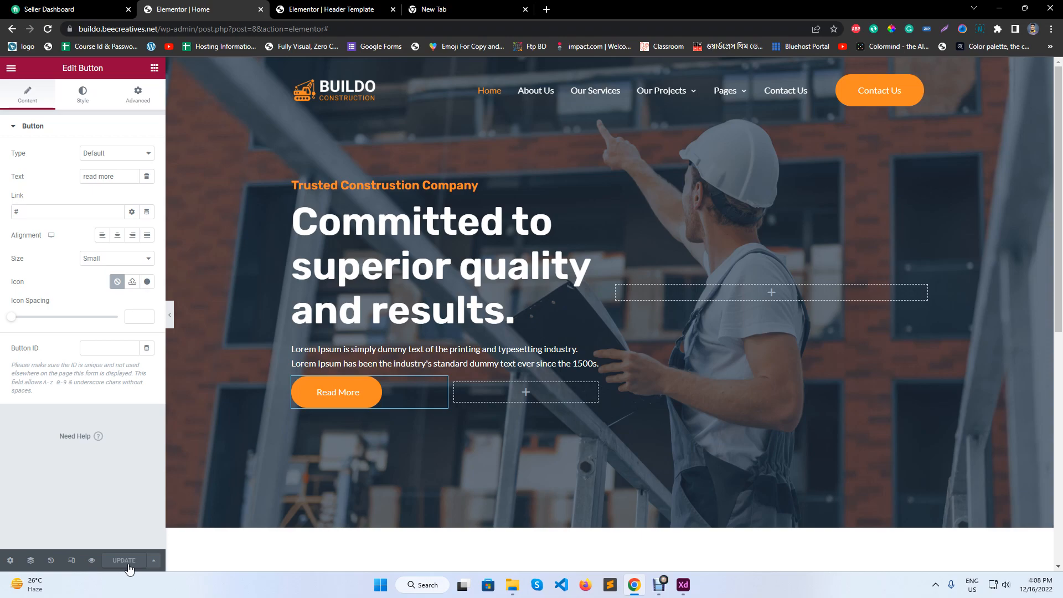
Step: Narrow the button's column, set the second inner column's width to 60%, and save the page
{"action": "left_click_drag", "start_coordinate": [448, 394], "coordinate": [414, 393]}
{"action": "left_click", "coordinate": [421, 386]}
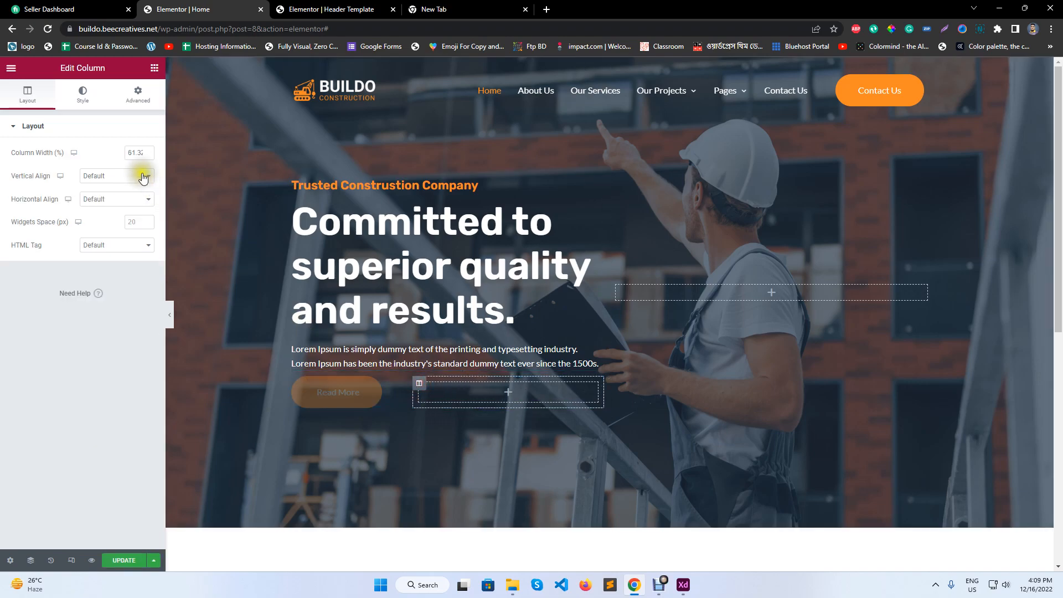
{"action": "type", "text": "60"}
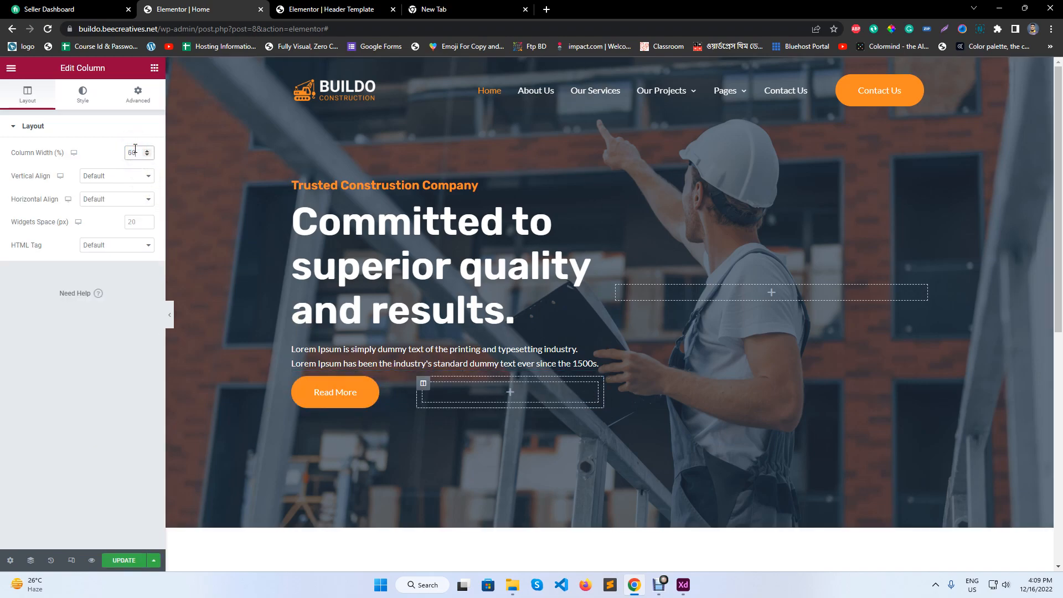
{"action": "left_click", "coordinate": [137, 556]}
Step: Add a JKit - Video Button to the second inner column, align it left, and compare its button style with the Adobe XD design
{"action": "left_click", "coordinate": [154, 67]}
{"action": "left_click", "coordinate": [111, 112]}
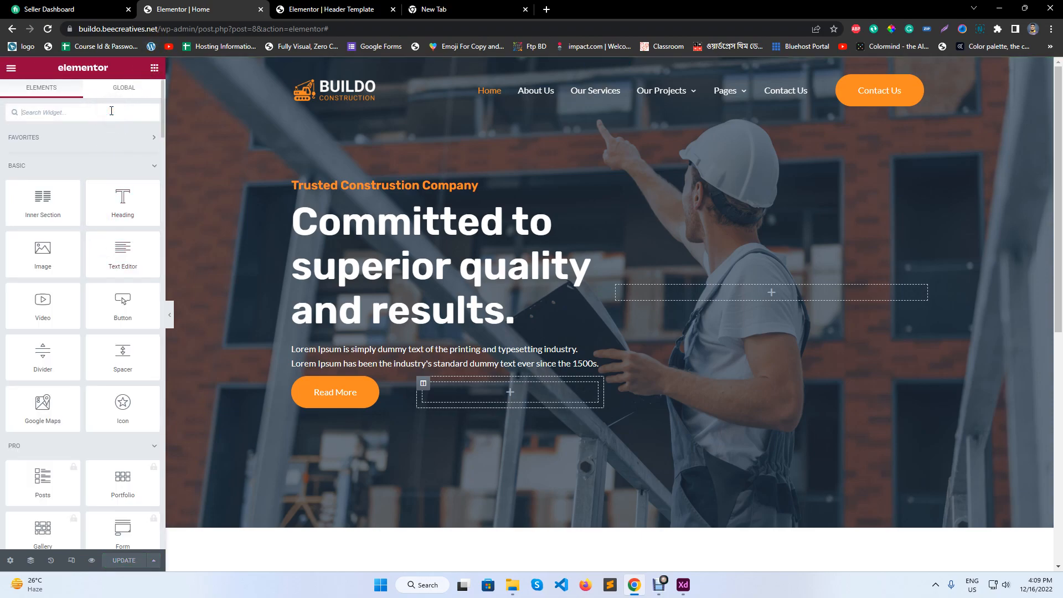
{"action": "type", "text": "vid"}
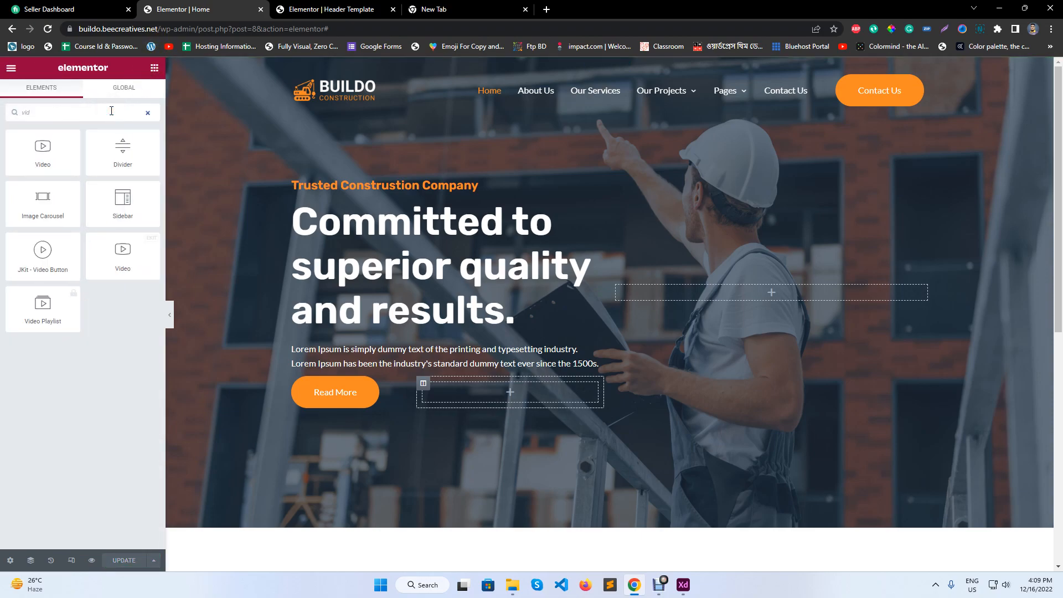
{"action": "left_click_drag", "start_coordinate": [43, 254], "coordinate": [450, 389]}
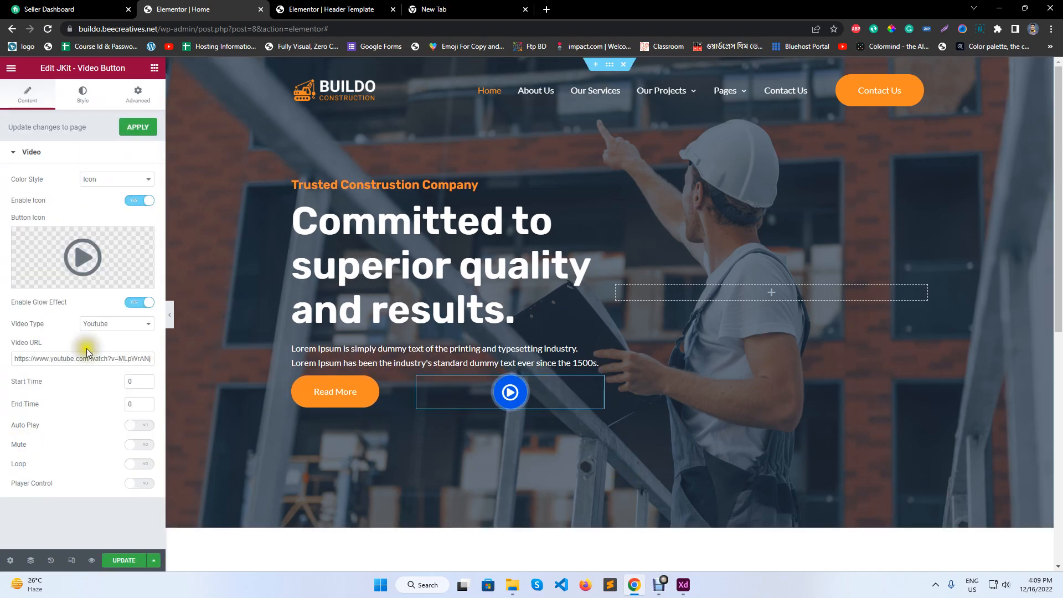
{"action": "left_click", "coordinate": [89, 97]}
{"action": "left_click", "coordinate": [118, 179]}
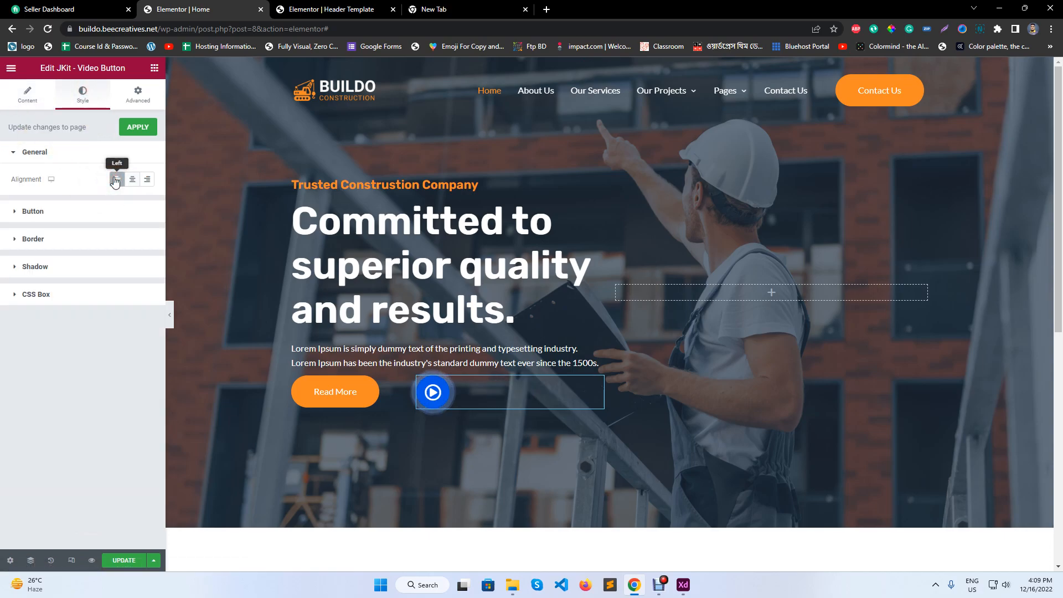
{"action": "left_click", "coordinate": [88, 215]}
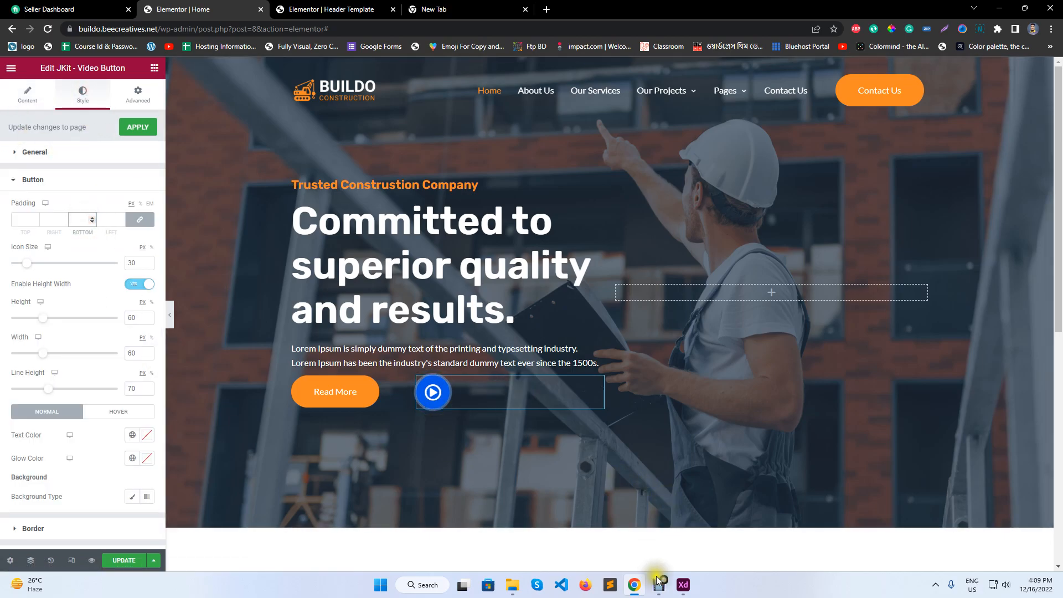
{"action": "left_click", "coordinate": [683, 585]}
{"action": "left_click", "coordinate": [683, 585]}
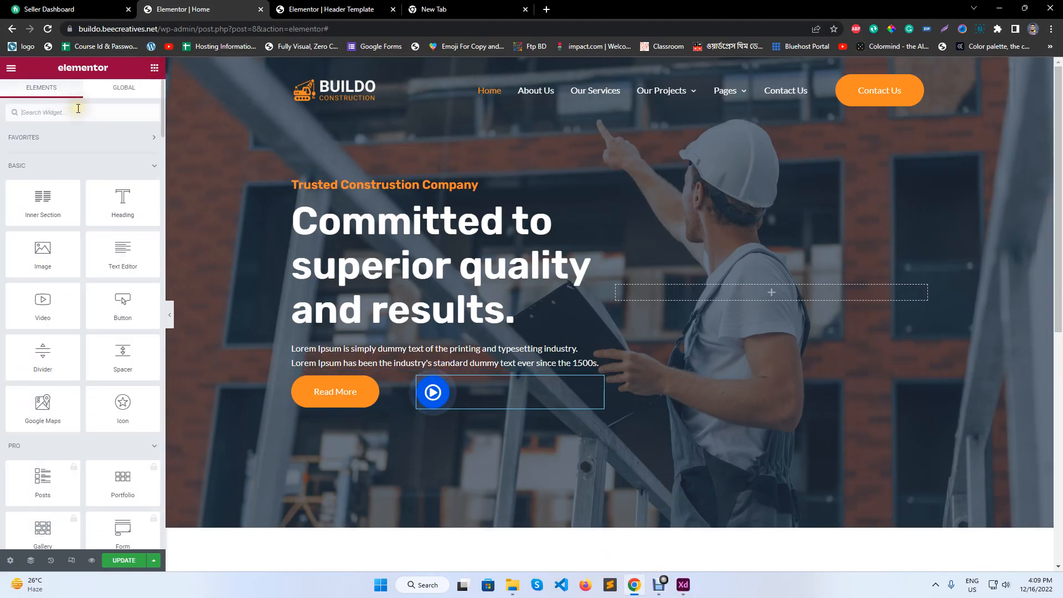
Step: Copy the Read More button and paste it below the video button in the second inner column
{"action": "right_click", "coordinate": [347, 391]}
{"action": "left_click", "coordinate": [368, 413]}
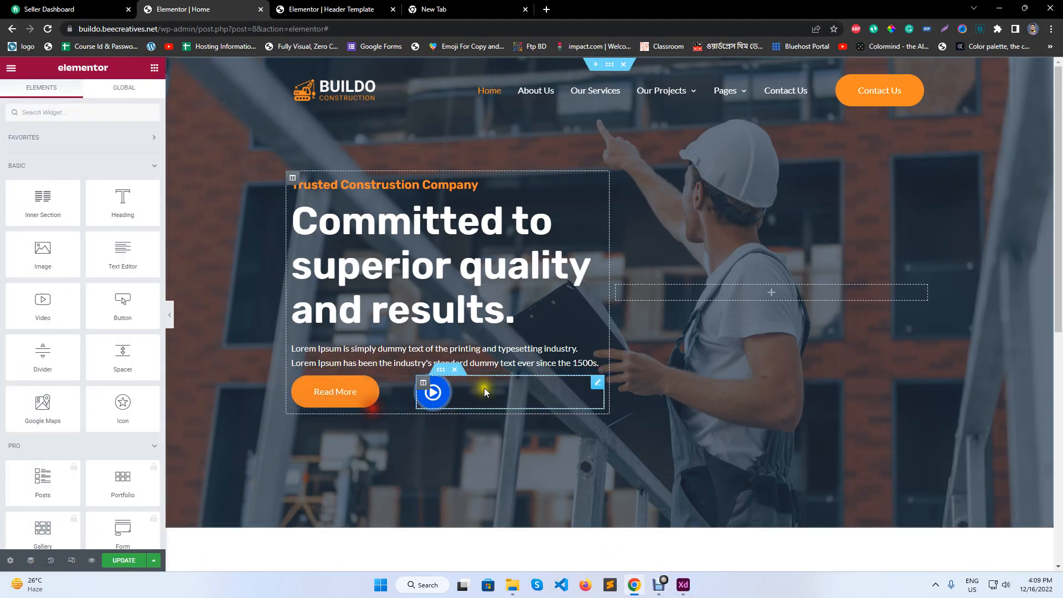
{"action": "right_click", "coordinate": [488, 393]}
{"action": "left_click", "coordinate": [539, 430]}
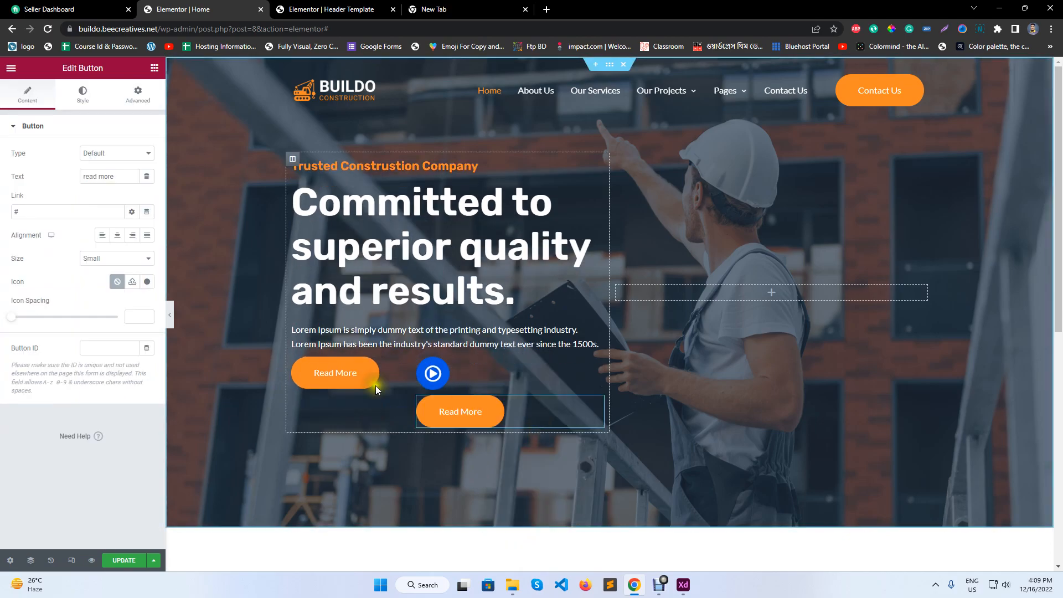
Step: Find a thin outlined play-circle icon in the icon library, insert it in the pasted Read More button, and open the button's style settings
{"action": "left_click", "coordinate": [147, 282]}
{"action": "left_click", "coordinate": [553, 145]}
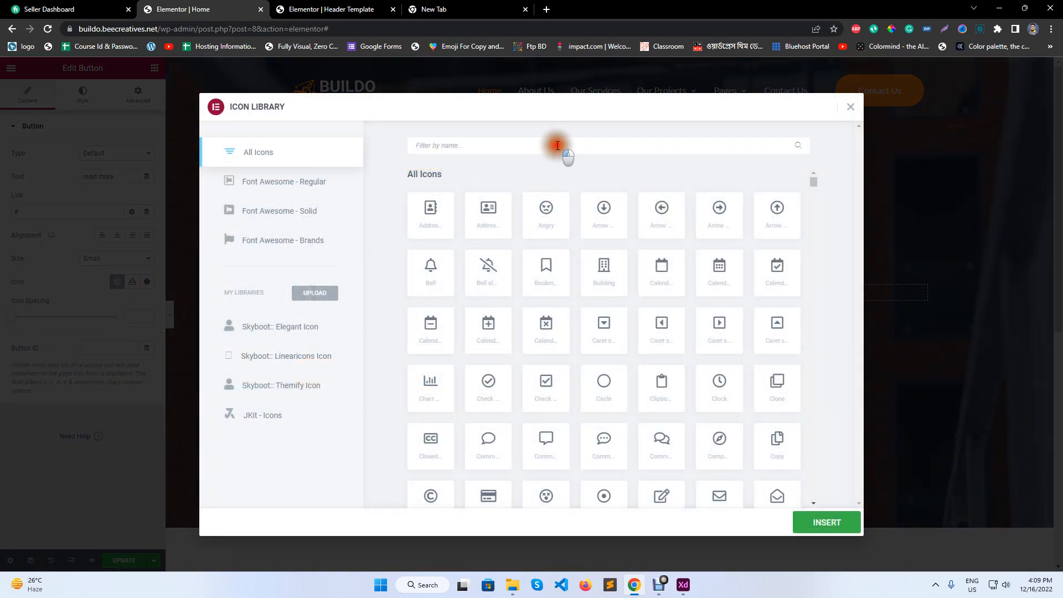
{"action": "type", "text": "video"}
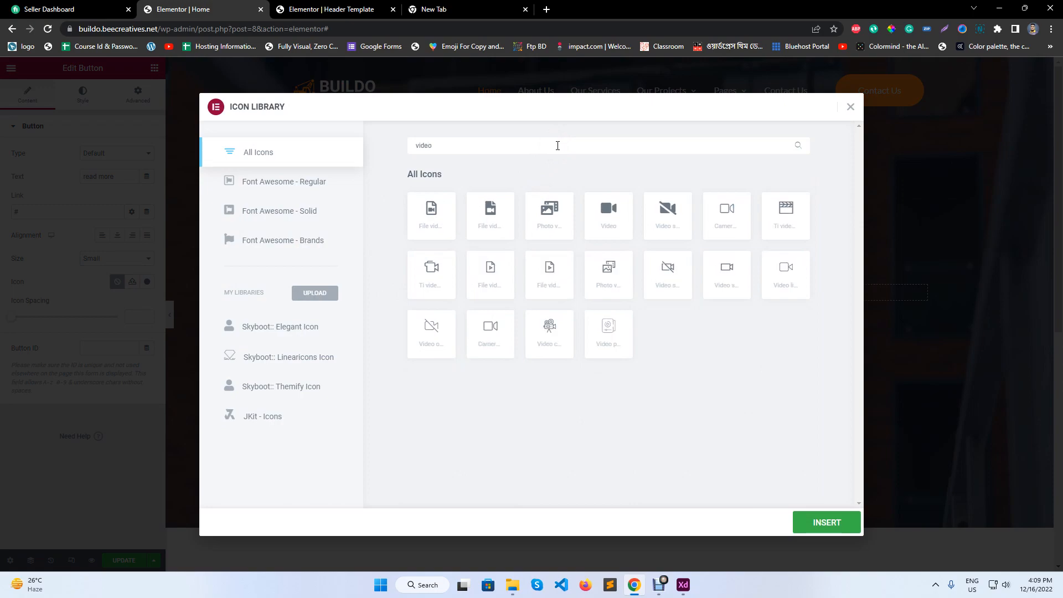
{"action": "key", "text": "BackSpace"}
{"action": "key", "text": "BackSpace"}
{"action": "key", "text": "BackSpace"}
{"action": "key", "text": "BackSpace"}
{"action": "key", "text": "BackSpace"}
{"action": "type", "text": "play"}
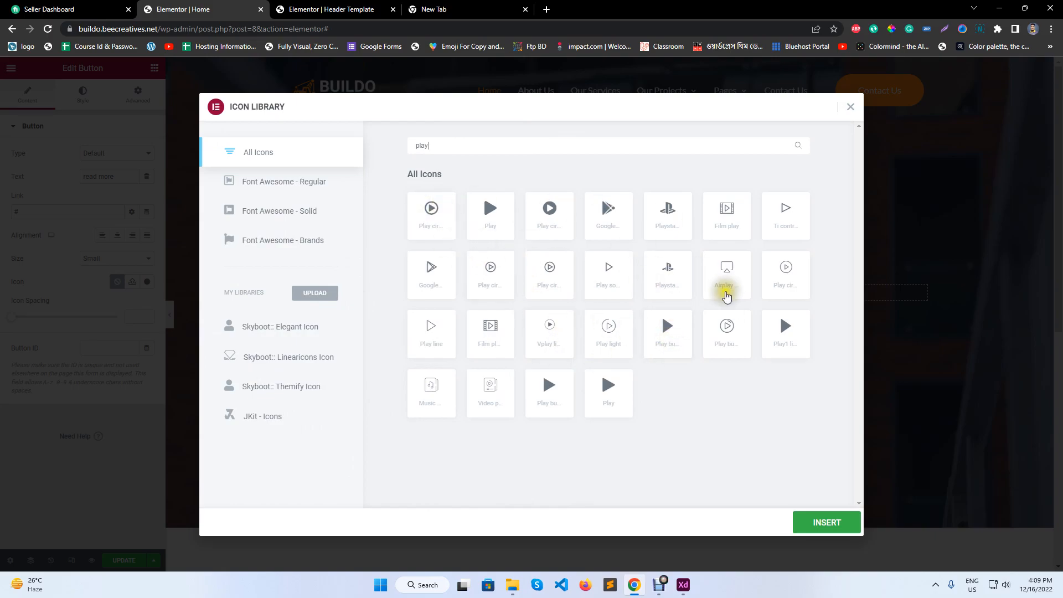
{"action": "left_click", "coordinate": [786, 270]}
{"action": "left_click", "coordinate": [822, 524]}
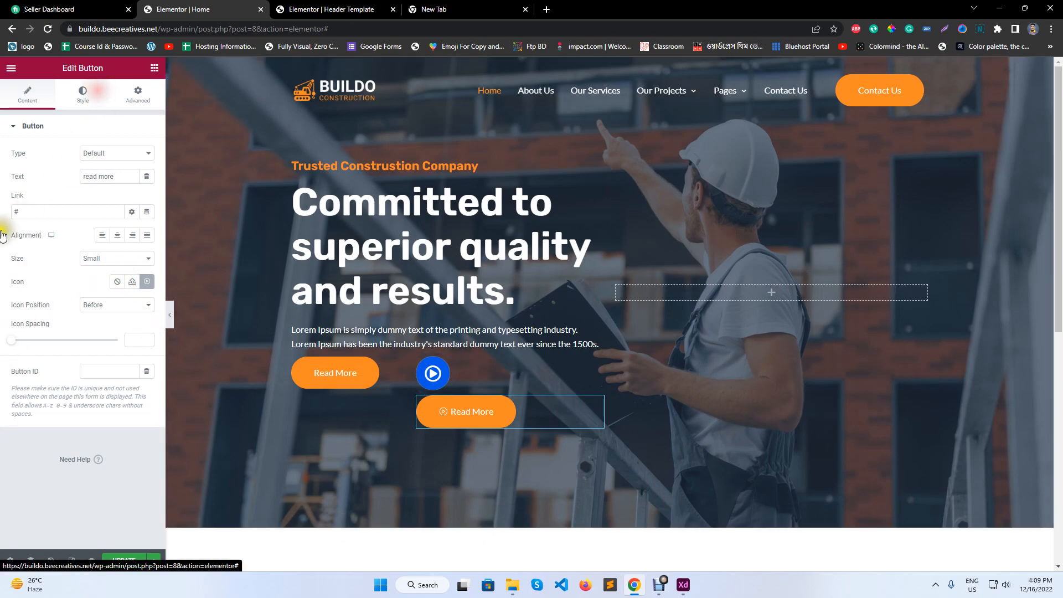
{"action": "left_click", "coordinate": [82, 94]}
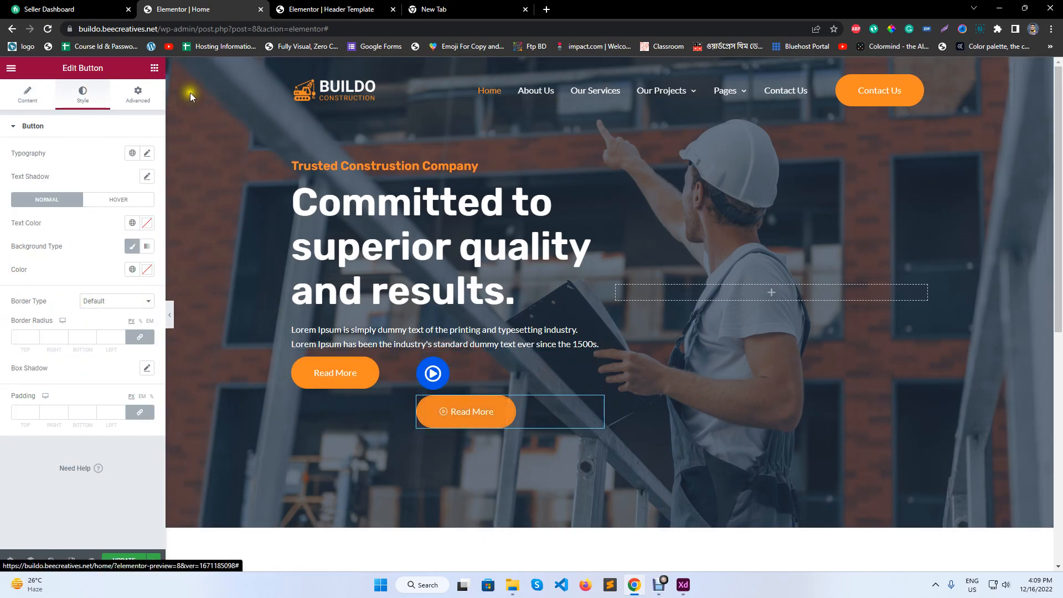
Step: Search the widgets for "dual" and add a JKit - Dual Button below the icon button in the second inner column
{"action": "left_click", "coordinate": [155, 68]}
{"action": "left_click", "coordinate": [62, 112]}
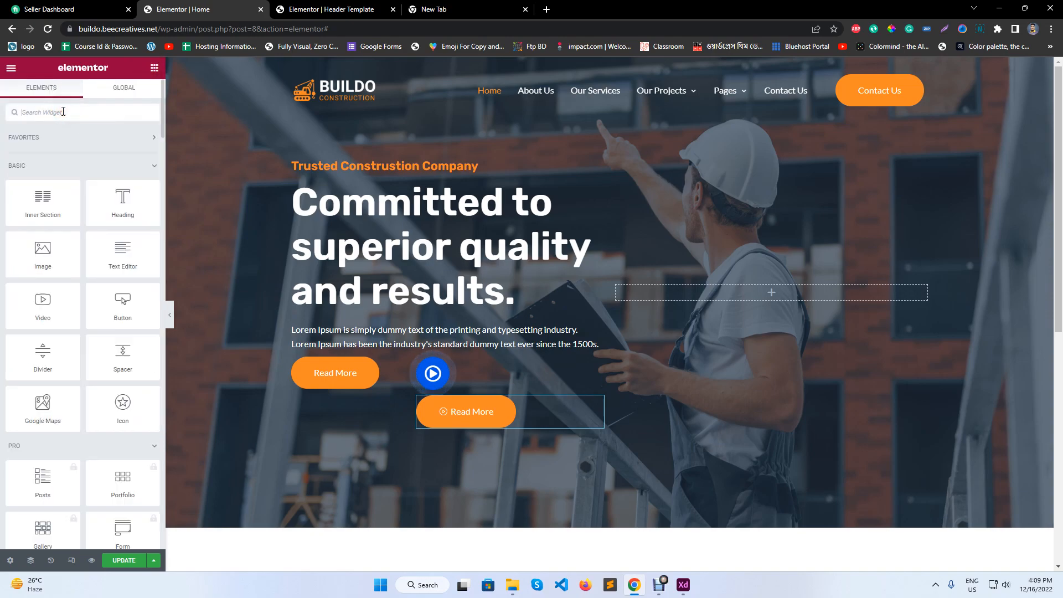
{"action": "type", "text": "j"}
{"action": "key", "text": "BackSpace"}
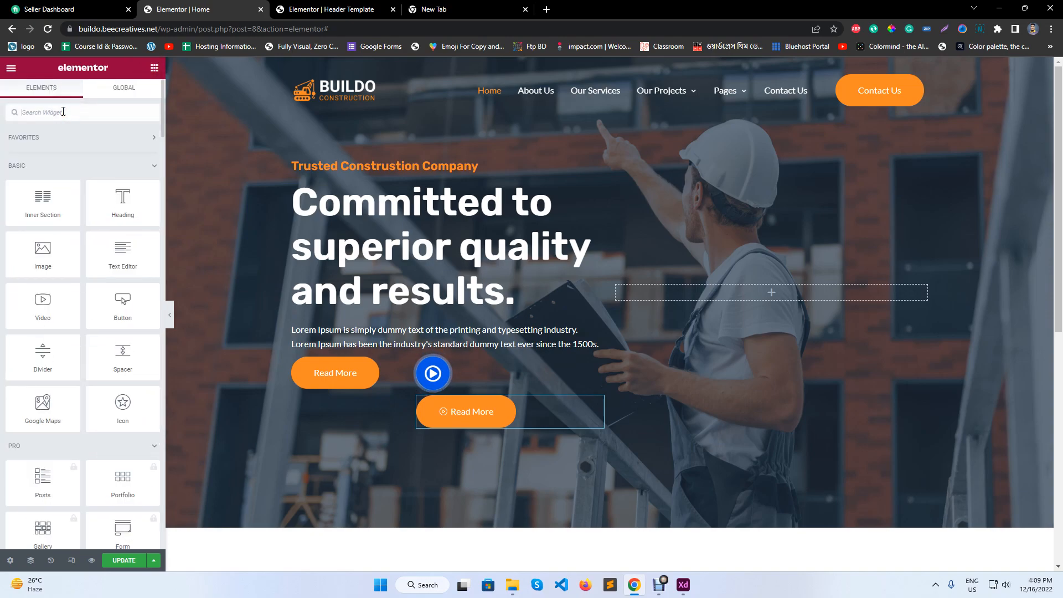
{"action": "type", "text": "dual"}
{"action": "left_click_drag", "start_coordinate": [45, 148], "coordinate": [419, 460]}
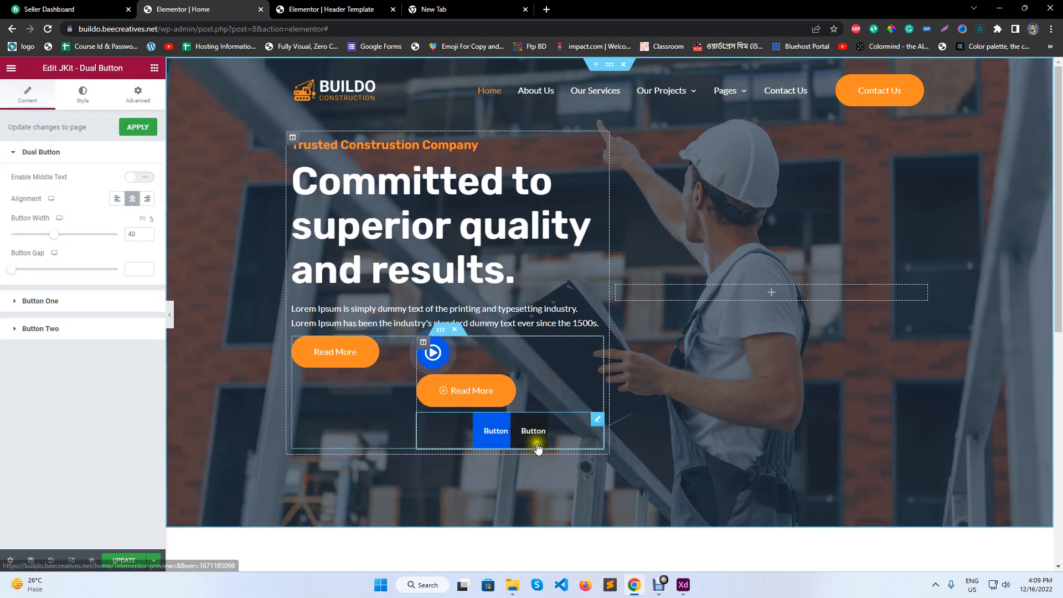
Step: Enable the icon for Button Two of the dual button and insert the "Play light" icon
{"action": "left_click", "coordinate": [86, 336]}
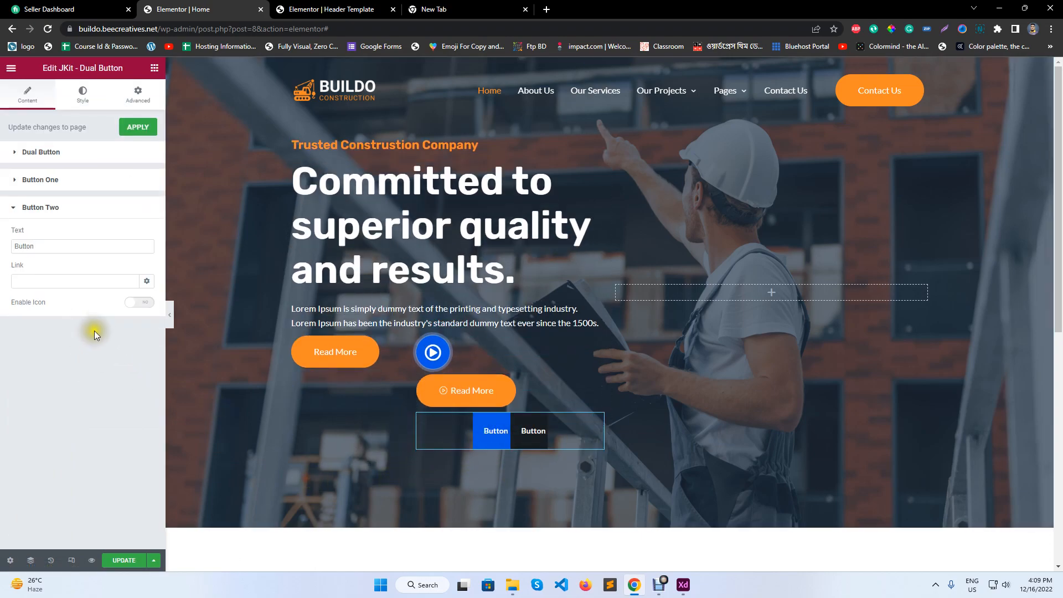
{"action": "left_click", "coordinate": [136, 303]}
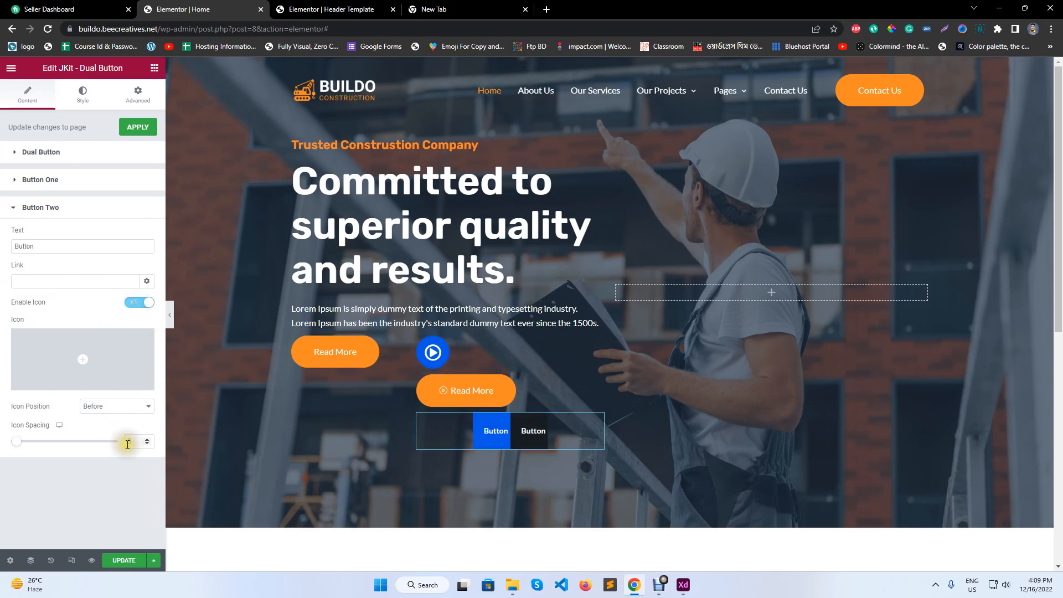
{"action": "left_click", "coordinate": [89, 366]}
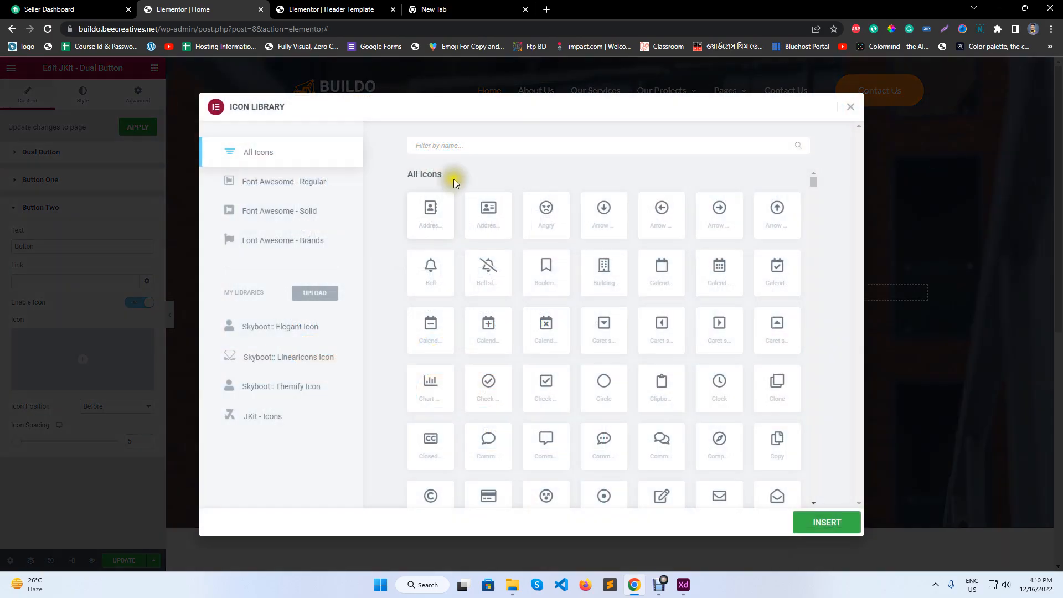
{"action": "type", "text": "play"}
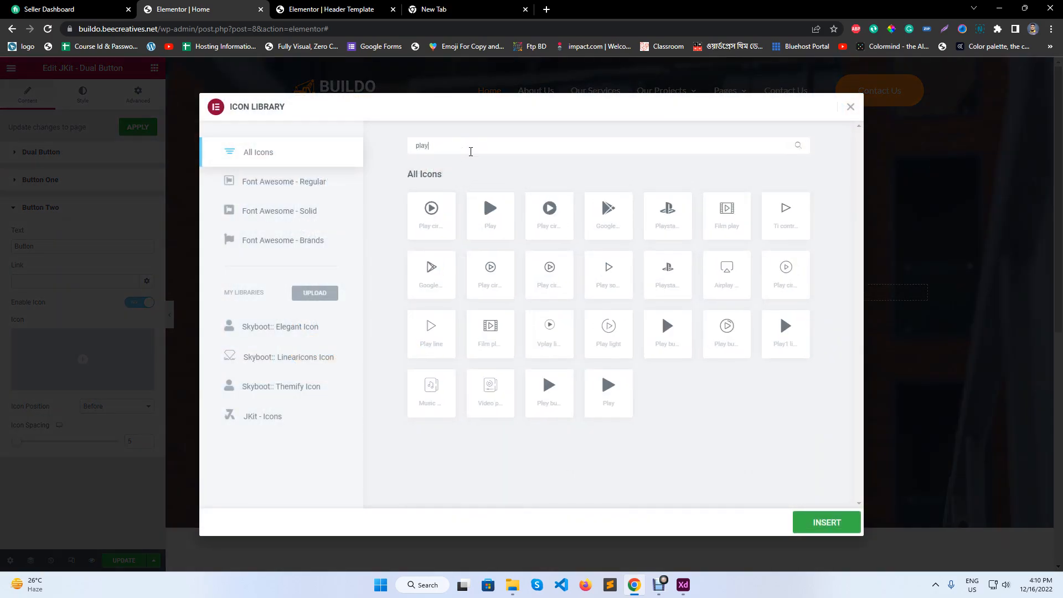
{"action": "left_click", "coordinate": [609, 330]}
{"action": "left_click", "coordinate": [826, 524]}
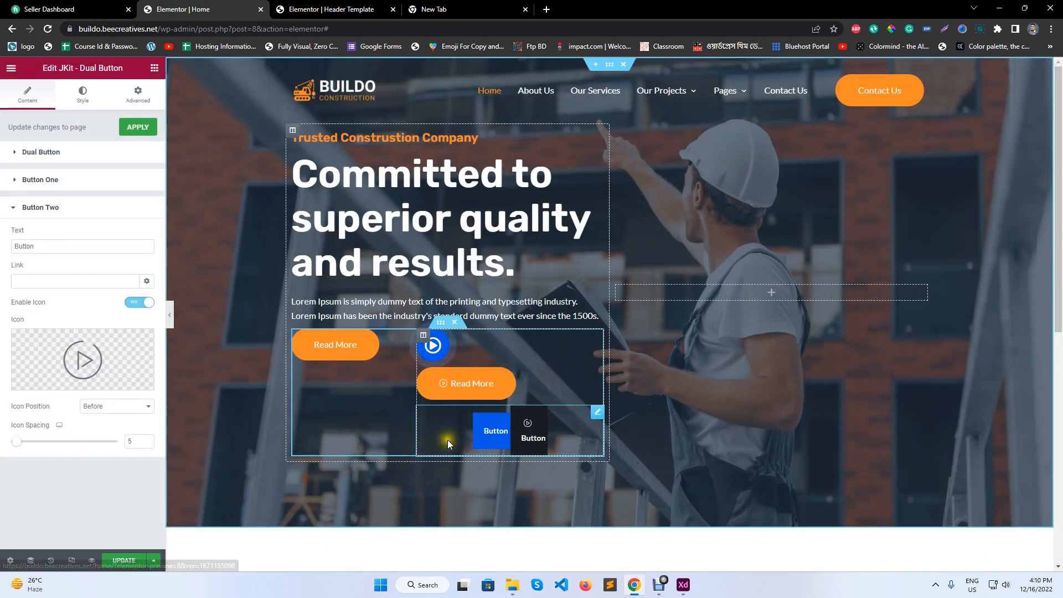
Step: Move the dual button into the empty right-hand column of the hero section and set Button Two's icon size to 35
{"action": "left_click_drag", "start_coordinate": [582, 413], "coordinate": [694, 288]}
{"action": "left_click_drag", "start_coordinate": [509, 337], "coordinate": [715, 291]}
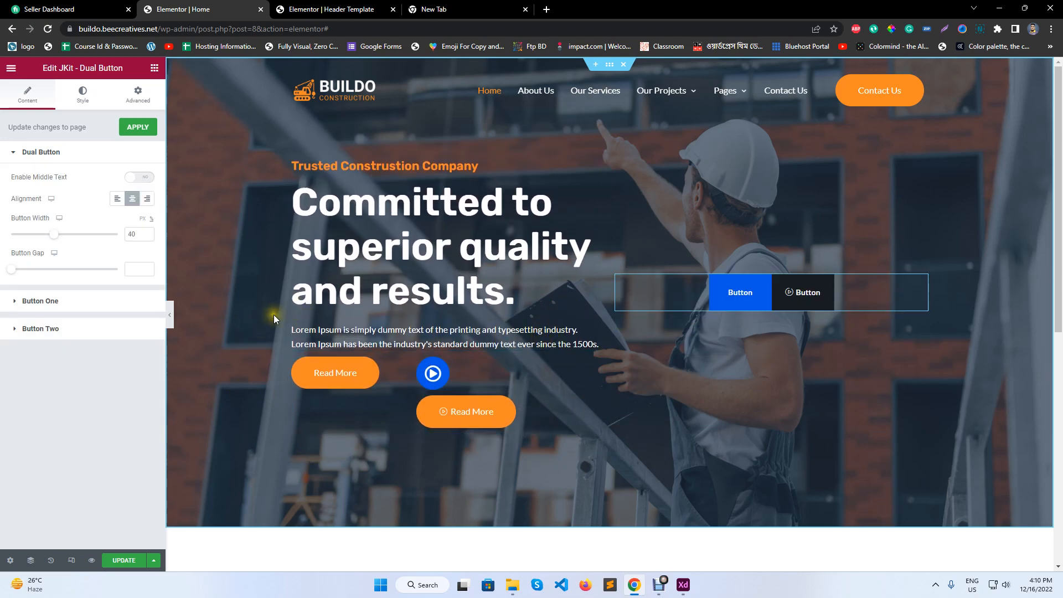
{"action": "left_click", "coordinate": [62, 108]}
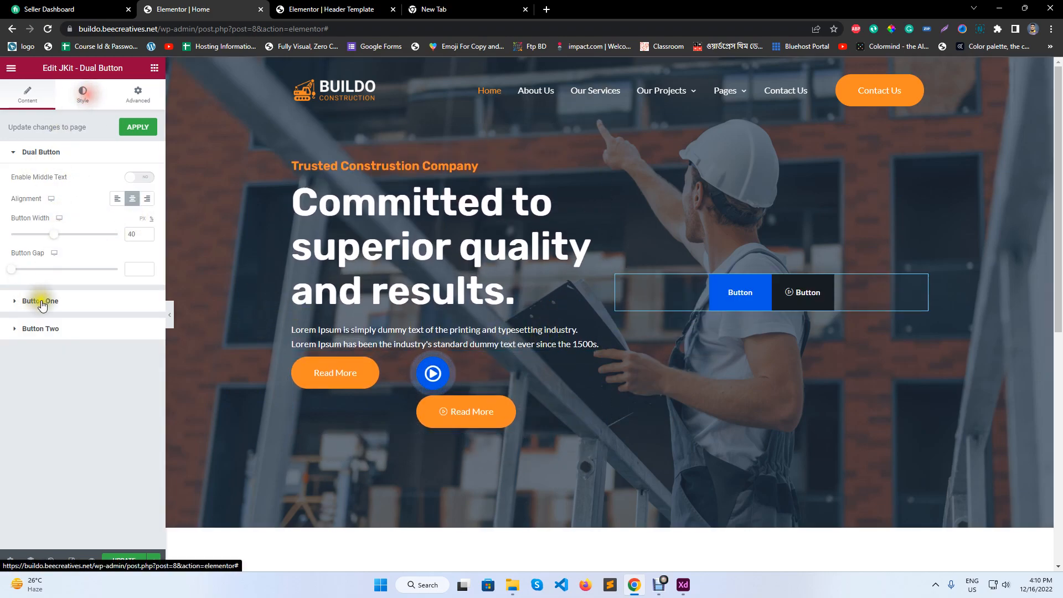
{"action": "left_click", "coordinate": [38, 299]}
{"action": "scroll", "coordinate": [48, 529], "scroll_direction": "down", "scroll_amount": 1}
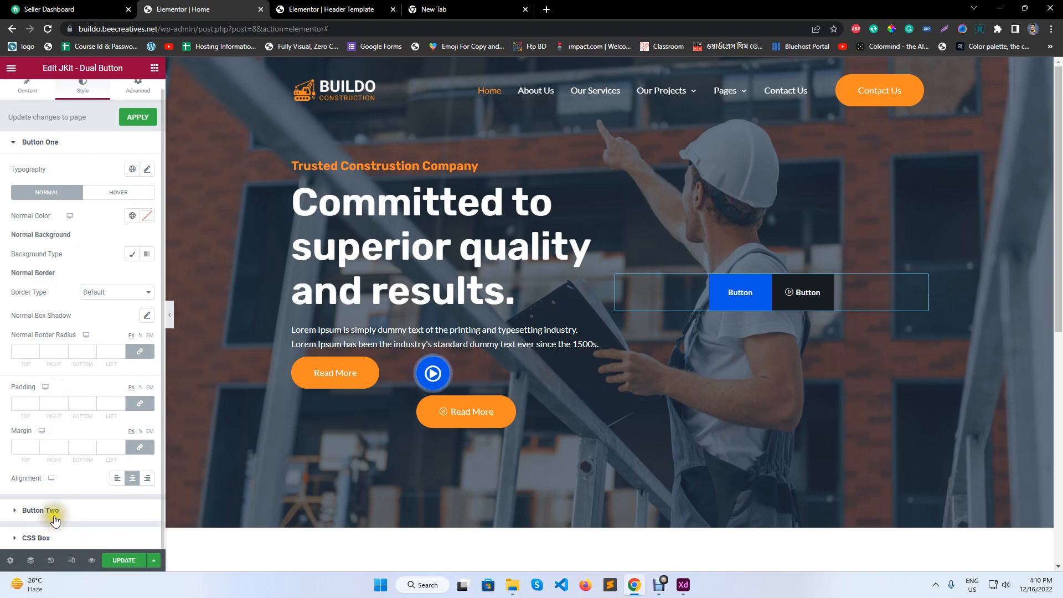
{"action": "left_click", "coordinate": [55, 513]}
{"action": "scroll", "coordinate": [104, 317], "scroll_direction": "down", "scroll_amount": 1}
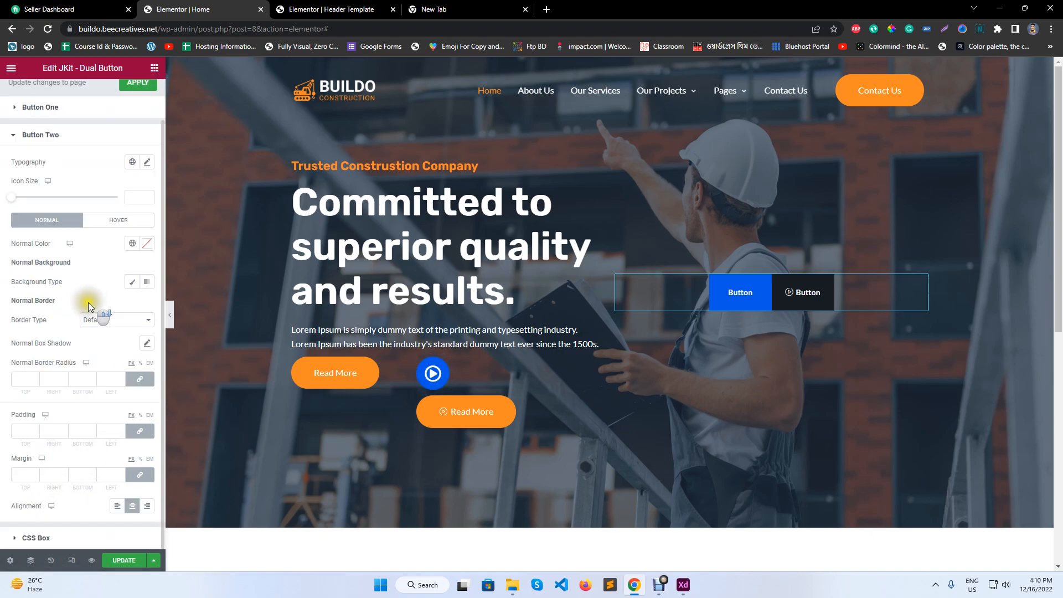
{"action": "left_click_drag", "start_coordinate": [11, 196], "coordinate": [48, 197]}
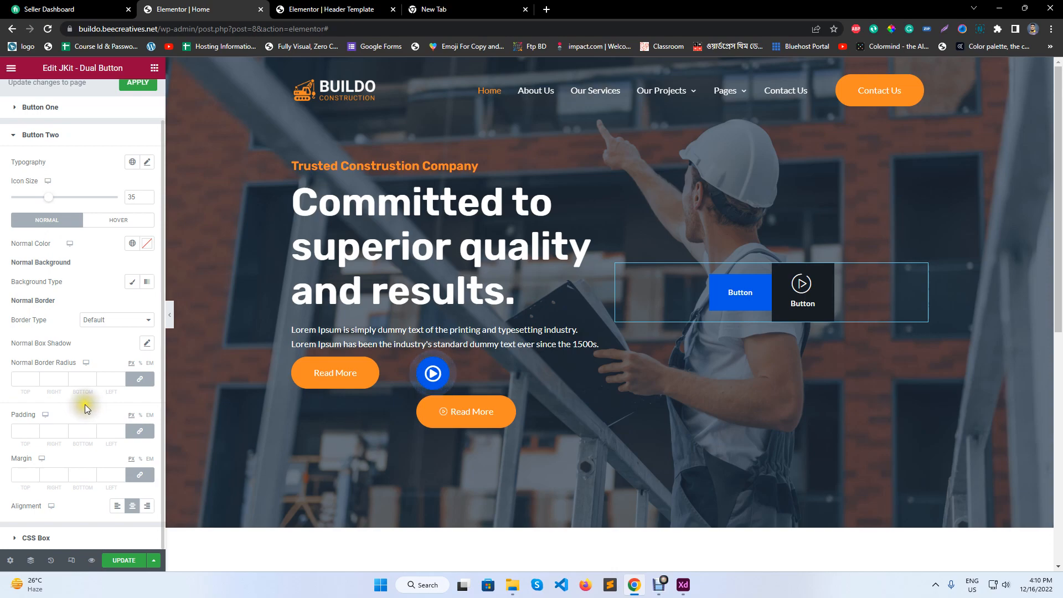
{"action": "scroll", "coordinate": [86, 406], "scroll_direction": "up", "scroll_amount": 1}
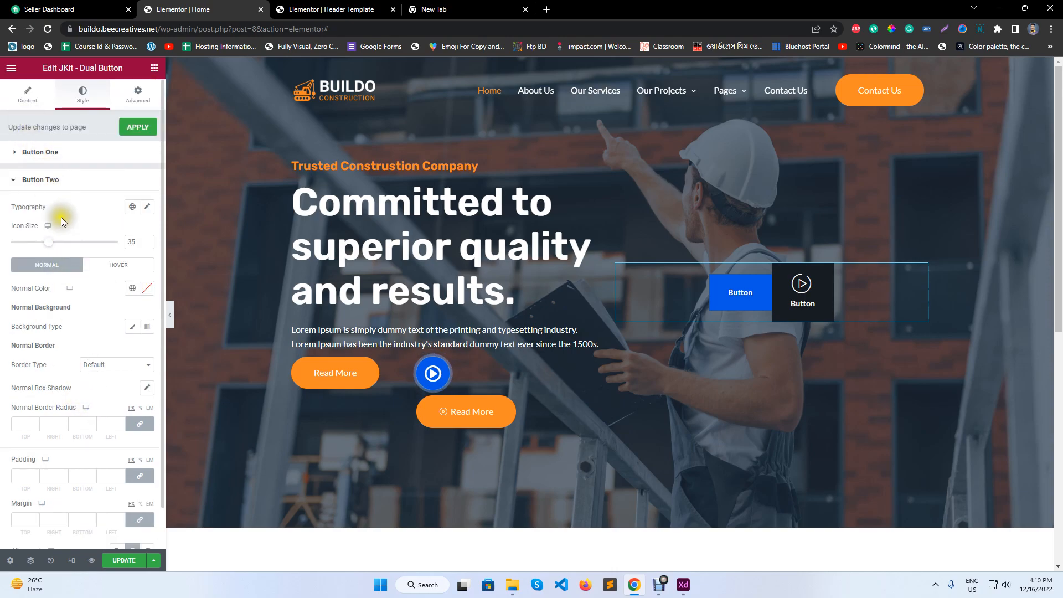
Step: Widen the dual button to fill its column and clear Button One's text
{"action": "left_click", "coordinate": [27, 95]}
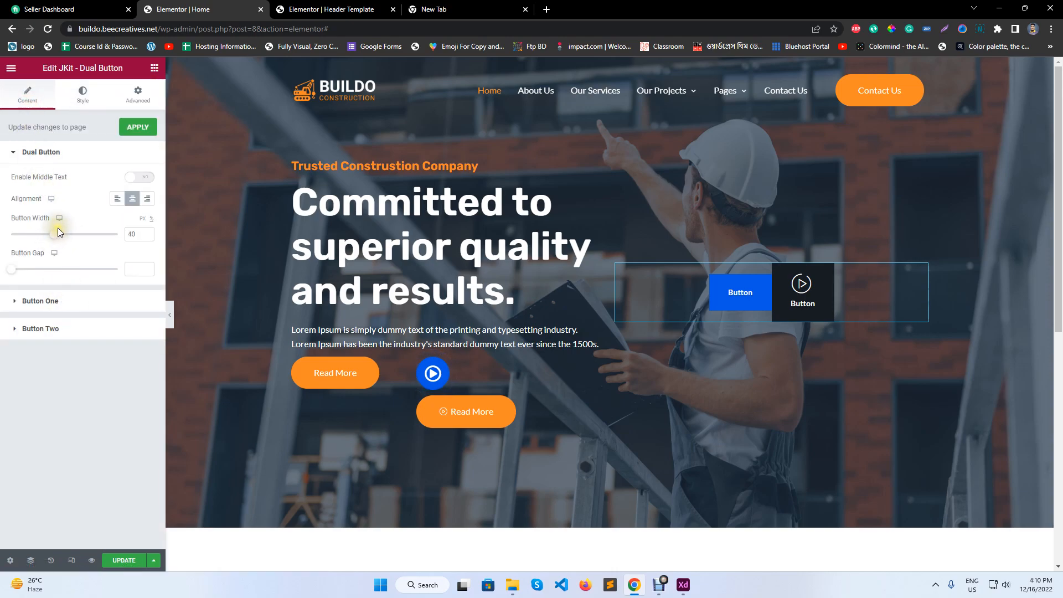
{"action": "left_click_drag", "start_coordinate": [53, 238], "coordinate": [131, 232]}
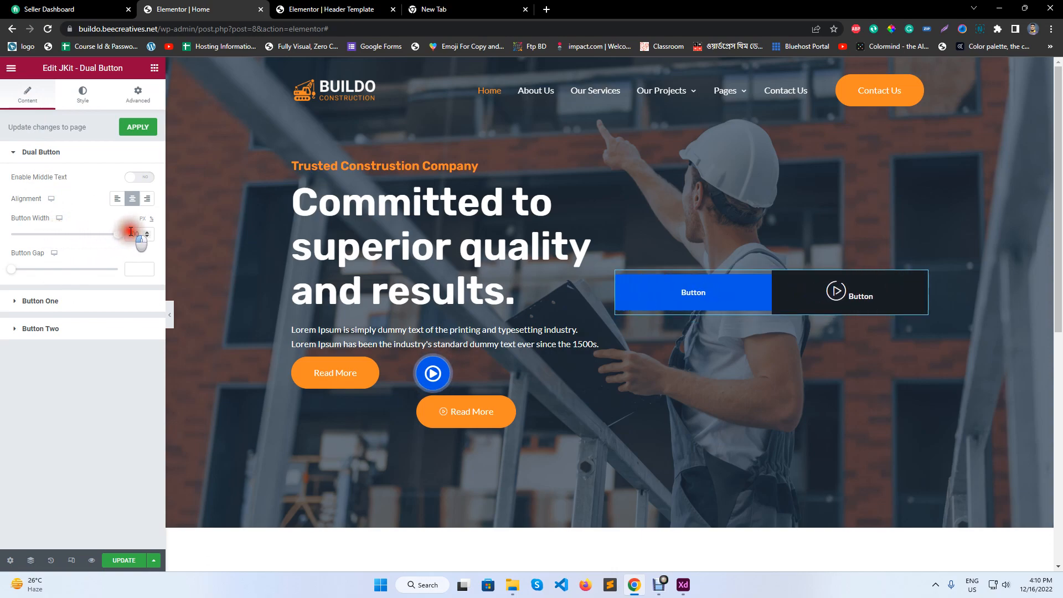
{"action": "left_click", "coordinate": [57, 301]}
{"action": "left_click_drag", "start_coordinate": [85, 220], "coordinate": [1, 218]}
{"action": "key", "text": "BackSpace"}
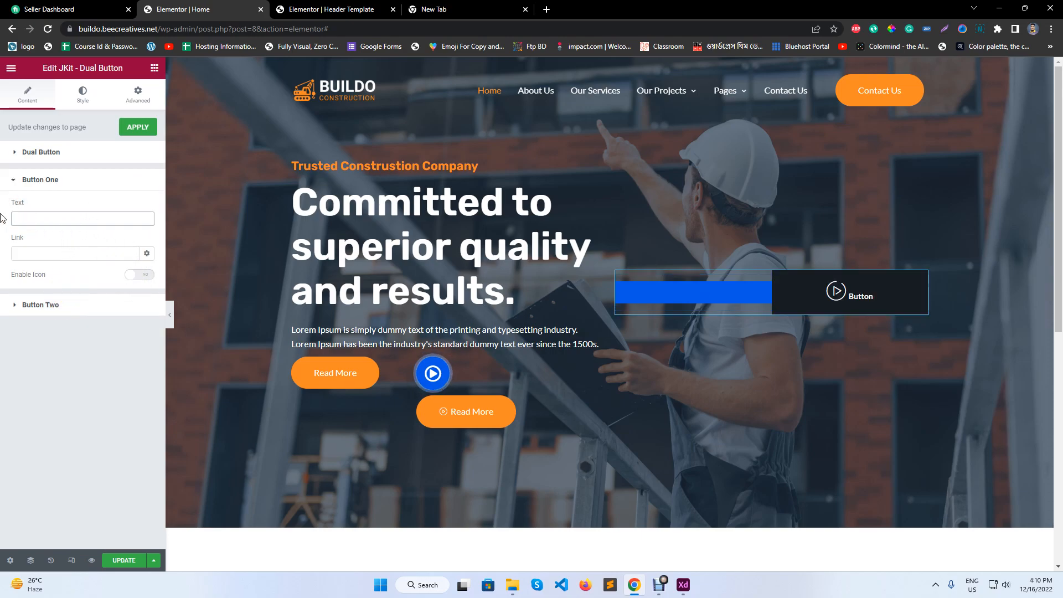
{"action": "left_click", "coordinate": [57, 152]}
Step: Search the widgets for "butt" and add a JKit - Button below the dual button in the right-hand column
{"action": "left_click", "coordinate": [154, 68]}
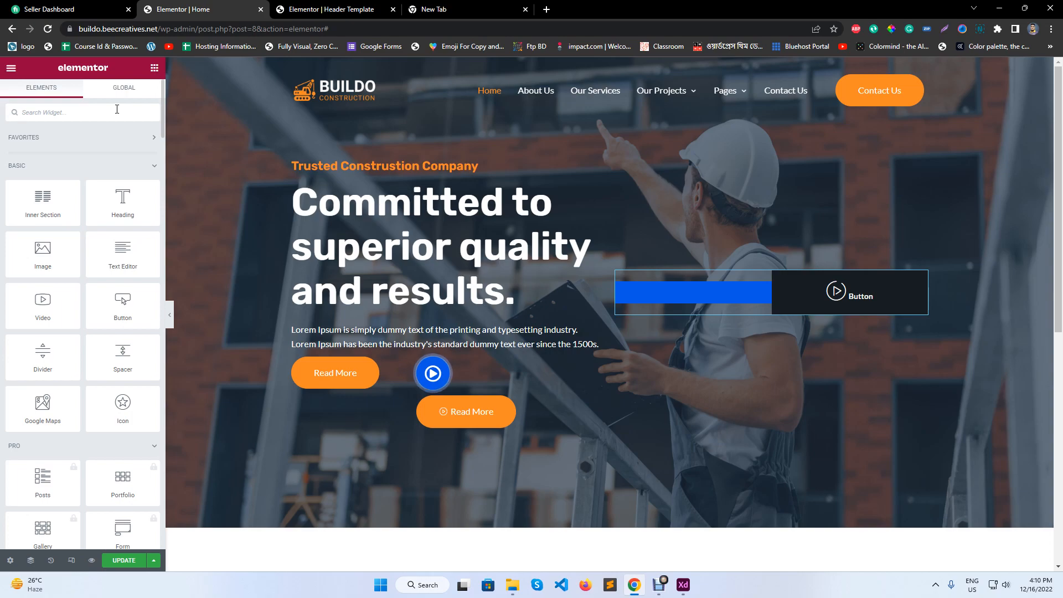
{"action": "type", "text": "butt"}
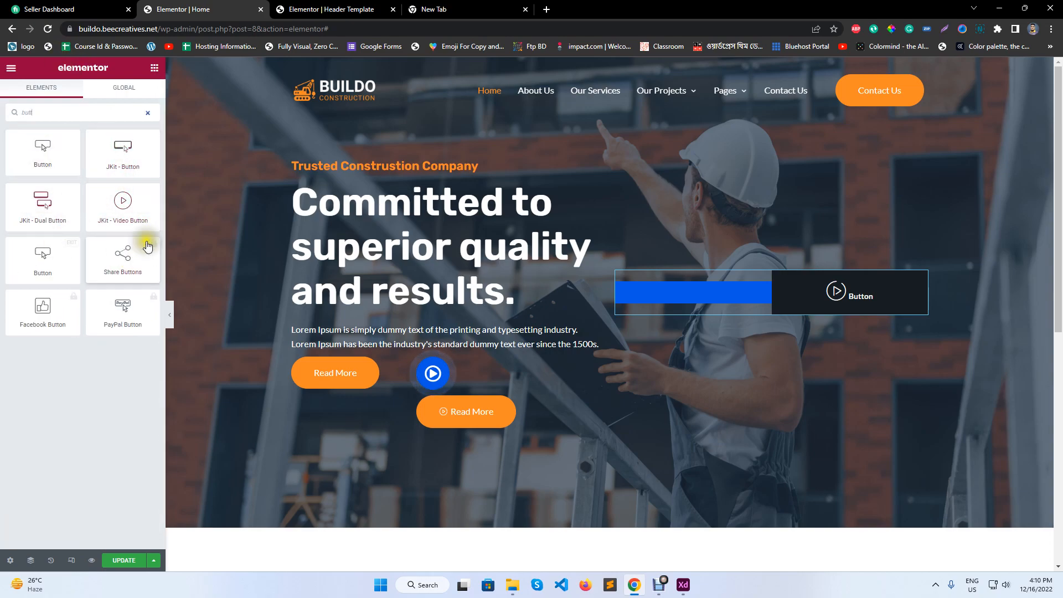
{"action": "left_click_drag", "start_coordinate": [138, 159], "coordinate": [701, 344]}
{"action": "left_click_drag", "start_coordinate": [799, 307], "coordinate": [799, 308]}
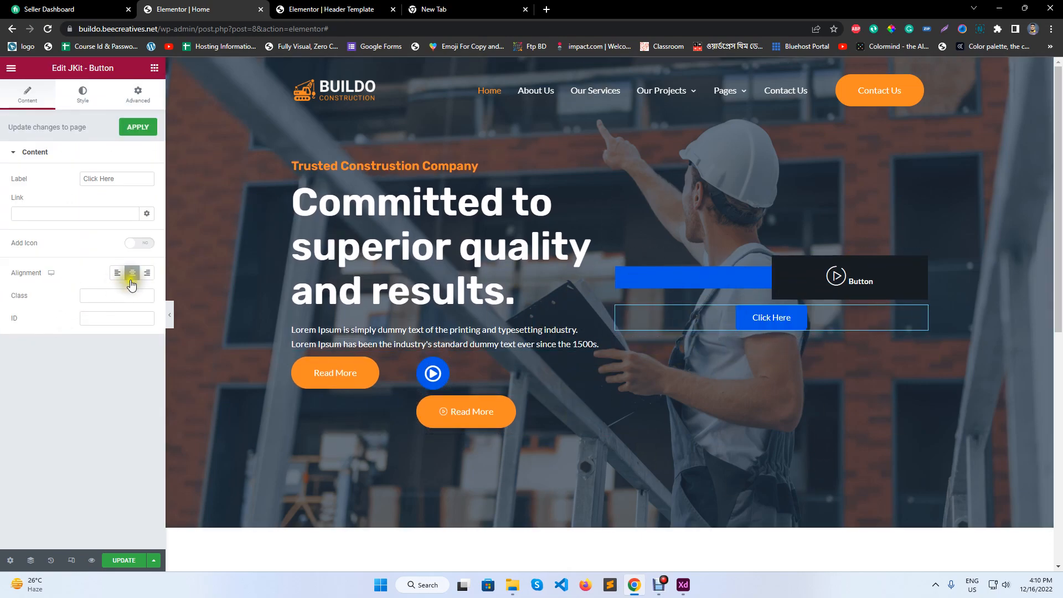
Step: Enable the icon for the new JKit button, search the icon library for "play", and insert the "Play light" icon
{"action": "left_click", "coordinate": [141, 243]}
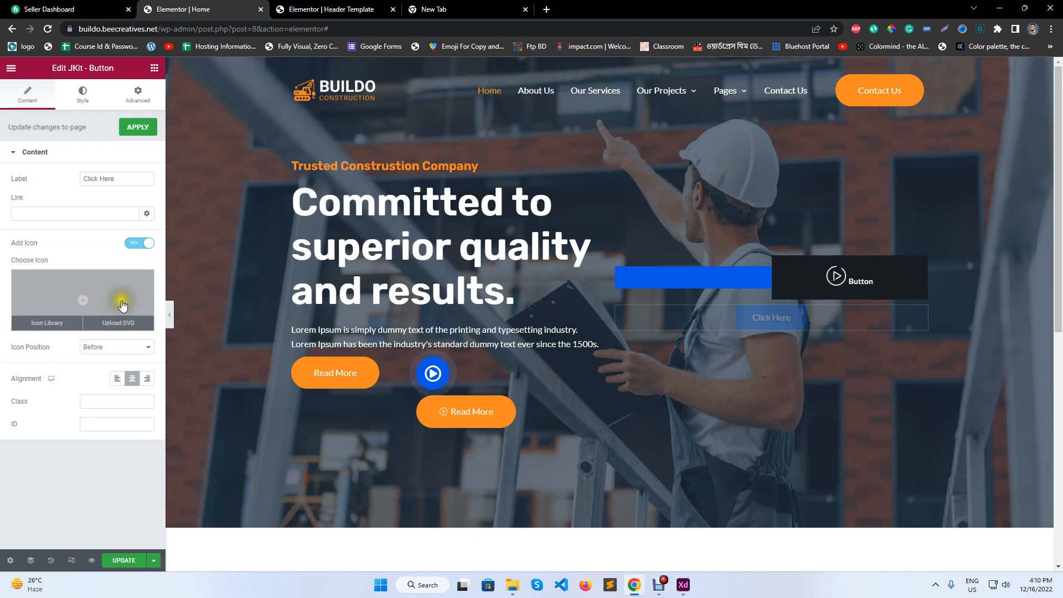
{"action": "left_click", "coordinate": [118, 301]}
{"action": "left_click", "coordinate": [526, 148]}
{"action": "type", "text": "play"}
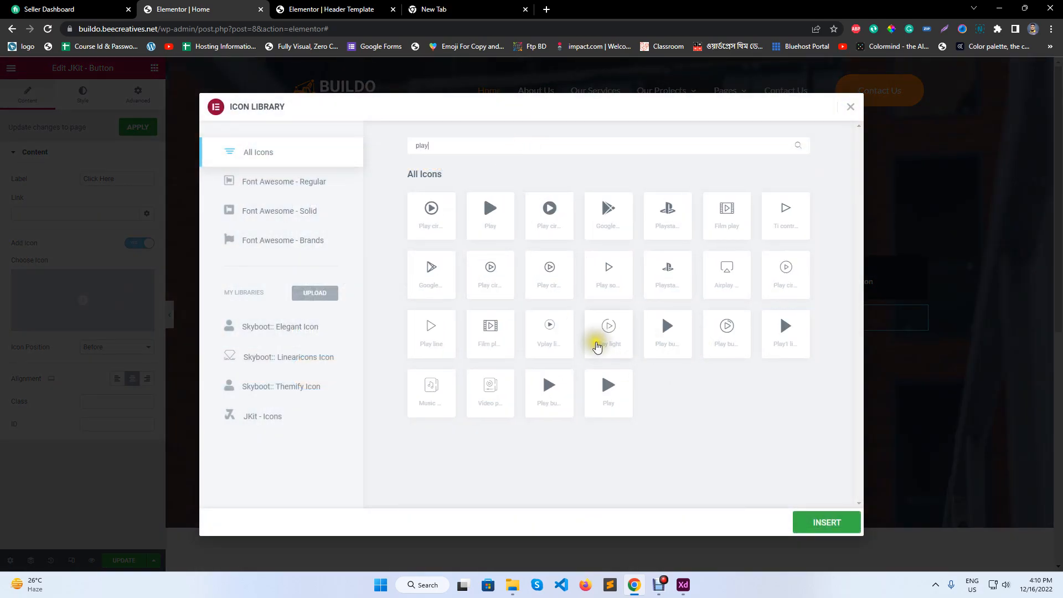
{"action": "left_click", "coordinate": [597, 347]}
{"action": "left_click", "coordinate": [817, 524]}
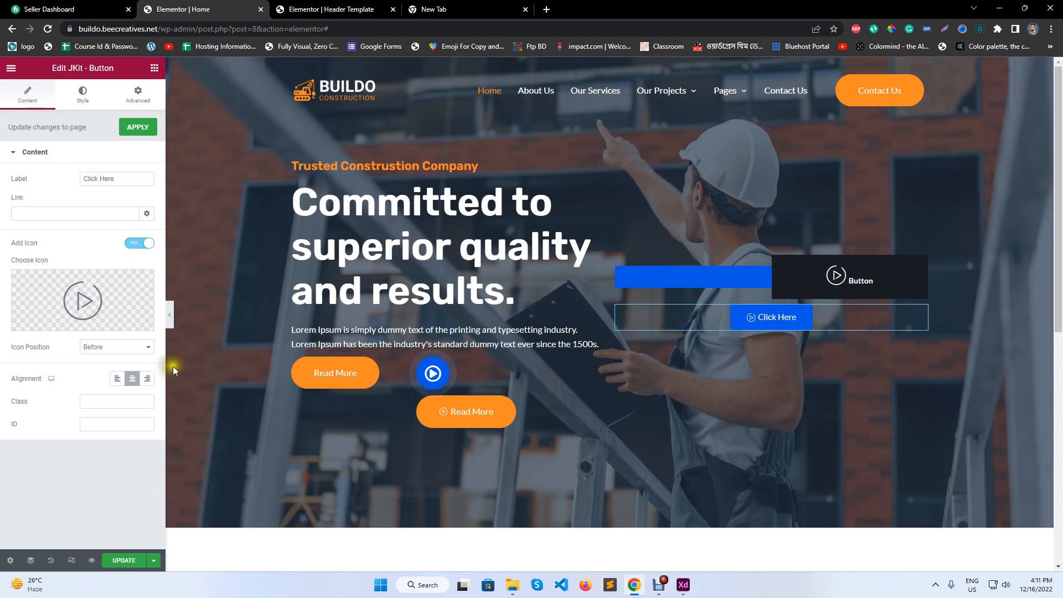
Step: Set the Click Here button's icon size to 42 px and move the button above the video button in the second inner column
{"action": "left_click", "coordinate": [89, 98]}
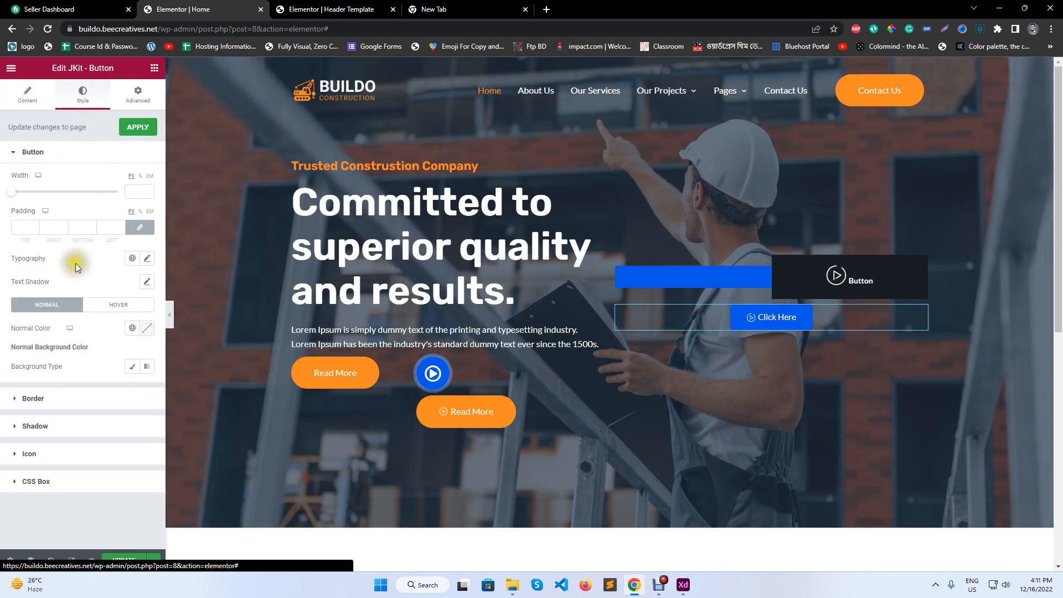
{"action": "left_click", "coordinate": [33, 454]}
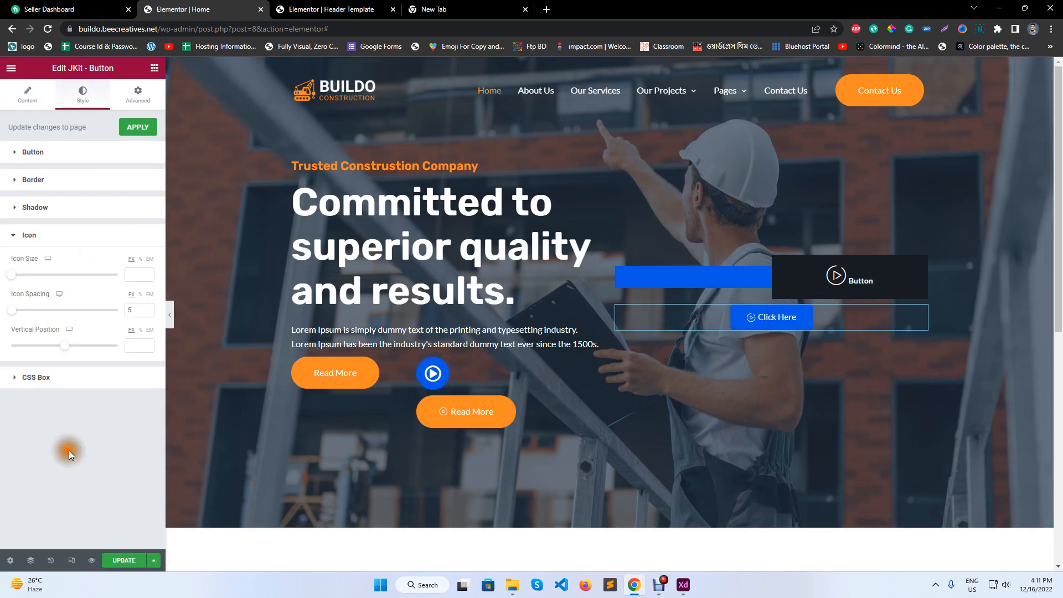
{"action": "left_click", "coordinate": [23, 274]}
{"action": "mouse_move", "coordinate": [23, 275]}
{"action": "left_mouse_down"}
{"action": "mouse_move", "coordinate": [62, 285]}
{"action": "mouse_move", "coordinate": [16, 282]}
{"action": "left_mouse_up"}
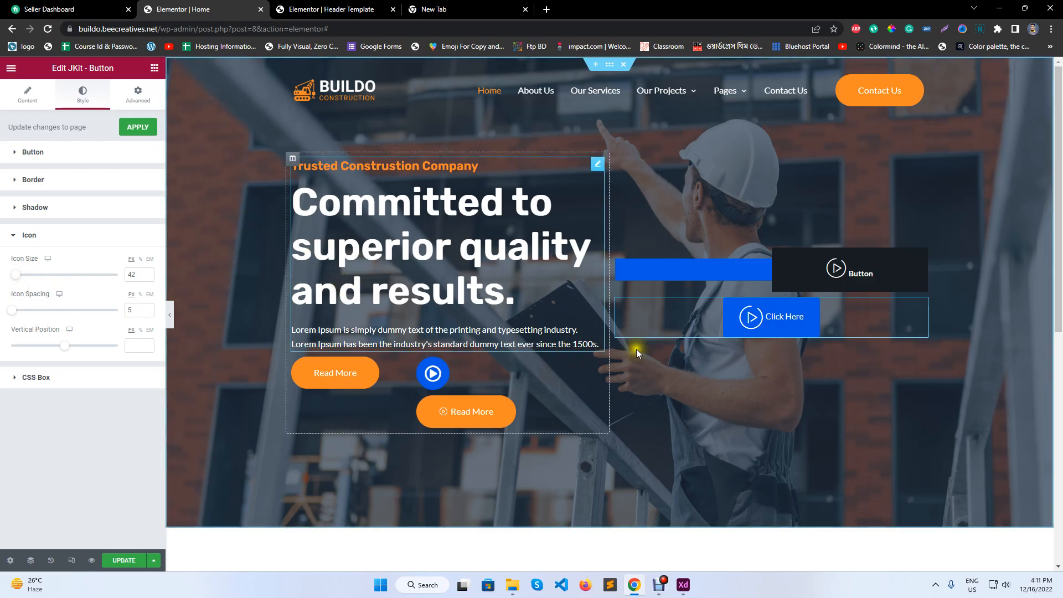
{"action": "left_click", "coordinate": [886, 314]}
{"action": "left_click_drag", "start_coordinate": [886, 315], "coordinate": [426, 380]}
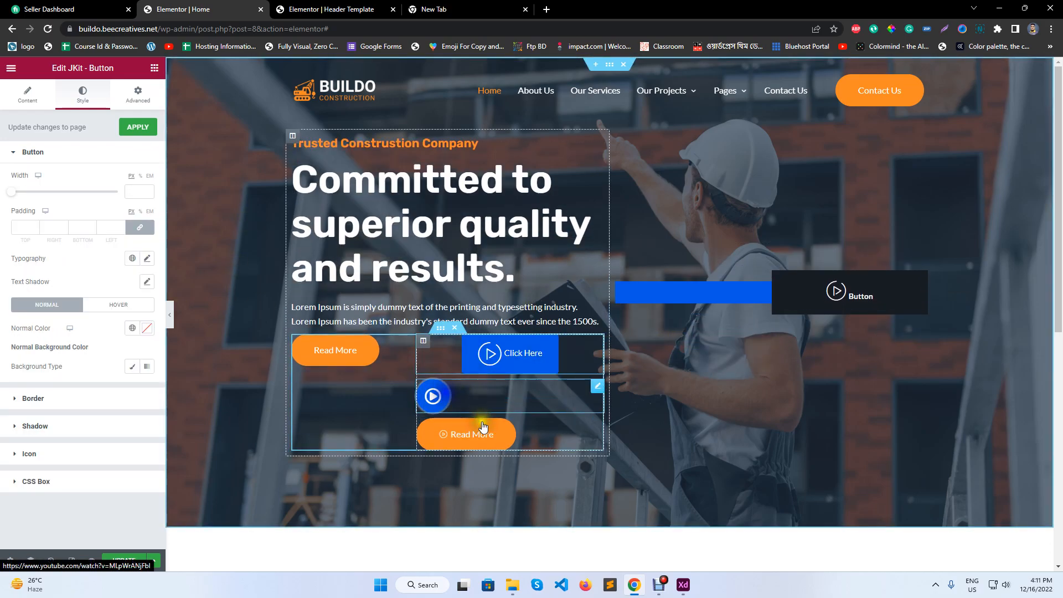
Step: Delete the round video button, the pasted Read More icon button, and the dual button in the right-hand column
{"action": "right_click", "coordinate": [443, 395]}
{"action": "left_click", "coordinate": [484, 558]}
{"action": "right_click", "coordinate": [492, 411]}
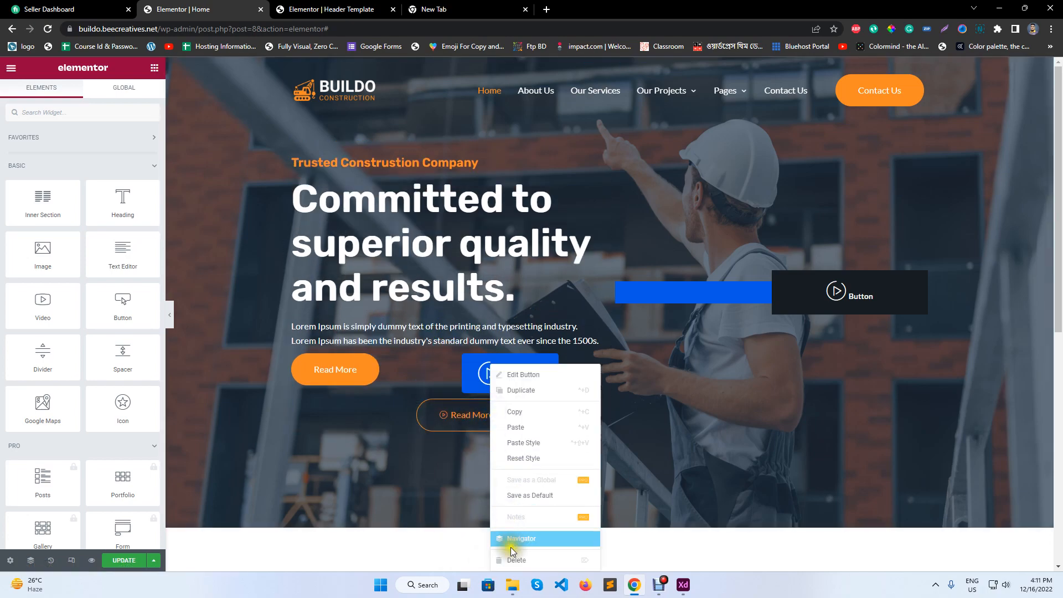
{"action": "left_click", "coordinate": [513, 561]}
{"action": "right_click", "coordinate": [792, 291]}
{"action": "left_click", "coordinate": [812, 486]}
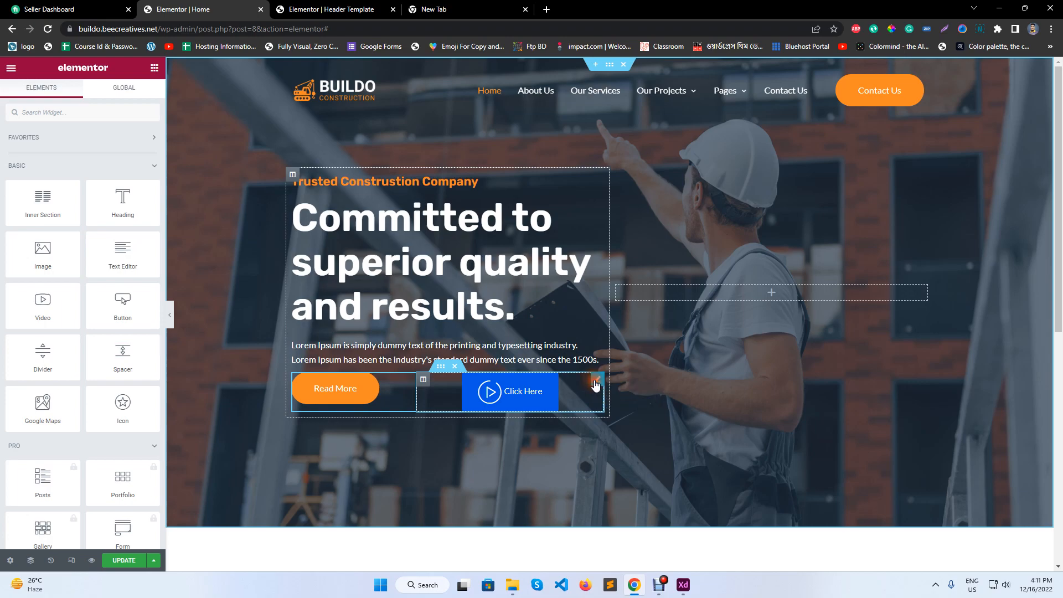
Step: Left-align the Click Here button and, after checking the Adobe XD home page design, change its label to "Watch Video"
{"action": "left_click", "coordinate": [597, 382]}
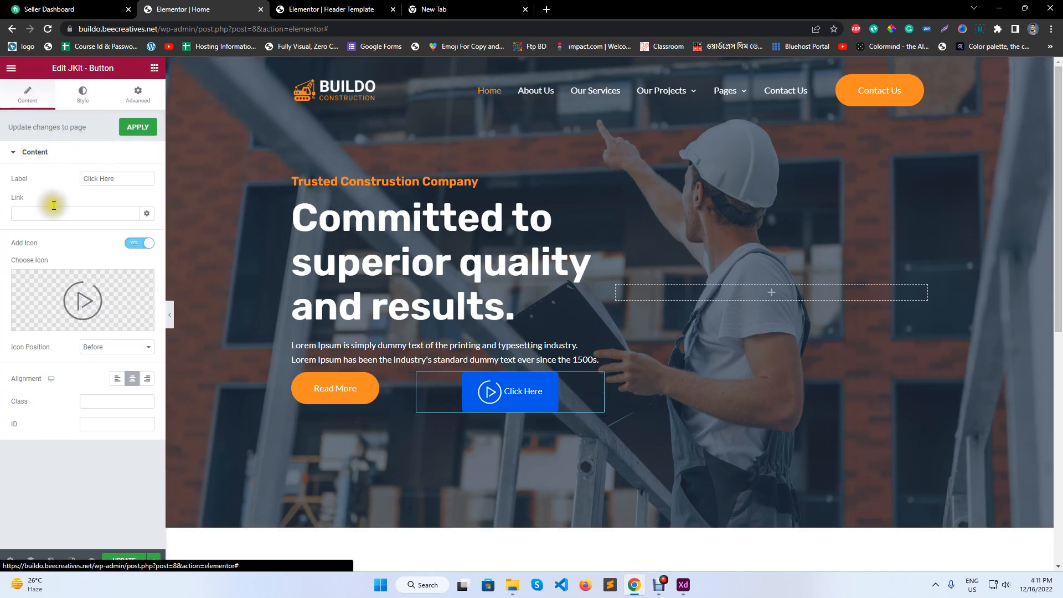
{"action": "left_click", "coordinate": [115, 380]}
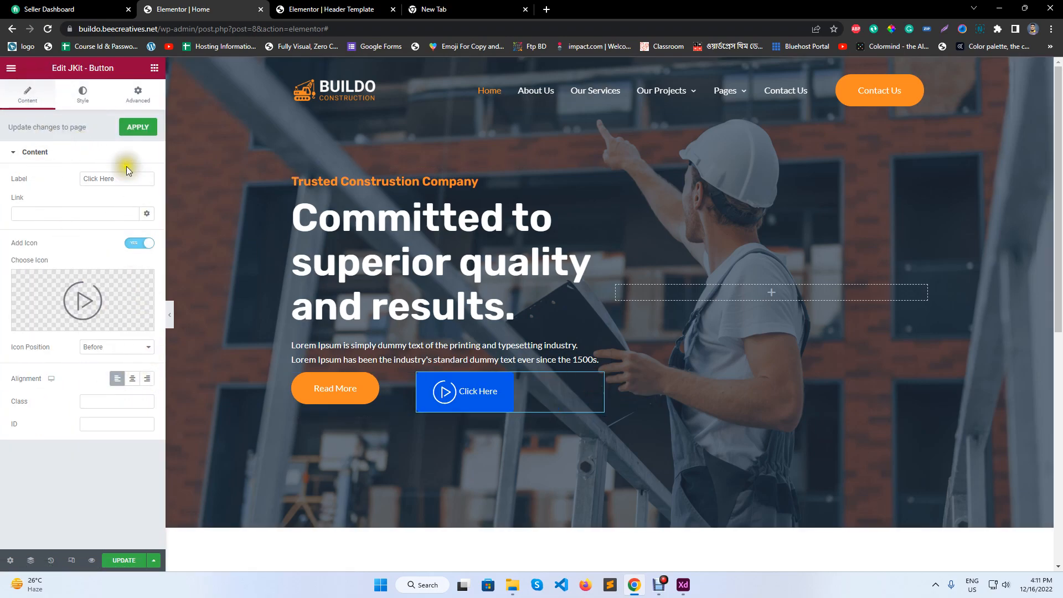
{"action": "left_click", "coordinate": [683, 585]}
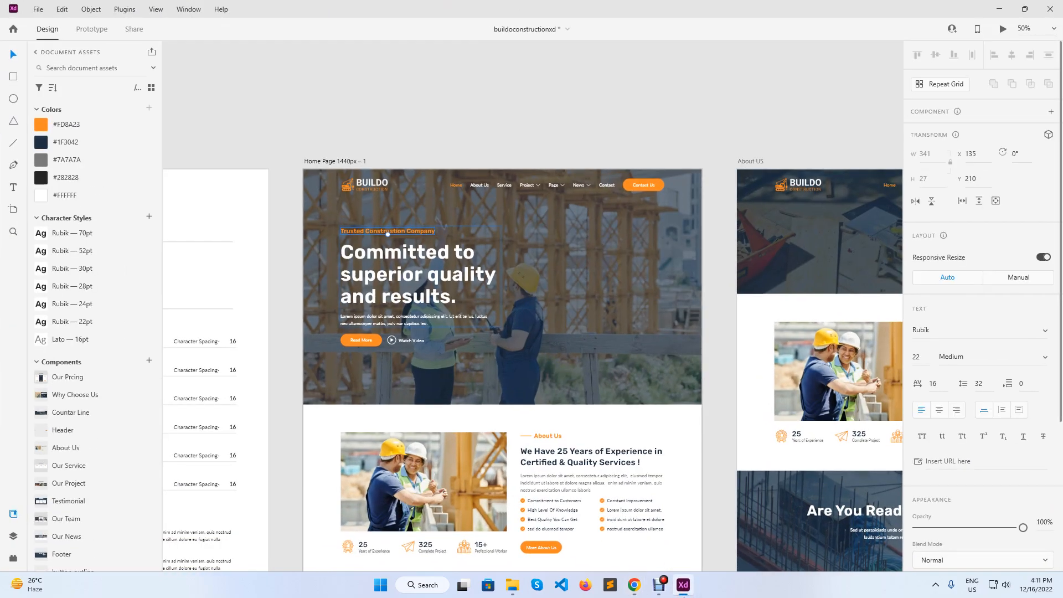
{"action": "left_click", "coordinate": [683, 585]}
{"action": "left_click", "coordinate": [27, 184]}
{"action": "type", "text": "W"}
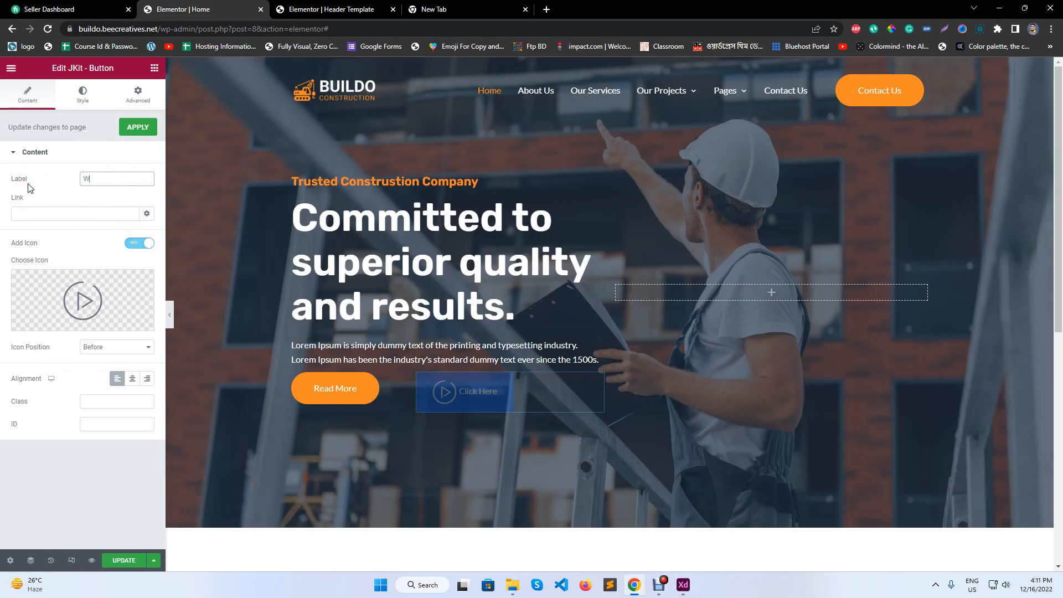
{"action": "type", "text": "atch Video"}
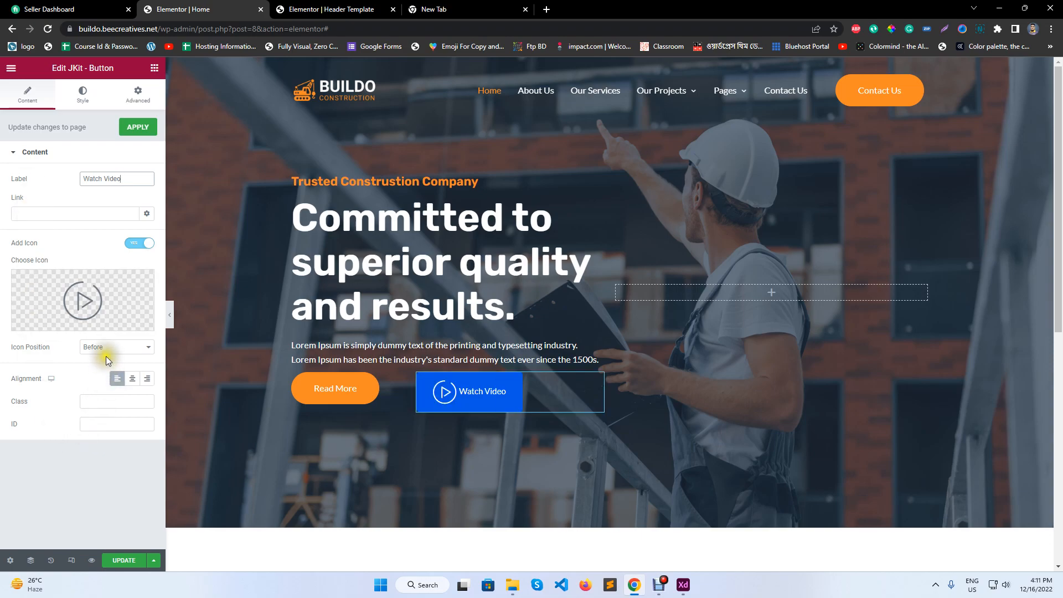
Step: Try widths of 60 px and 100 px on the Watch Video button, switch the unit to percent, and set 100%
{"action": "left_click", "coordinate": [76, 111]}
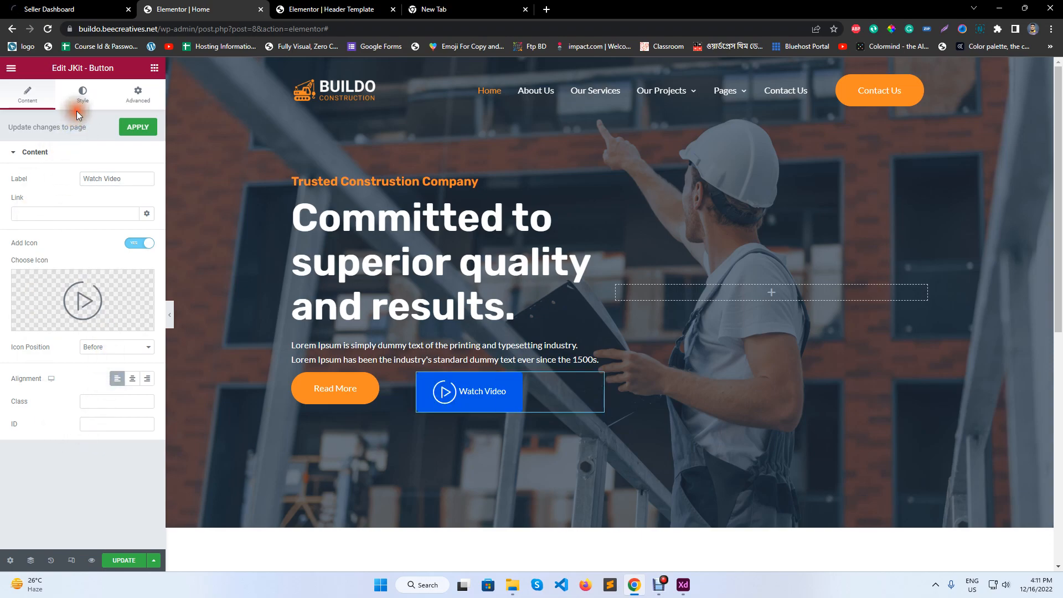
{"action": "left_click", "coordinate": [81, 105]}
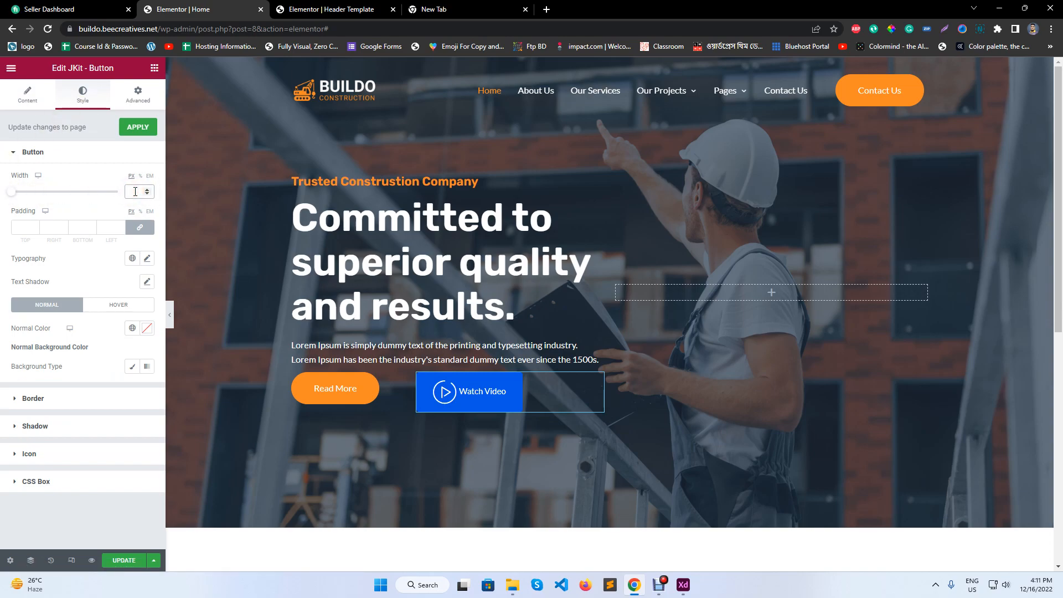
{"action": "type", "text": "6"}
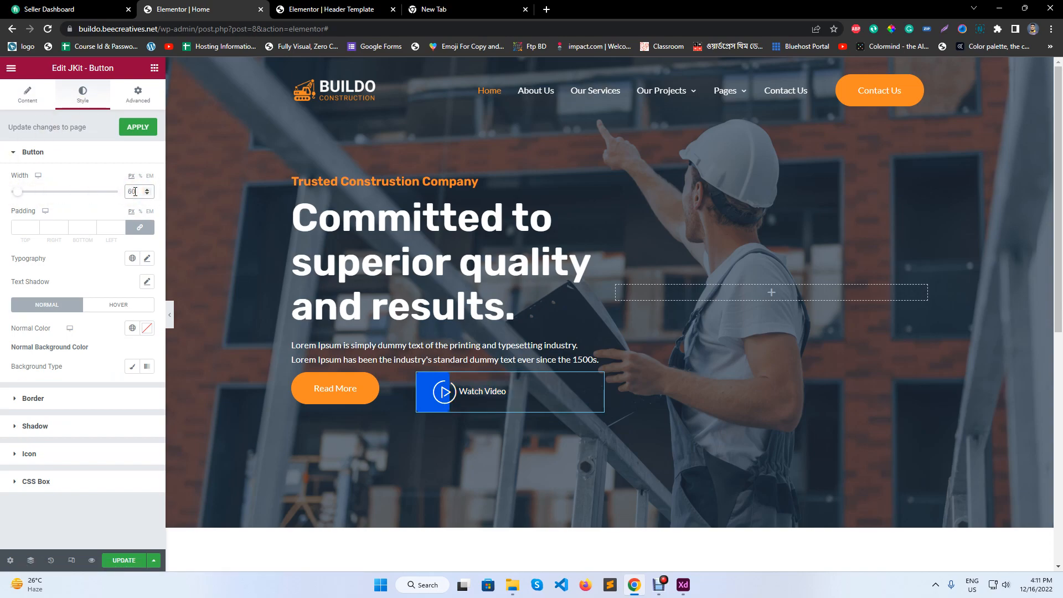
{"action": "left_click_drag", "start_coordinate": [140, 191], "coordinate": [114, 193]}
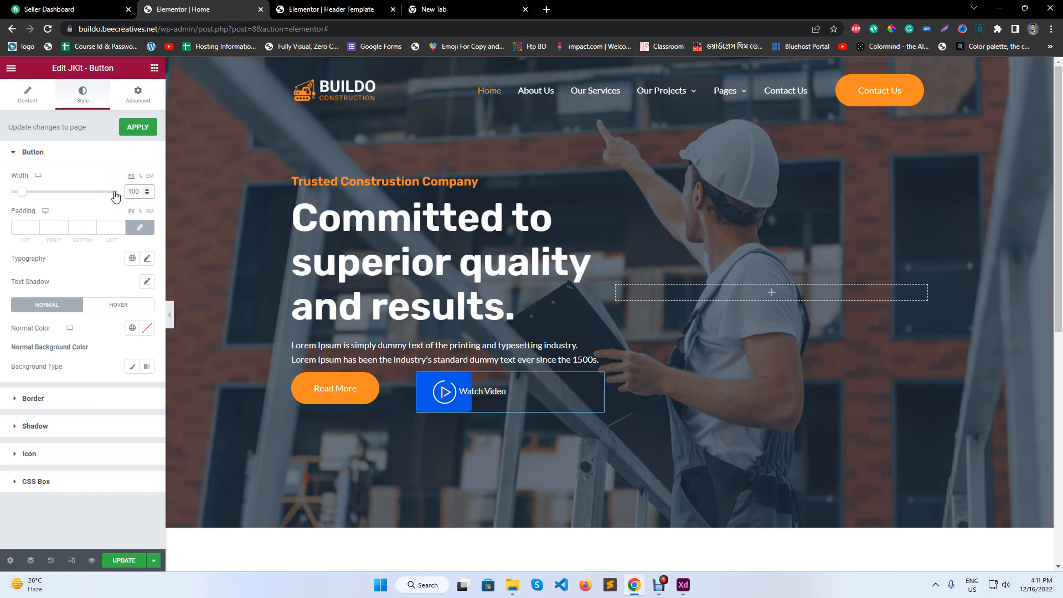
{"action": "left_click", "coordinate": [140, 176]}
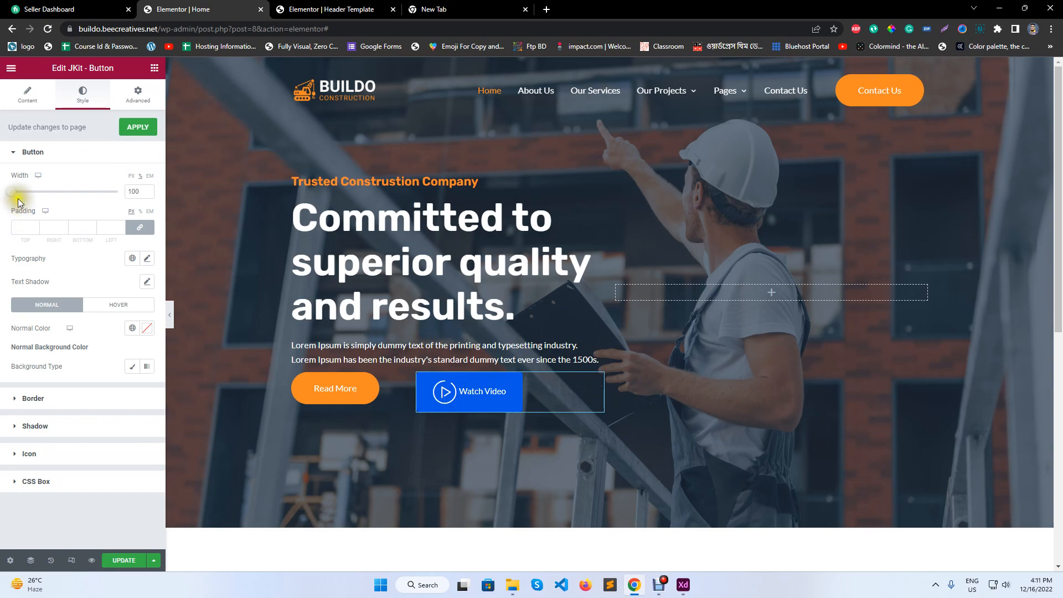
{"action": "left_click_drag", "start_coordinate": [12, 197], "coordinate": [169, 197]}
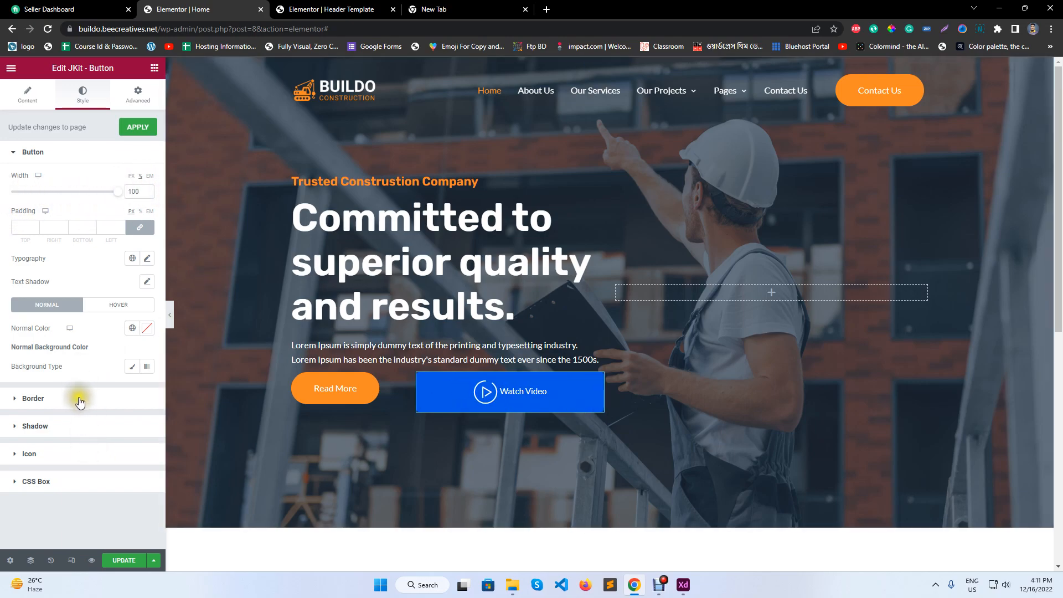
Step: Try a 50% width on the Watch Video button and replace it with 200%
{"action": "left_click", "coordinate": [62, 192]}
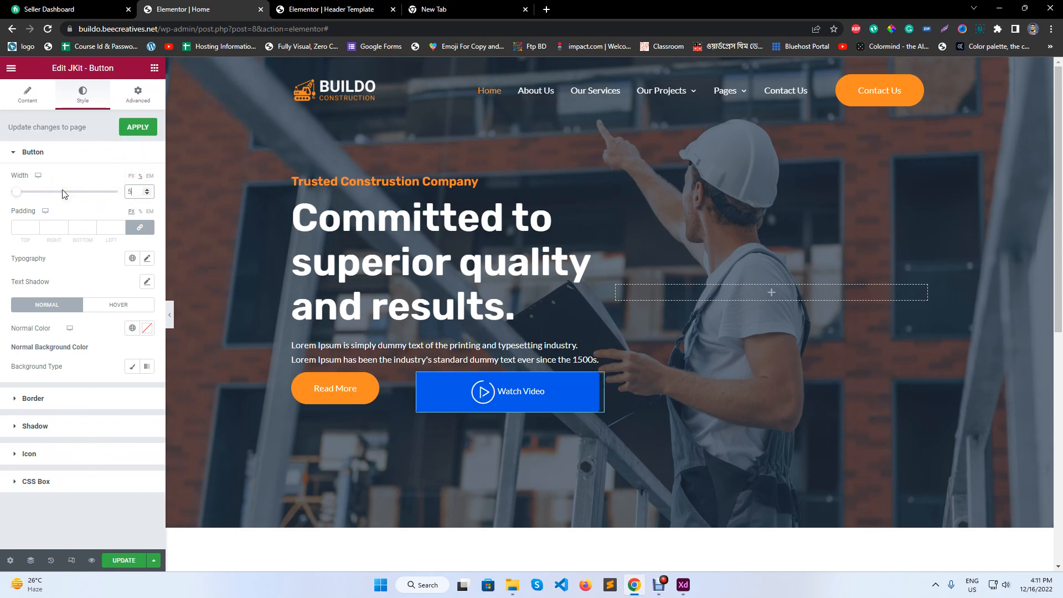
{"action": "double_click", "coordinate": [133, 191]}
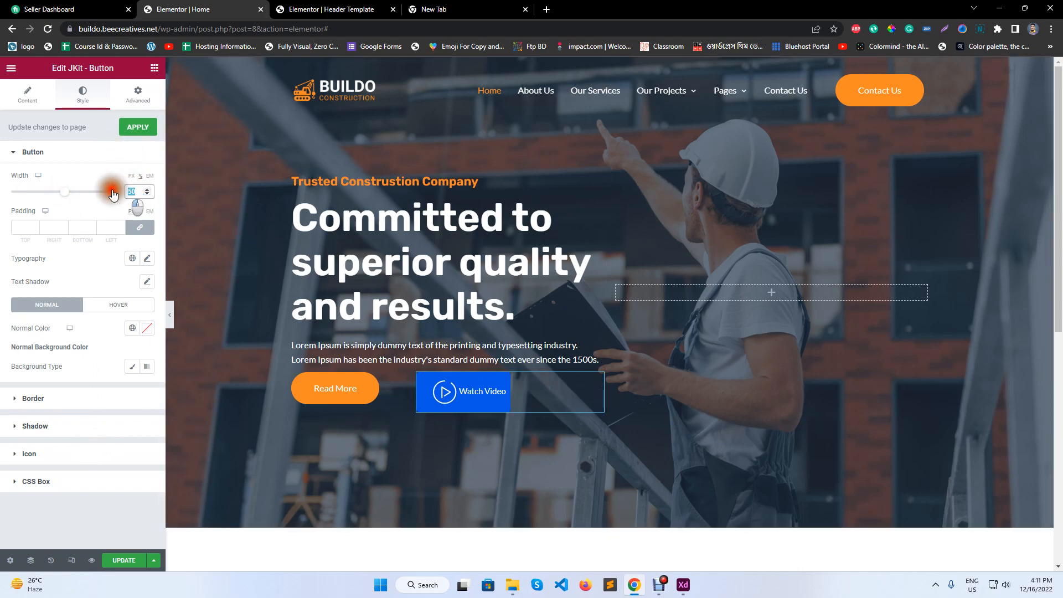
{"action": "type", "text": "200"}
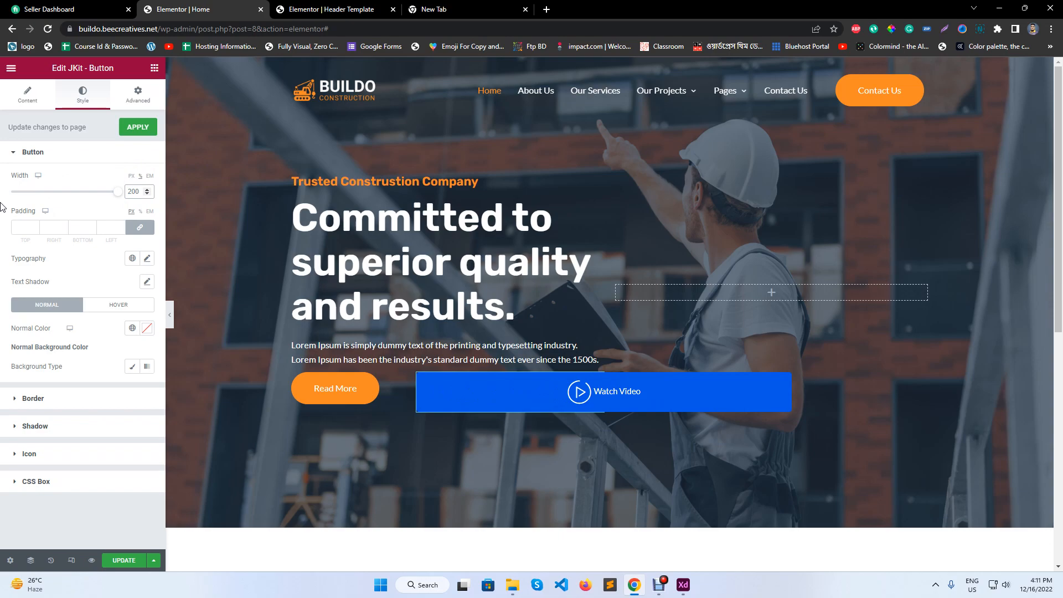
Step: Switch the Watch Video button's width unit to pixels and set its padding to 0 on all sides
{"action": "left_click", "coordinate": [131, 176]}
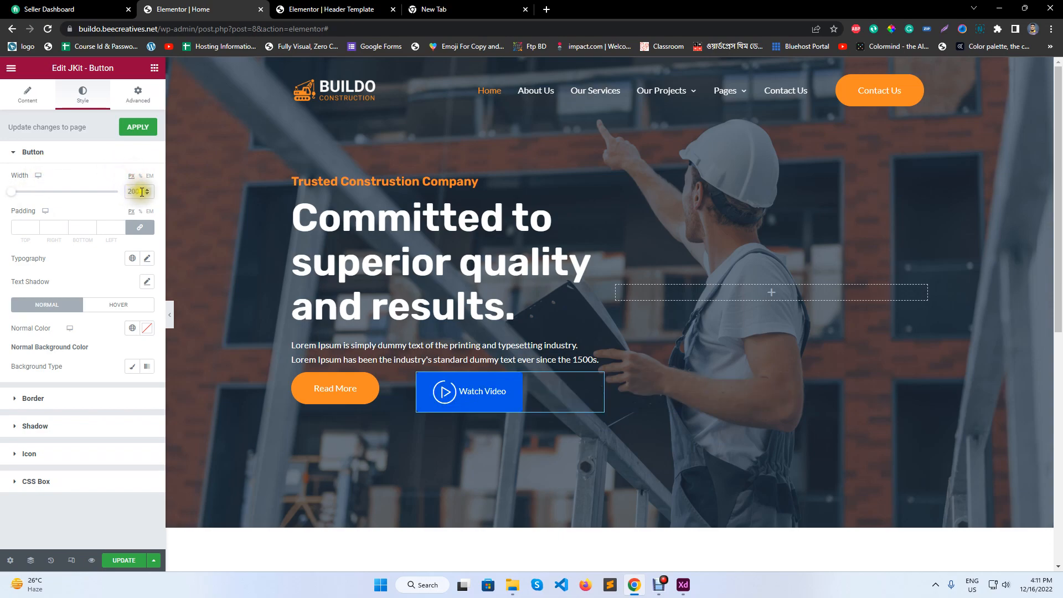
{"action": "left_click", "coordinate": [147, 232]}
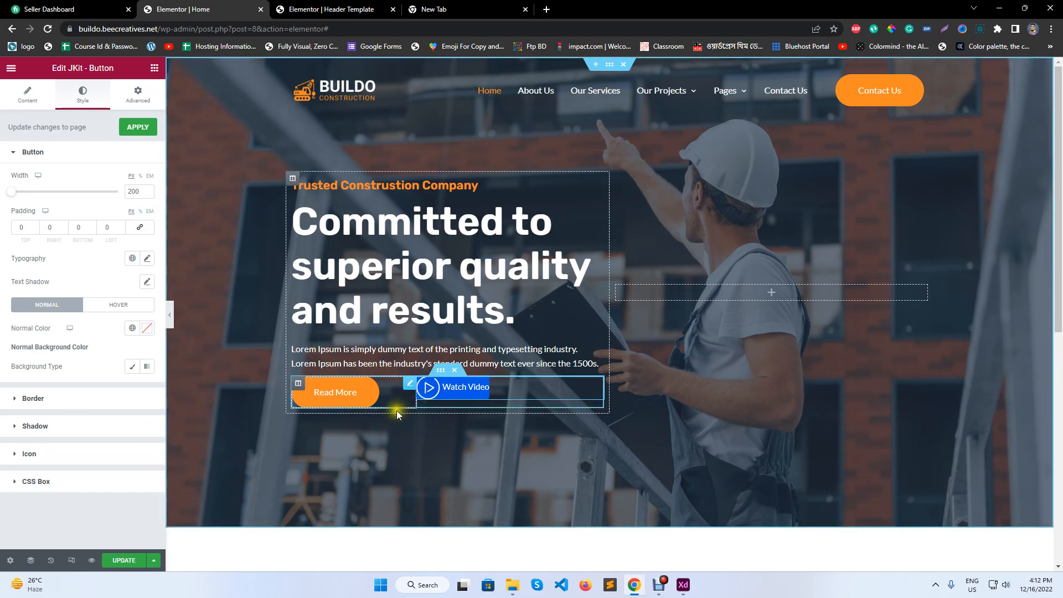
{"action": "left_click", "coordinate": [134, 329]}
{"action": "left_click", "coordinate": [107, 331]}
Step: Give the Watch Video button a classic background in the fully transparent color #02010100
{"action": "left_click", "coordinate": [132, 366]}
{"action": "left_click", "coordinate": [147, 390]}
{"action": "left_click_drag", "start_coordinate": [143, 347], "coordinate": [3, 354]}
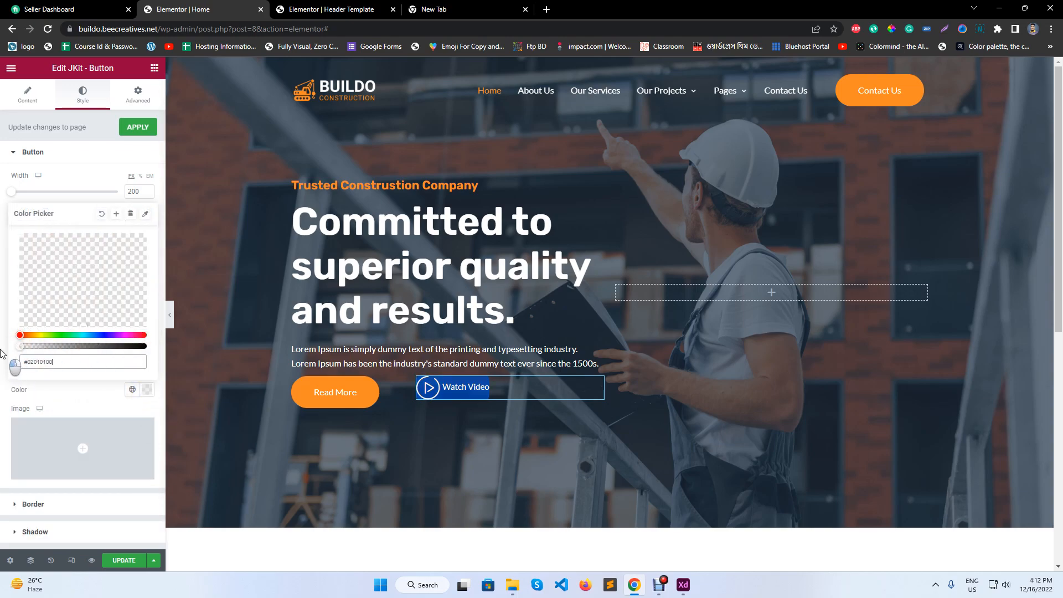
{"action": "left_click", "coordinate": [60, 391]}
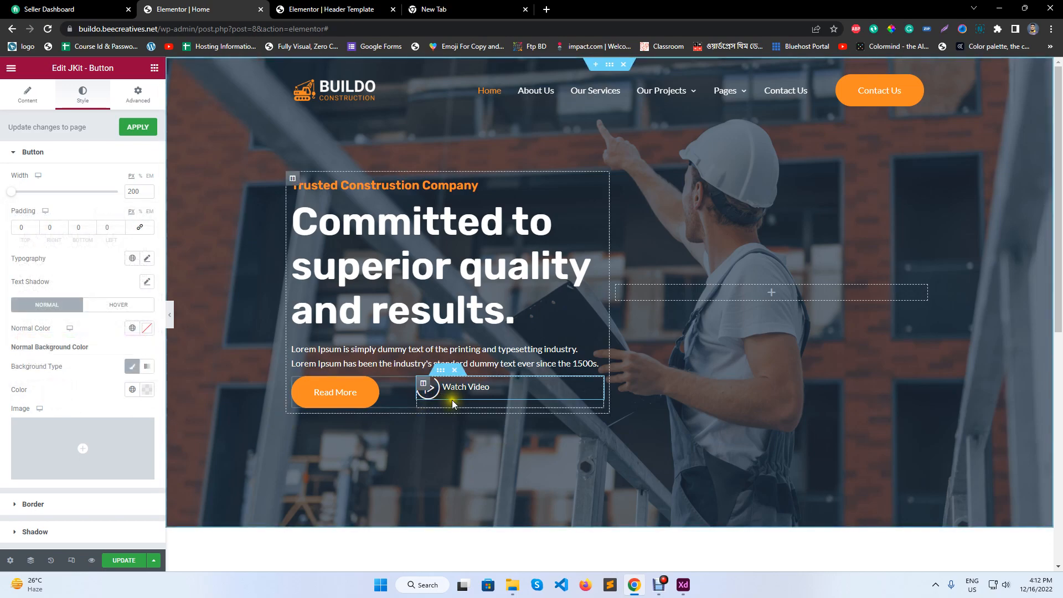
Step: Try shifting the vertical position of the Watch Video button's icon
{"action": "scroll", "coordinate": [58, 509], "scroll_direction": "down", "scroll_amount": 1}
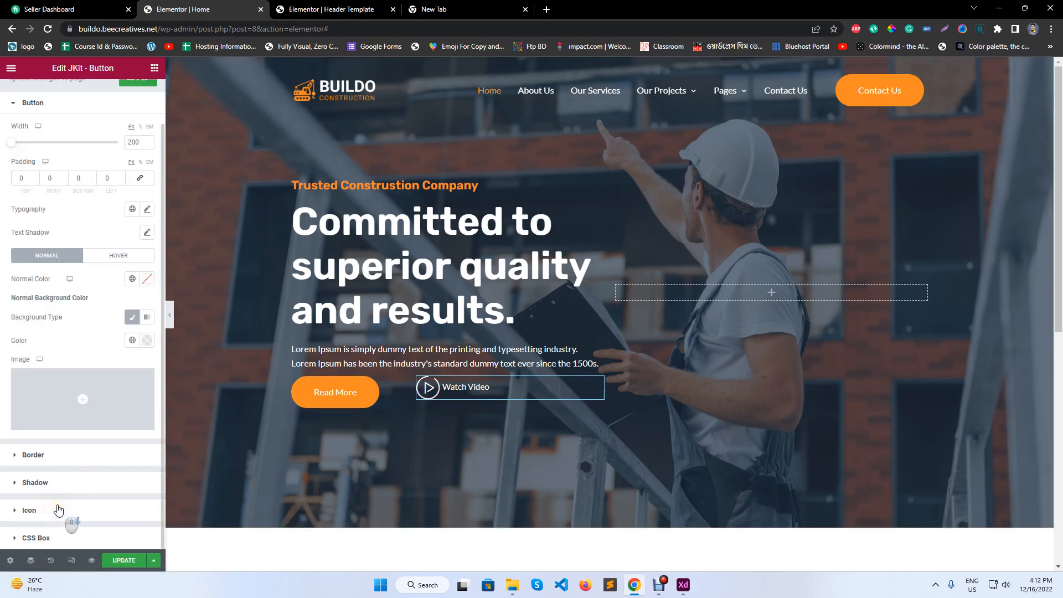
{"action": "left_click", "coordinate": [59, 510]}
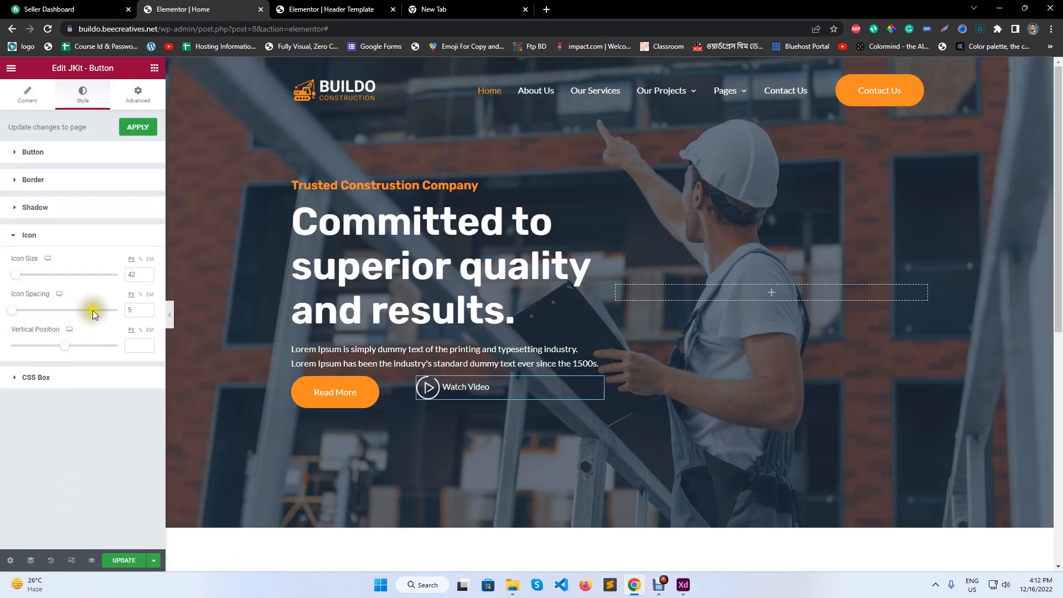
{"action": "left_click_drag", "start_coordinate": [65, 345], "coordinate": [64, 349]}
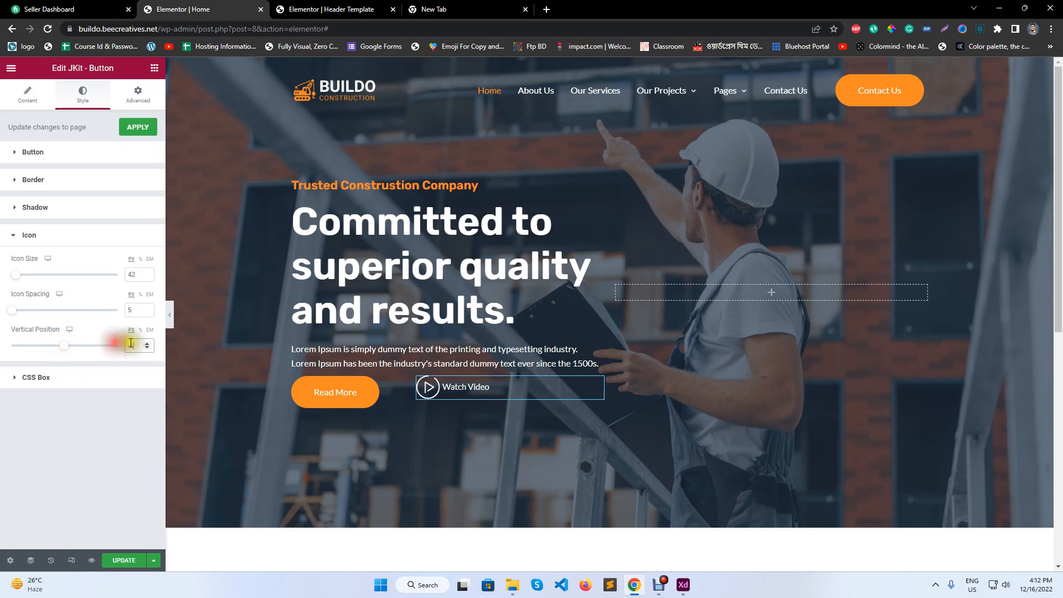
{"action": "left_click", "coordinate": [58, 378]}
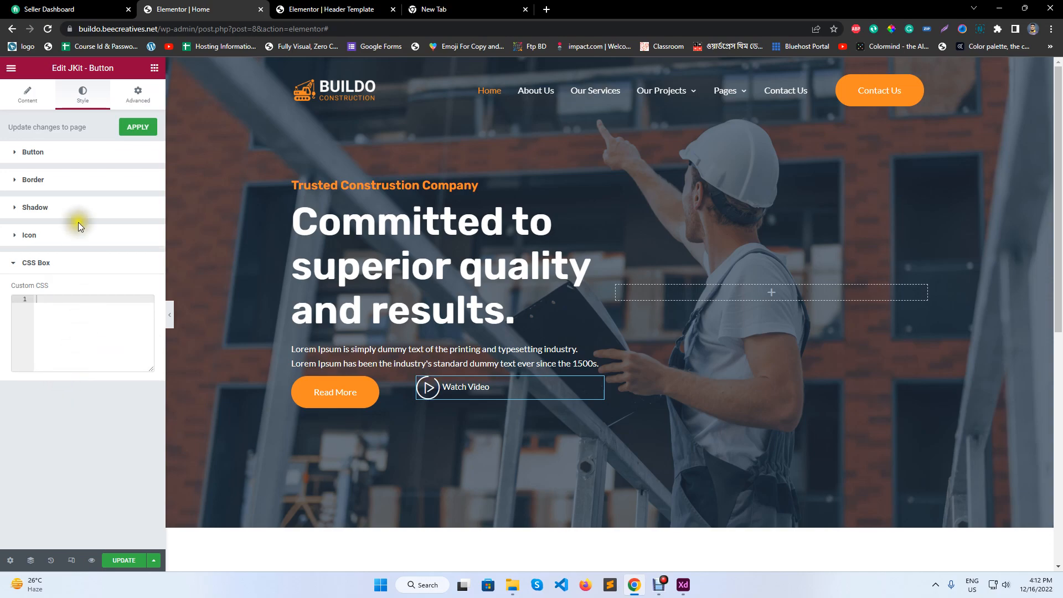
Step: Clear the Watch Video button's width value
{"action": "left_click", "coordinate": [73, 178]}
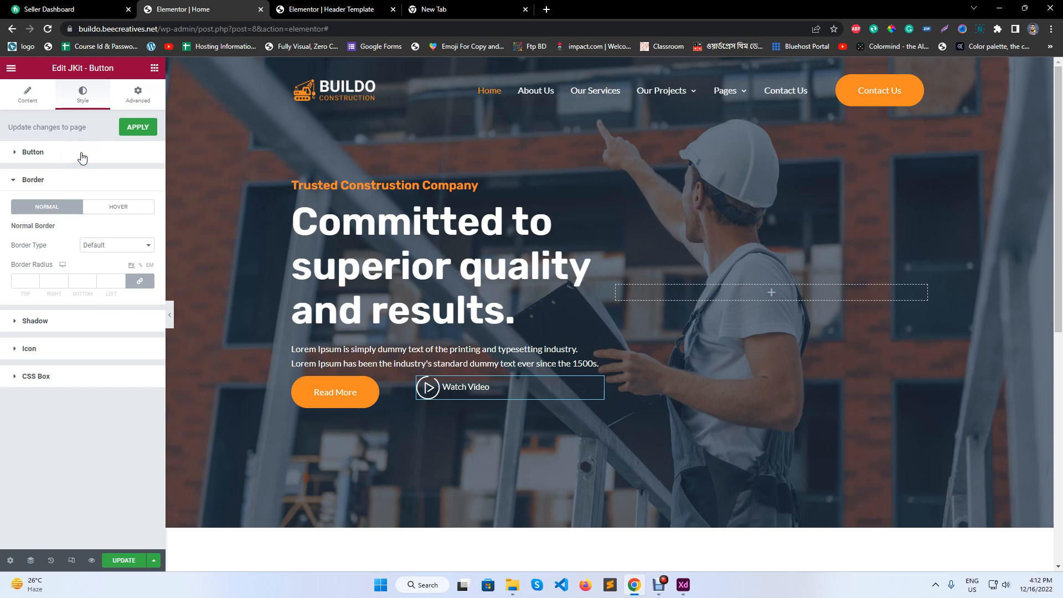
{"action": "left_click", "coordinate": [82, 155]}
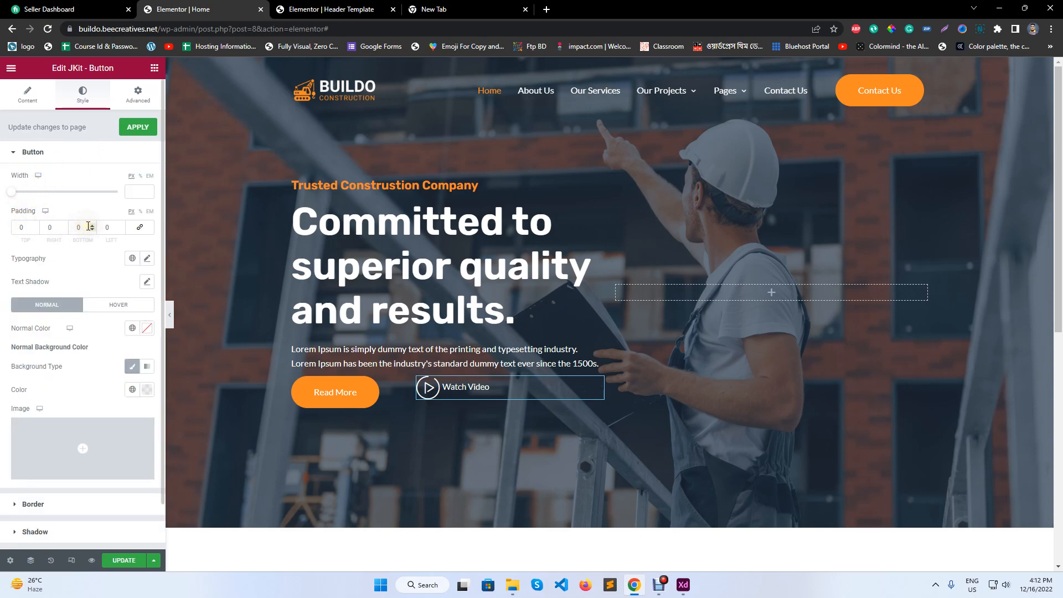
{"action": "scroll", "coordinate": [92, 410], "scroll_direction": "down", "scroll_amount": 1}
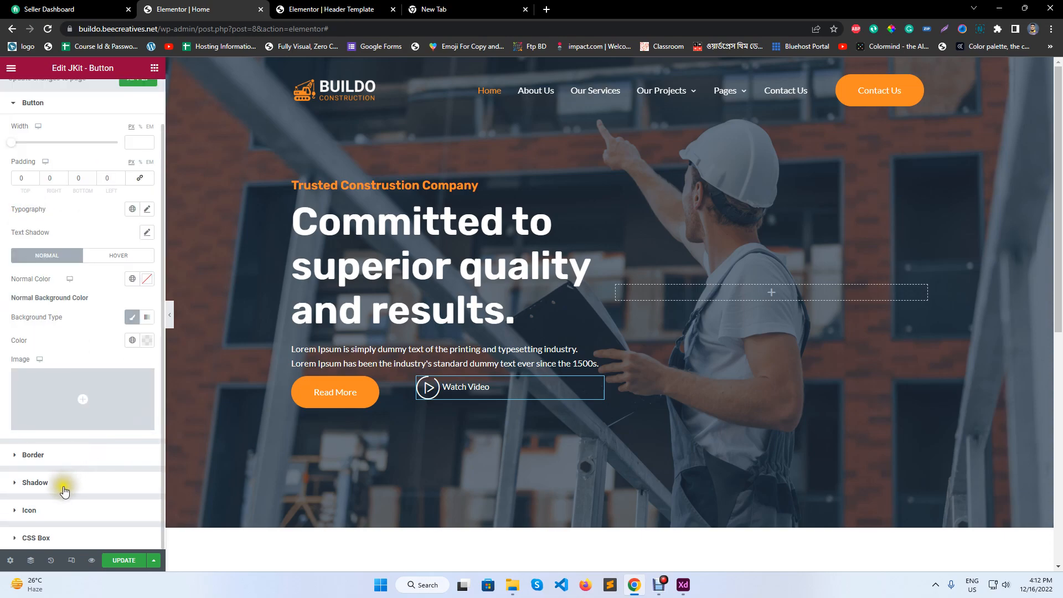
{"action": "scroll", "coordinate": [81, 247], "scroll_direction": "up", "scroll_amount": 1}
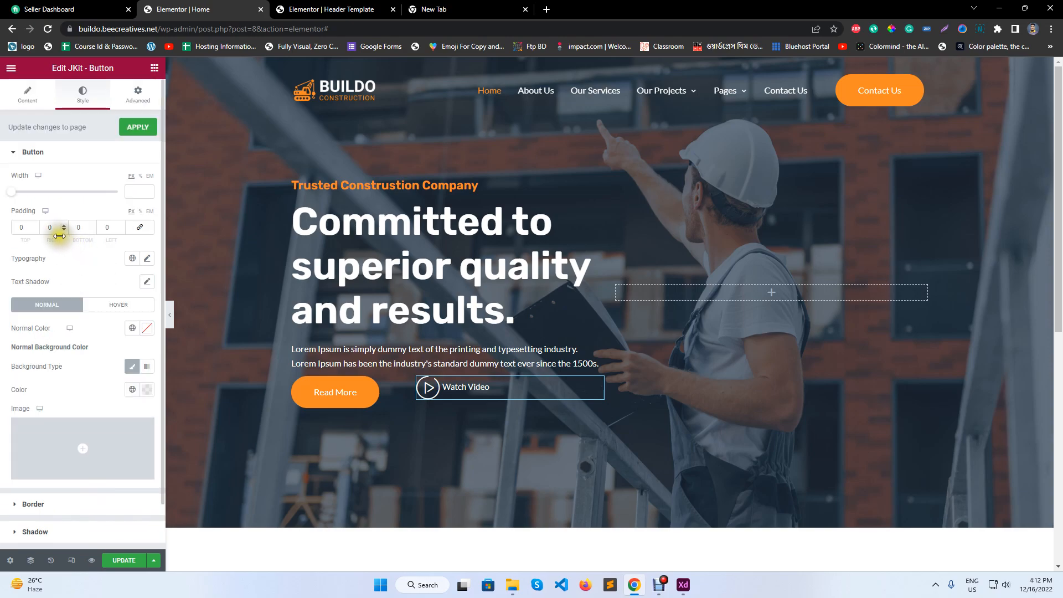
Step: Try a left padding of 10 px on the Watch Video button
{"action": "left_click", "coordinate": [108, 227]}
{"action": "type", "text": "10"}
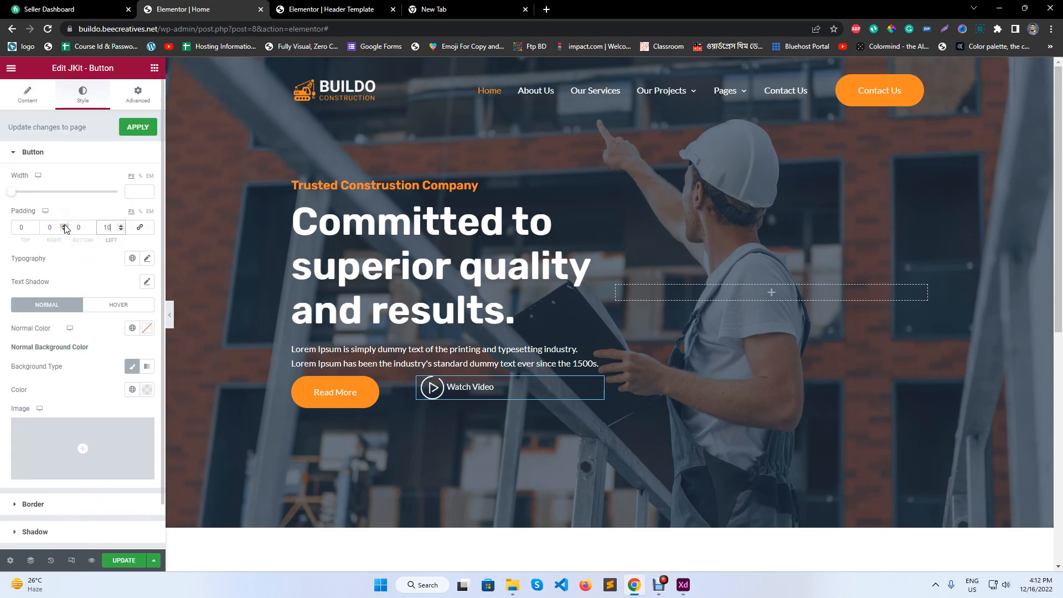
{"action": "left_click", "coordinate": [27, 94]}
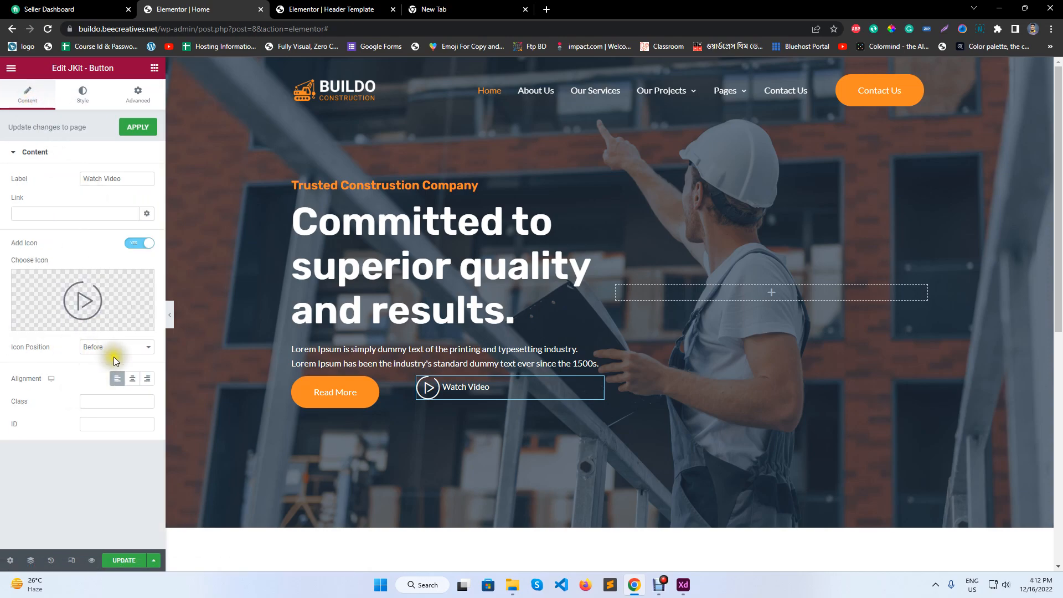
Step: Set the icon spacing of the Watch Video button to 10 px
{"action": "left_click", "coordinate": [88, 95]}
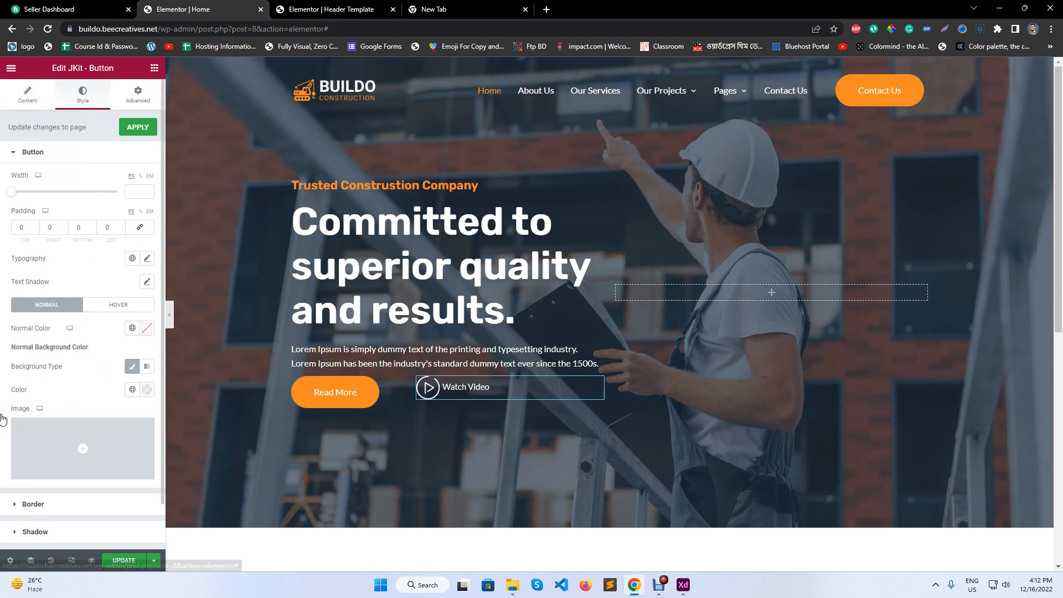
{"action": "scroll", "coordinate": [25, 498], "scroll_direction": "down", "scroll_amount": 1}
{"action": "left_click", "coordinate": [26, 501]}
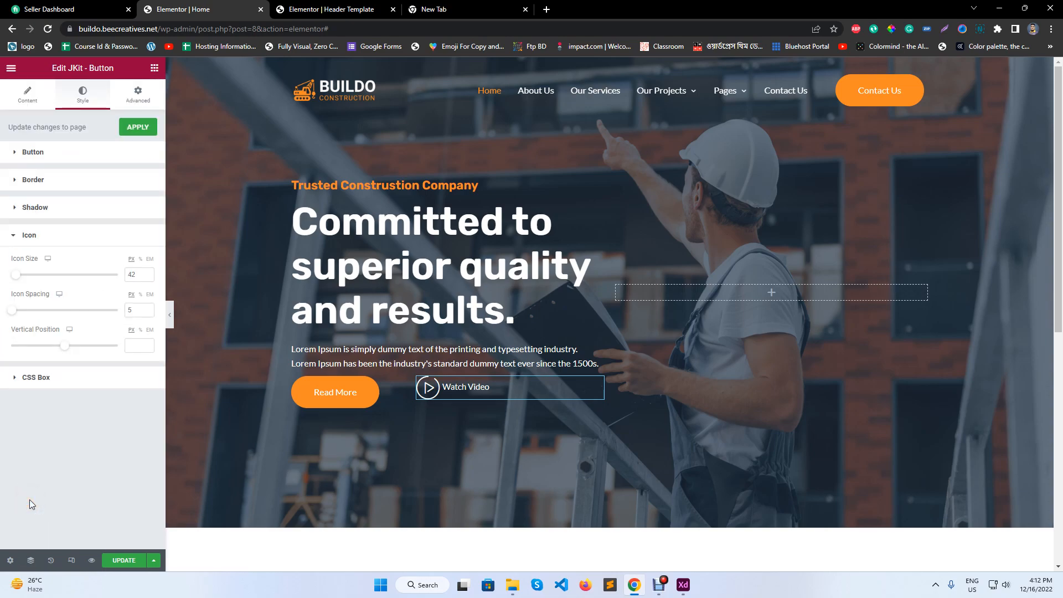
{"action": "left_click_drag", "start_coordinate": [12, 313], "coordinate": [15, 312]}
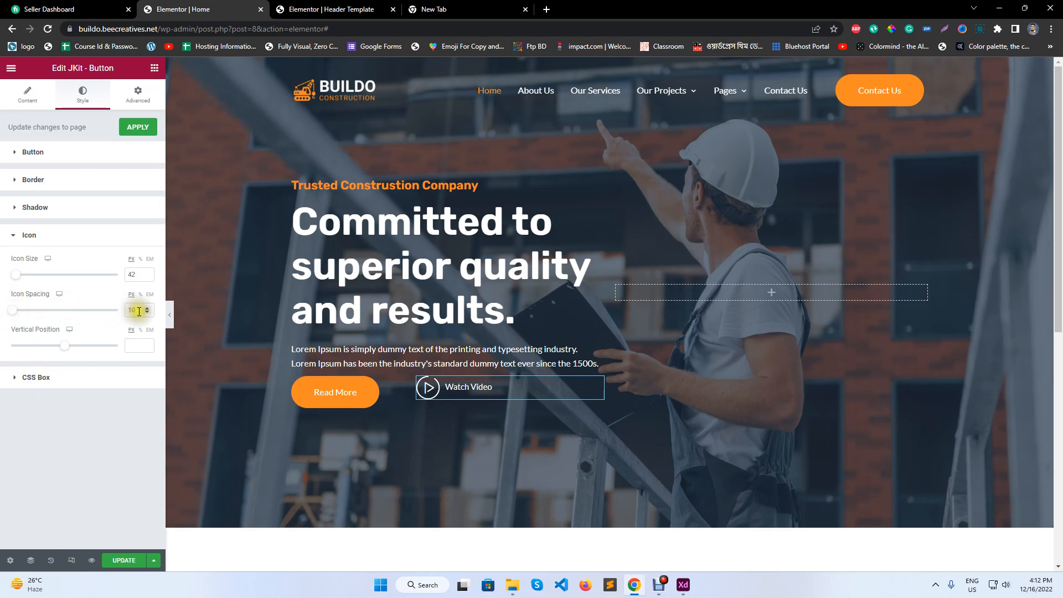
Step: Set the vertical alignment of the two-button inner section to Middle and widen the Watch Video column toward Read More
{"action": "left_click_drag", "start_coordinate": [442, 372], "coordinate": [435, 375]}
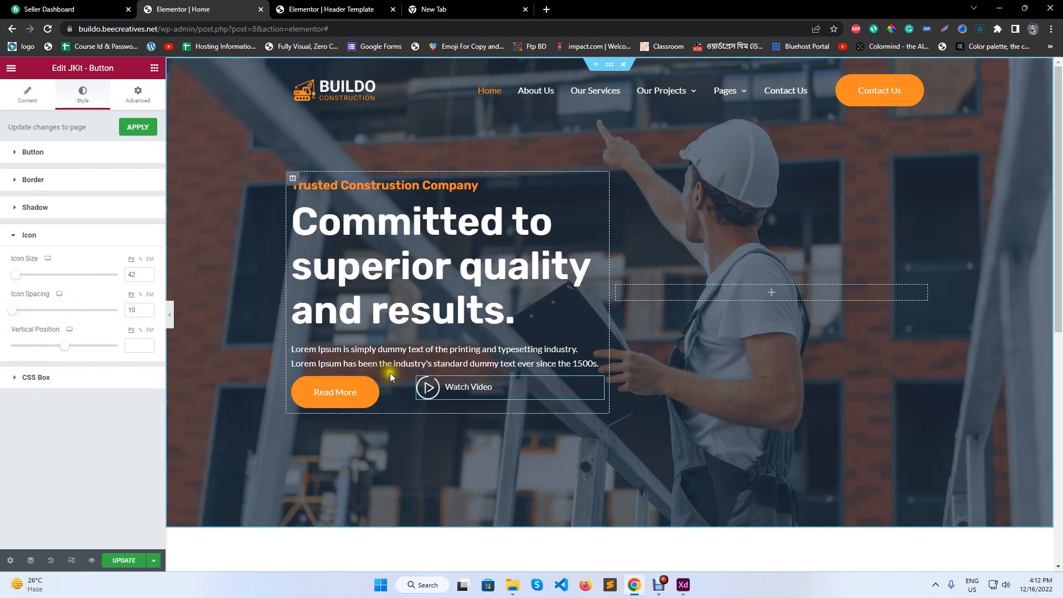
{"action": "left_click", "coordinate": [441, 371]}
{"action": "left_click", "coordinate": [108, 262]}
{"action": "left_click", "coordinate": [106, 283]}
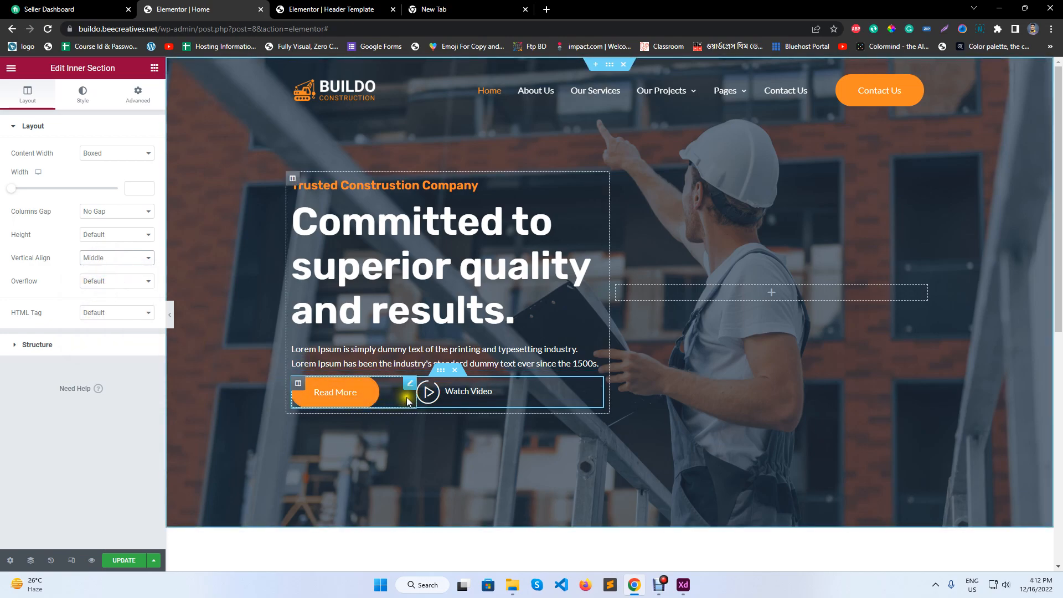
{"action": "left_click_drag", "start_coordinate": [416, 395], "coordinate": [394, 399]}
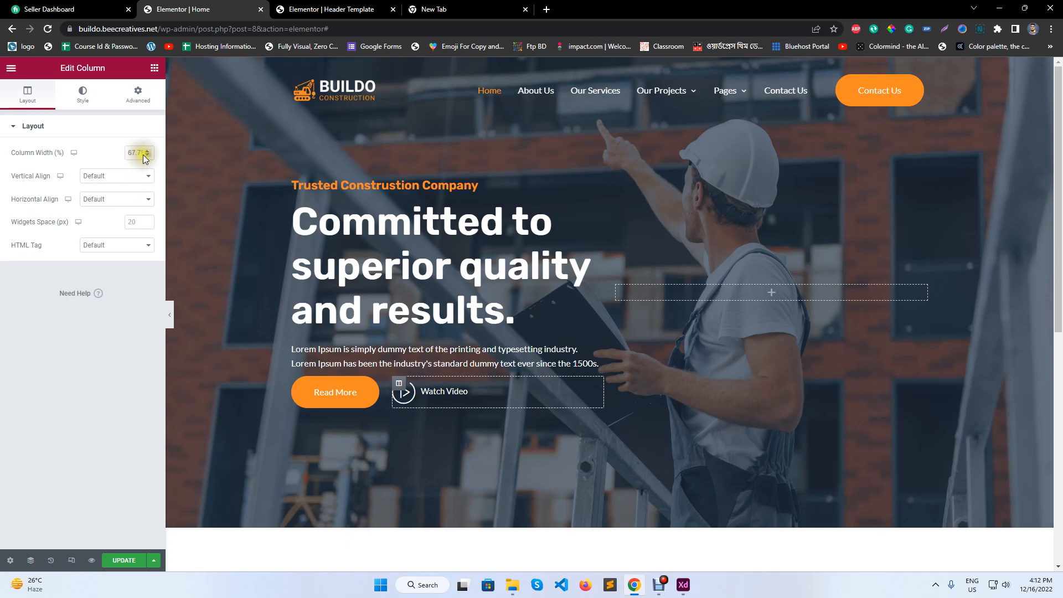
Step: Apply the global Button font to the Watch Video button's typography and update the page
{"action": "left_click", "coordinate": [506, 404]}
{"action": "left_click", "coordinate": [86, 92]}
{"action": "scroll", "coordinate": [123, 310], "scroll_direction": "down", "scroll_amount": 1}
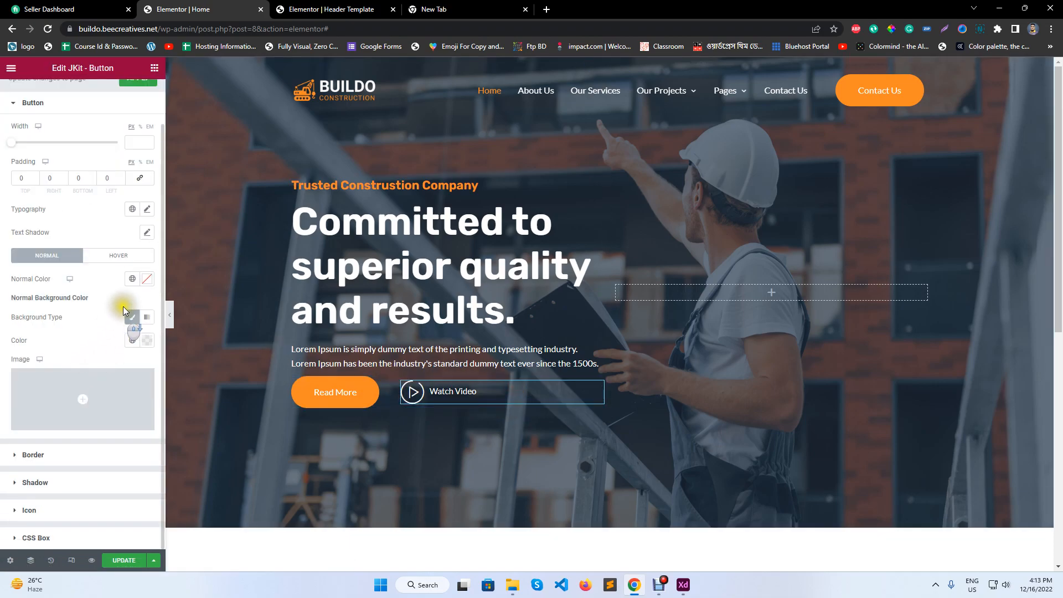
{"action": "left_click", "coordinate": [135, 210]}
{"action": "scroll", "coordinate": [77, 343], "scroll_direction": "down", "scroll_amount": 3}
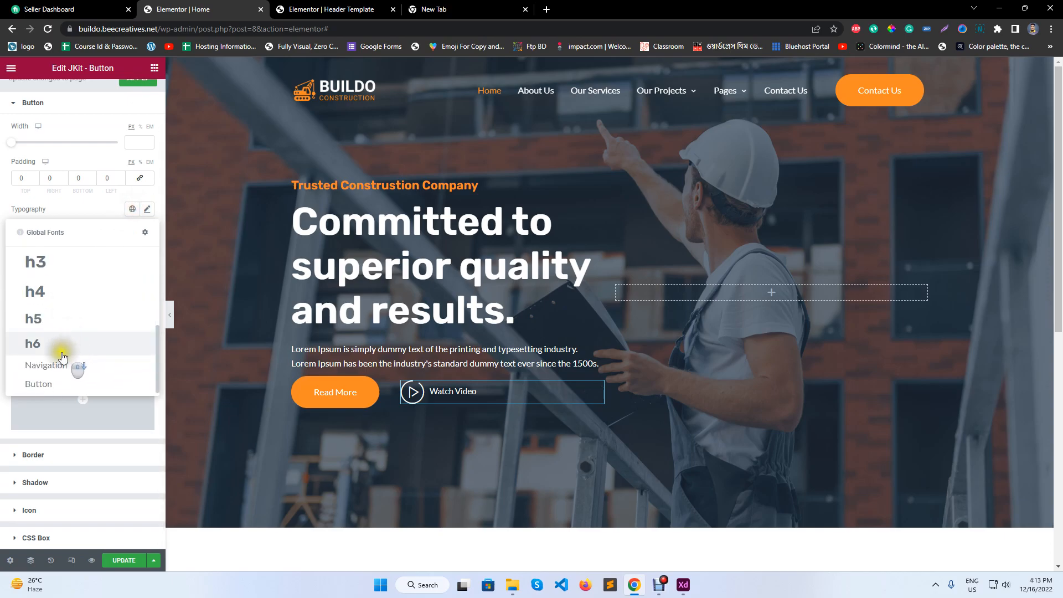
{"action": "left_click", "coordinate": [54, 385]}
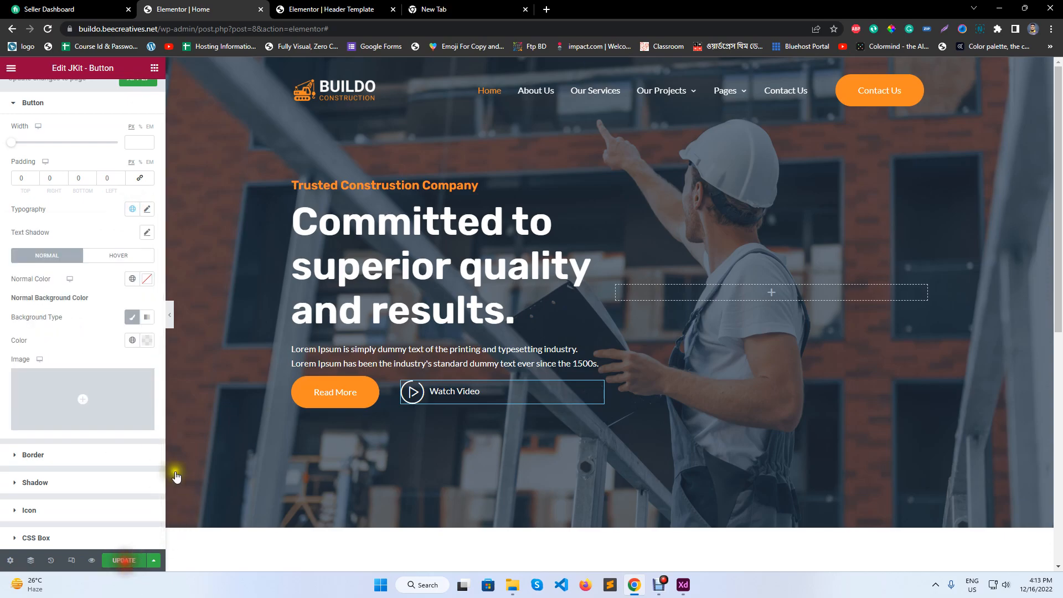
Step: Check the hero's Read More and Watch Video buttons at full page width, and return to editing
{"action": "left_click", "coordinate": [170, 315]}
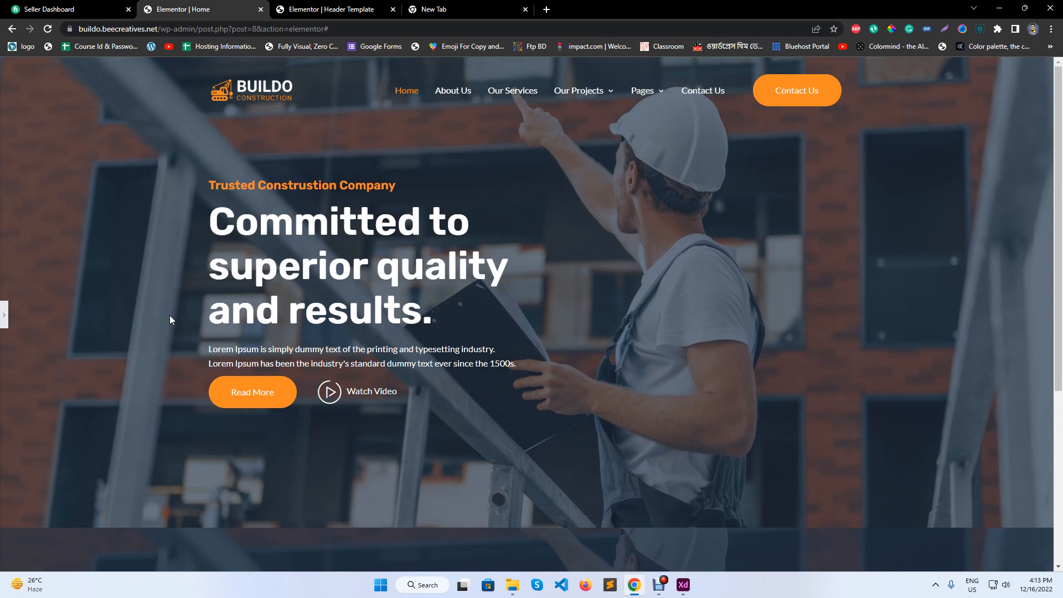
{"action": "right_click", "coordinate": [170, 314]}
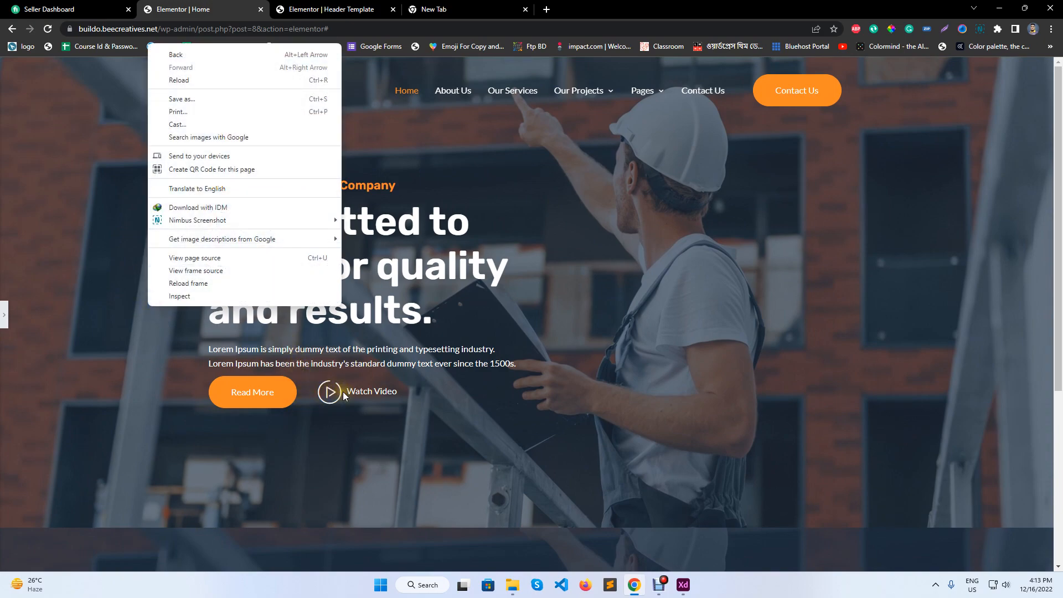
{"action": "left_click", "coordinate": [351, 437]}
{"action": "left_click", "coordinate": [4, 315]}
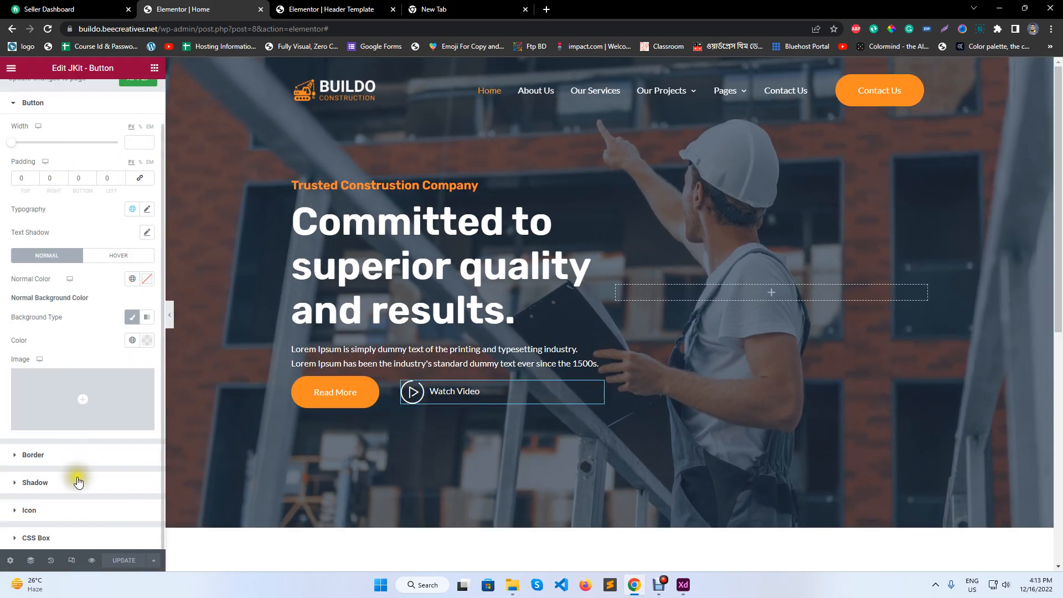
Step: Set the Watch Video button's normal color to the white global color
{"action": "left_click", "coordinate": [58, 510]}
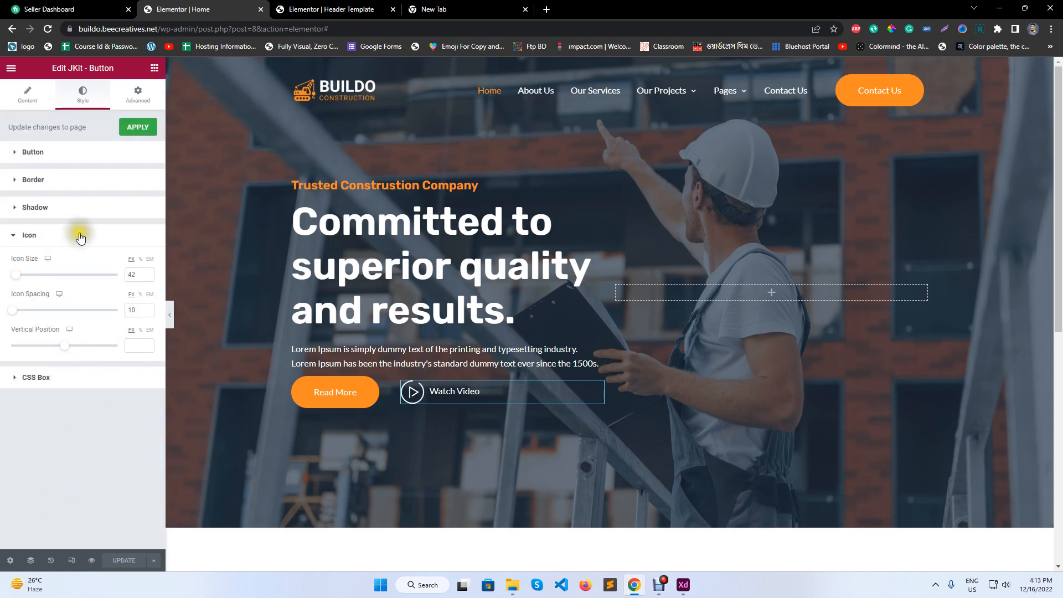
{"action": "left_click", "coordinate": [100, 153]}
{"action": "left_click", "coordinate": [138, 332]}
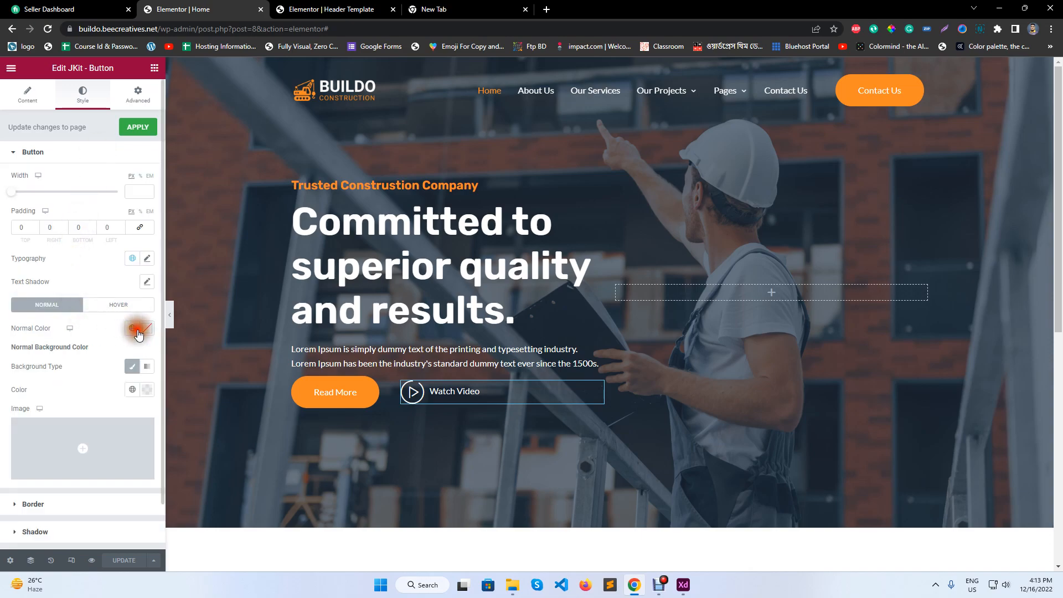
{"action": "left_click", "coordinate": [65, 474]}
Step: Set the Watch Video button's hover color to the orange global color and update the page
{"action": "left_click", "coordinate": [131, 303]}
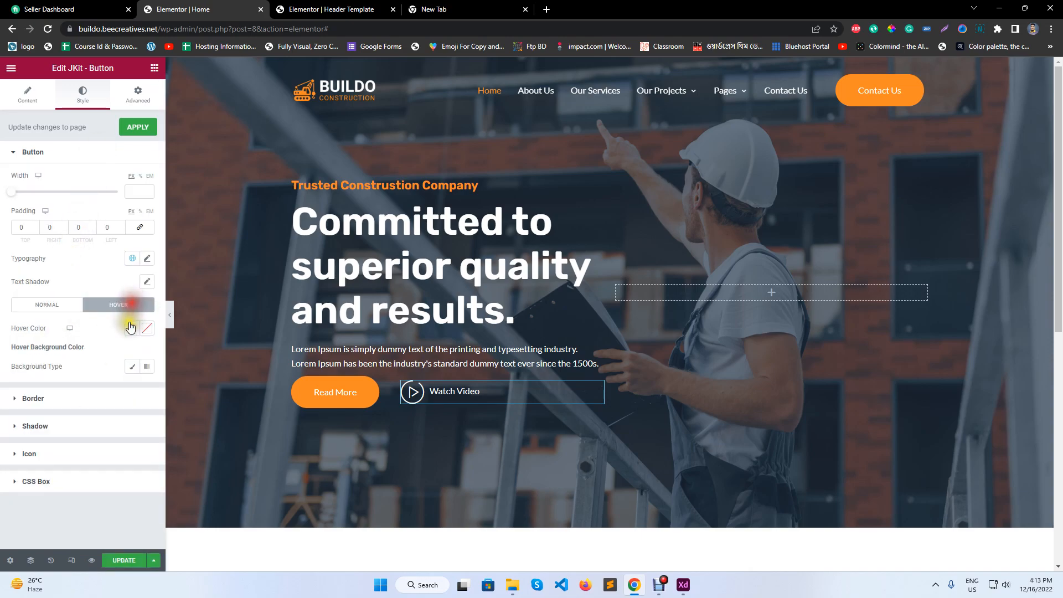
{"action": "left_click", "coordinate": [131, 327]}
{"action": "left_click", "coordinate": [62, 376]}
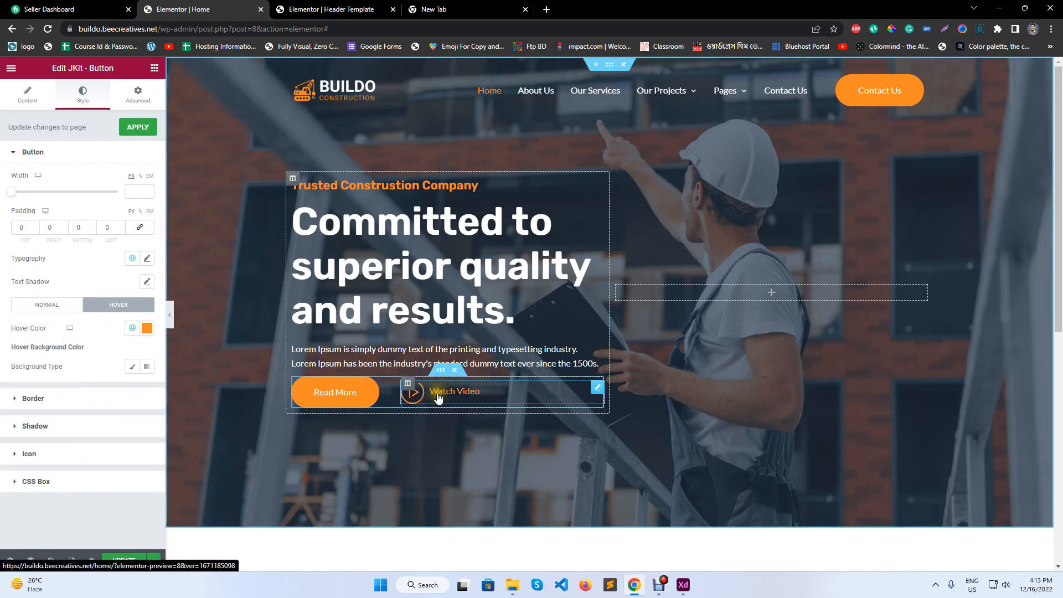
{"action": "left_click", "coordinate": [129, 560]}
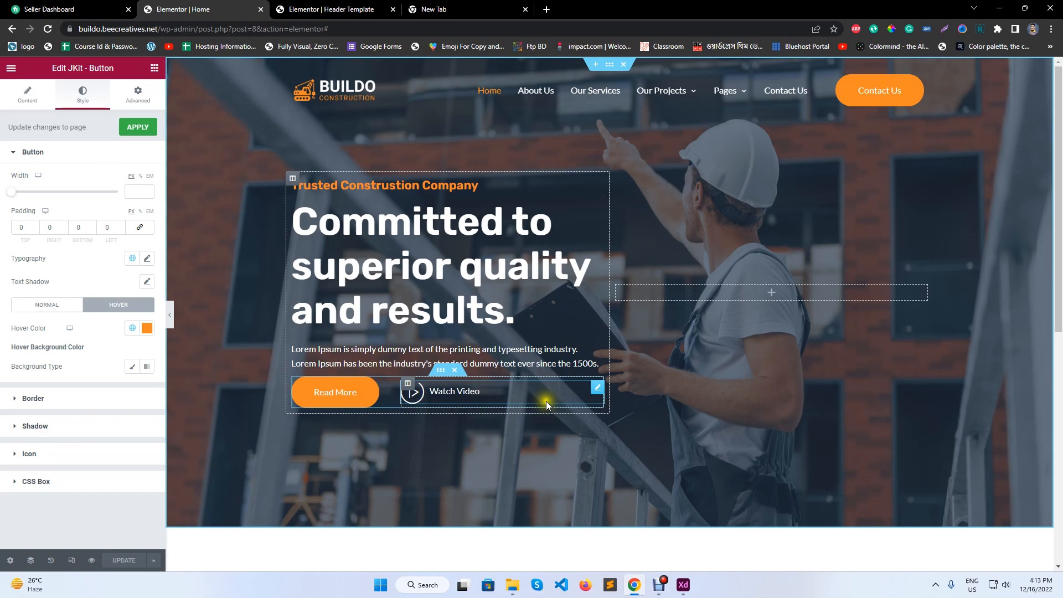
Step: Set the width of the Watch Video column to 65% and update the page
{"action": "mouse_move", "coordinate": [400, 392]}
{"action": "left_mouse_down"}
{"action": "mouse_move", "coordinate": [359, 392]}
{"action": "mouse_move", "coordinate": [386, 392]}
{"action": "left_mouse_up"}
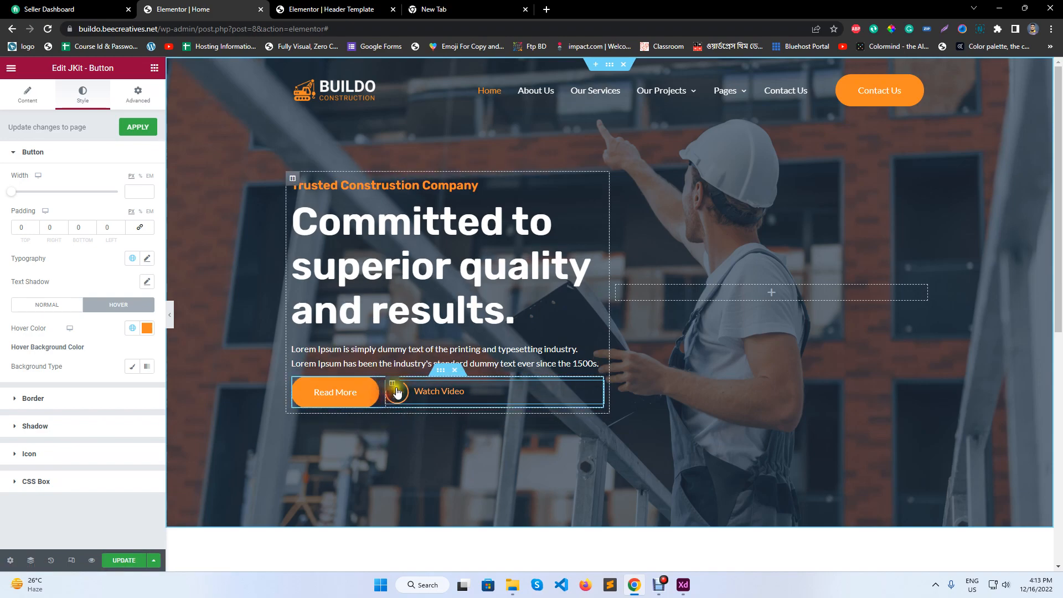
{"action": "left_click", "coordinate": [395, 386]}
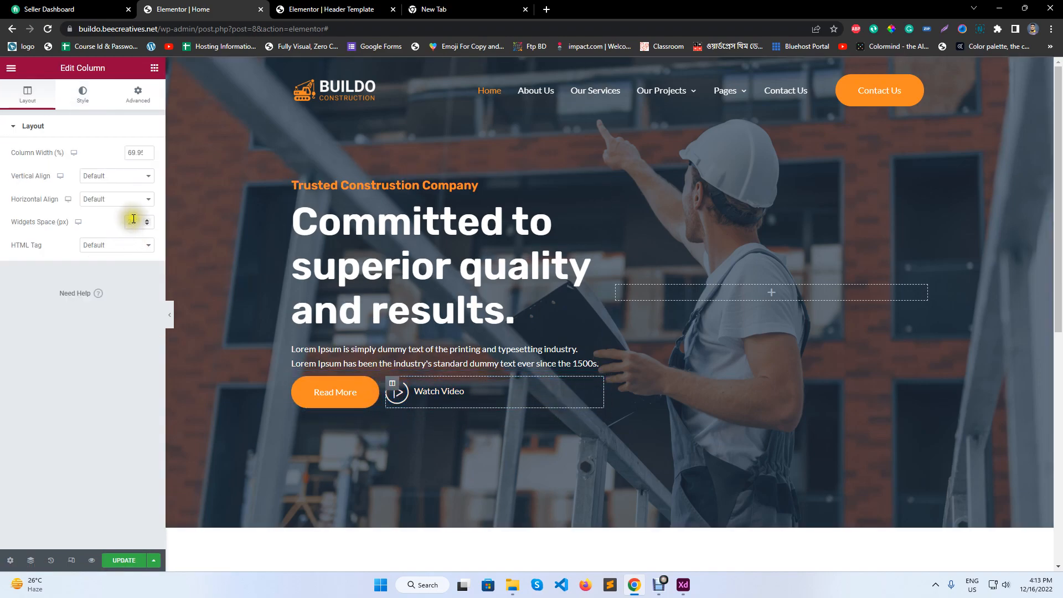
{"action": "left_click", "coordinate": [146, 156]}
{"action": "left_click", "coordinate": [147, 156]}
{"action": "left_click", "coordinate": [146, 156]}
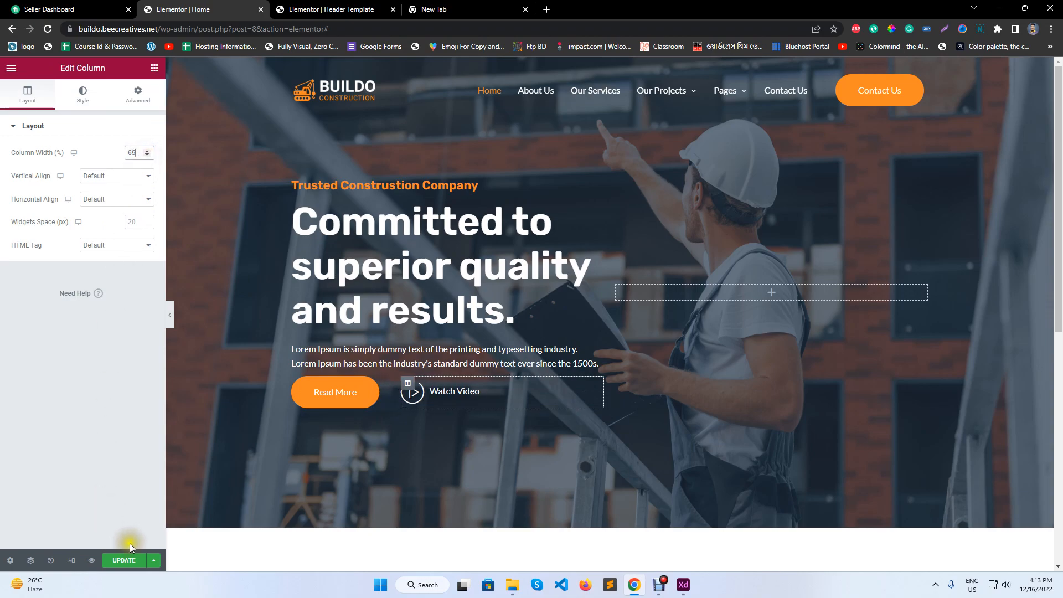
{"action": "left_click", "coordinate": [128, 558]}
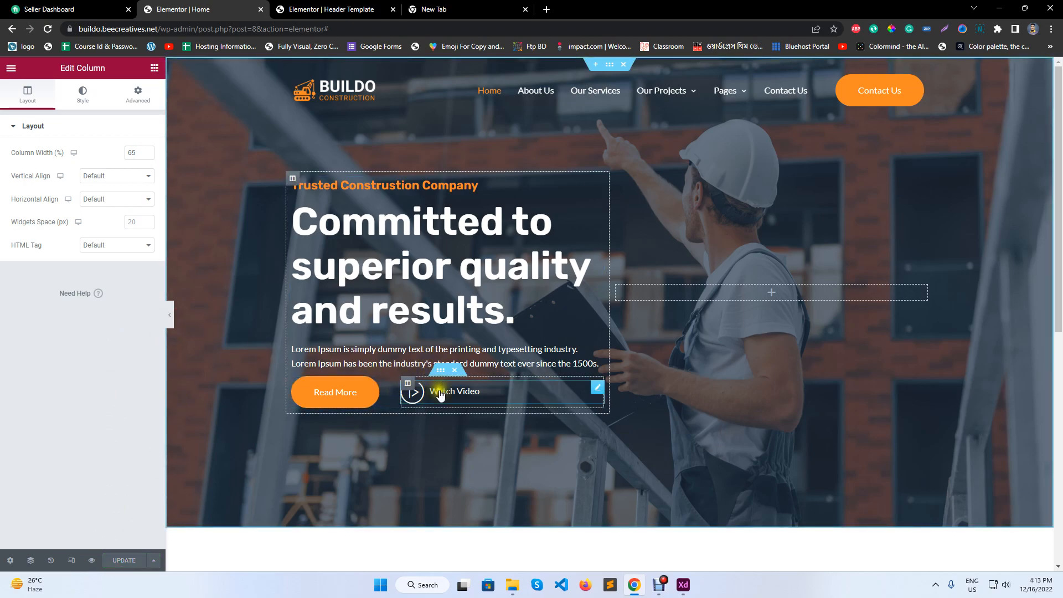
Step: Give the inner section holding the hero's two buttons a top margin of 20 px, update the page and check it at full width
{"action": "left_click", "coordinate": [440, 370]}
{"action": "left_click", "coordinate": [138, 95]}
{"action": "left_click", "coordinate": [140, 166]}
{"action": "left_click", "coordinate": [21, 166]}
{"action": "type", "text": "20"}
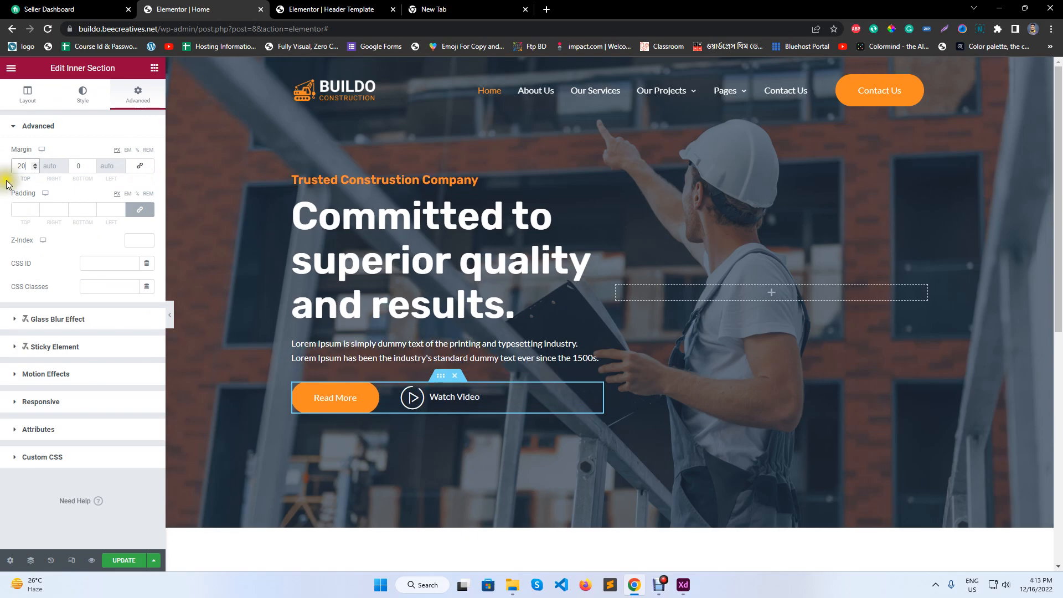
{"action": "left_click", "coordinate": [169, 315]}
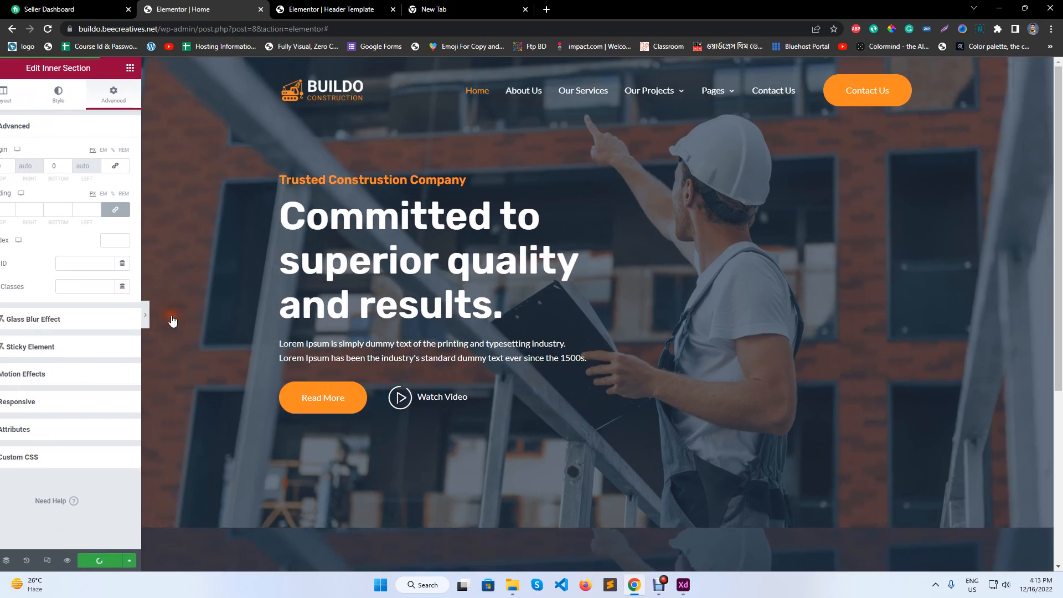
{"action": "left_click", "coordinate": [2, 315]}
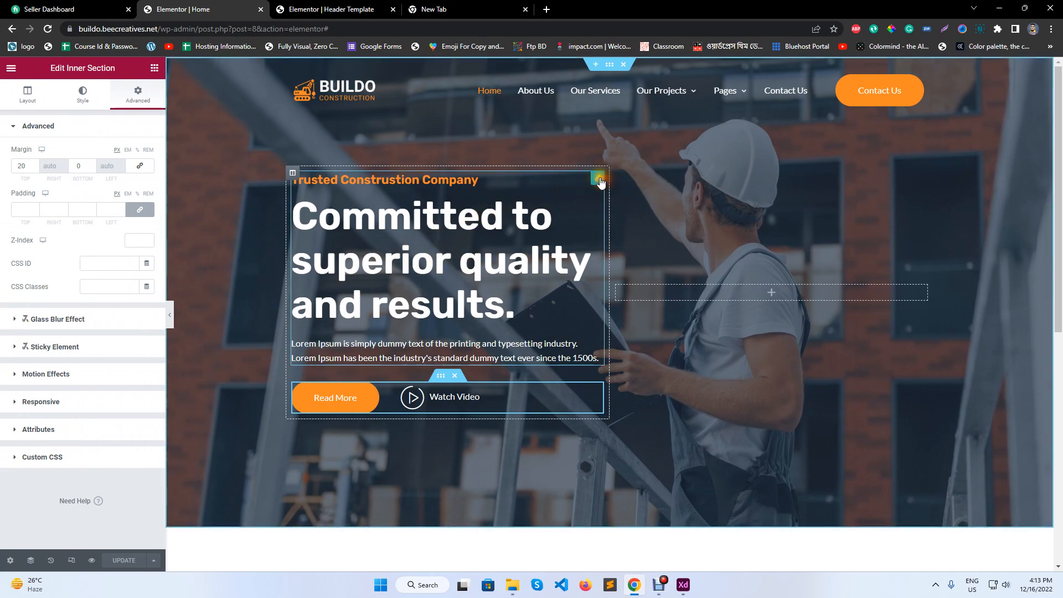
Step: Apply a Fade In Left entrance animation with Slow duration to the hero heading
{"action": "left_click", "coordinate": [604, 183]}
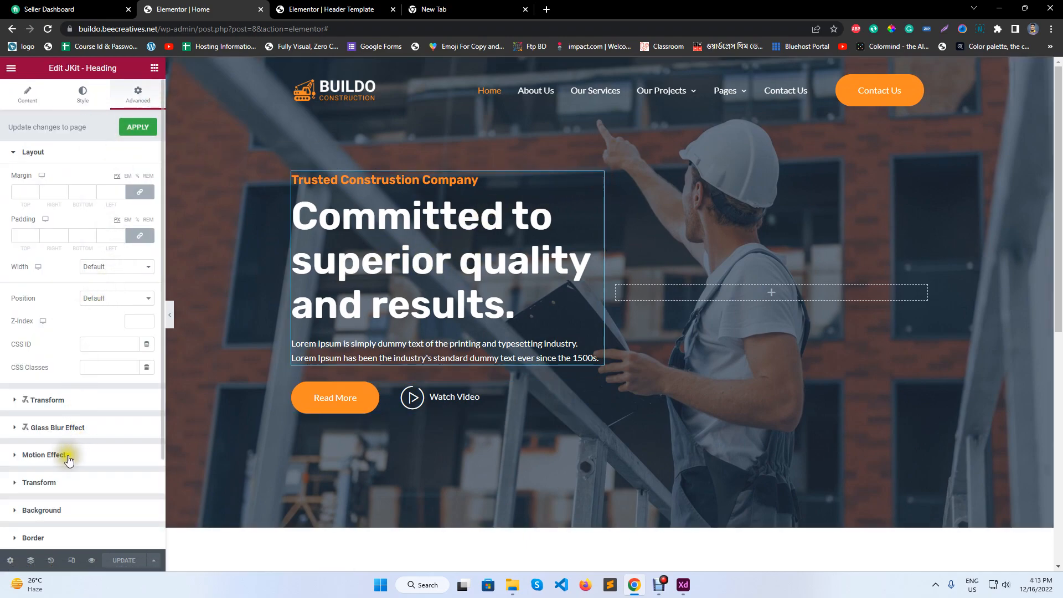
{"action": "left_click", "coordinate": [60, 454]}
{"action": "left_click", "coordinate": [97, 275]}
{"action": "scroll", "coordinate": [76, 359], "scroll_direction": "down", "scroll_amount": 4}
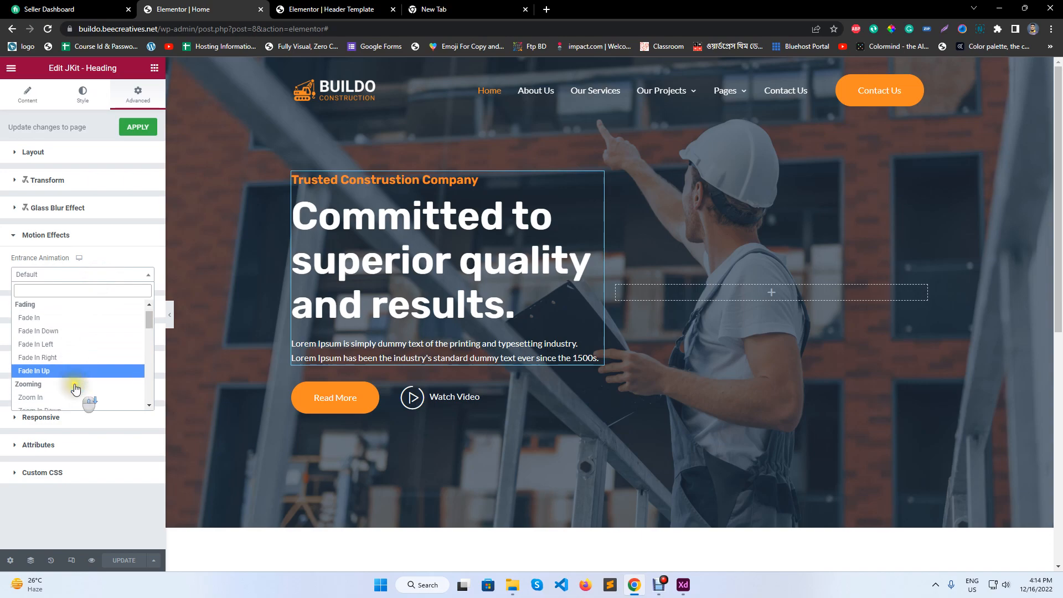
{"action": "scroll", "coordinate": [72, 374], "scroll_direction": "up", "scroll_amount": 5}
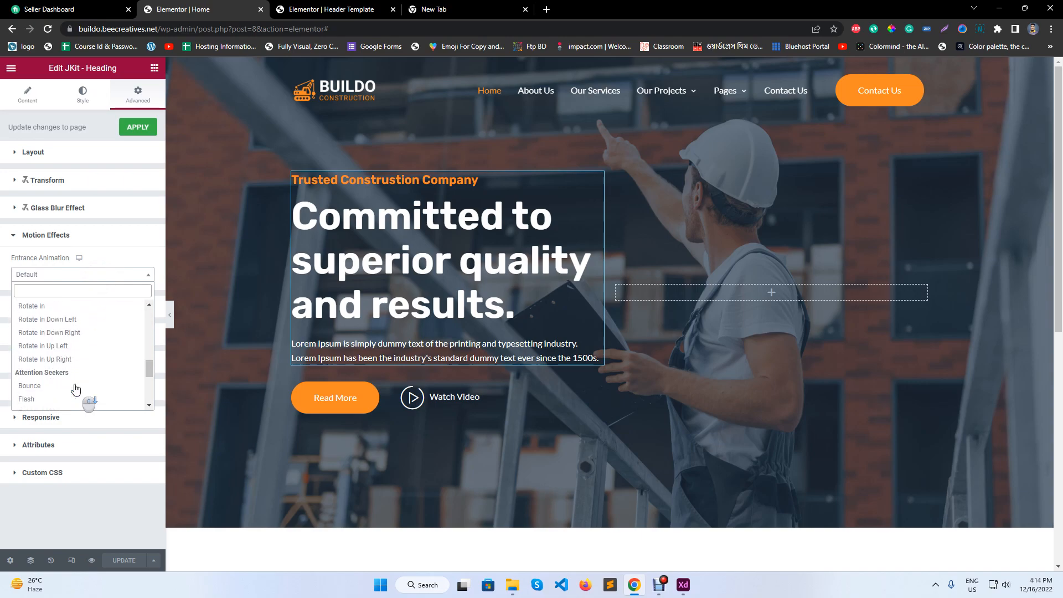
{"action": "left_click", "coordinate": [62, 359]}
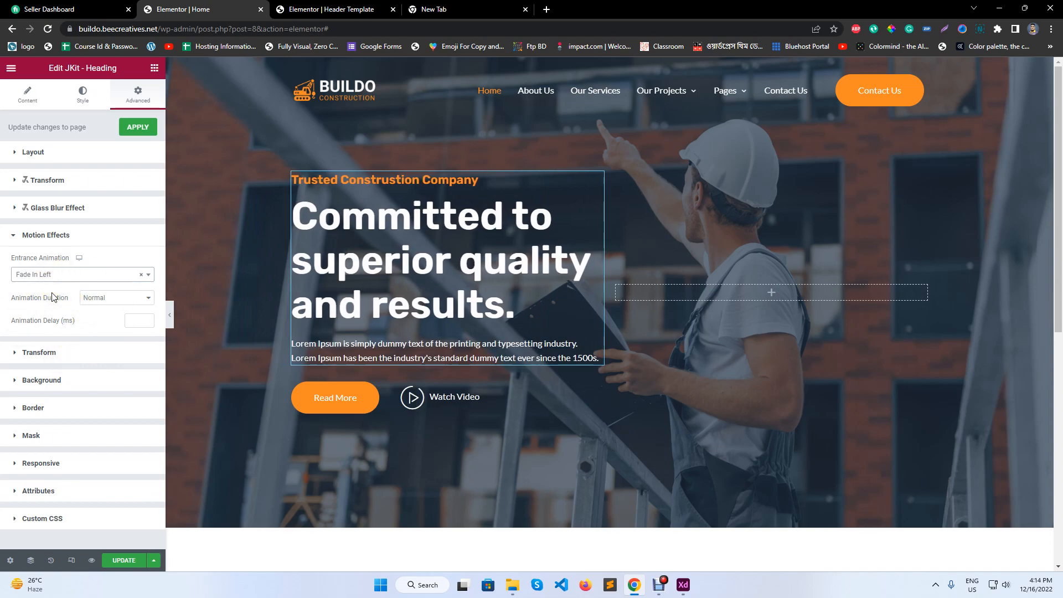
{"action": "left_click", "coordinate": [78, 297]}
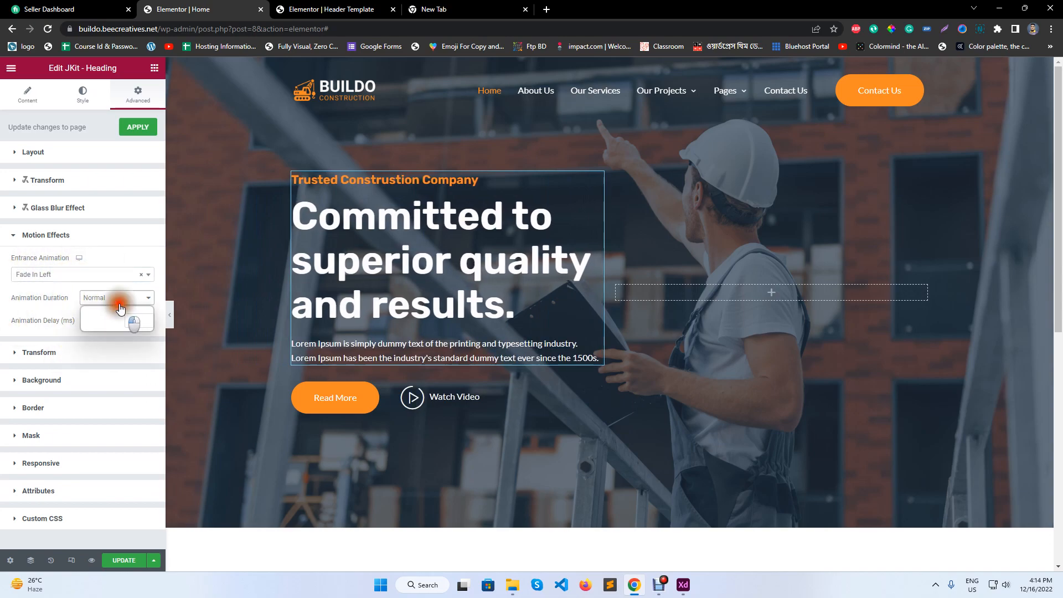
{"action": "left_click", "coordinate": [109, 311]}
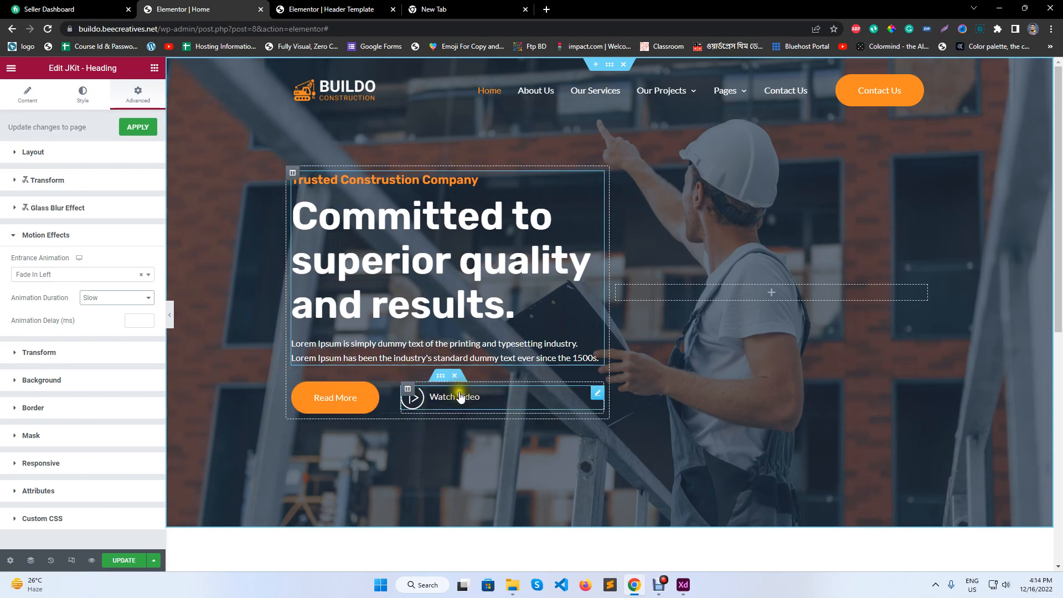
Step: Set the Read More button's hover animation to Bob
{"action": "left_click", "coordinate": [375, 403]}
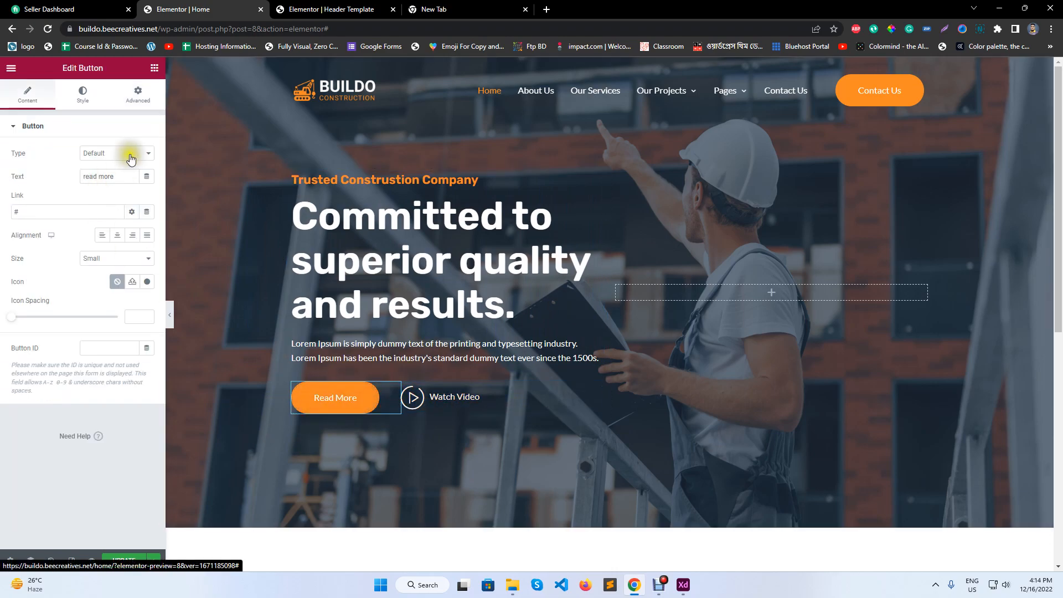
{"action": "left_click", "coordinate": [82, 94]}
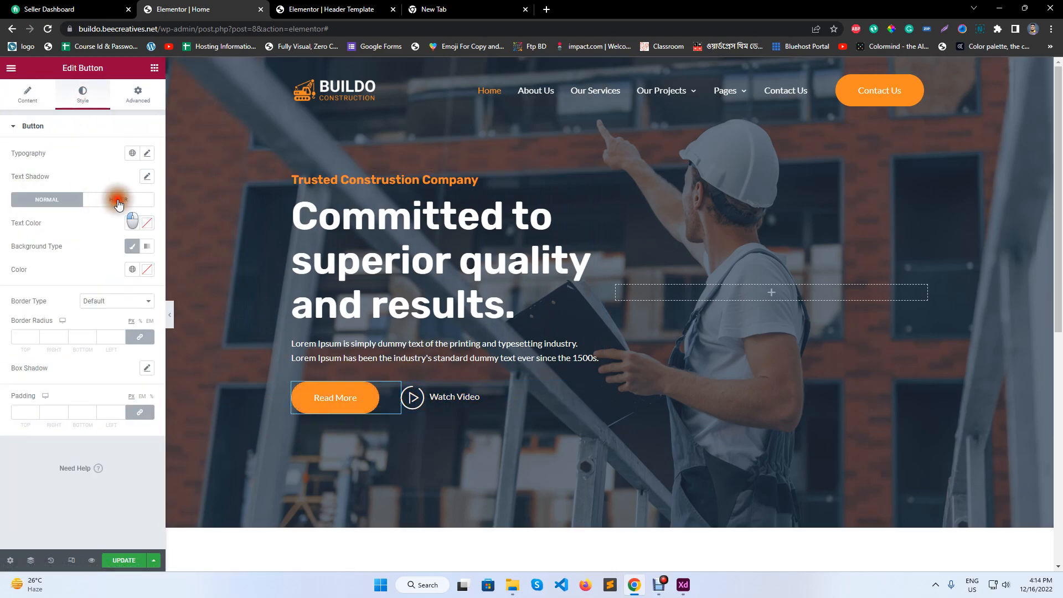
{"action": "left_click", "coordinate": [116, 199]}
{"action": "left_click", "coordinate": [67, 331]}
{"action": "scroll", "coordinate": [56, 399], "scroll_direction": "down", "scroll_amount": 5}
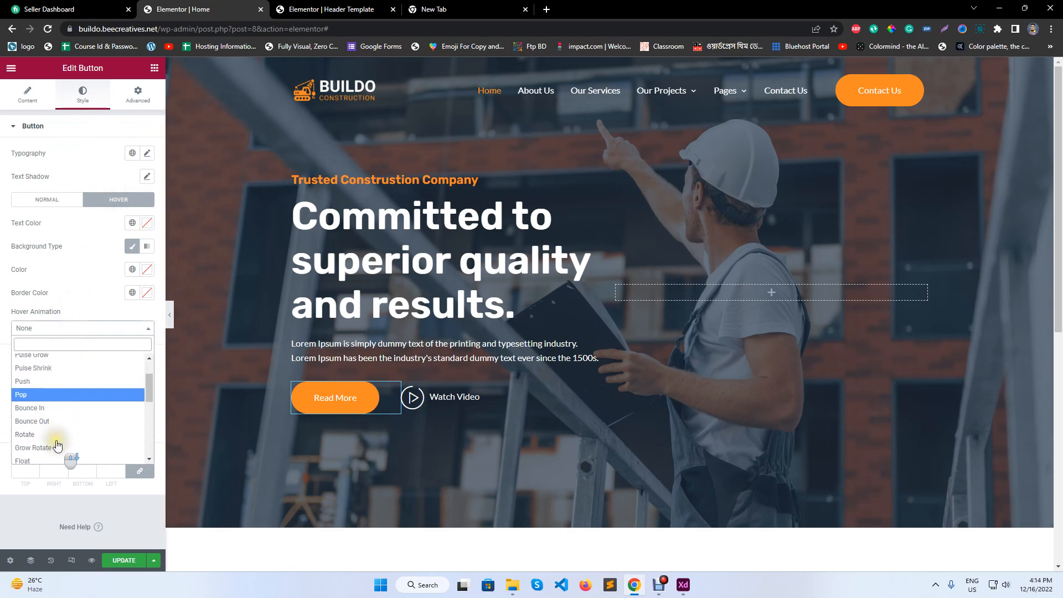
{"action": "left_click", "coordinate": [59, 425]}
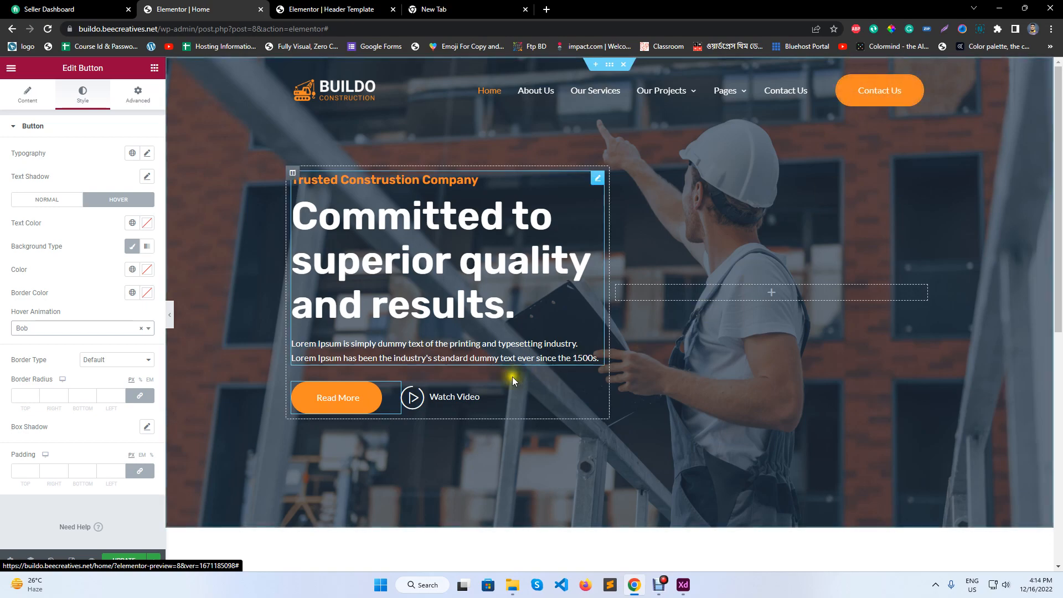
Step: Review the Watch Video button's hover style and content settings and update the page
{"action": "left_click", "coordinate": [479, 398]}
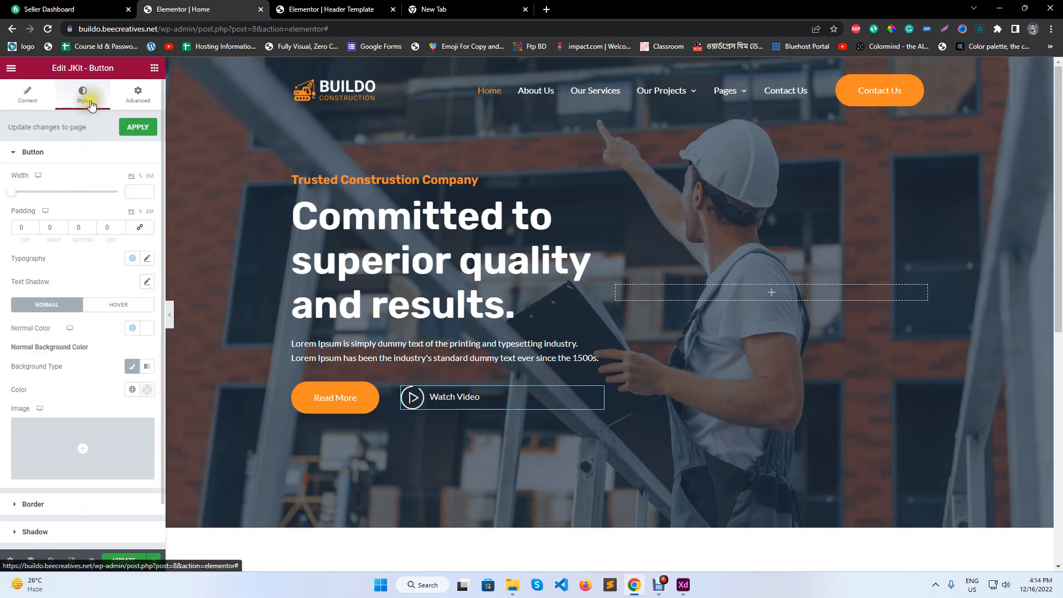
{"action": "scroll", "coordinate": [95, 317], "scroll_direction": "down", "scroll_amount": 1}
{"action": "left_click", "coordinate": [116, 259]}
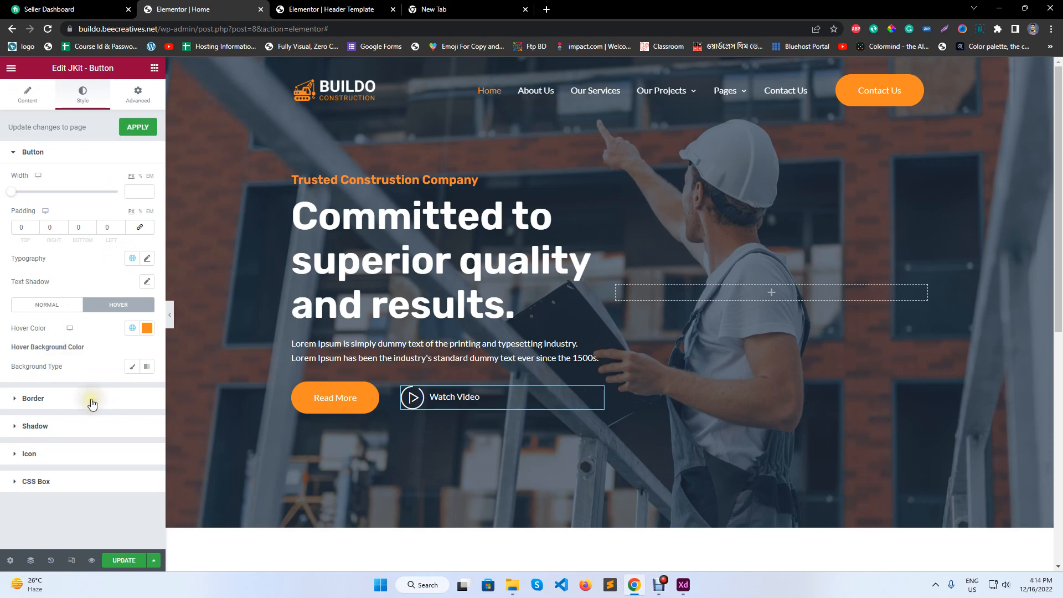
{"action": "left_click", "coordinate": [25, 97]}
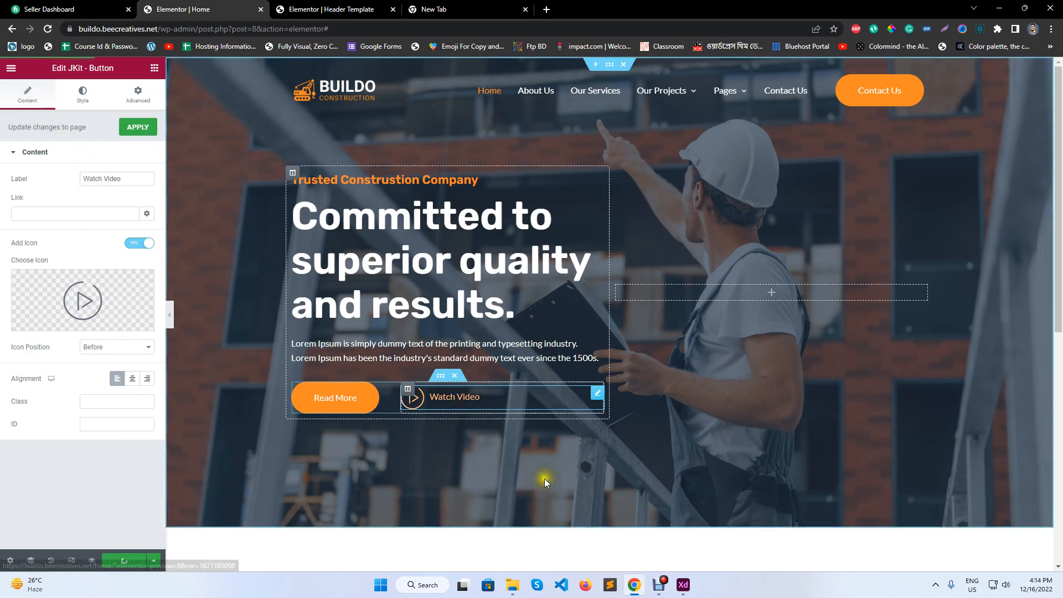
{"action": "left_click", "coordinate": [659, 585]}
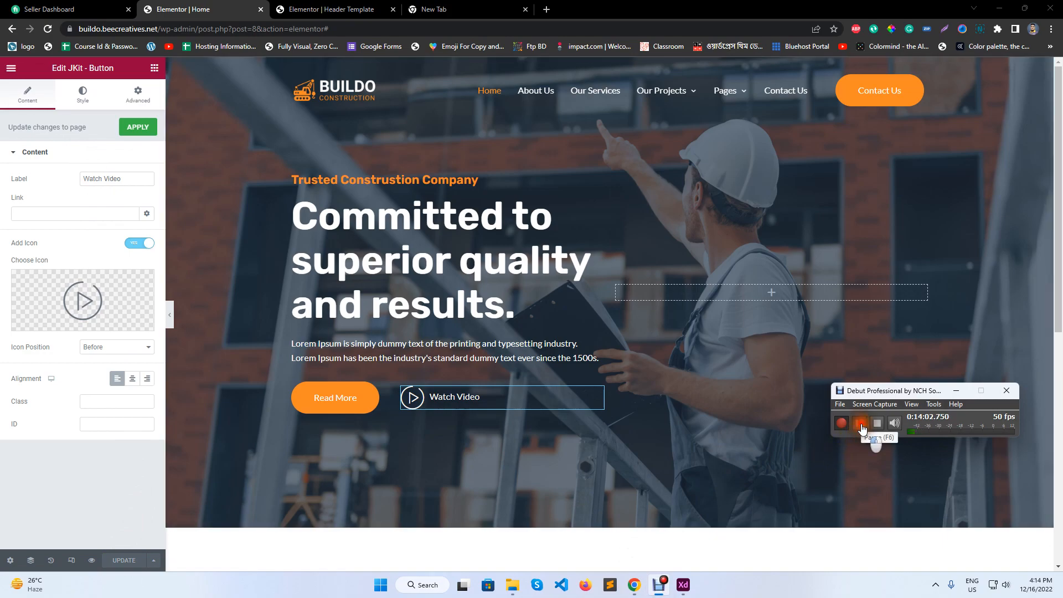
{"action": "left_click", "coordinate": [857, 425]}
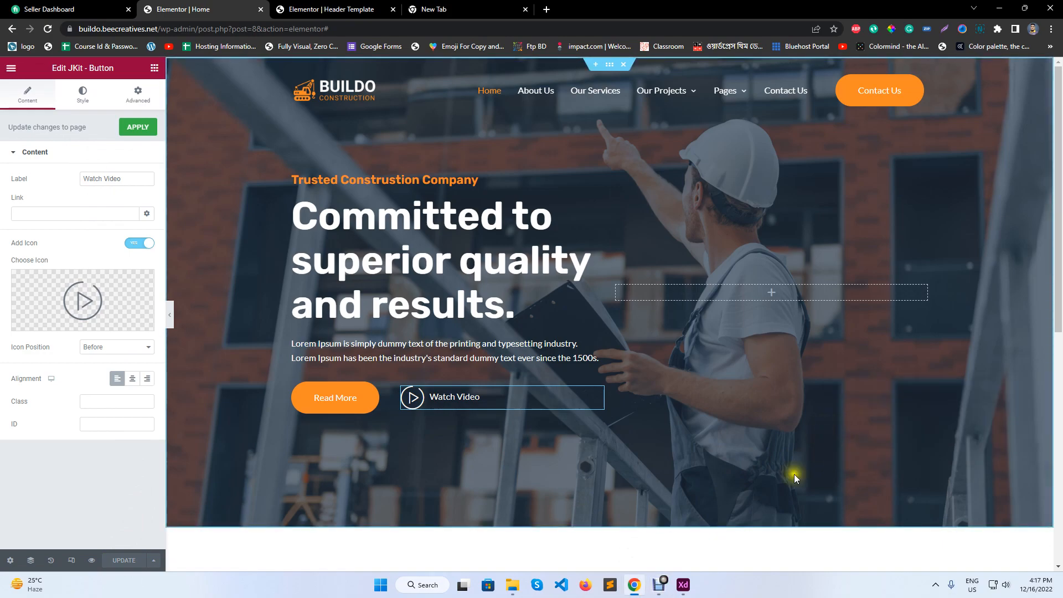
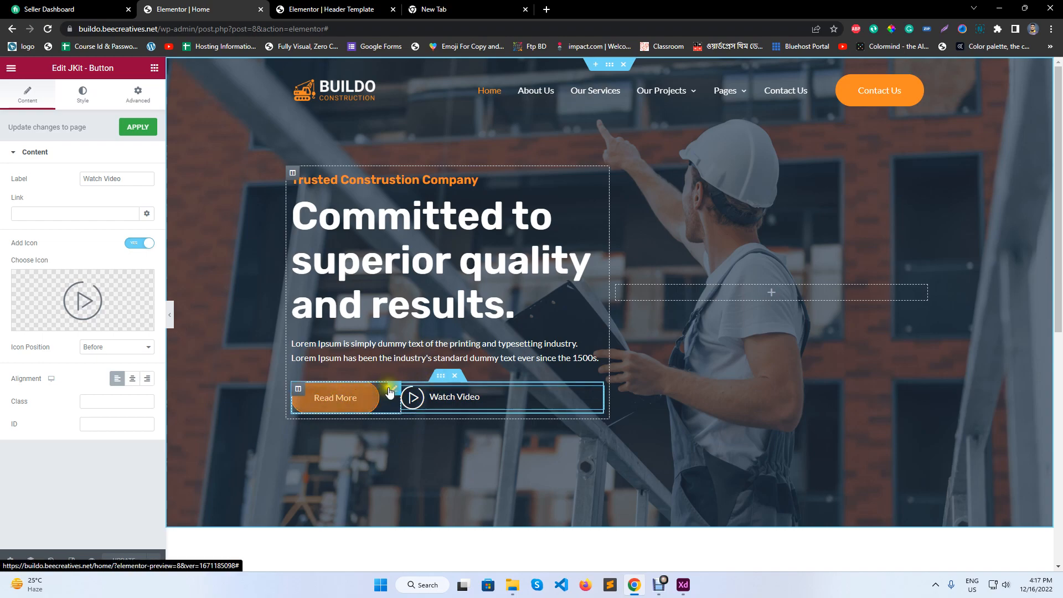
Step: Apply a Fade In Up entrance animation with Slow duration to the Read More button
{"action": "left_click", "coordinate": [137, 97]}
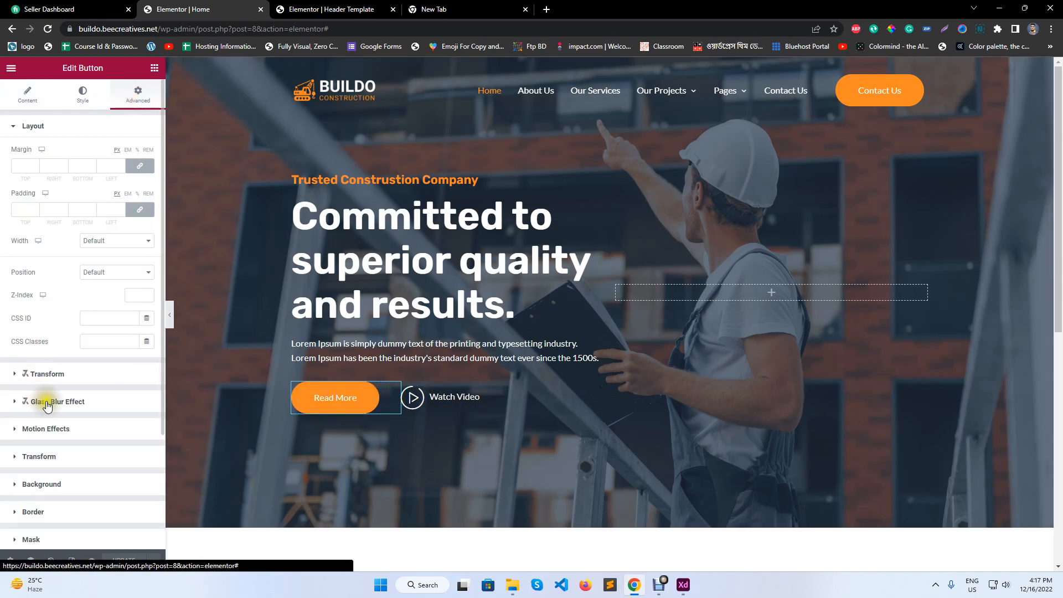
{"action": "left_click", "coordinate": [61, 431]}
{"action": "left_click", "coordinate": [94, 248]}
{"action": "scroll", "coordinate": [83, 332], "scroll_direction": "down", "scroll_amount": 3}
{"action": "scroll", "coordinate": [75, 310], "scroll_direction": "up", "scroll_amount": 3}
{"action": "left_click", "coordinate": [72, 304]}
{"action": "left_click", "coordinate": [99, 272]}
{"action": "left_click", "coordinate": [107, 284]}
Step: Apply a Fade In Up entrance animation with Slow duration to the Watch Video button, update the page and check it at full width
{"action": "left_click", "coordinate": [492, 398]}
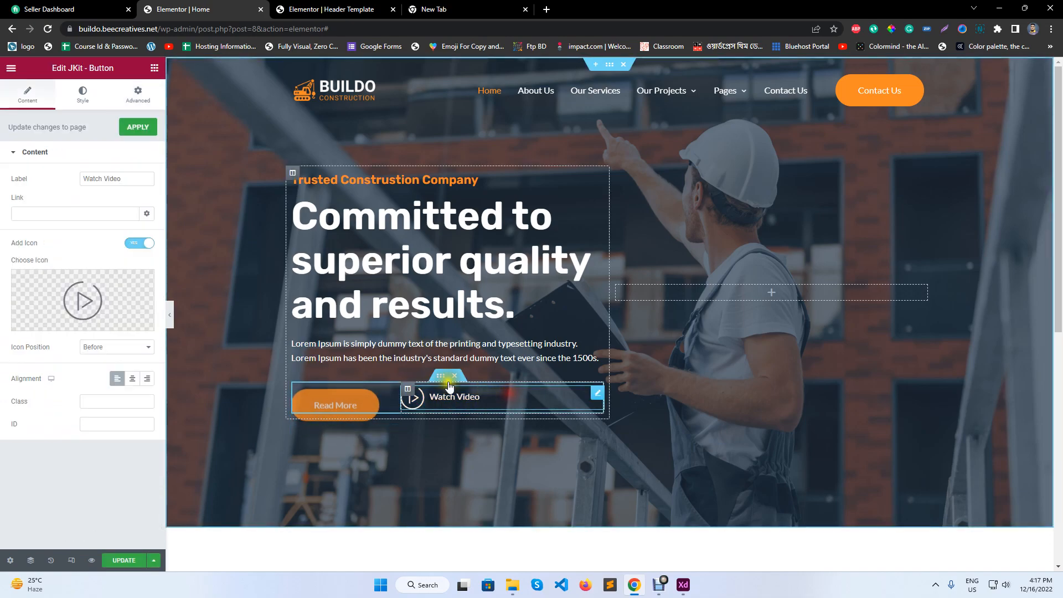
{"action": "left_click", "coordinate": [138, 94]}
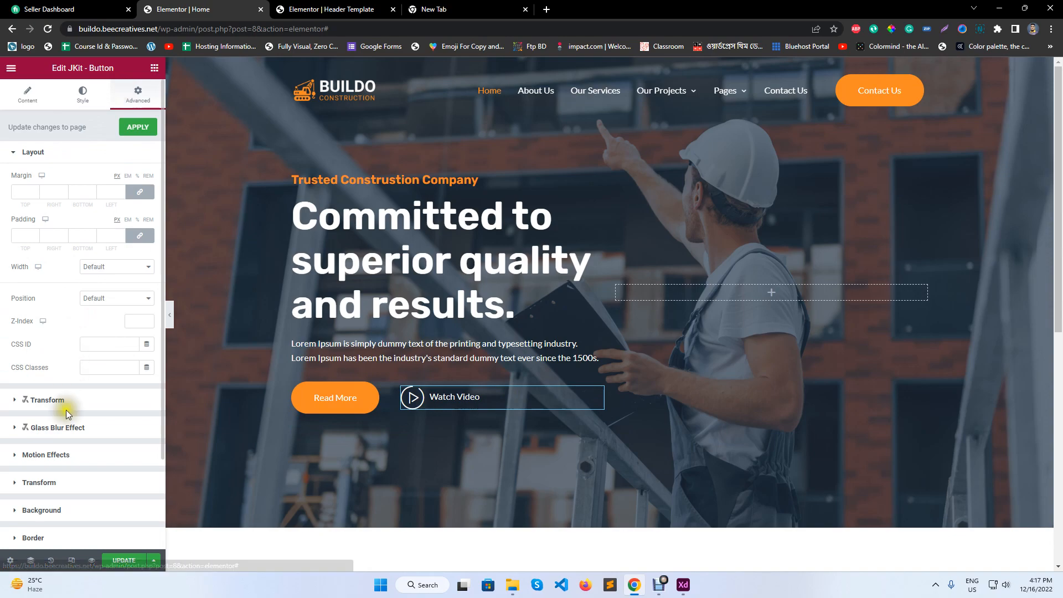
{"action": "left_click", "coordinate": [61, 453]}
{"action": "left_click", "coordinate": [105, 274]}
{"action": "scroll", "coordinate": [88, 354], "scroll_direction": "down", "scroll_amount": 3}
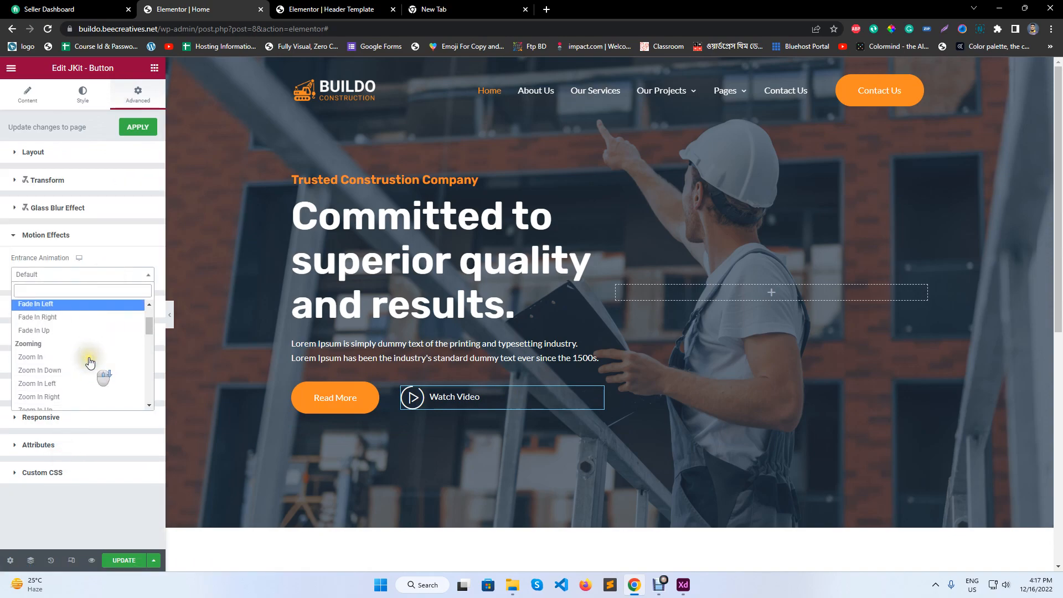
{"action": "left_click", "coordinate": [81, 327]}
{"action": "left_click", "coordinate": [123, 304]}
{"action": "left_click", "coordinate": [116, 316]}
{"action": "left_click", "coordinate": [115, 302]}
{"action": "left_click", "coordinate": [114, 309]}
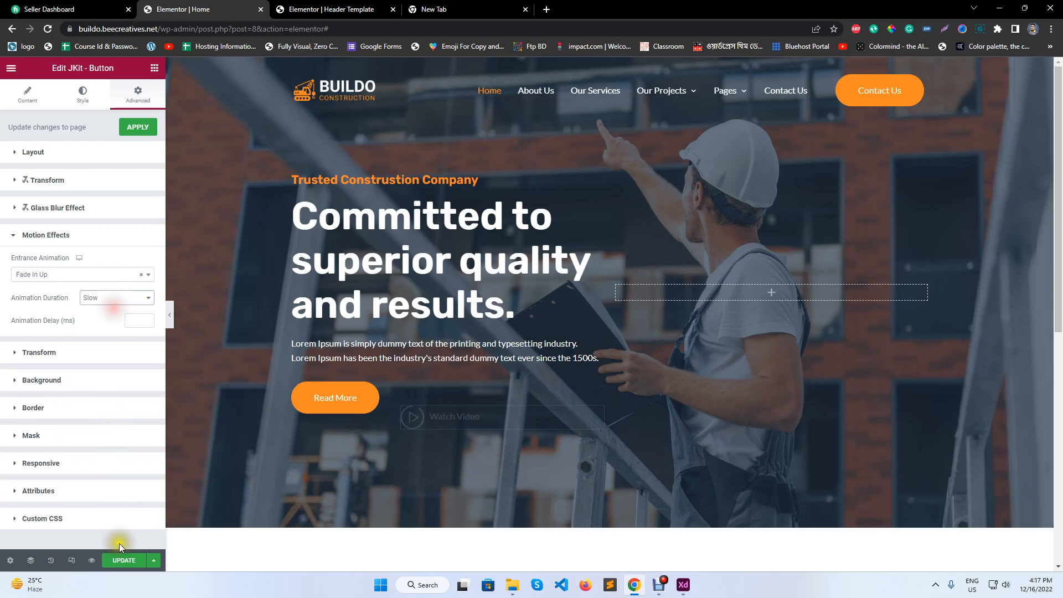
{"action": "left_click", "coordinate": [170, 315]}
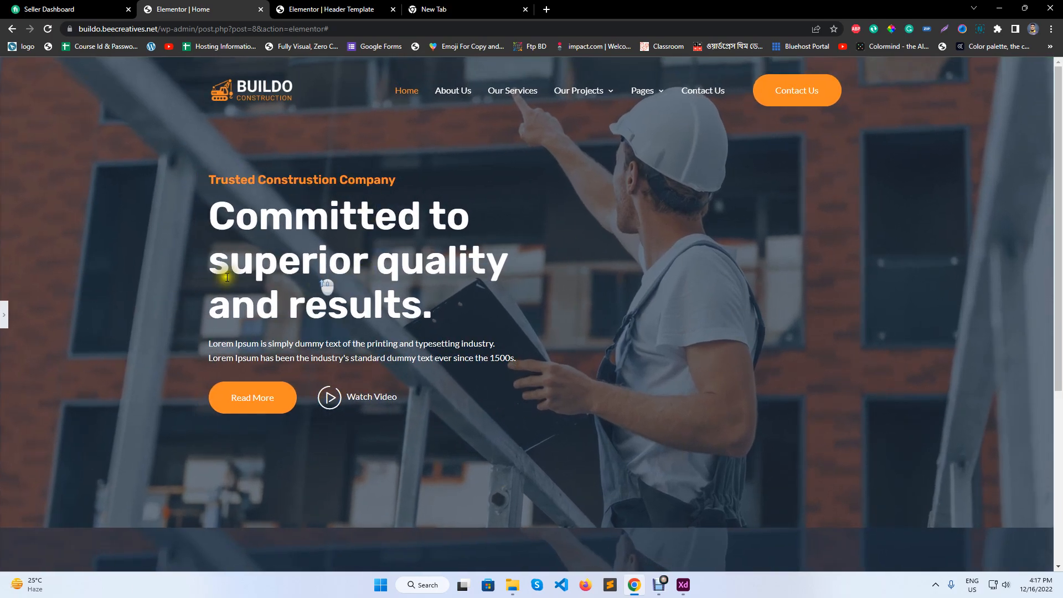
{"action": "left_click", "coordinate": [3, 315]}
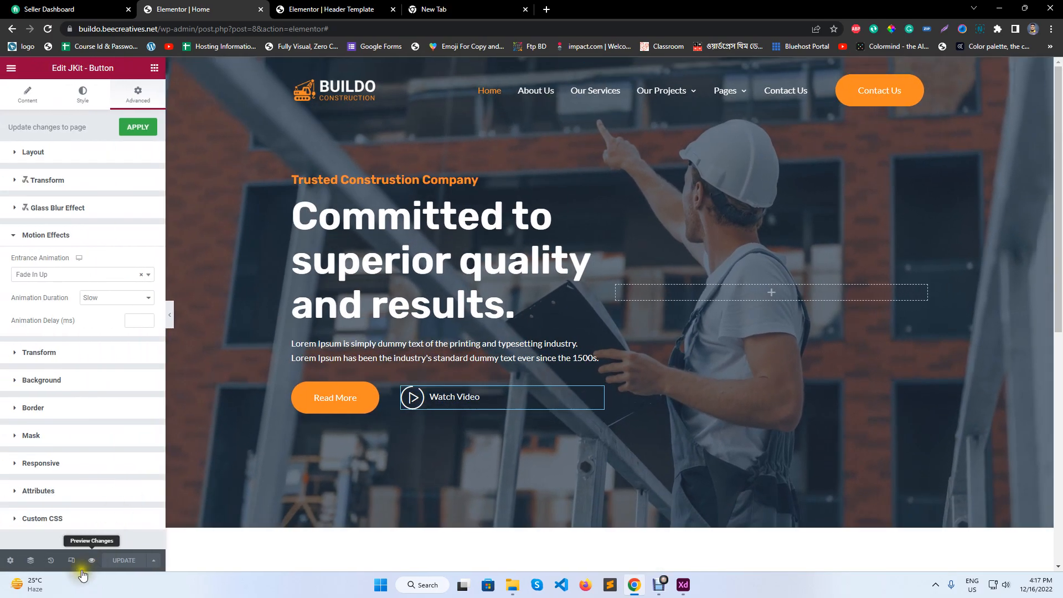
Step: Switch to the tablet preview and set the hero's empty column width to 100%
{"action": "left_click", "coordinate": [71, 561]}
{"action": "left_click", "coordinate": [566, 67]}
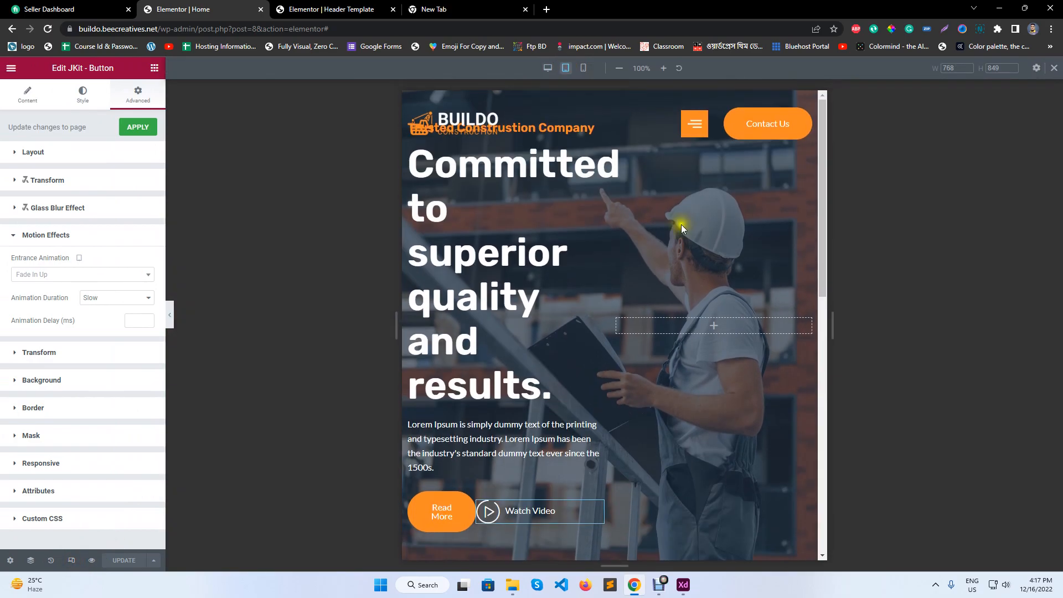
{"action": "left_click", "coordinate": [617, 321]}
{"action": "left_click", "coordinate": [137, 154]}
{"action": "type", "text": "100"}
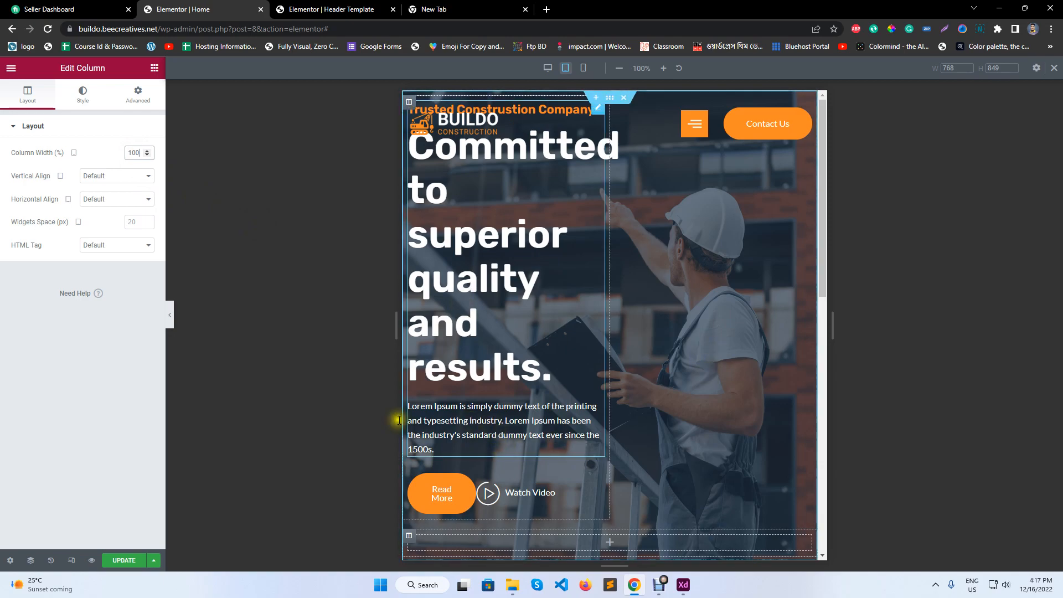
Step: Set the tablet width of the hero's text column to 100% via the Navigator and check the layout without the editing controls
{"action": "left_click", "coordinate": [30, 560]}
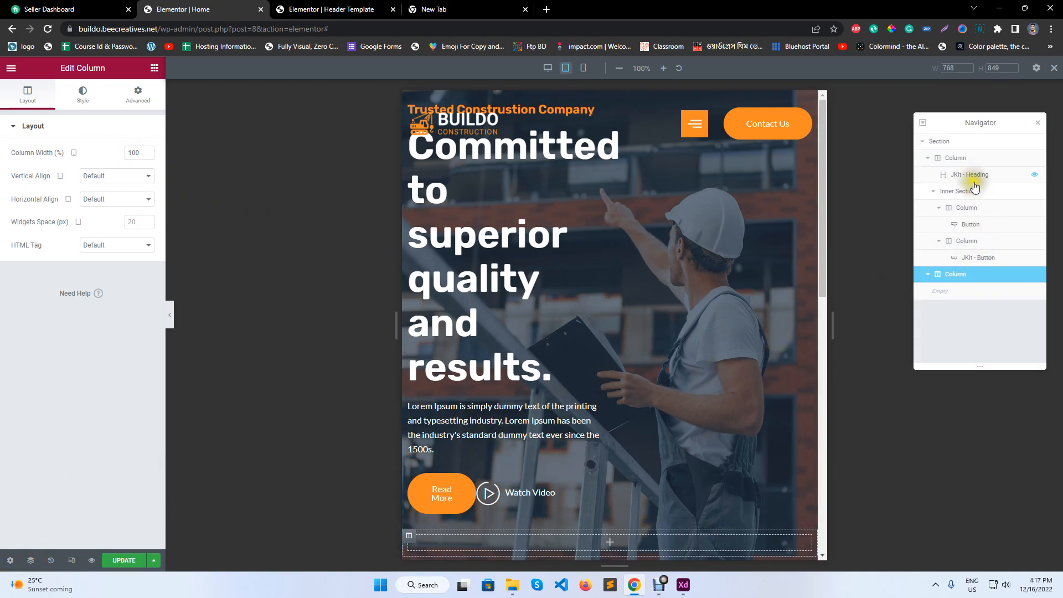
{"action": "left_click", "coordinate": [968, 159]}
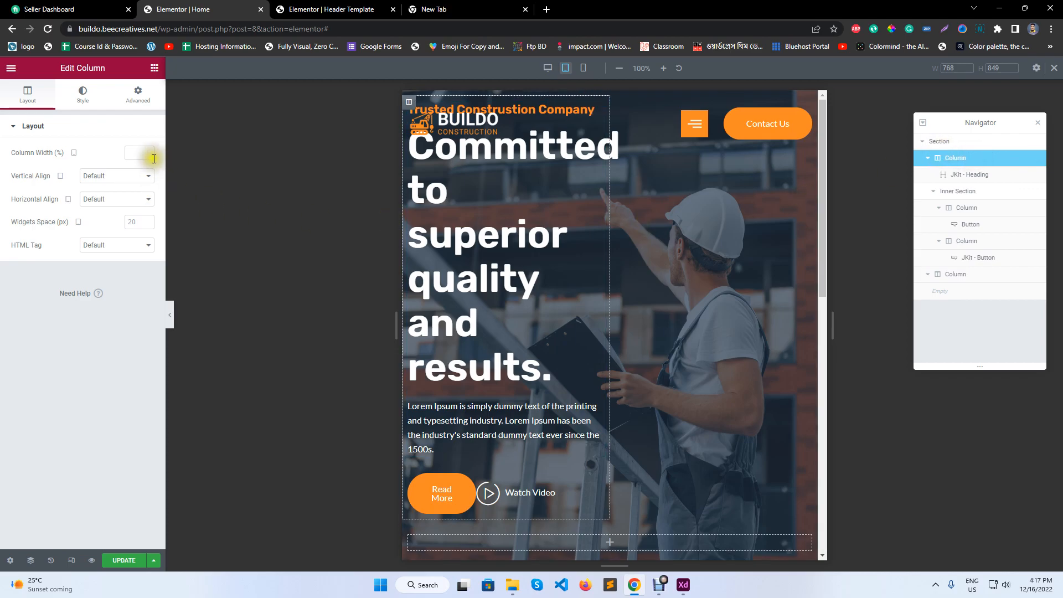
{"action": "type", "text": "100"}
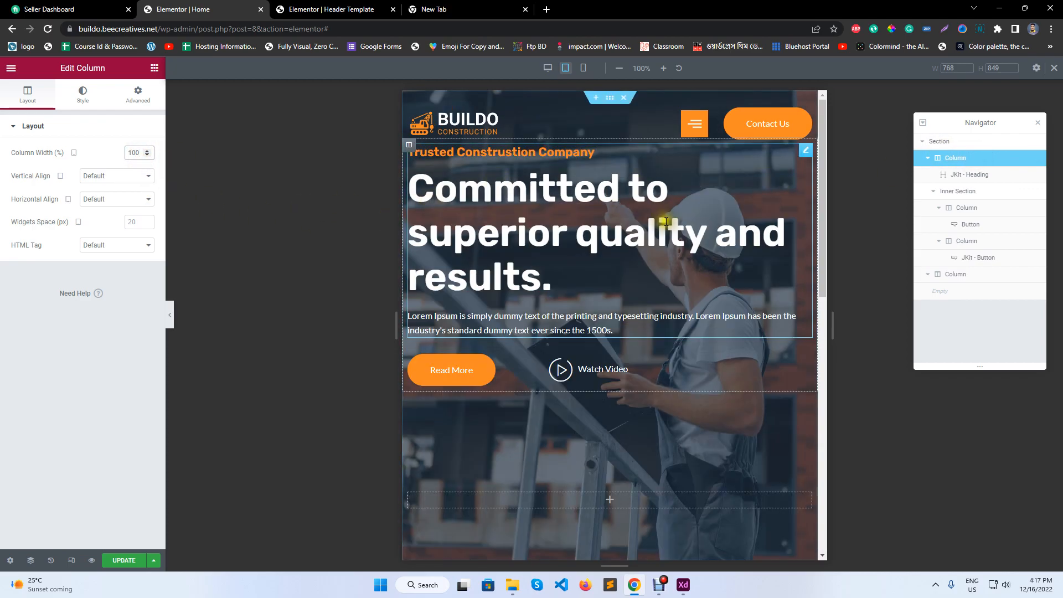
{"action": "left_click", "coordinate": [601, 410]}
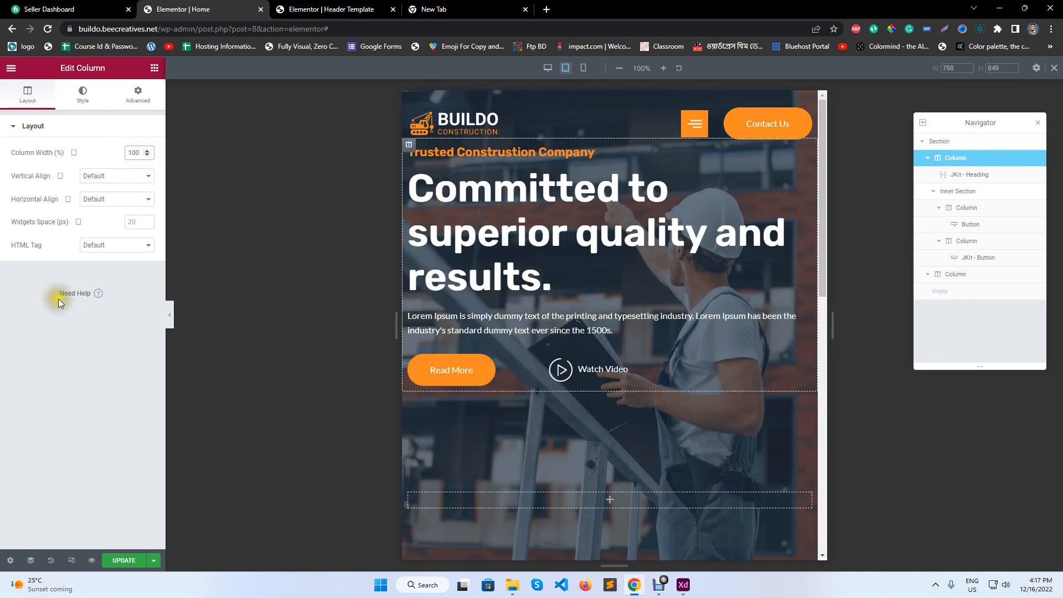
{"action": "left_click", "coordinate": [173, 322]}
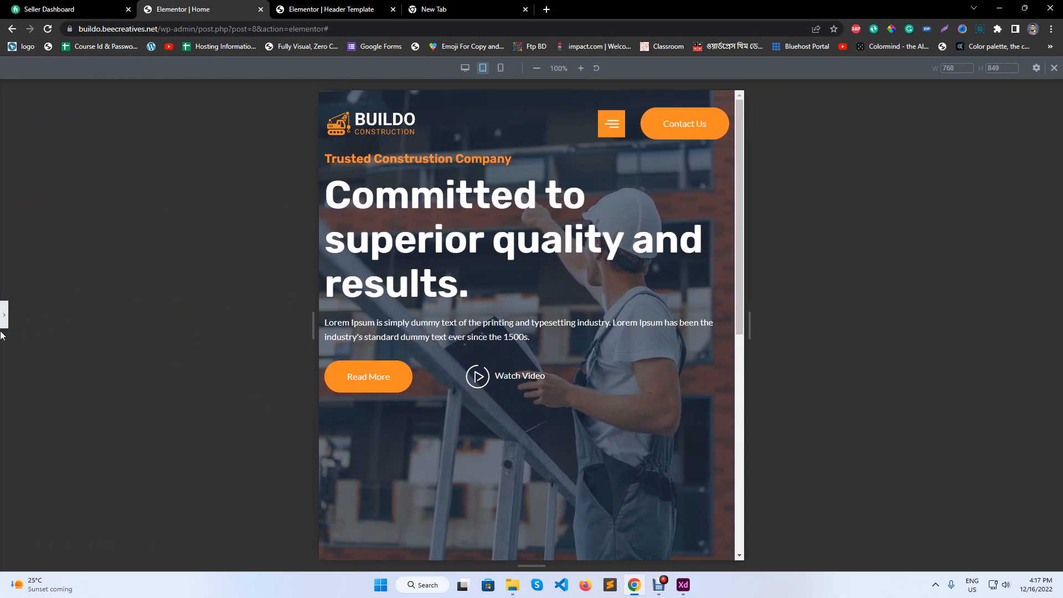
{"action": "left_click", "coordinate": [3, 313]}
Step: Set the hero section's vertical alignment to Middle
{"action": "left_click", "coordinate": [945, 142]}
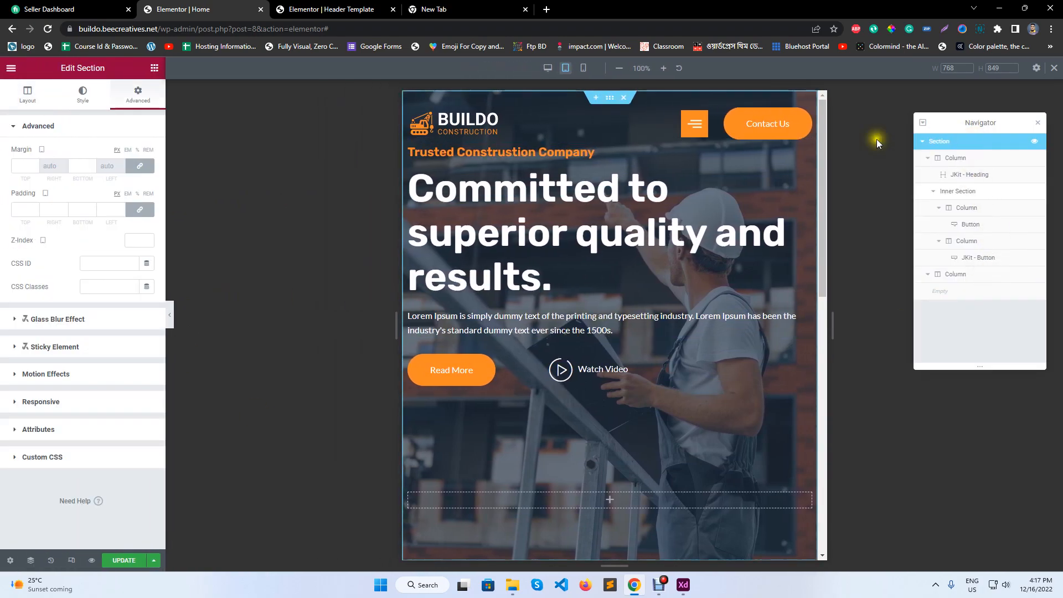
{"action": "left_click", "coordinate": [31, 102]}
{"action": "left_click", "coordinate": [118, 316]}
{"action": "left_click", "coordinate": [115, 346]}
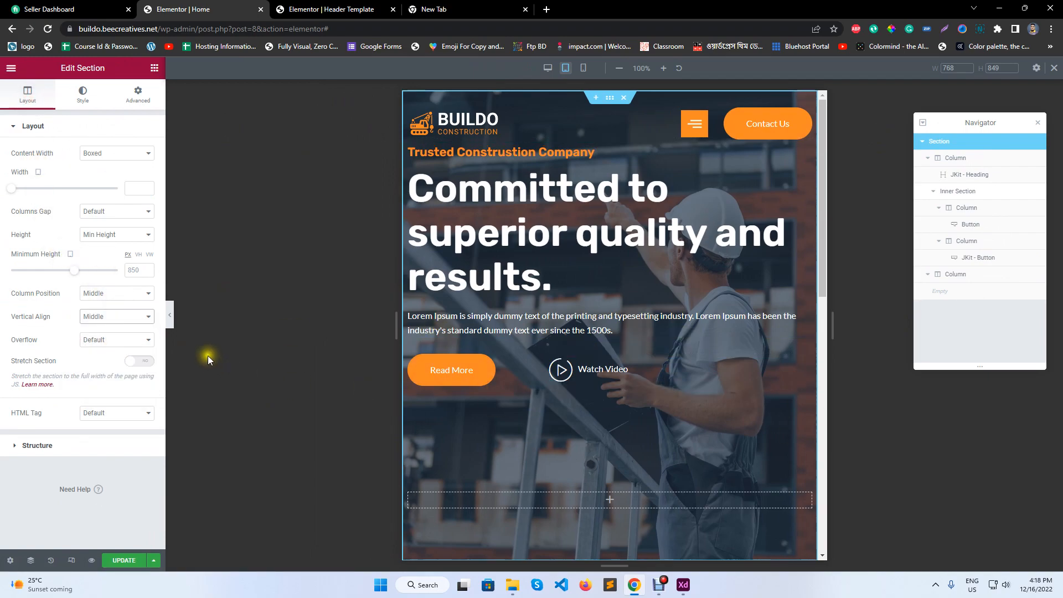
Step: Hide the hero's empty column on tablet and mobile, update the page and check the layout without the editing controls
{"action": "left_click", "coordinate": [171, 314]}
{"action": "left_click", "coordinate": [3, 321]}
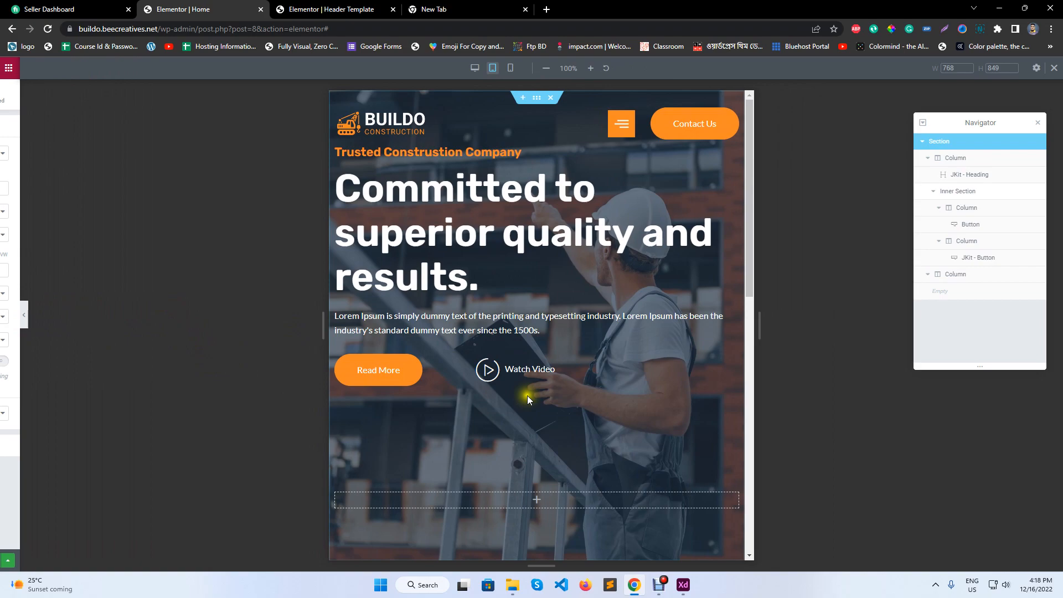
{"action": "scroll", "coordinate": [503, 488], "scroll_direction": "down", "scroll_amount": 1}
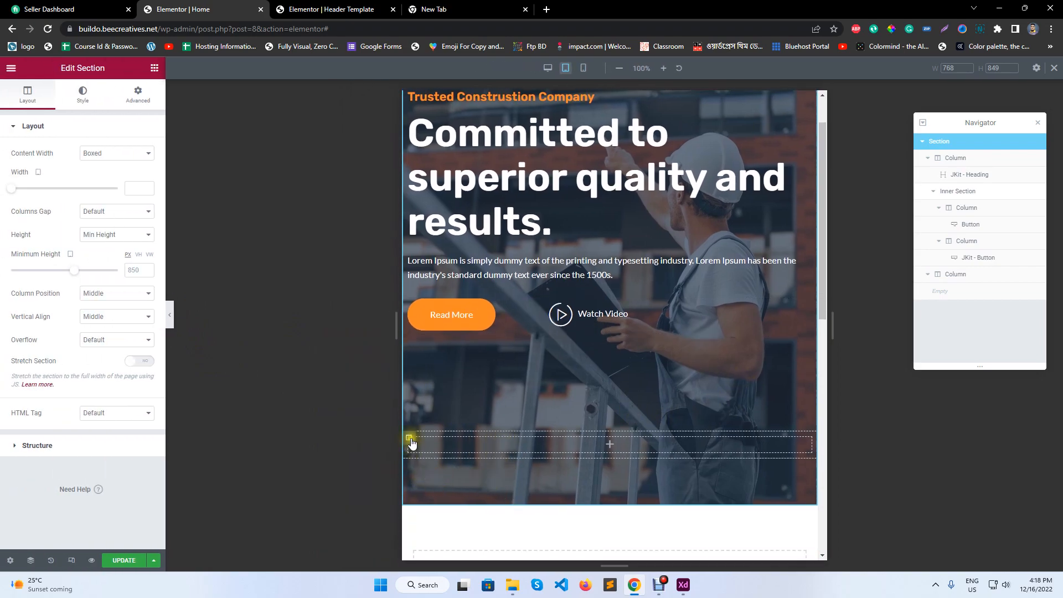
{"action": "left_click", "coordinate": [409, 438]}
{"action": "left_click", "coordinate": [138, 94]}
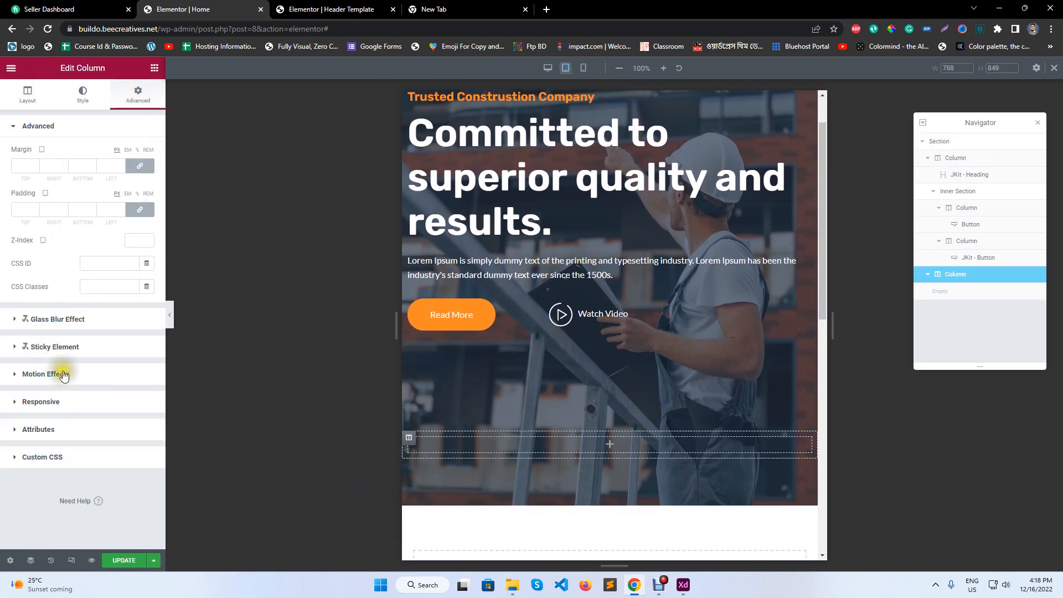
{"action": "left_click", "coordinate": [68, 403]}
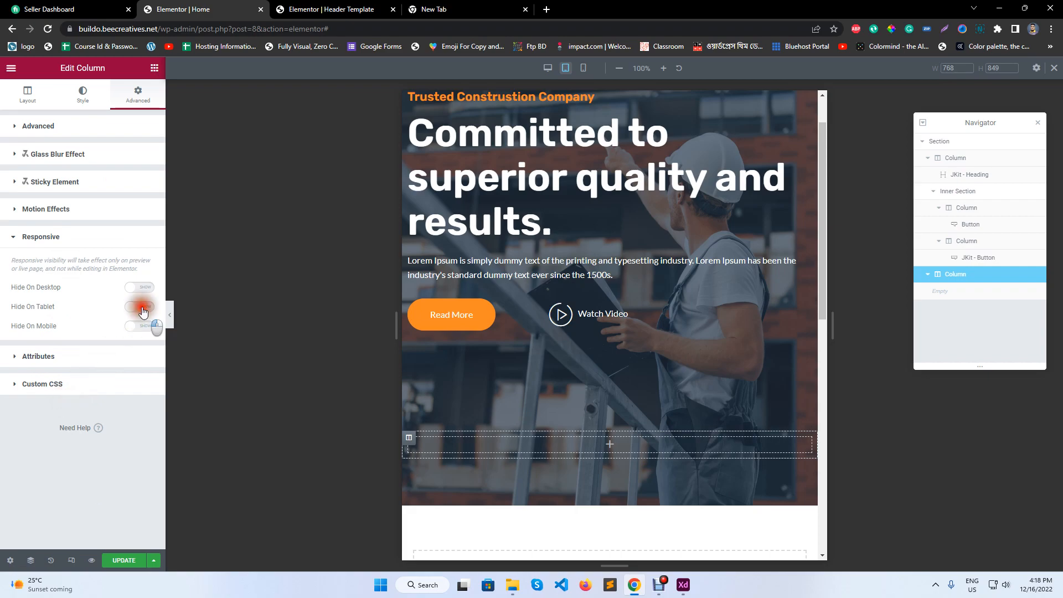
{"action": "left_click", "coordinate": [142, 308]}
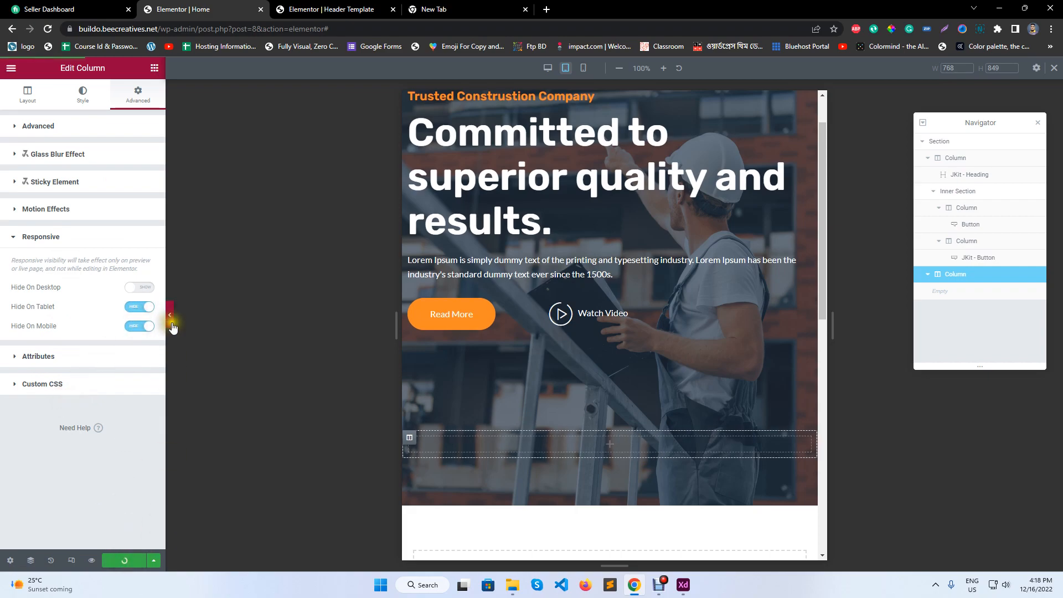
{"action": "left_click", "coordinate": [171, 324]}
{"action": "scroll", "coordinate": [514, 395], "scroll_direction": "down", "scroll_amount": 1}
{"action": "scroll", "coordinate": [514, 396], "scroll_direction": "up", "scroll_amount": 1}
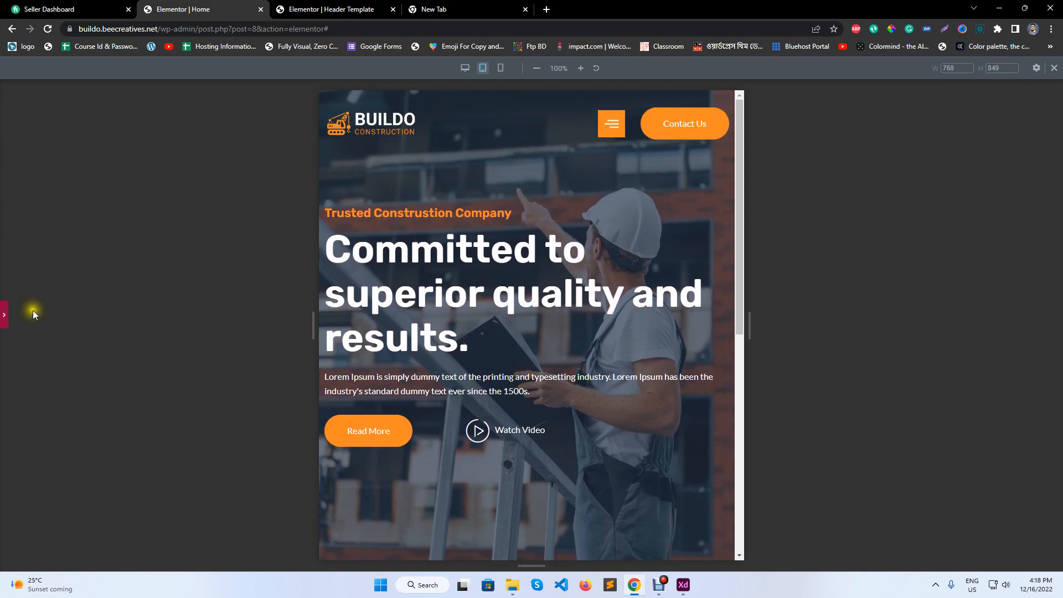
Step: Try Bottom as the hero section's vertical alignment and return it to Middle
{"action": "left_click", "coordinate": [4, 314]}
{"action": "scroll", "coordinate": [757, 337], "scroll_direction": "down", "scroll_amount": 1}
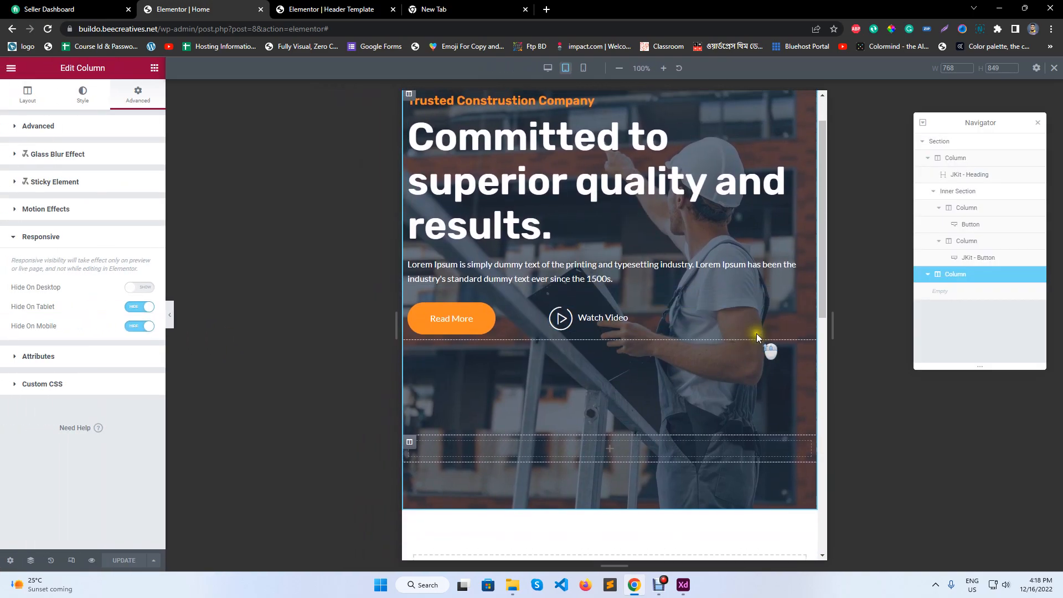
{"action": "scroll", "coordinate": [757, 337], "scroll_direction": "up", "scroll_amount": 1}
{"action": "left_click", "coordinate": [978, 142]}
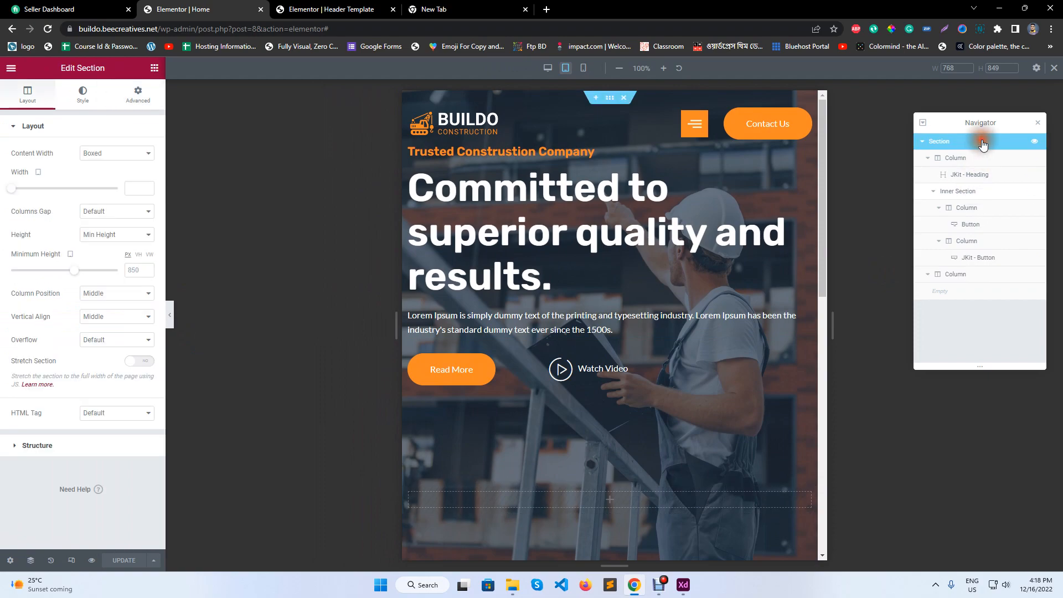
{"action": "left_click", "coordinate": [107, 317]}
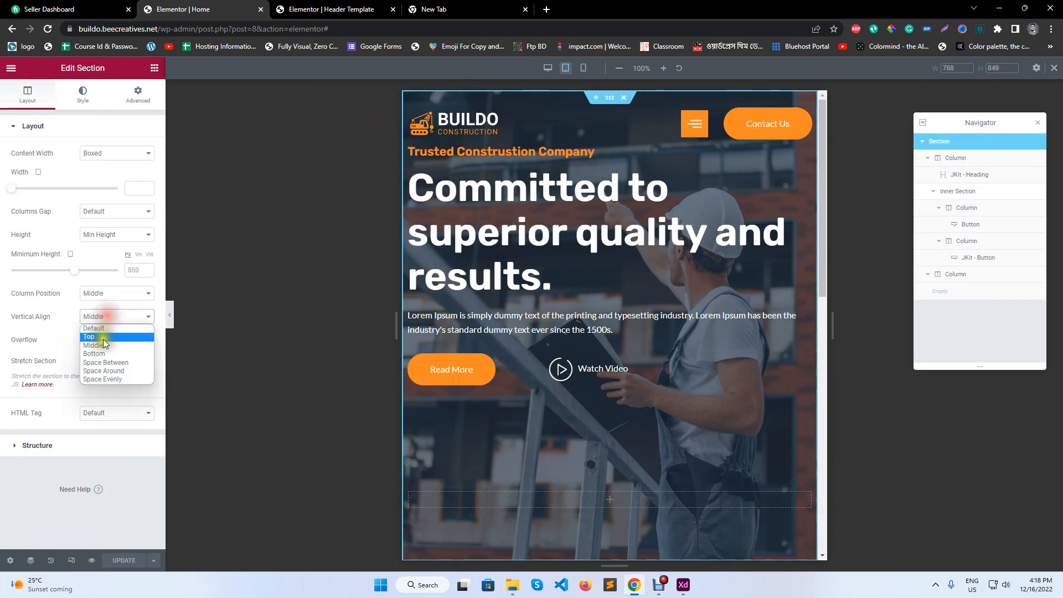
{"action": "left_click", "coordinate": [102, 353]}
{"action": "left_click", "coordinate": [111, 318]}
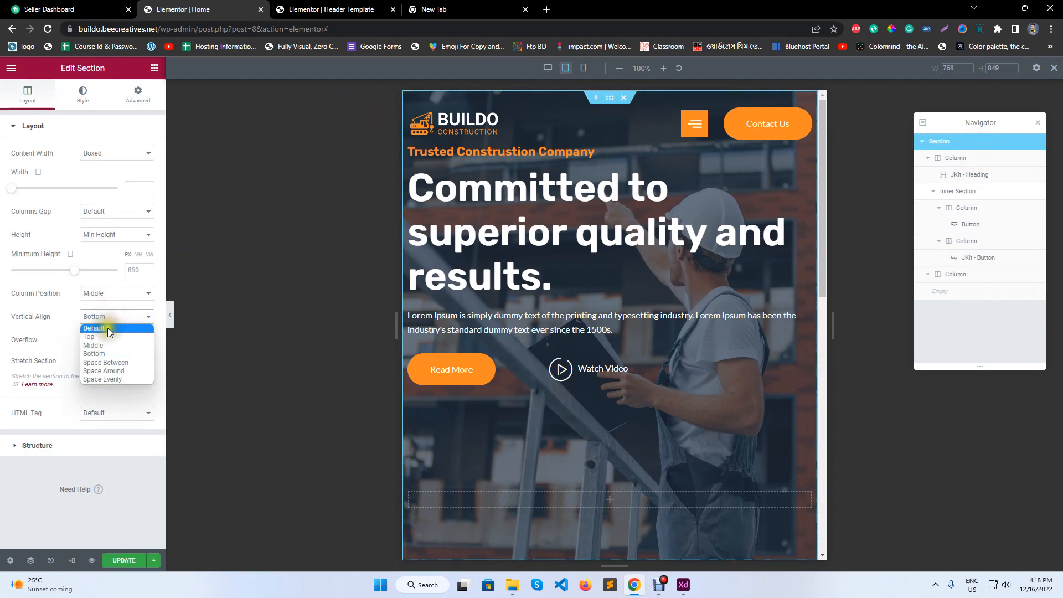
{"action": "left_click", "coordinate": [108, 345]}
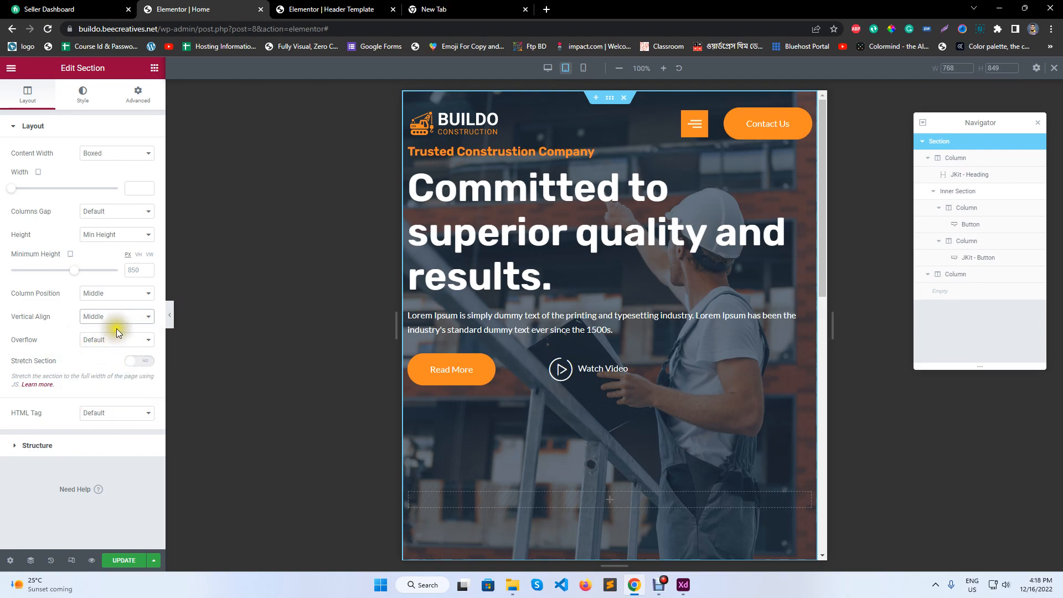
Step: Try Bottom as the hero section's column position, check the layout and return it to Middle
{"action": "left_click", "coordinate": [114, 293]}
{"action": "left_click", "coordinate": [113, 330]}
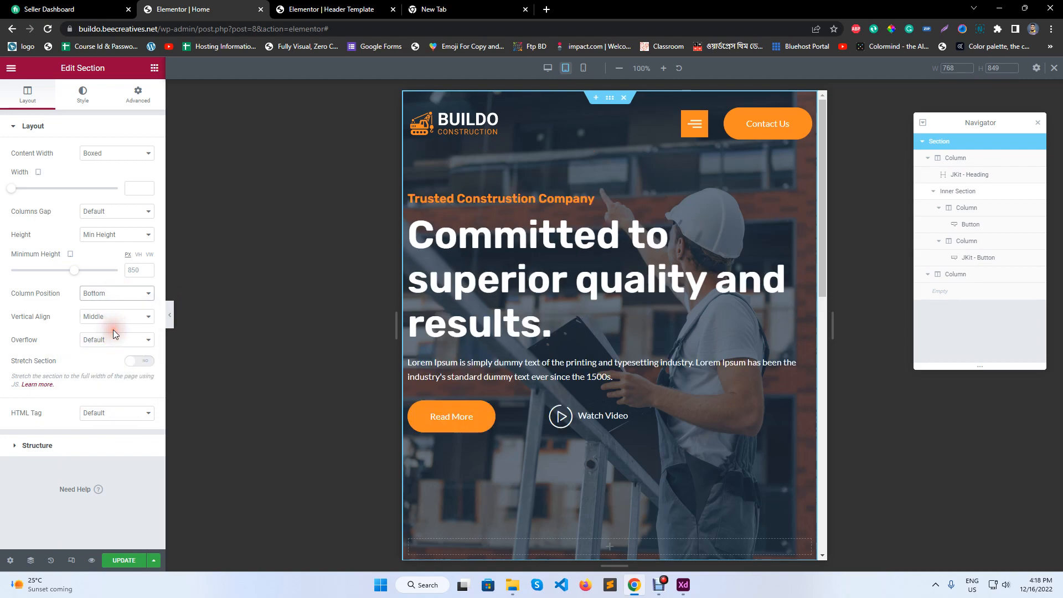
{"action": "left_click", "coordinate": [171, 324]}
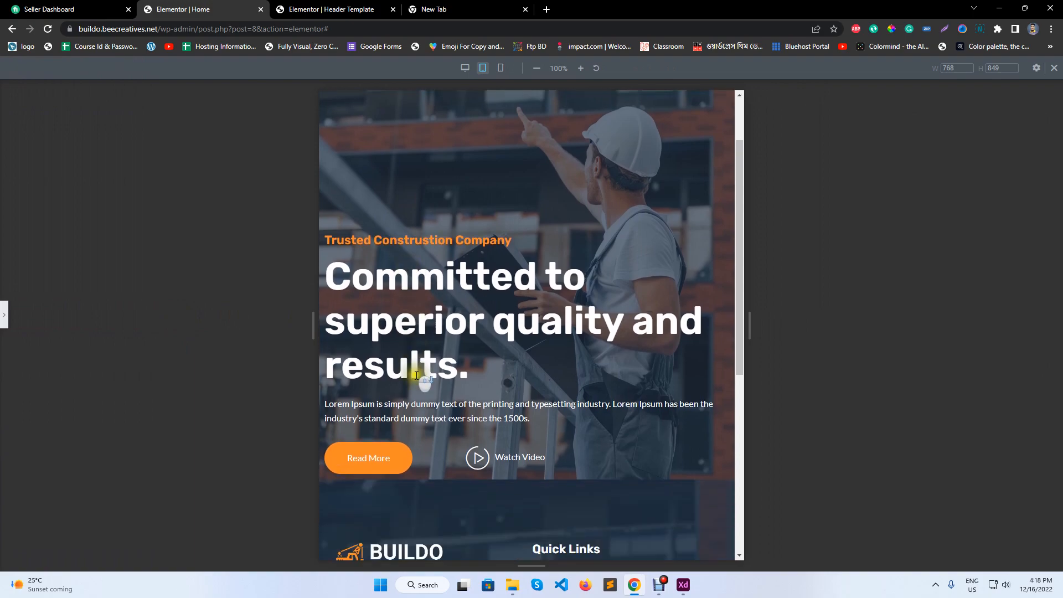
{"action": "left_click", "coordinate": [2, 316]}
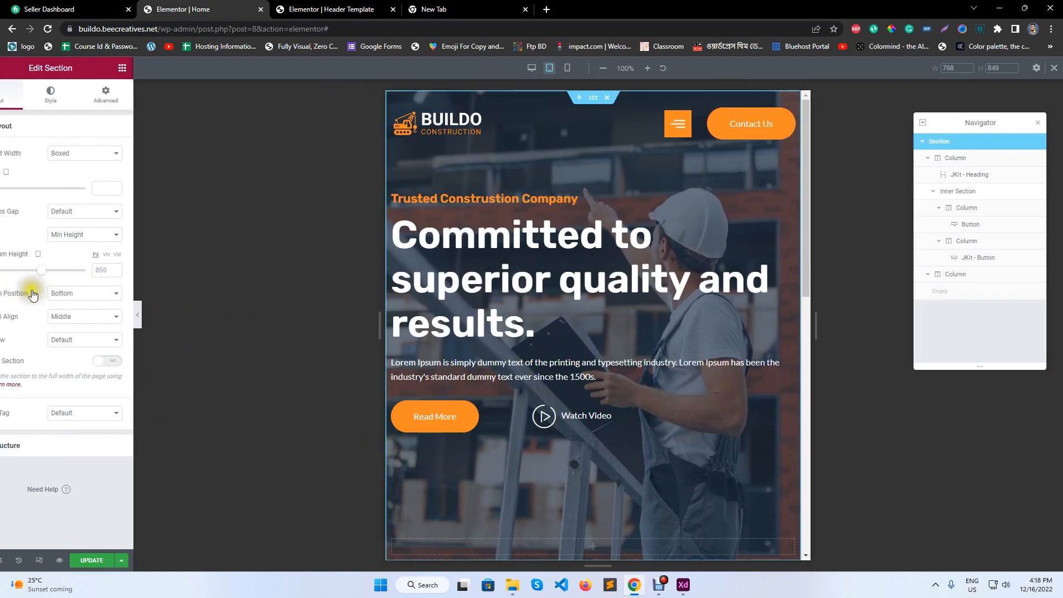
{"action": "left_click", "coordinate": [117, 232]}
{"action": "left_click", "coordinate": [113, 289]}
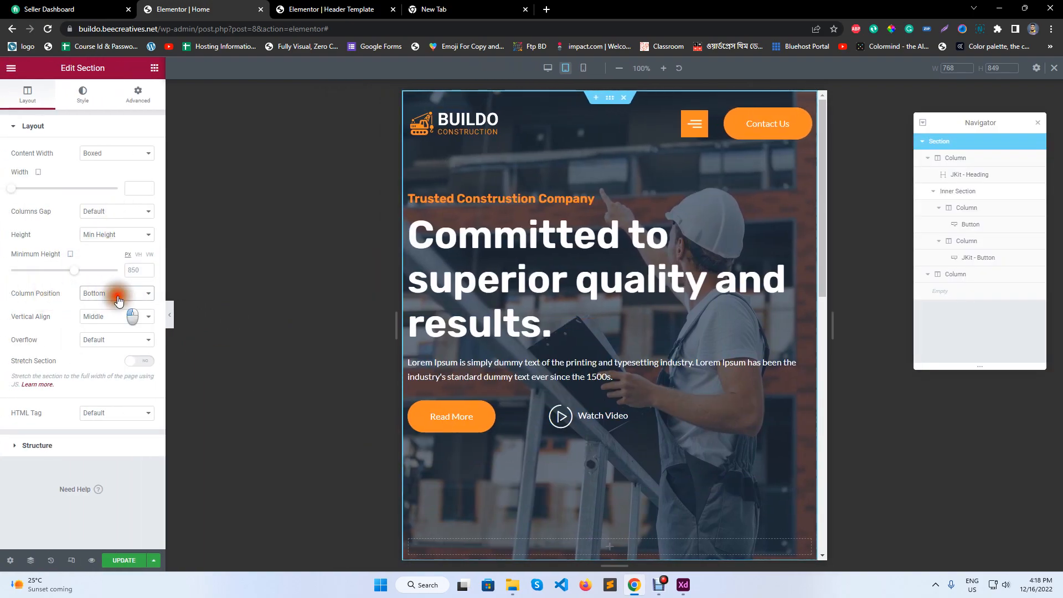
{"action": "left_click", "coordinate": [114, 293]}
{"action": "left_click", "coordinate": [113, 323]}
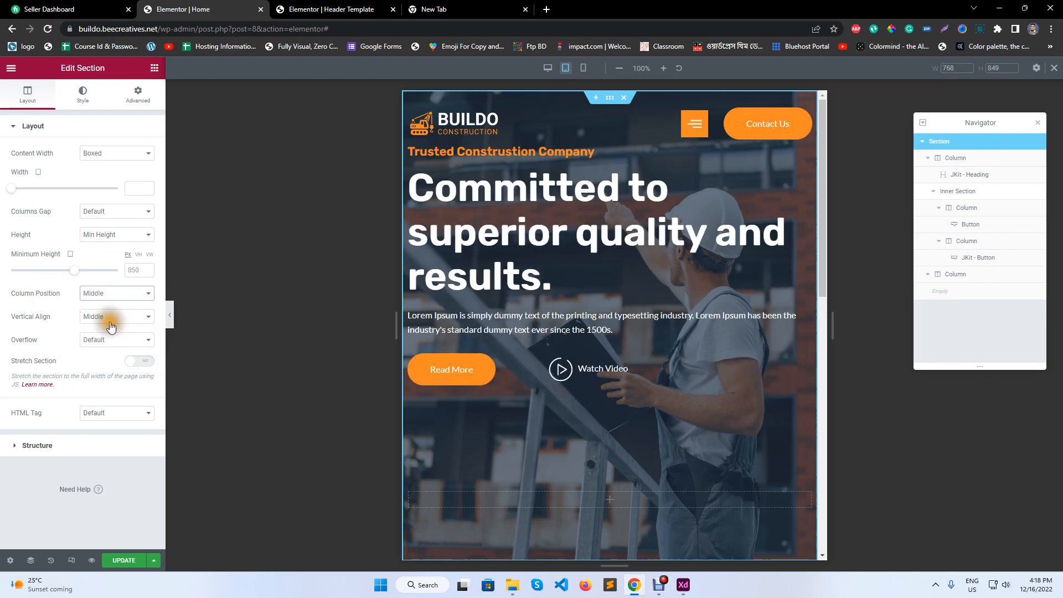
Step: Unlink the hero section's tablet padding, set the top padding to 100 px, update the page and check the layout
{"action": "left_click", "coordinate": [138, 94]}
{"action": "left_click", "coordinate": [141, 213]}
{"action": "left_click", "coordinate": [25, 210]}
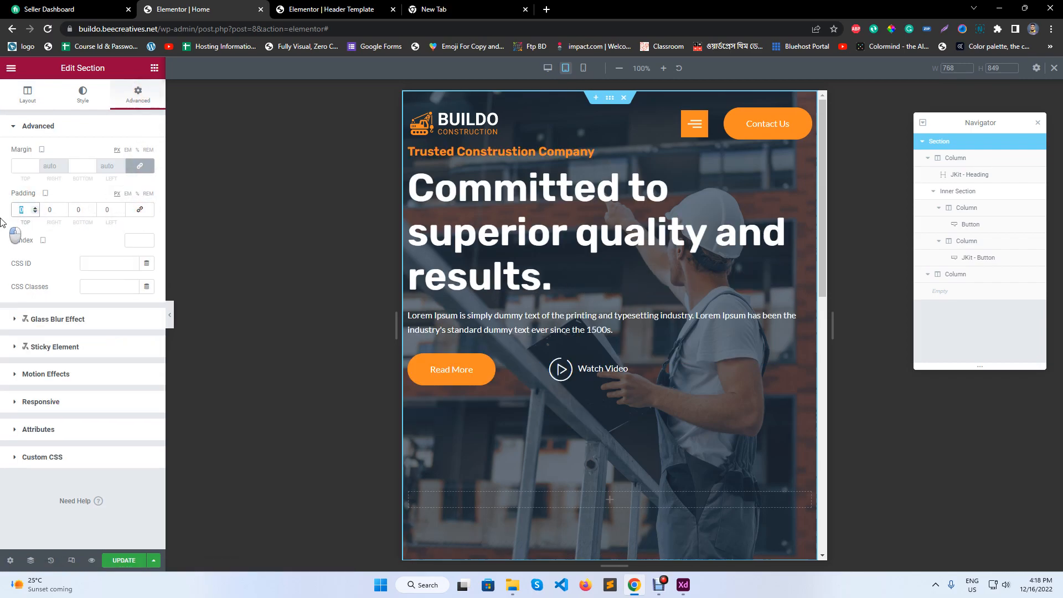
{"action": "type", "text": "100"}
{"action": "left_click", "coordinate": [124, 561]}
{"action": "left_click", "coordinate": [168, 320]}
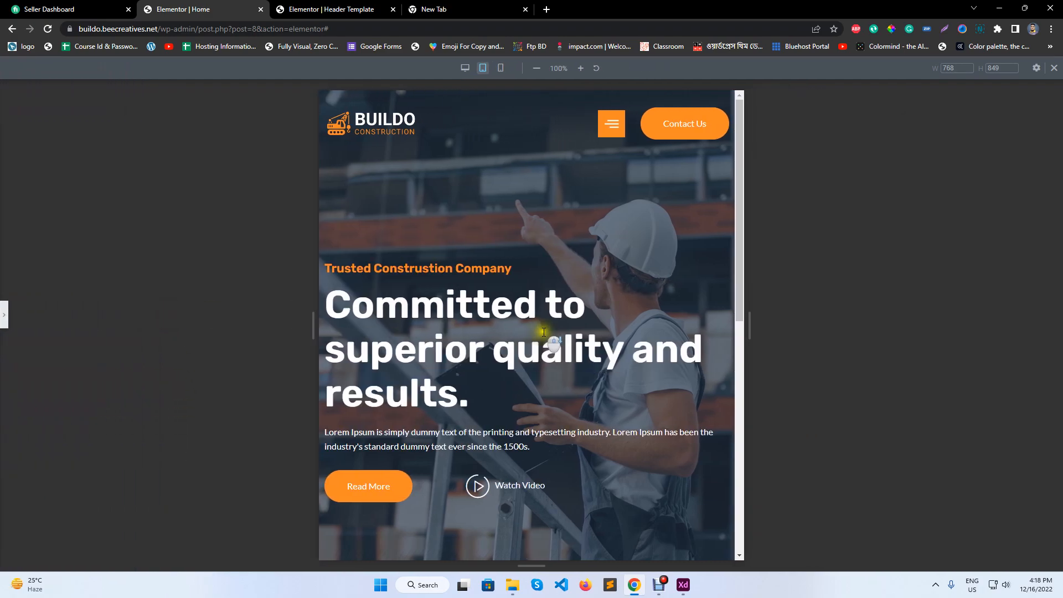
{"action": "scroll", "coordinate": [545, 333], "scroll_direction": "down", "scroll_amount": 2}
{"action": "scroll", "coordinate": [546, 332], "scroll_direction": "up", "scroll_amount": 2}
{"action": "left_click", "coordinate": [2, 312]}
Step: Try a 50 px bottom padding on the hero section and reset it to 0
{"action": "left_click", "coordinate": [82, 210]}
{"action": "type", "text": "50"}
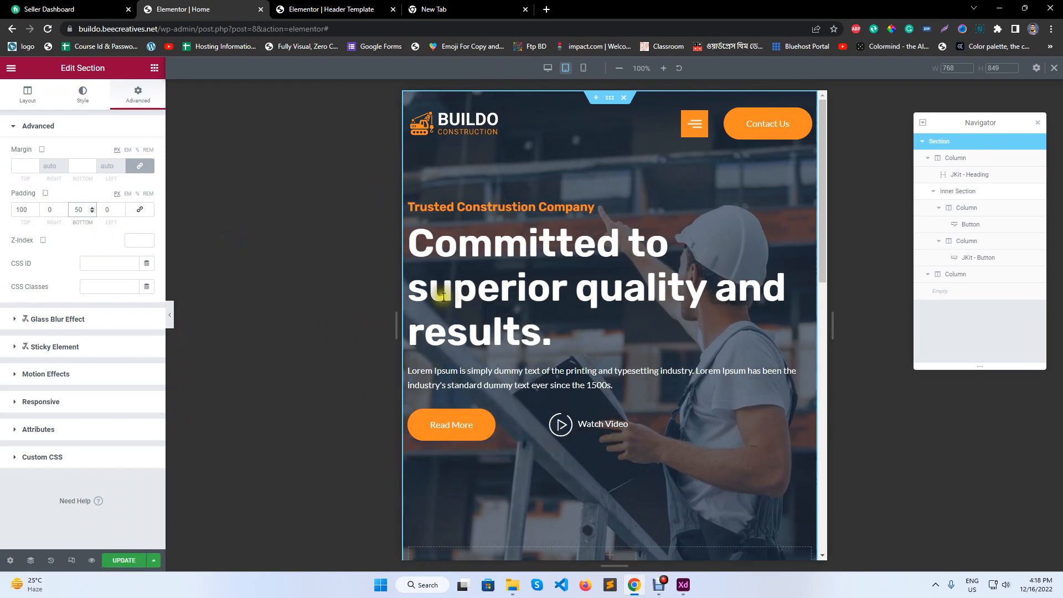
{"action": "scroll", "coordinate": [638, 400], "scroll_direction": "down", "scroll_amount": 4}
{"action": "scroll", "coordinate": [638, 400], "scroll_direction": "up", "scroll_amount": 3}
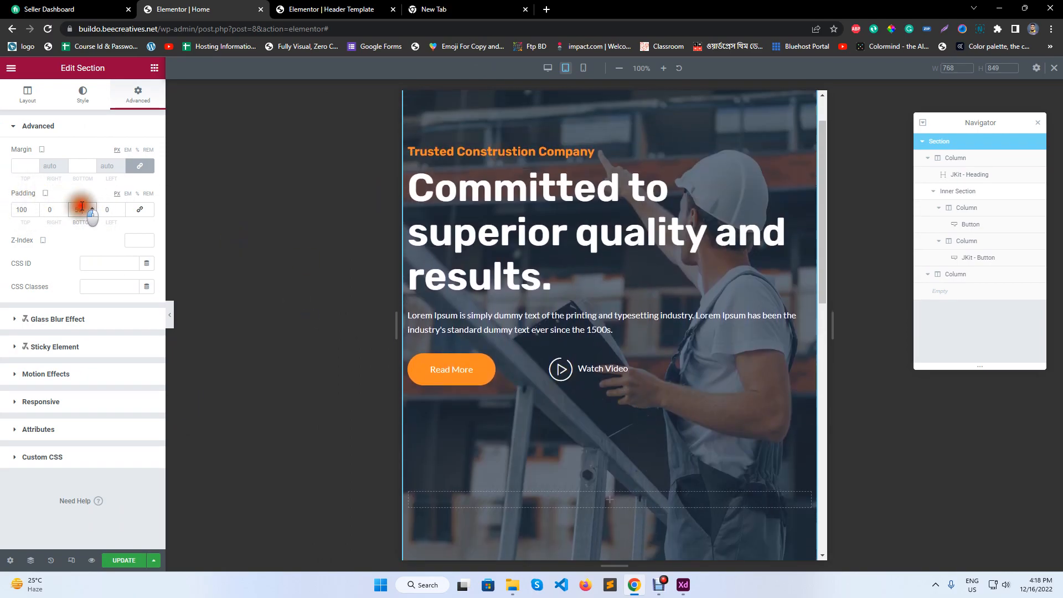
{"action": "left_click_drag", "start_coordinate": [82, 206], "coordinate": [44, 201]}
{"action": "type", "text": "0"}
{"action": "scroll", "coordinate": [581, 391], "scroll_direction": "up", "scroll_amount": 1}
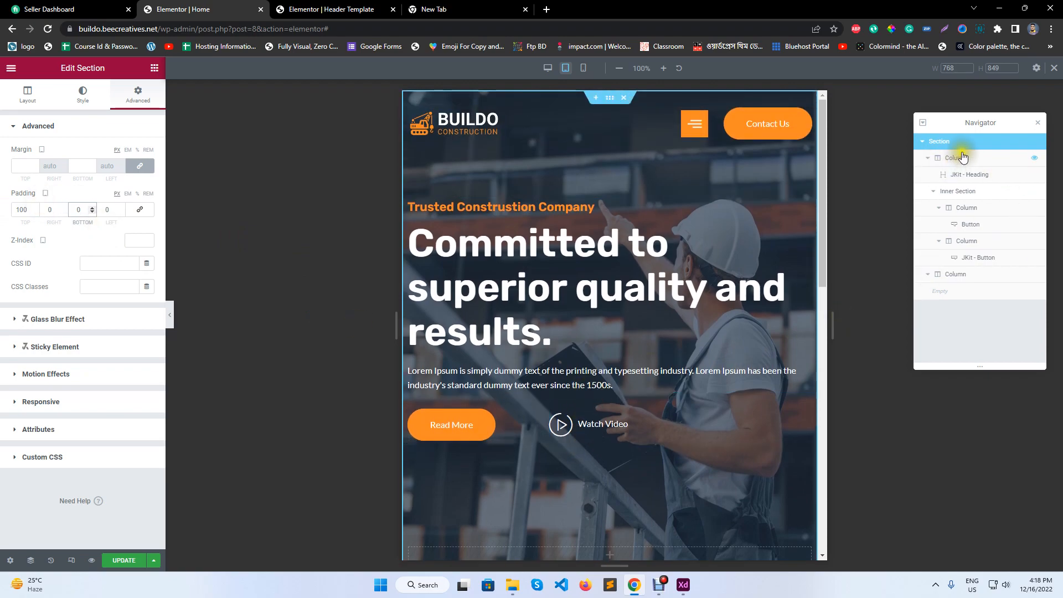
Step: Set the hero section's tablet minimum height to 650 px, update the page and check the layout
{"action": "left_click", "coordinate": [27, 95]}
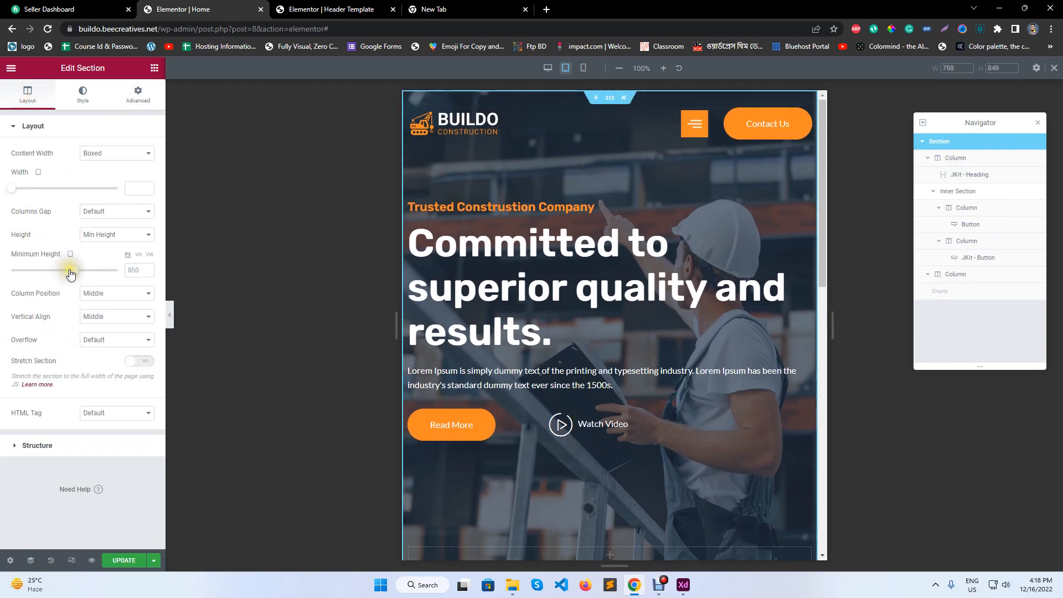
{"action": "left_click_drag", "start_coordinate": [70, 273], "coordinate": [54, 278]}
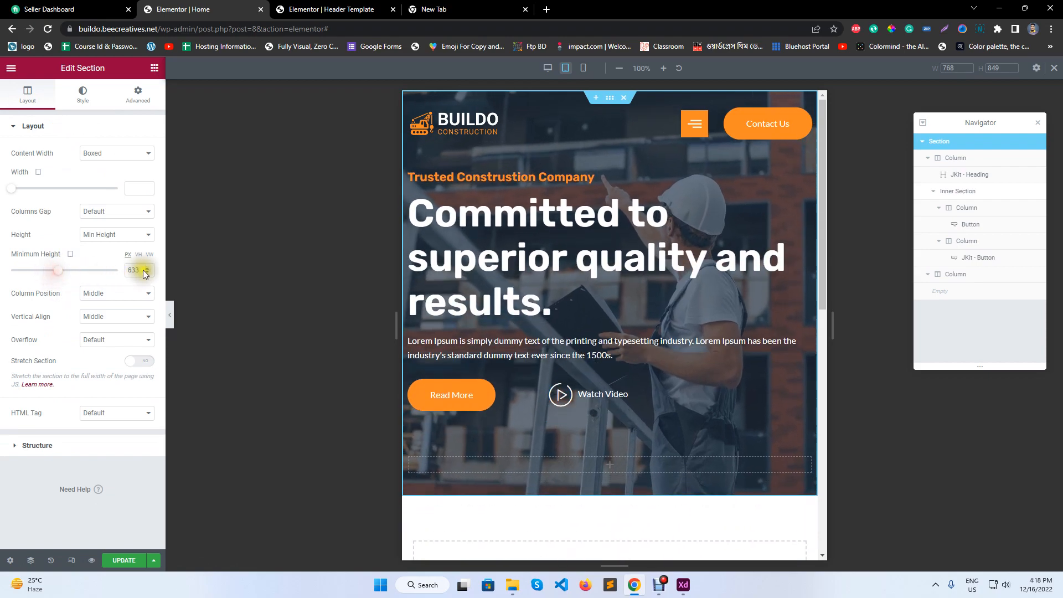
{"action": "left_click_drag", "start_coordinate": [143, 270], "coordinate": [88, 273]}
{"action": "type", "text": "650"}
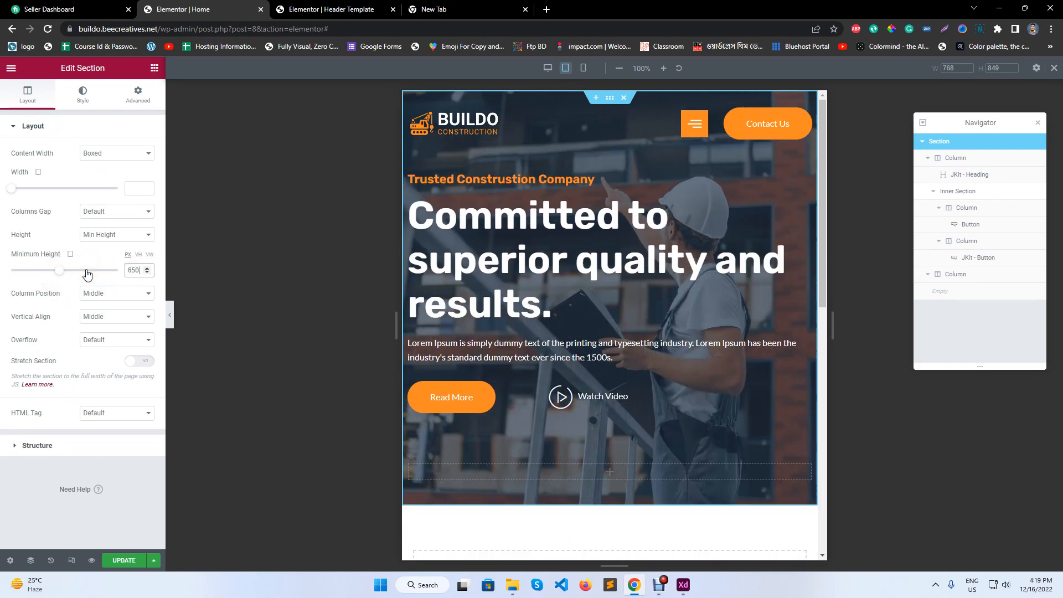
{"action": "left_click", "coordinate": [123, 560]}
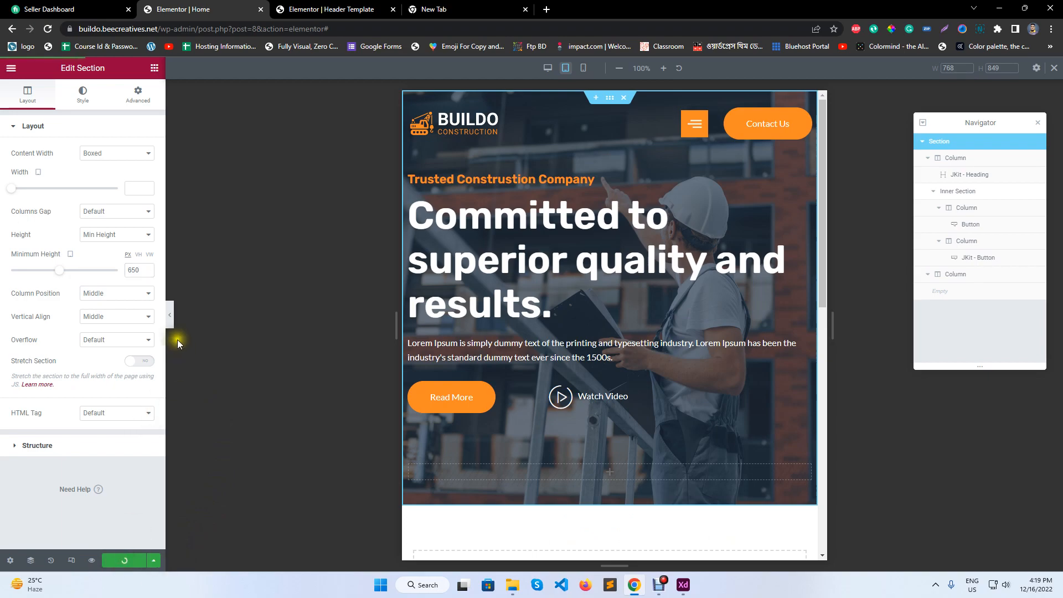
{"action": "left_click", "coordinate": [171, 318]}
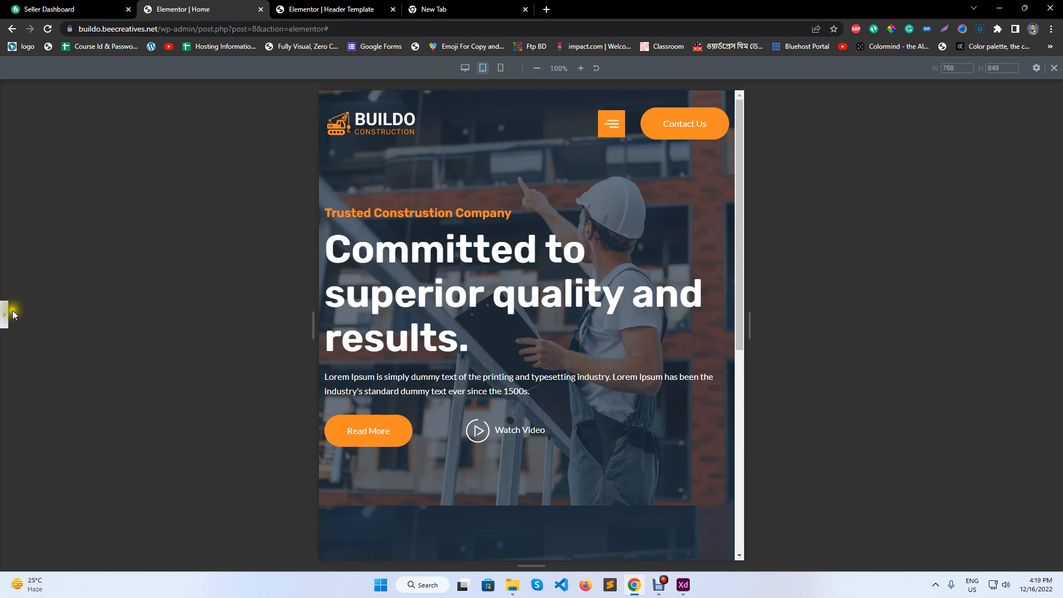
{"action": "left_click", "coordinate": [13, 314]}
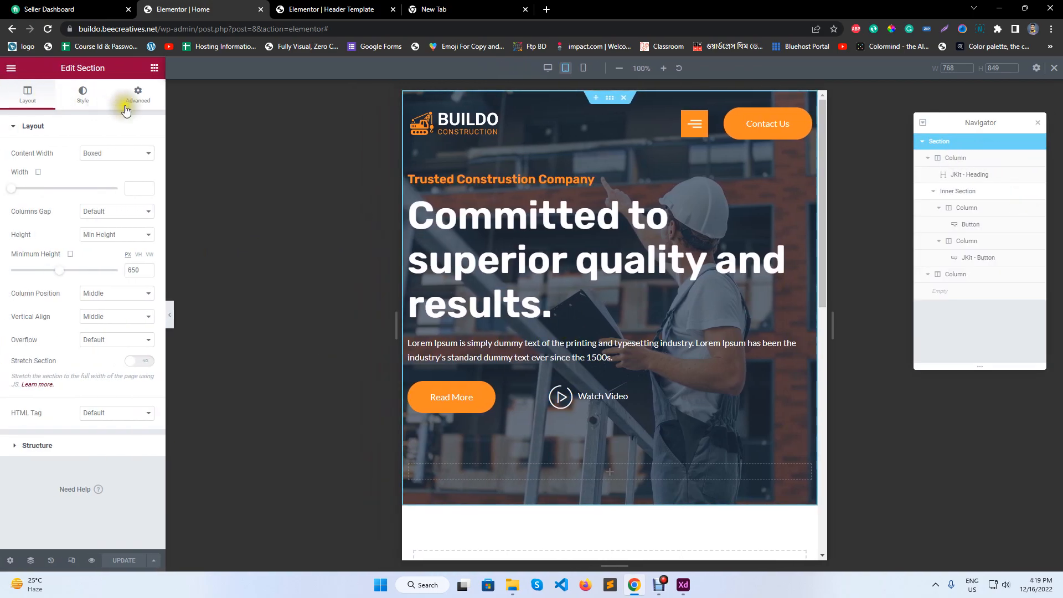
Step: Set the hero section's left and right tablet padding to 15 px, update the page and check the layout
{"action": "left_click", "coordinate": [156, 93]}
{"action": "double_click", "coordinate": [62, 213]}
{"action": "type", "text": "15"}
{"action": "double_click", "coordinate": [106, 210]}
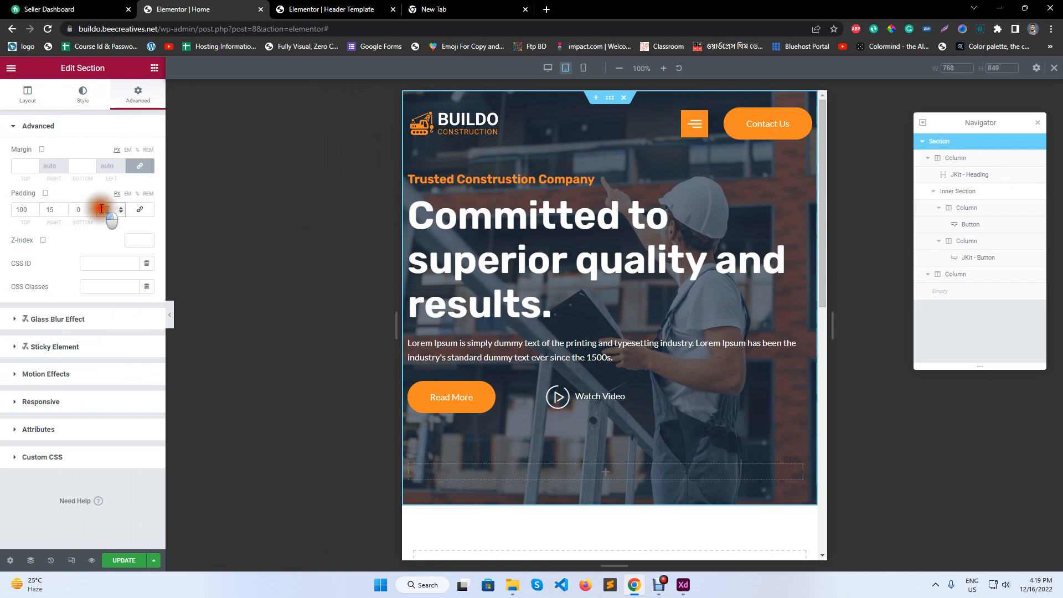
{"action": "type", "text": "15"}
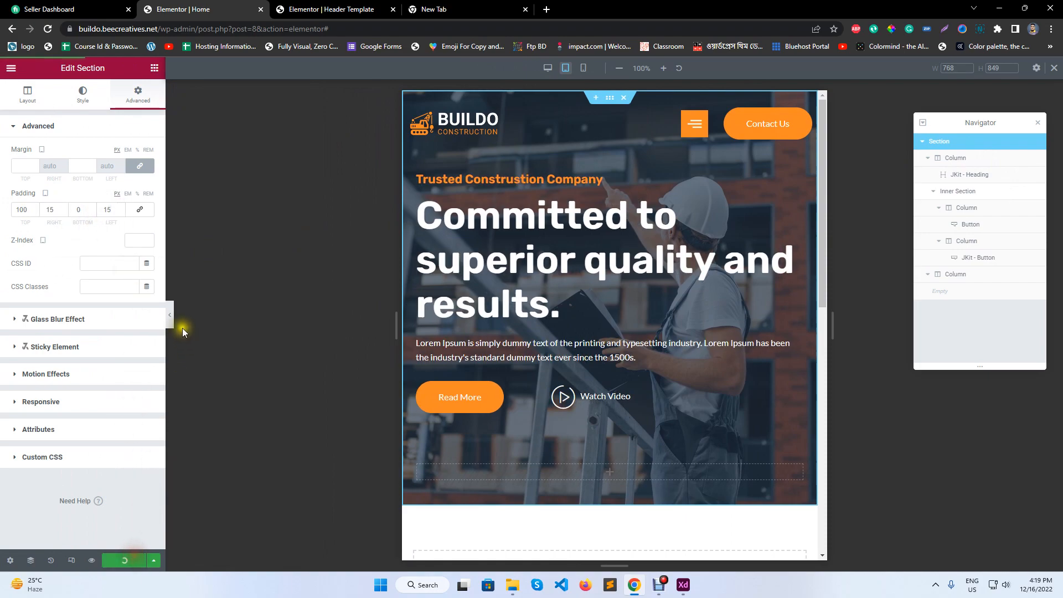
{"action": "left_click", "coordinate": [170, 317]}
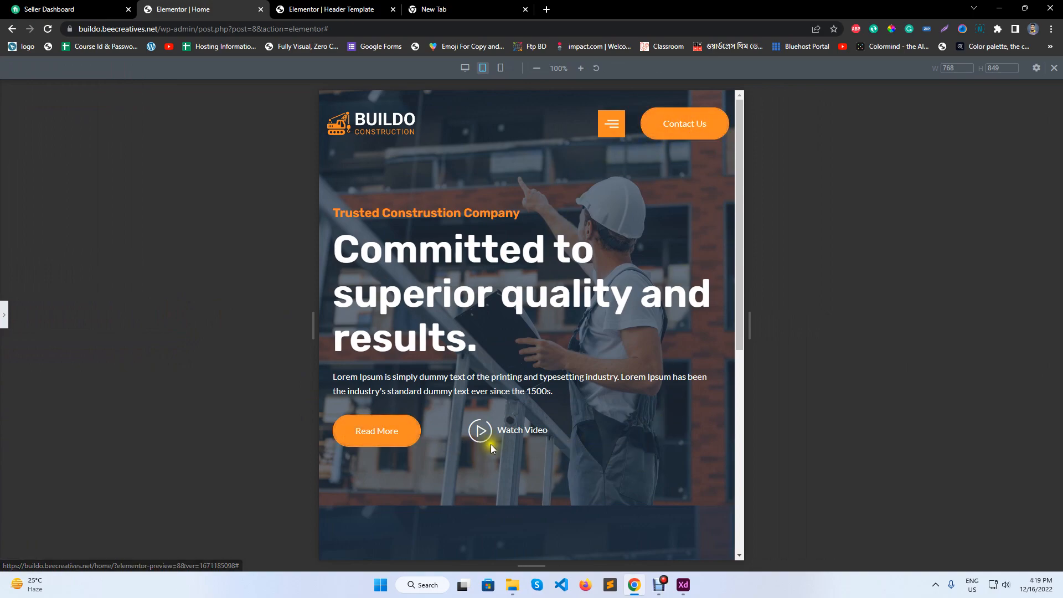
{"action": "left_click", "coordinate": [3, 324]}
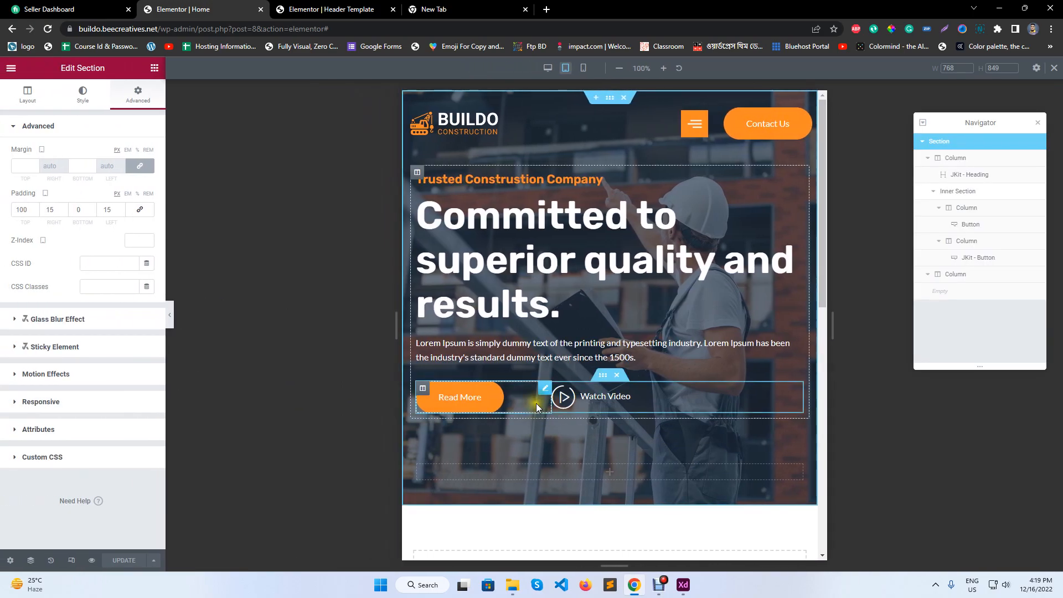
Step: Set the tablet width of the hero's inner column holding the Read More button to 25%
{"action": "left_click", "coordinate": [559, 390]}
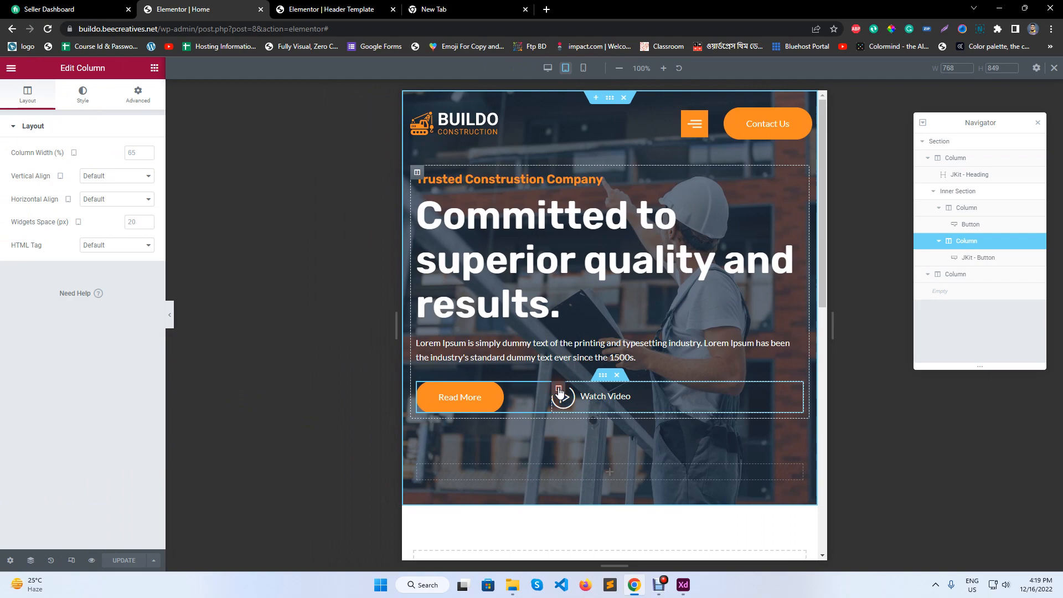
{"action": "left_click", "coordinate": [147, 154]}
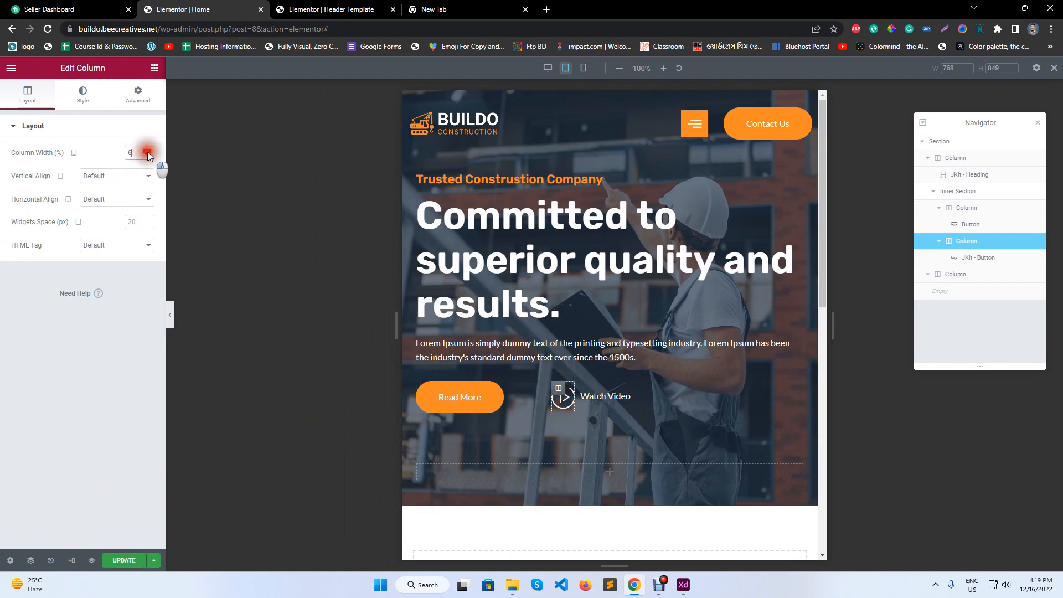
{"action": "left_click", "coordinate": [423, 388]}
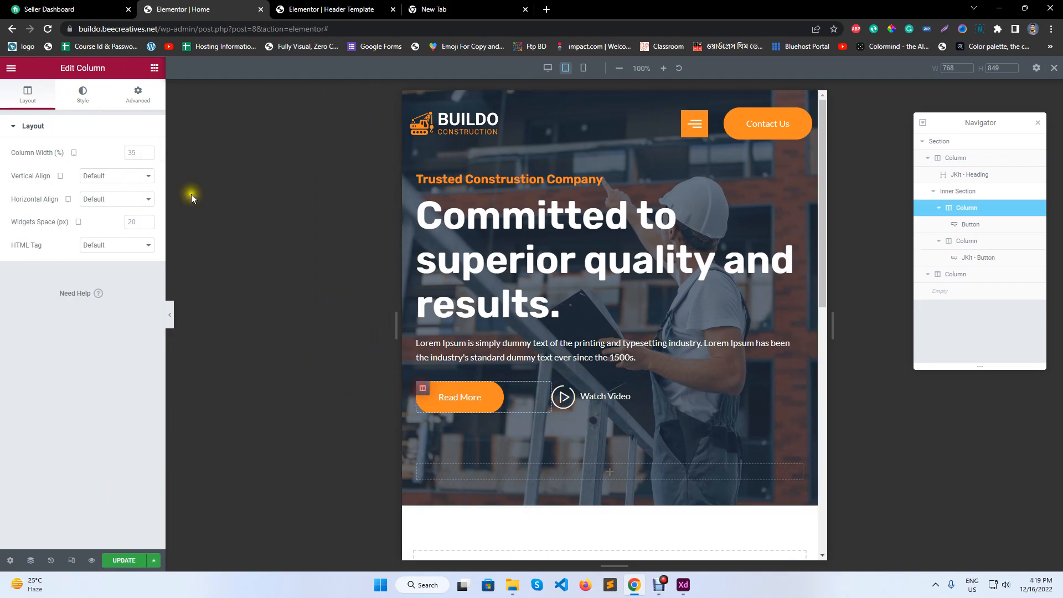
{"action": "left_click", "coordinate": [147, 153]}
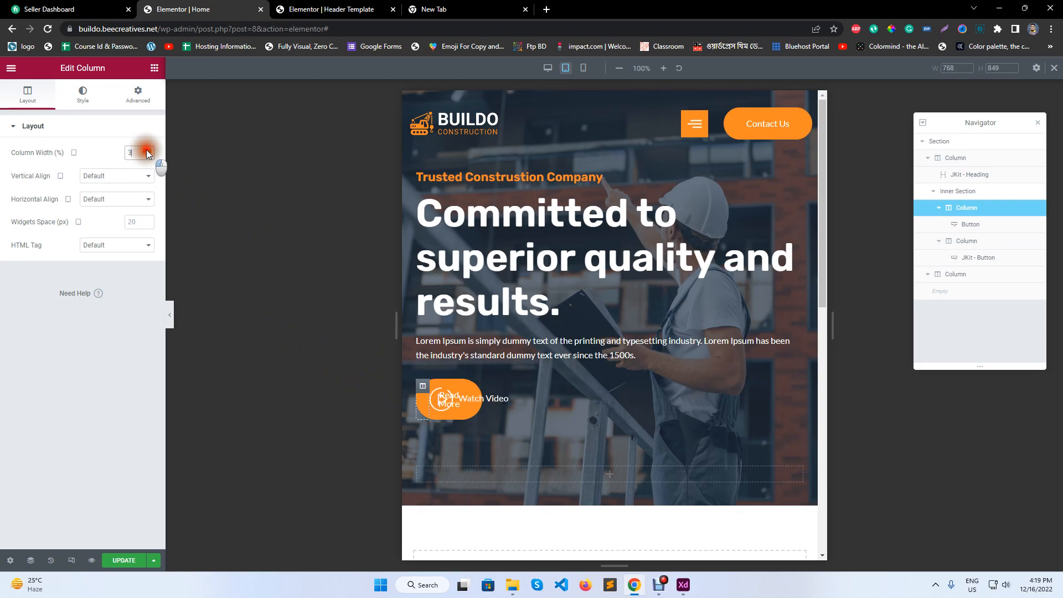
{"action": "left_click_drag", "start_coordinate": [147, 153], "coordinate": [147, 153]}
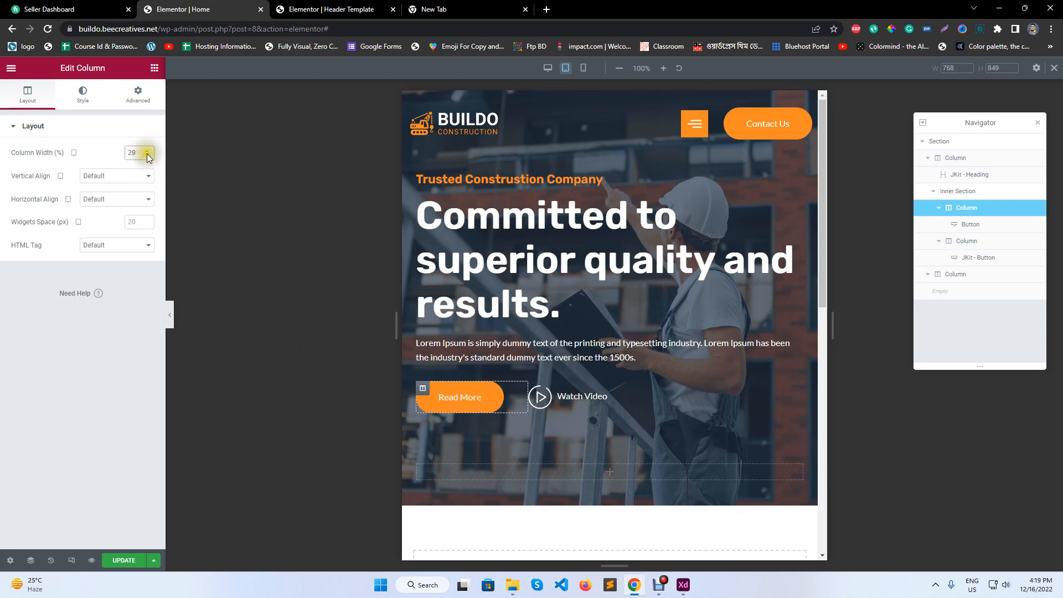
{"action": "left_click", "coordinate": [147, 155]}
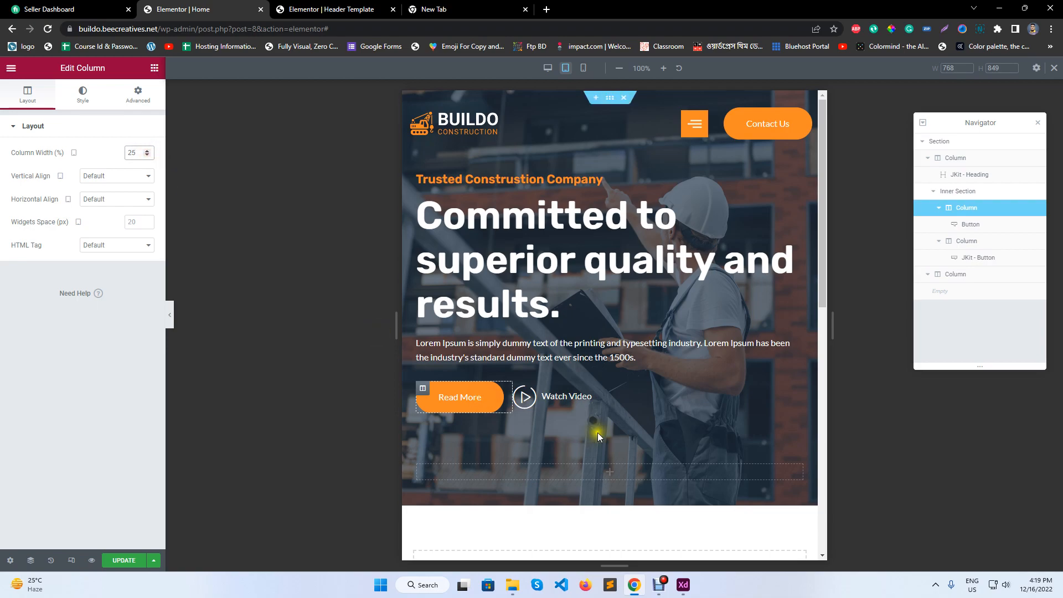
Step: Set the tablet width of the column holding the Watch Video button to 75% and update the page
{"action": "left_click", "coordinate": [521, 390]}
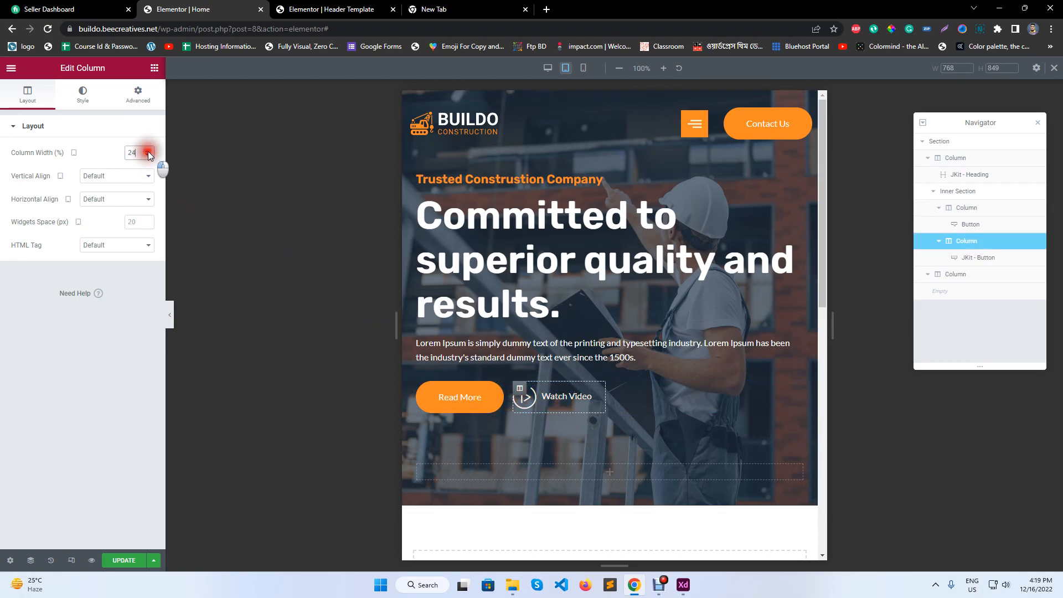
{"action": "left_click", "coordinate": [148, 151]}
{"action": "left_click_drag", "start_coordinate": [138, 152], "coordinate": [83, 148]}
{"action": "type", "text": "75"}
{"action": "left_click", "coordinate": [135, 563]}
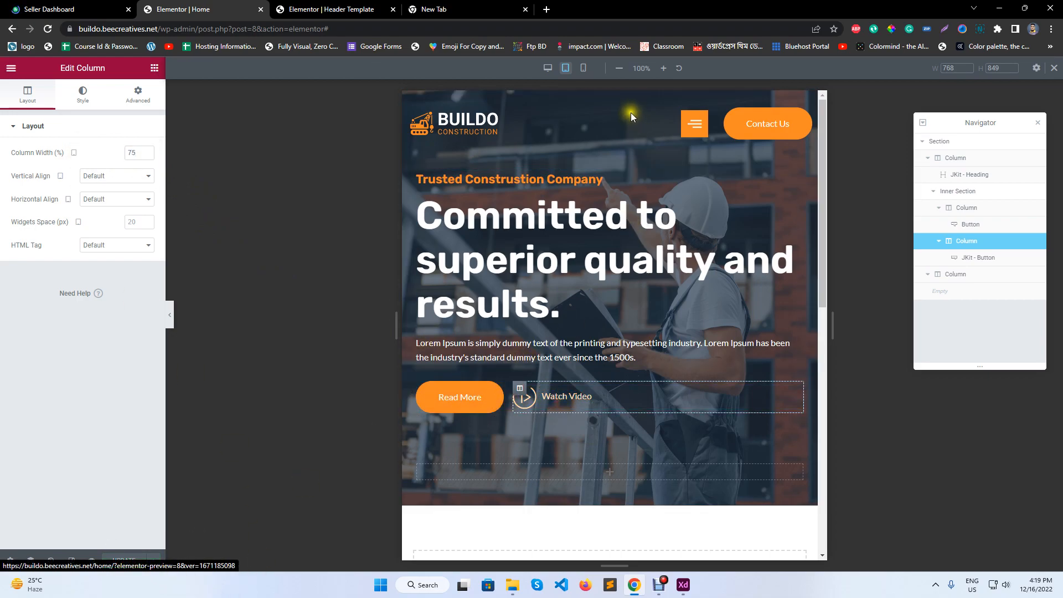
Step: Switch the preview to mobile and look over the hero section's layout
{"action": "left_click", "coordinate": [584, 67]}
{"action": "scroll", "coordinate": [659, 261], "scroll_direction": "down", "scroll_amount": 4}
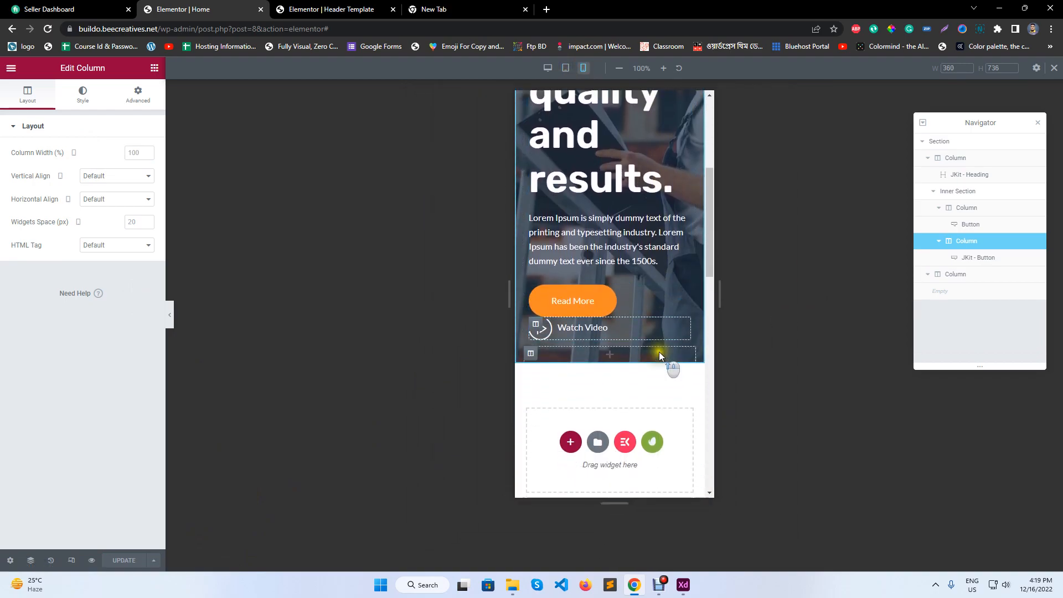
{"action": "scroll", "coordinate": [625, 328], "scroll_direction": "up", "scroll_amount": 5}
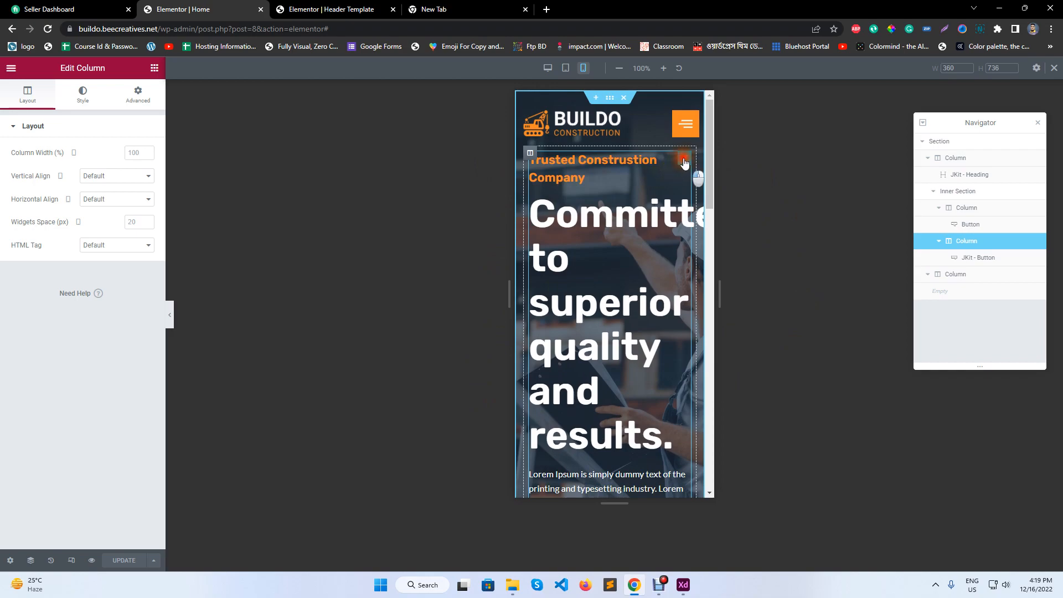
Step: Set the hero heading title's mobile font size to 45 px and line height to 55 px, and update the page
{"action": "left_click", "coordinate": [684, 162]}
{"action": "left_click", "coordinate": [90, 94]}
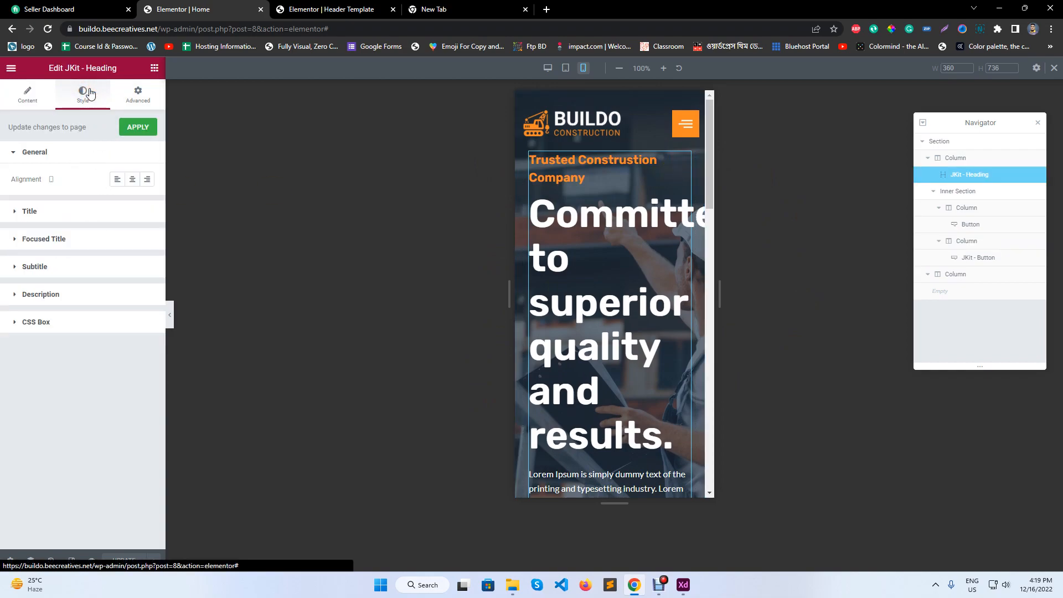
{"action": "left_click", "coordinate": [114, 214]}
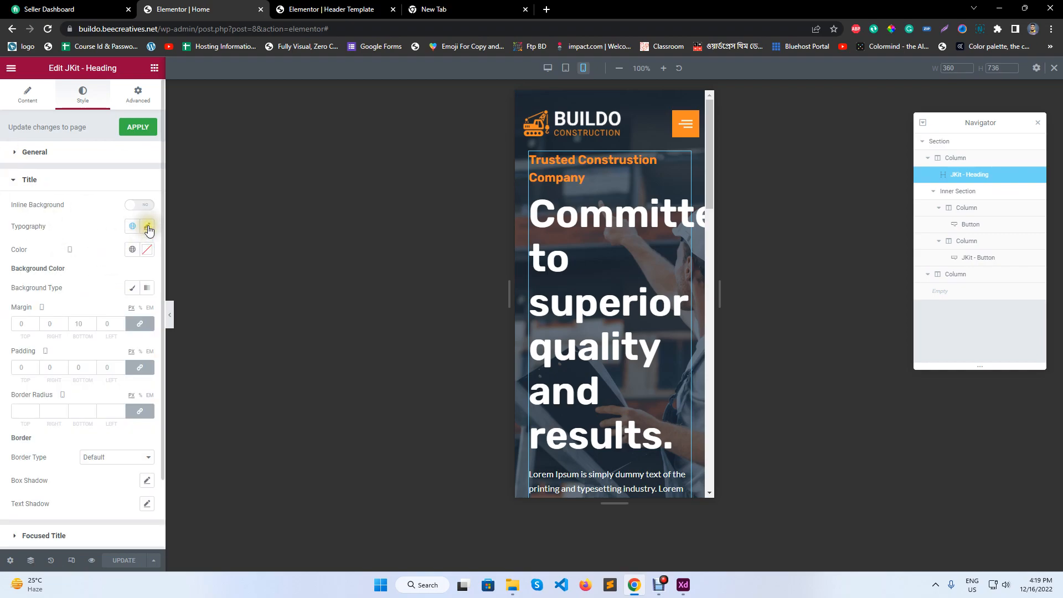
{"action": "left_click", "coordinate": [147, 226]}
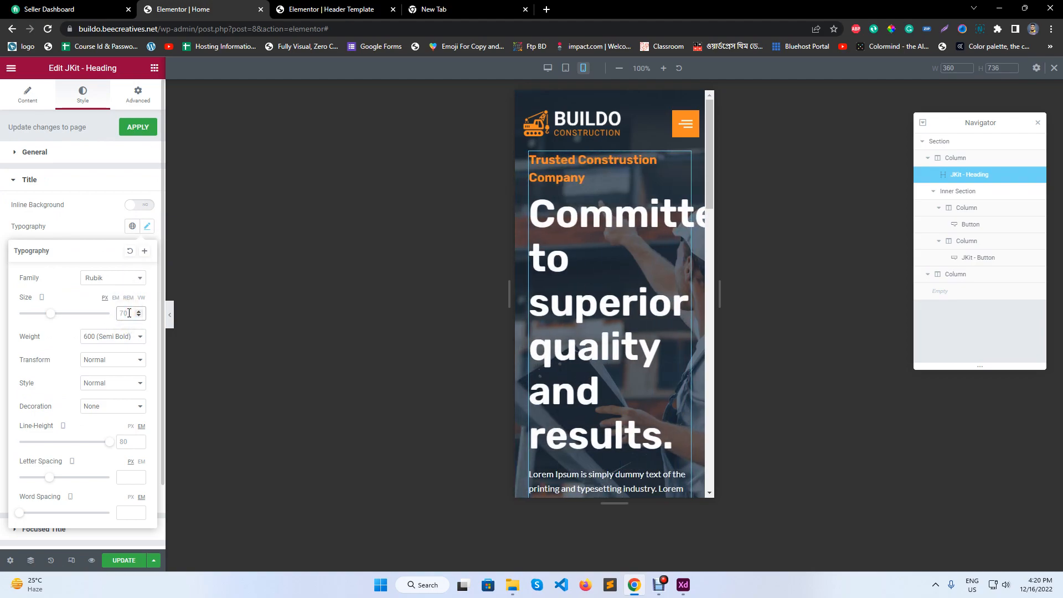
{"action": "type", "text": "45"}
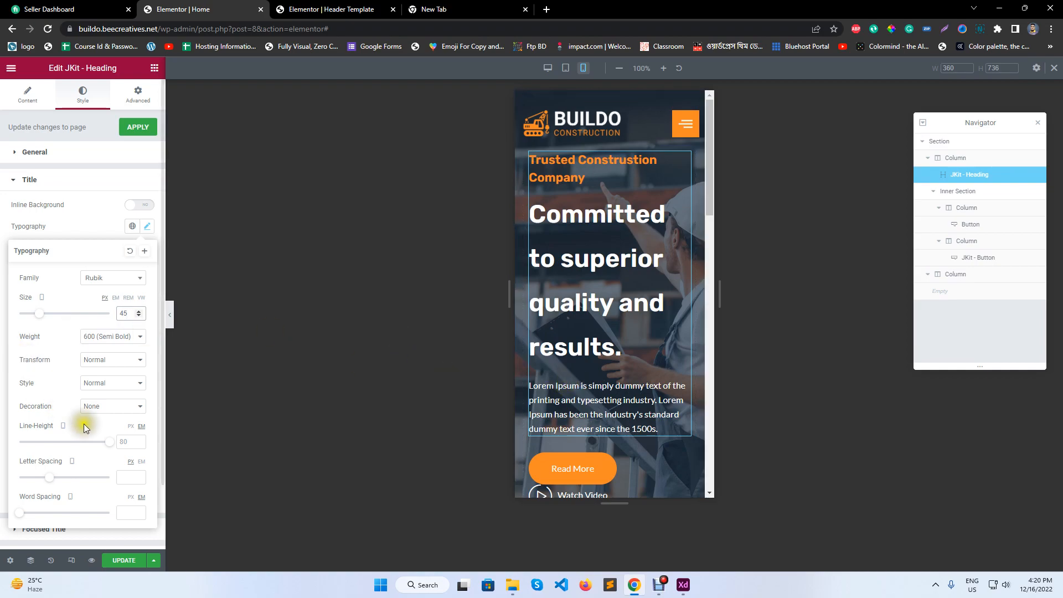
{"action": "left_click", "coordinate": [126, 444]}
{"action": "left_click", "coordinate": [132, 426]}
{"action": "left_click", "coordinate": [131, 441]}
{"action": "type", "text": "55"}
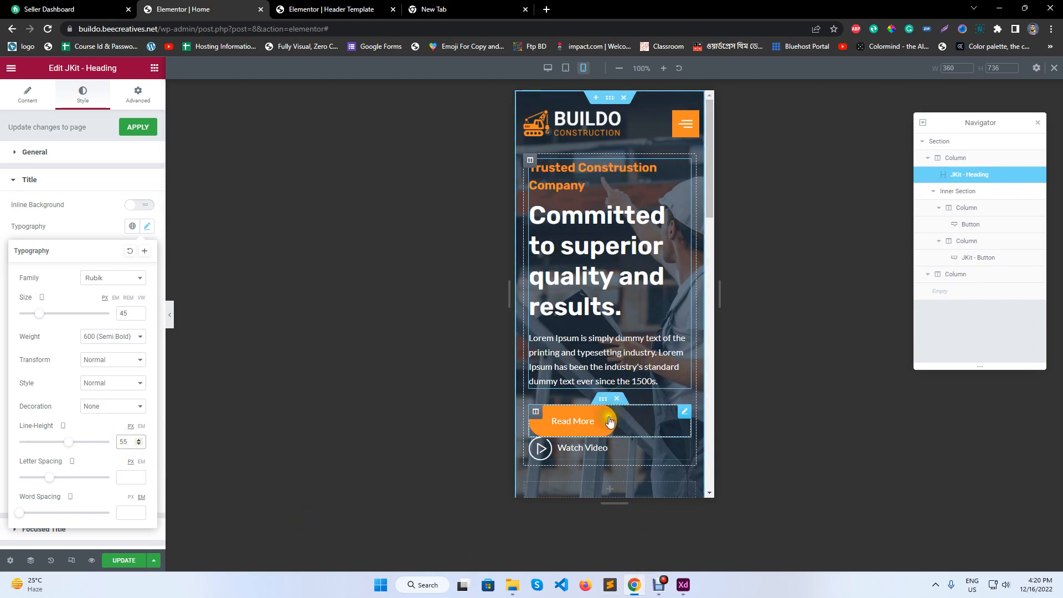
{"action": "left_click", "coordinate": [123, 561]}
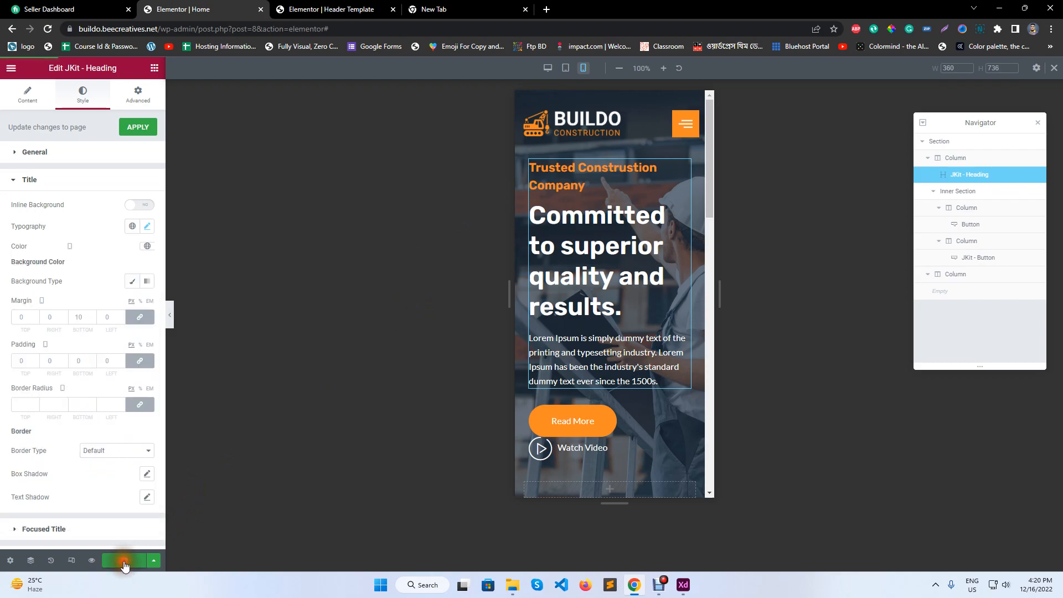
Step: Apply the h1 global font to the hero heading's title again and update the page
{"action": "left_click", "coordinate": [132, 226]}
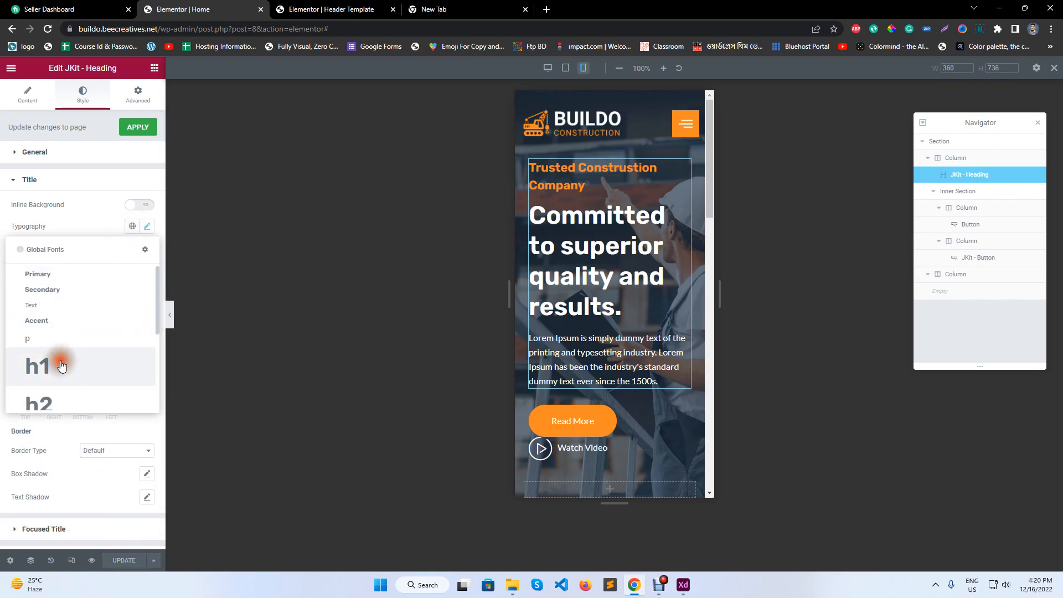
{"action": "left_click", "coordinate": [61, 357]}
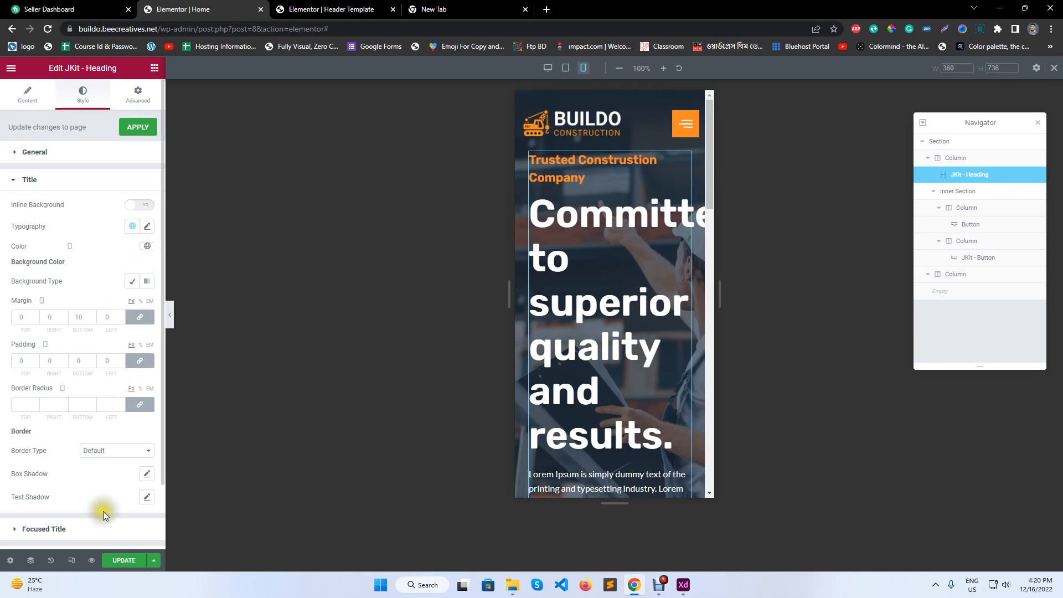
{"action": "left_click", "coordinate": [121, 562]}
Step: In the site settings' theme typography, set H1's mobile size to 45 px and line height to 55 px, and update
{"action": "left_click", "coordinate": [10, 68]}
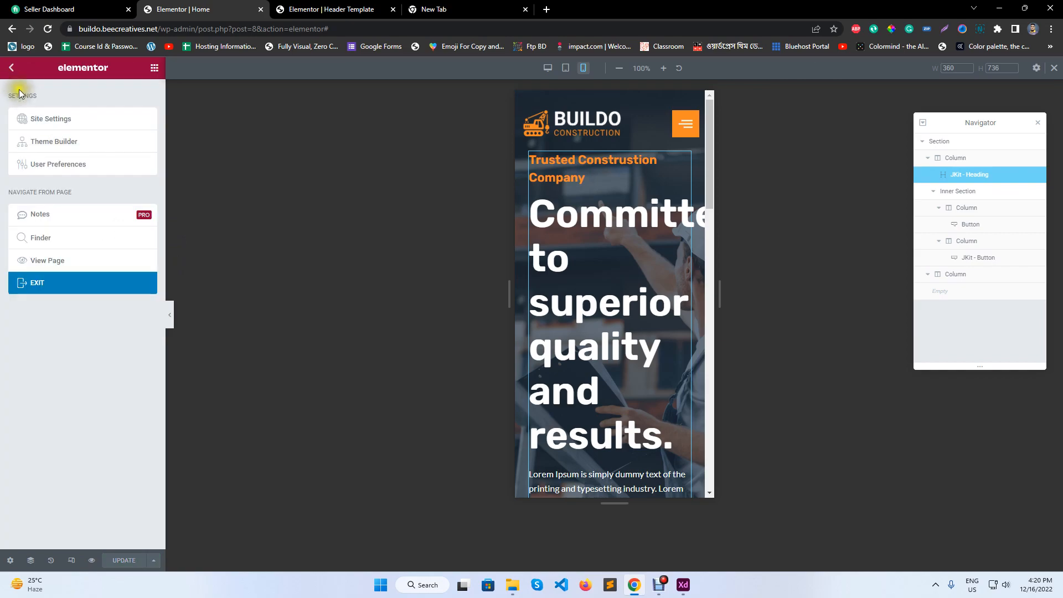
{"action": "left_click", "coordinate": [47, 123]}
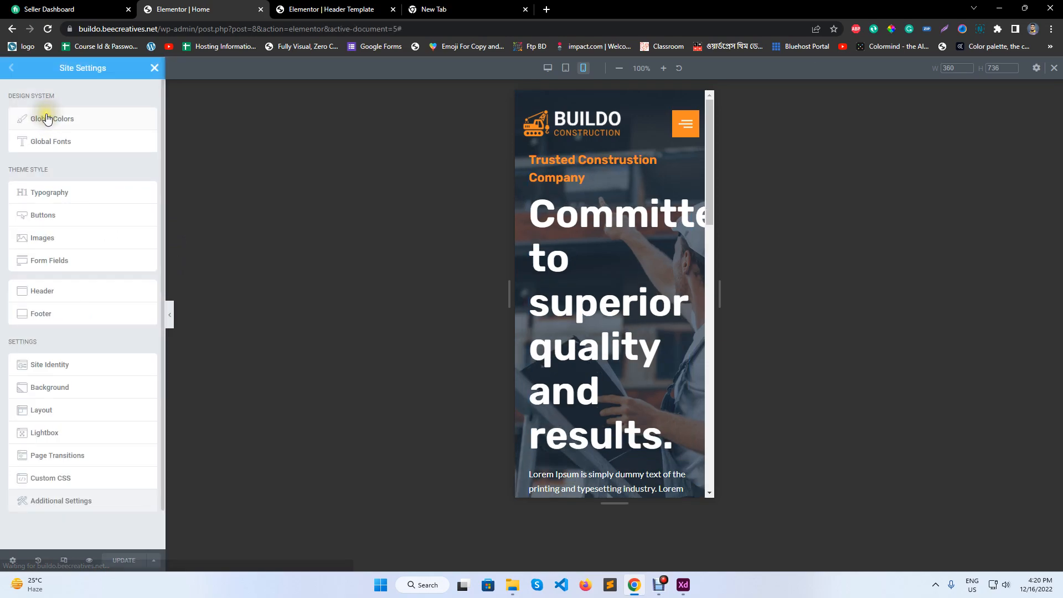
{"action": "left_click", "coordinate": [86, 194]}
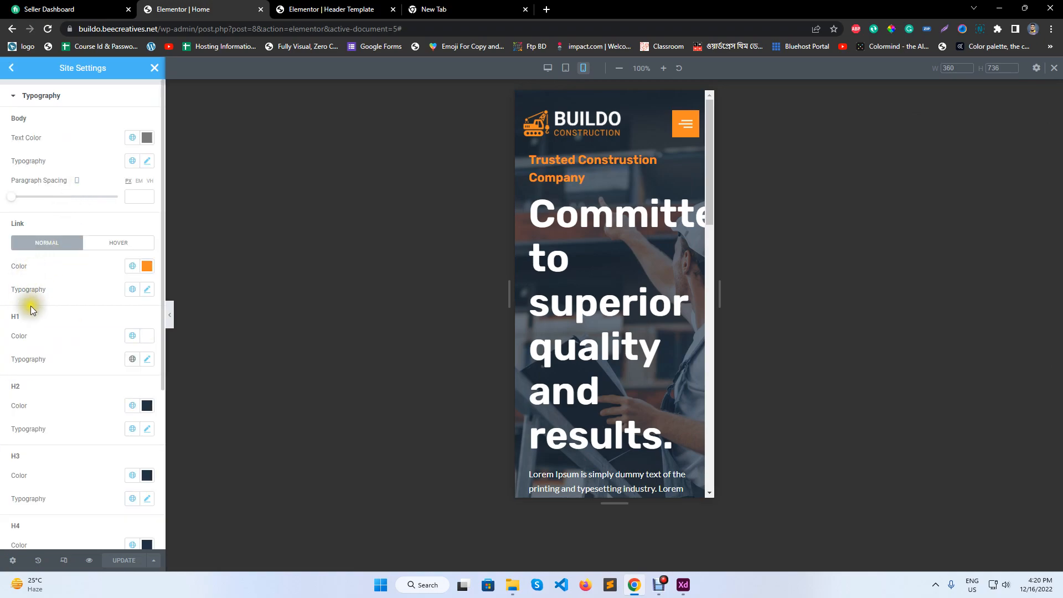
{"action": "left_click", "coordinate": [149, 360]}
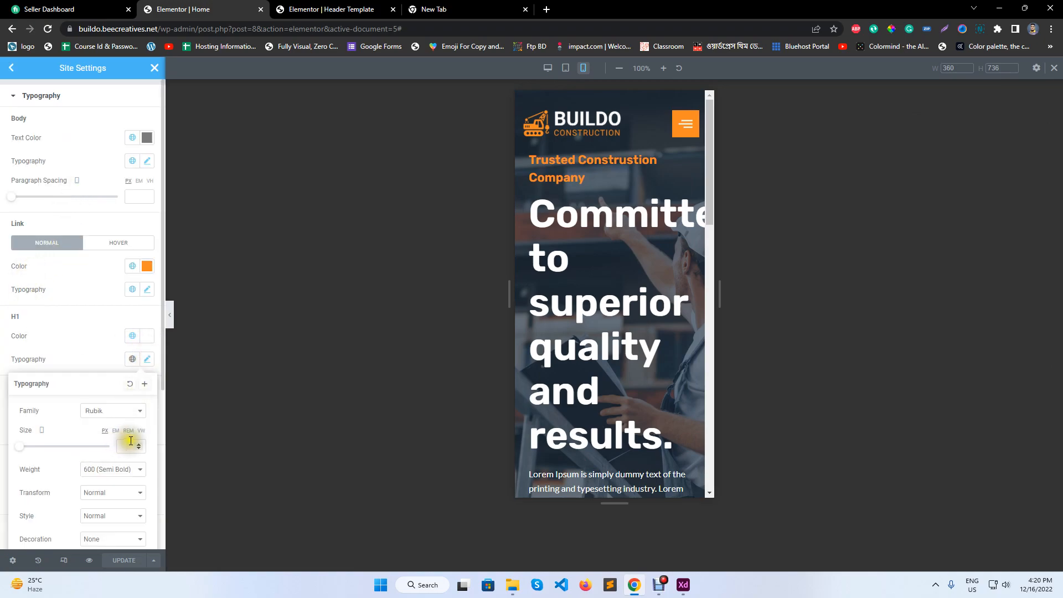
{"action": "type", "text": "45"}
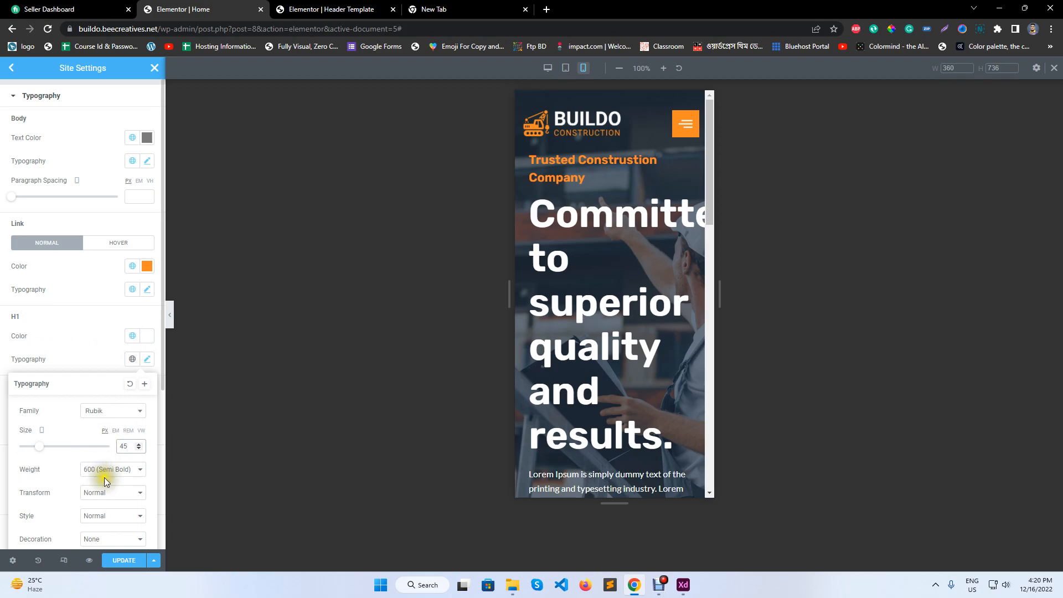
{"action": "scroll", "coordinate": [114, 482], "scroll_direction": "down", "scroll_amount": 3}
{"action": "left_click", "coordinate": [131, 392]}
{"action": "left_click", "coordinate": [129, 407]}
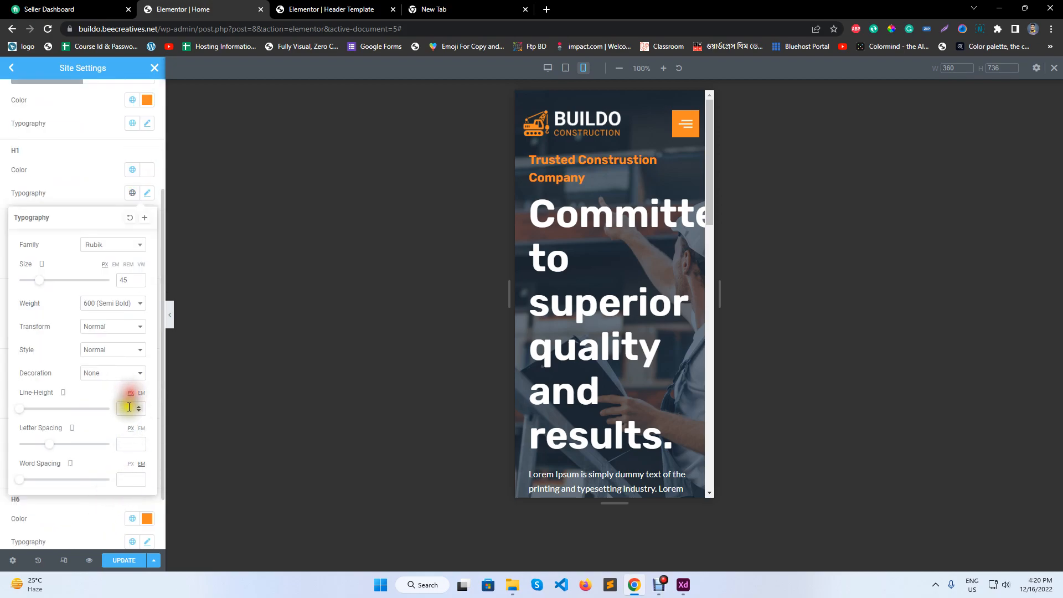
{"action": "type", "text": "55"}
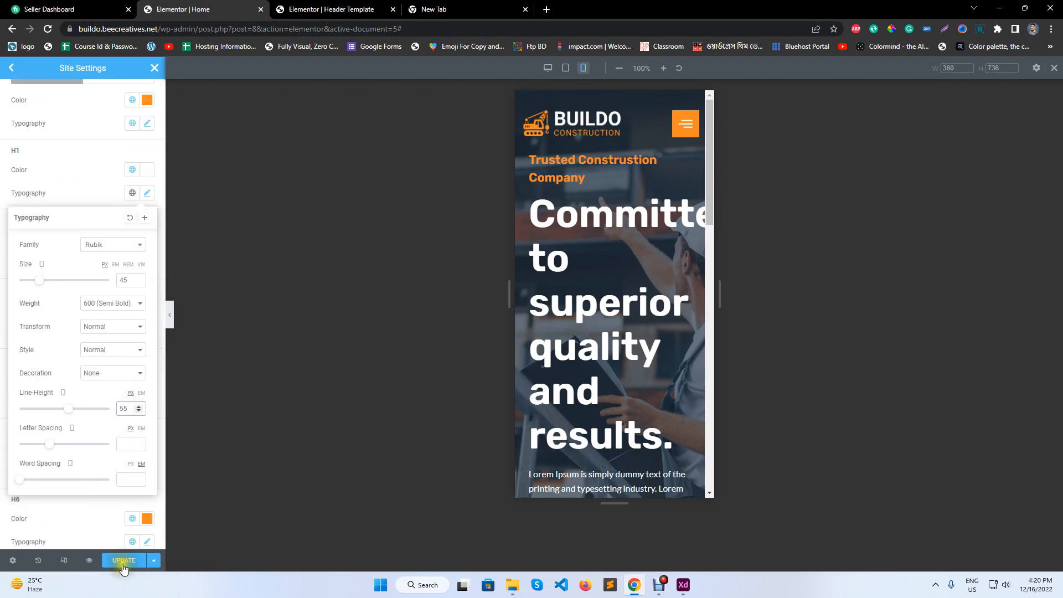
{"action": "left_click", "coordinate": [124, 561]}
Step: Set the h1 custom global font's mobile size to 45 px and line height to 55 px, and update the site settings
{"action": "scroll", "coordinate": [85, 313], "scroll_direction": "up", "scroll_amount": 3}
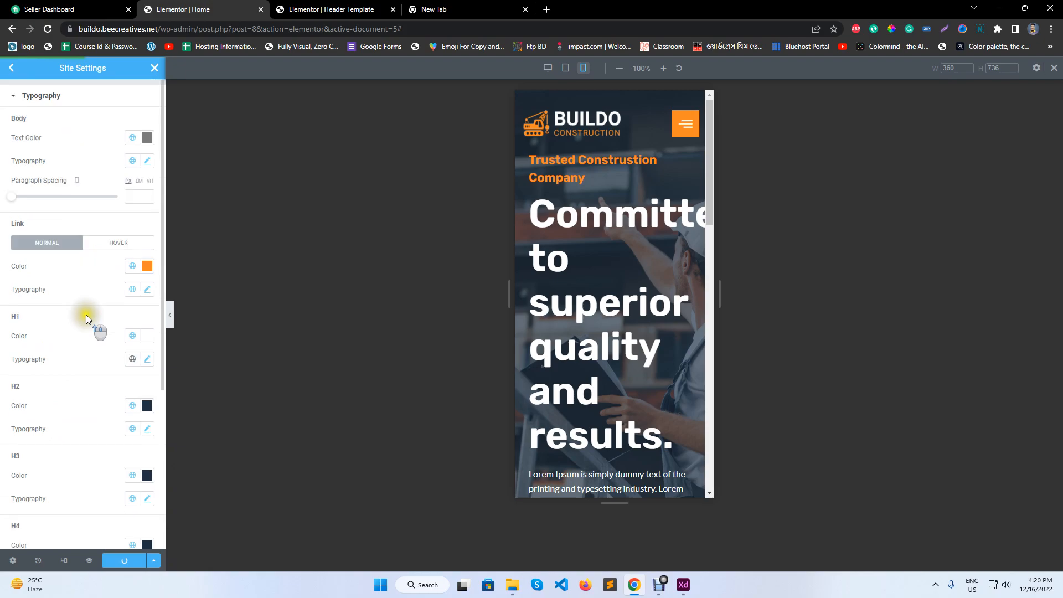
{"action": "left_click", "coordinate": [11, 67]}
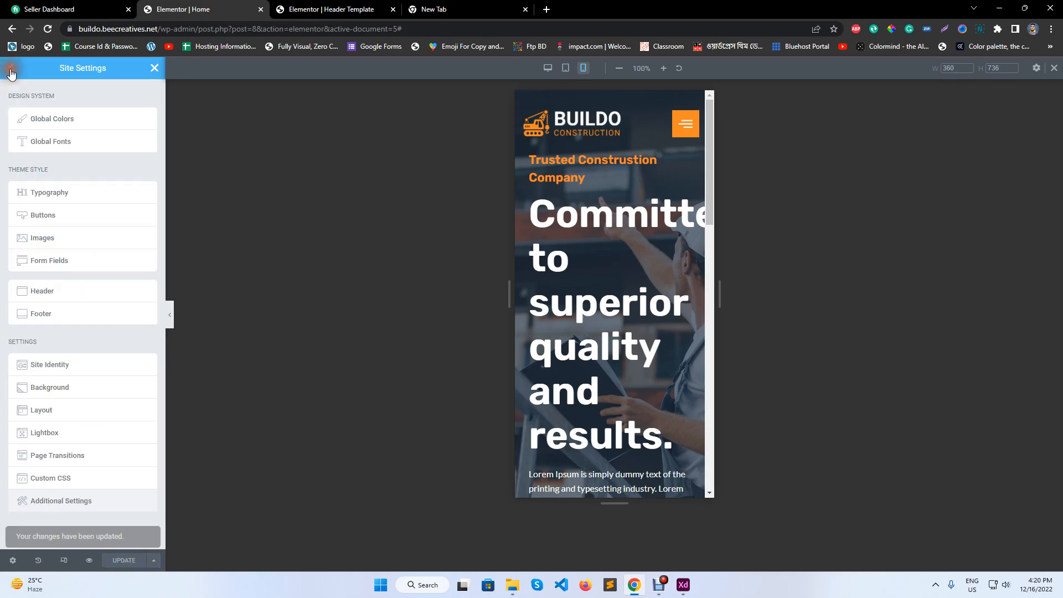
{"action": "left_click", "coordinate": [76, 145]}
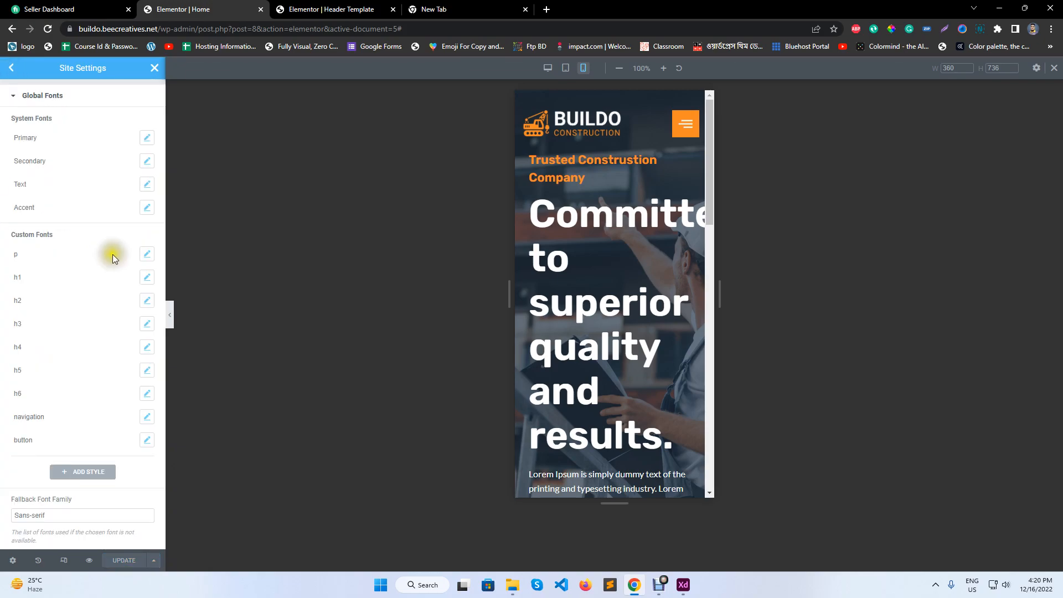
{"action": "left_click", "coordinate": [147, 277]}
{"action": "left_click", "coordinate": [128, 357]}
{"action": "type", "text": "45"}
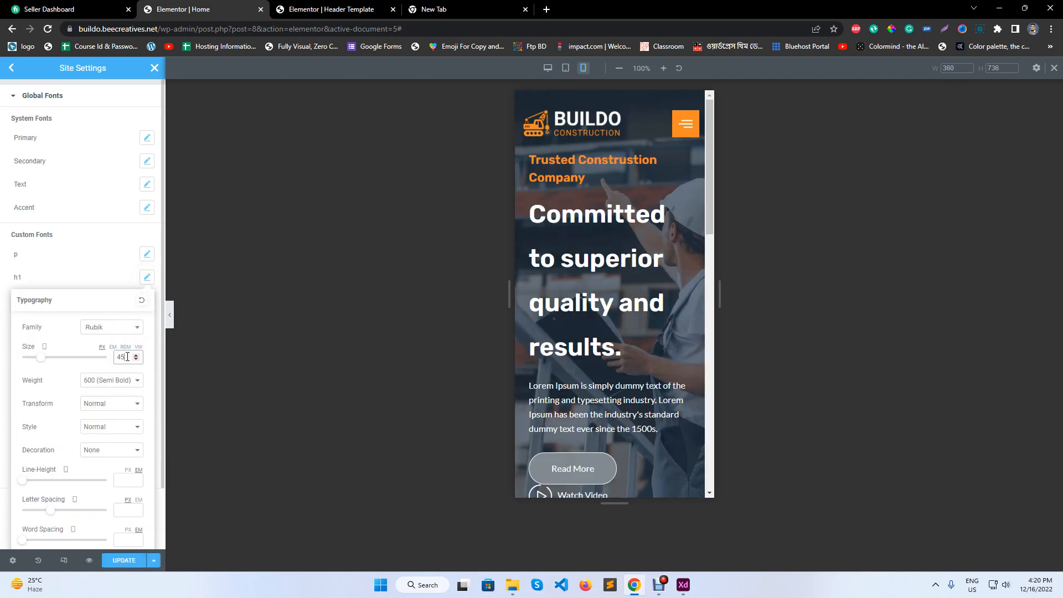
{"action": "left_click", "coordinate": [125, 481]}
{"action": "type", "text": "55"}
{"action": "left_click", "coordinate": [133, 563]}
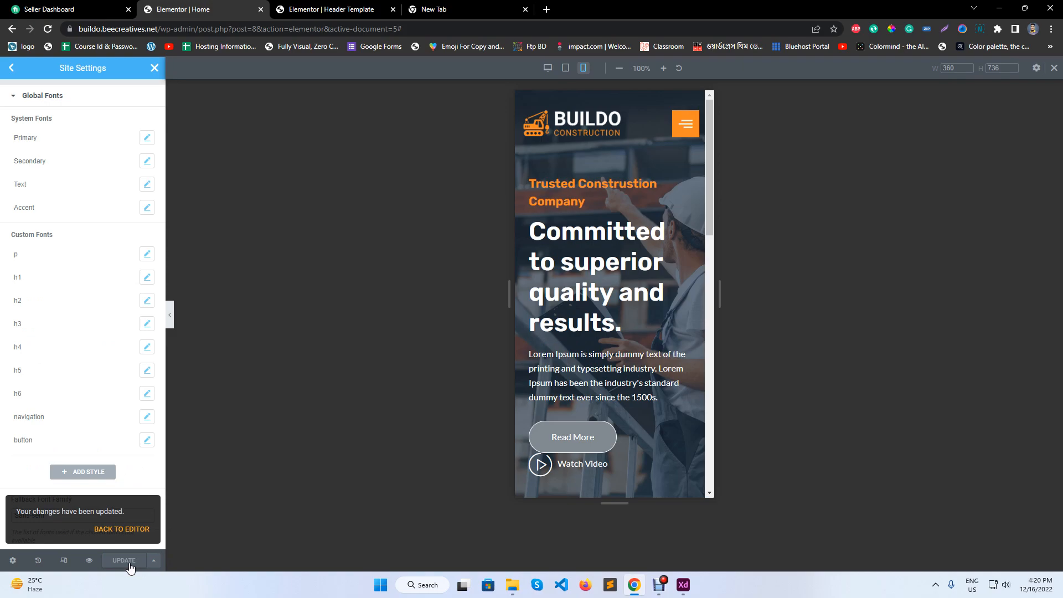
Step: Switch to Adobe XD to check the home page hero design, and return to the Elementor editor
{"action": "left_click", "coordinate": [684, 585]}
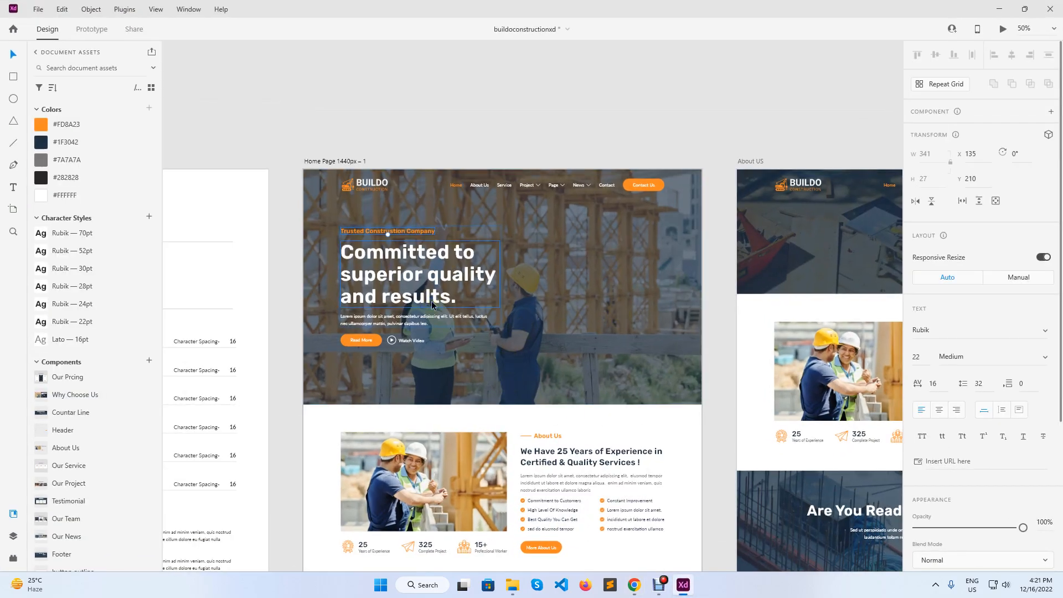
{"action": "left_click", "coordinate": [634, 586]}
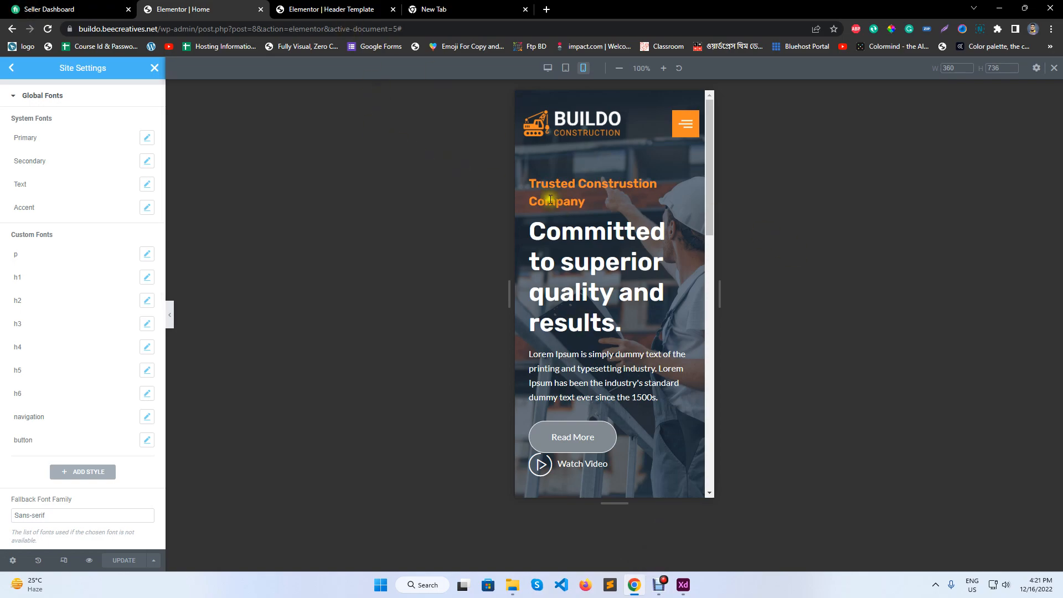
Step: Close the site settings, check the hero section's mobile layout and reload the editor page
{"action": "left_click", "coordinate": [153, 67]}
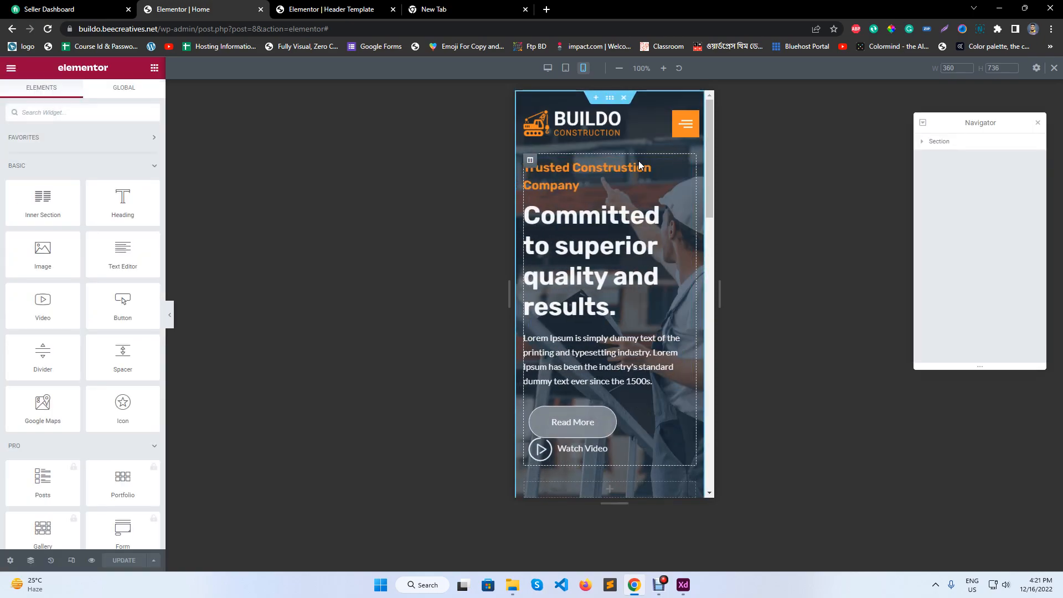
{"action": "scroll", "coordinate": [602, 312], "scroll_direction": "down", "scroll_amount": 2}
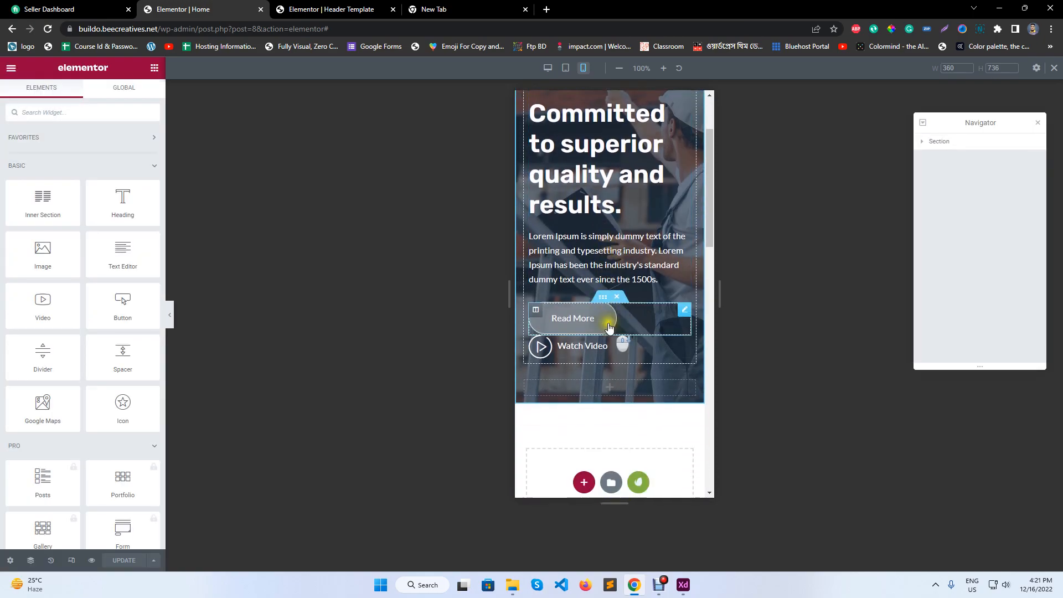
{"action": "left_click", "coordinate": [48, 29]}
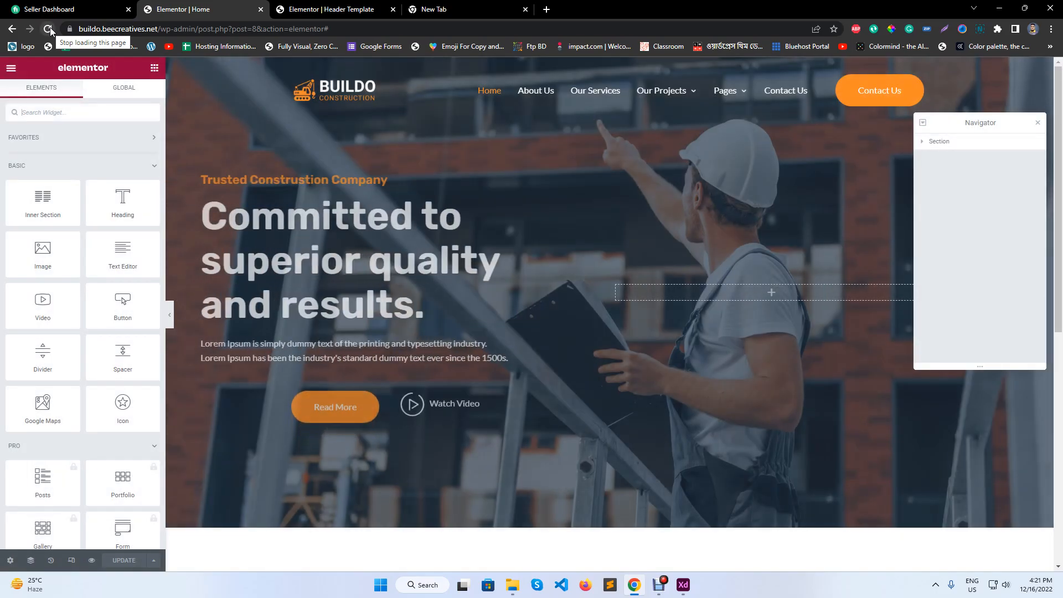
Step: In the hero section's mobile view, set the Watch Video button's top margin to 15 px and update the page
{"action": "left_click", "coordinate": [71, 561]}
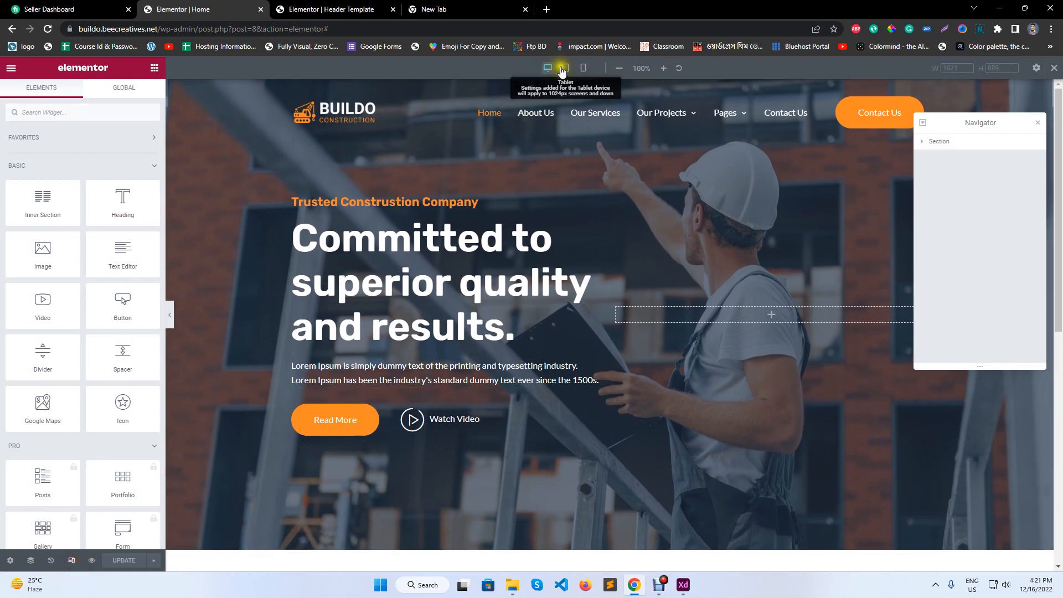
{"action": "left_click", "coordinate": [584, 68]}
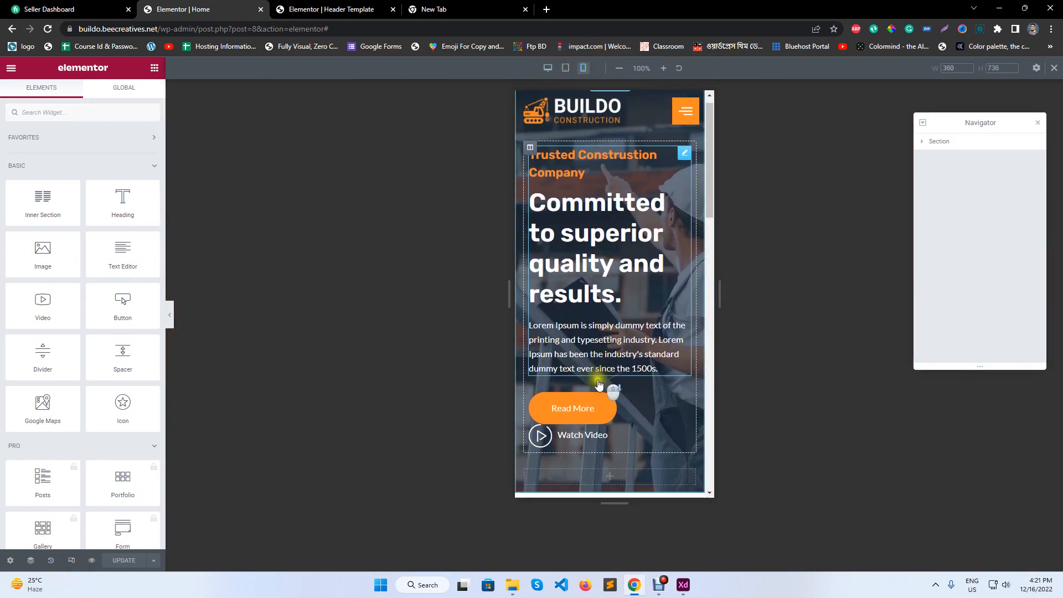
{"action": "scroll", "coordinate": [613, 389], "scroll_direction": "down", "scroll_amount": 1}
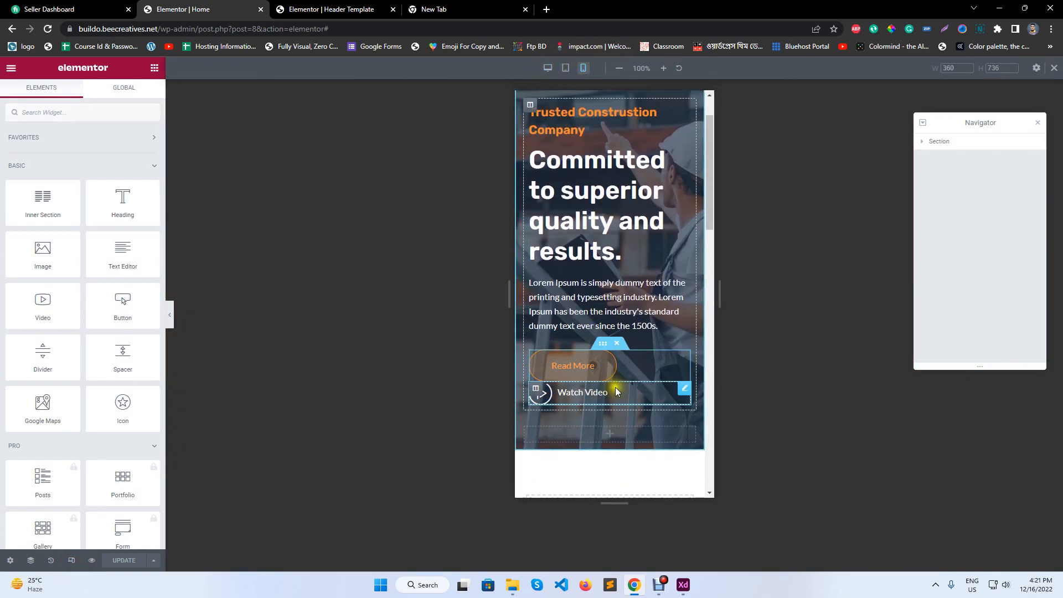
{"action": "left_click", "coordinate": [684, 392]}
{"action": "left_click", "coordinate": [138, 94]}
{"action": "left_click", "coordinate": [133, 192]}
{"action": "left_click_drag", "start_coordinate": [27, 192], "coordinate": [0, 181]}
{"action": "type", "text": "15"}
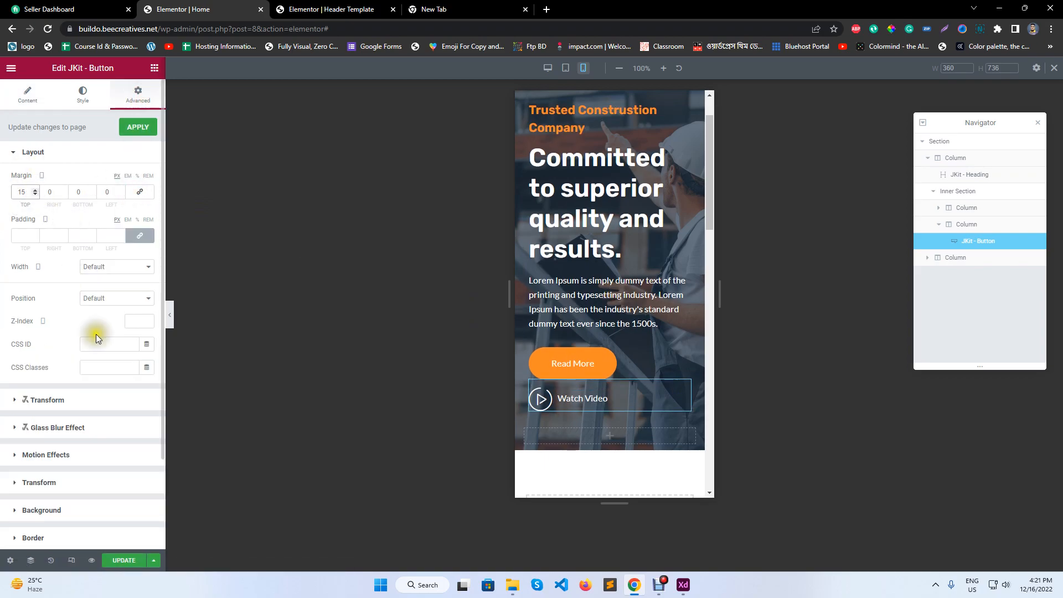
{"action": "left_click", "coordinate": [124, 560]}
Step: Preview the mobile hero at full width and check the mobile menu with its Our Projects and Pages submenus expanded, closing it again
{"action": "left_click", "coordinate": [170, 316]}
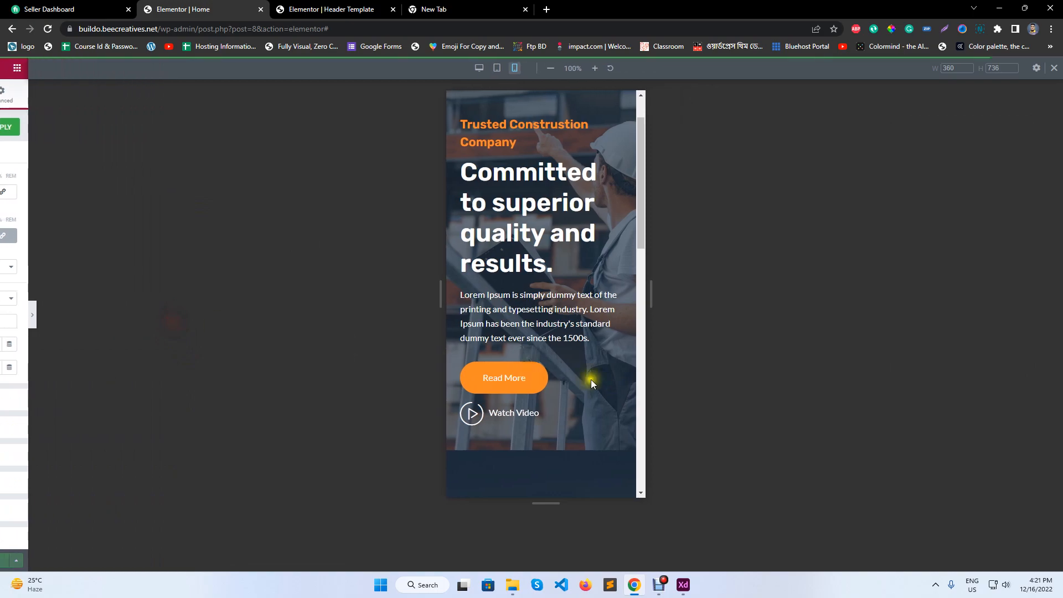
{"action": "scroll", "coordinate": [544, 316], "scroll_direction": "up", "scroll_amount": 2}
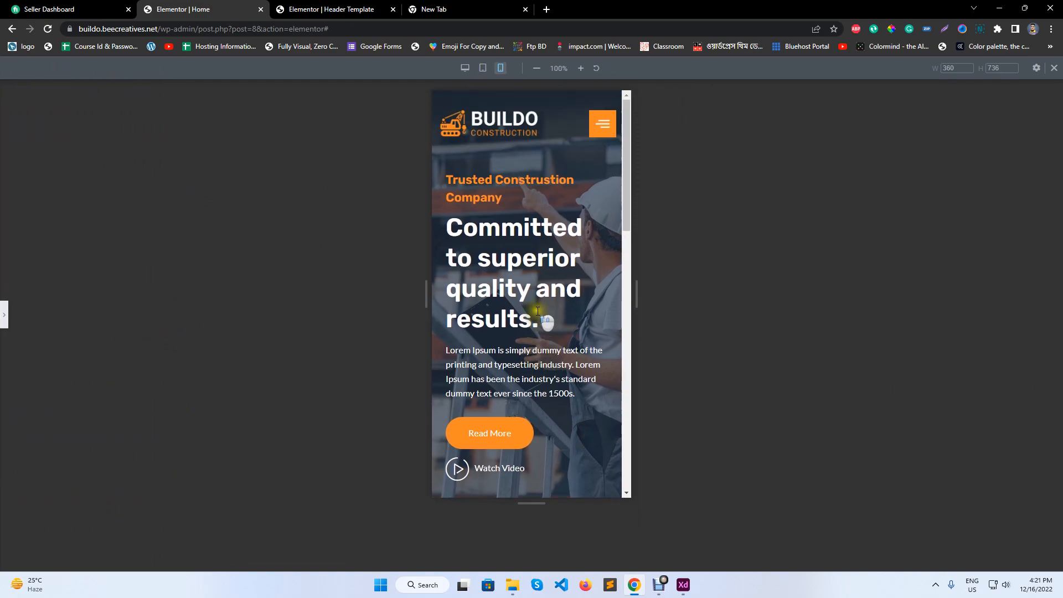
{"action": "left_click", "coordinate": [614, 127]}
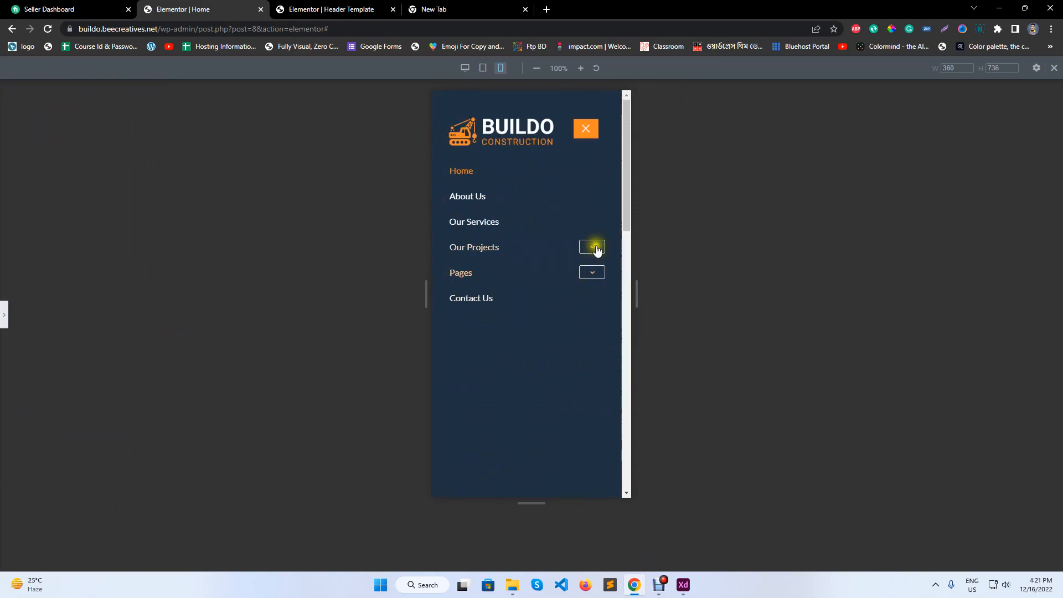
{"action": "left_click", "coordinate": [592, 247]}
{"action": "left_click", "coordinate": [590, 292]}
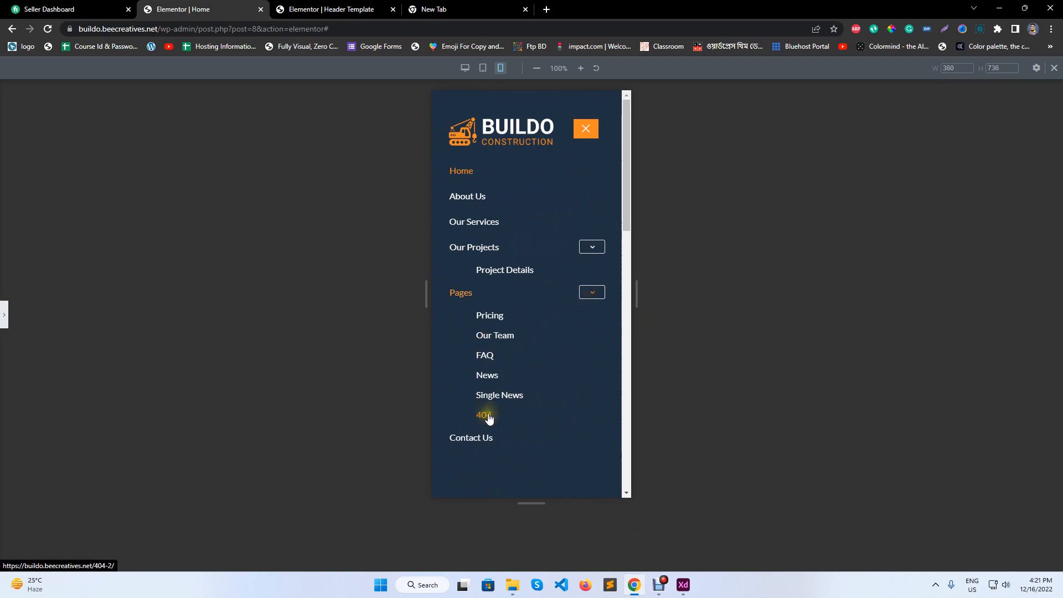
{"action": "left_click", "coordinate": [612, 119]}
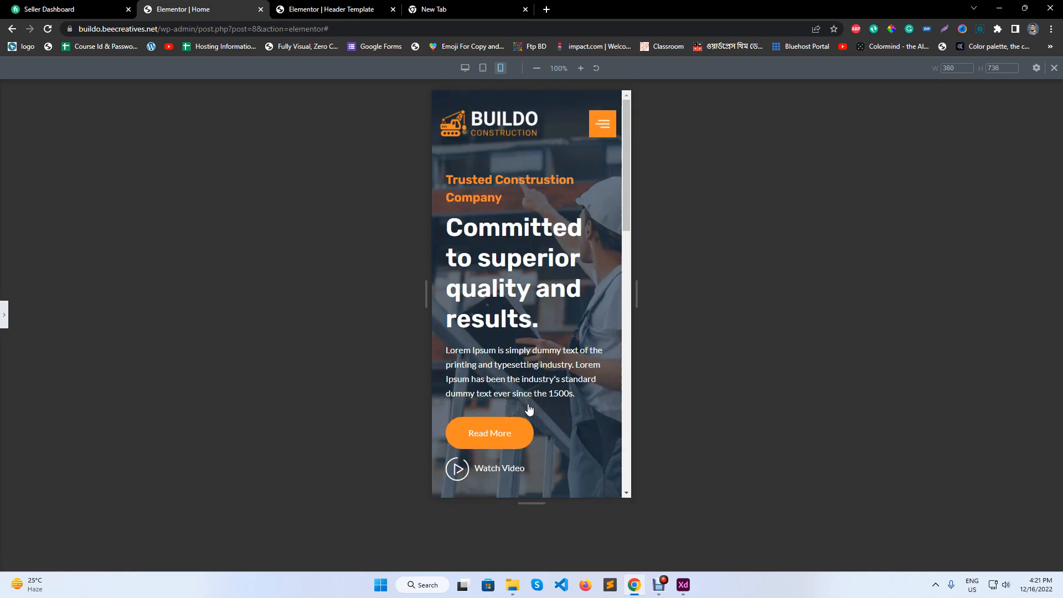
Step: Return the editor to the desktop layout and close the Navigator
{"action": "left_click", "coordinate": [3, 313]}
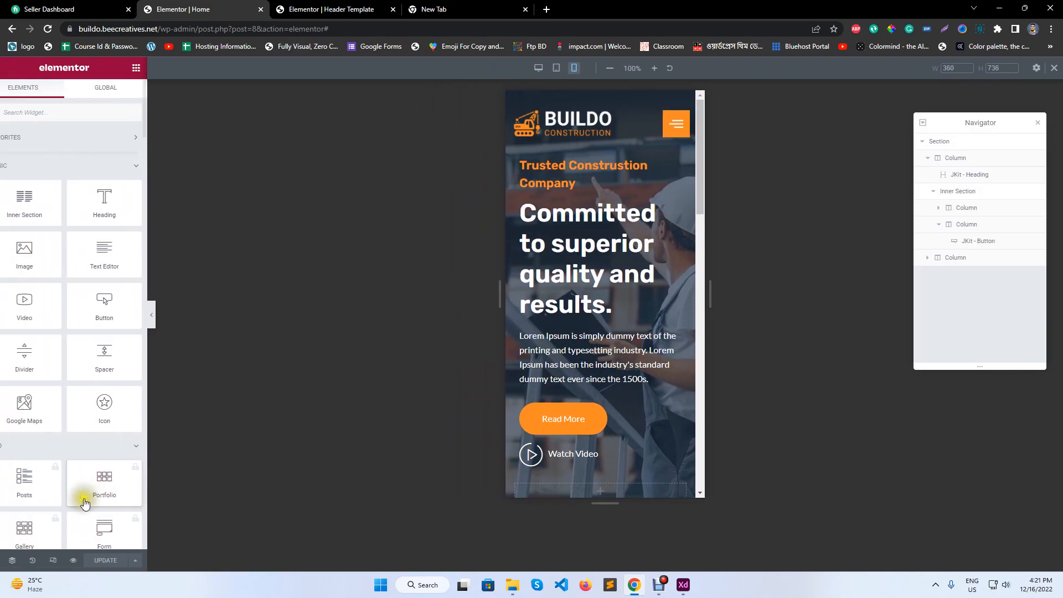
{"action": "left_click", "coordinate": [71, 561]}
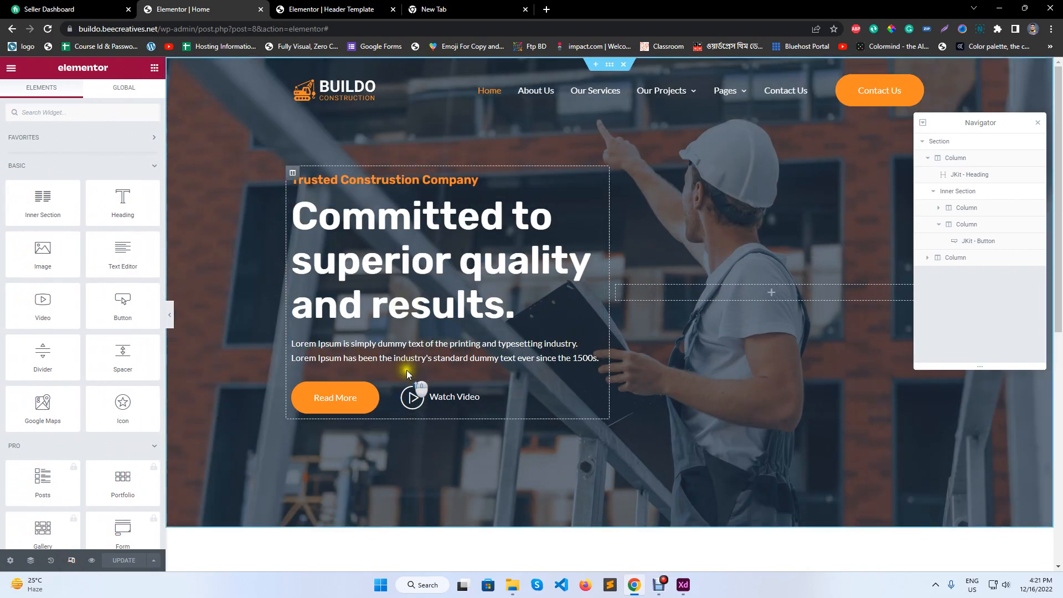
{"action": "left_click", "coordinate": [1039, 127]}
Step: Switch to Adobe XD and examine the About Us section on the home page and About US artboards
{"action": "left_click", "coordinate": [683, 585]}
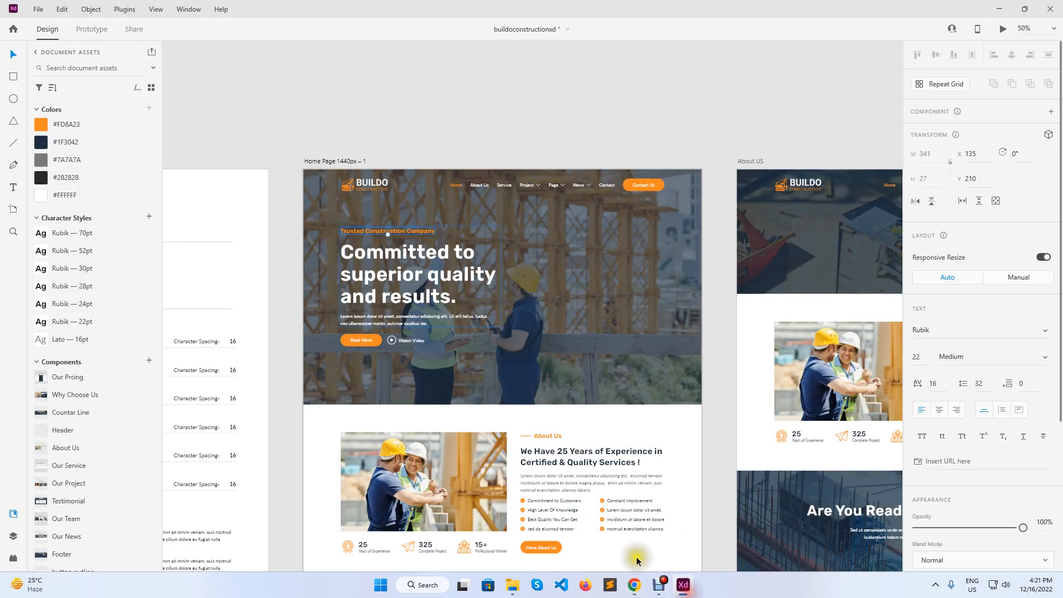
{"action": "scroll", "coordinate": [507, 497], "scroll_direction": "down", "scroll_amount": 4}
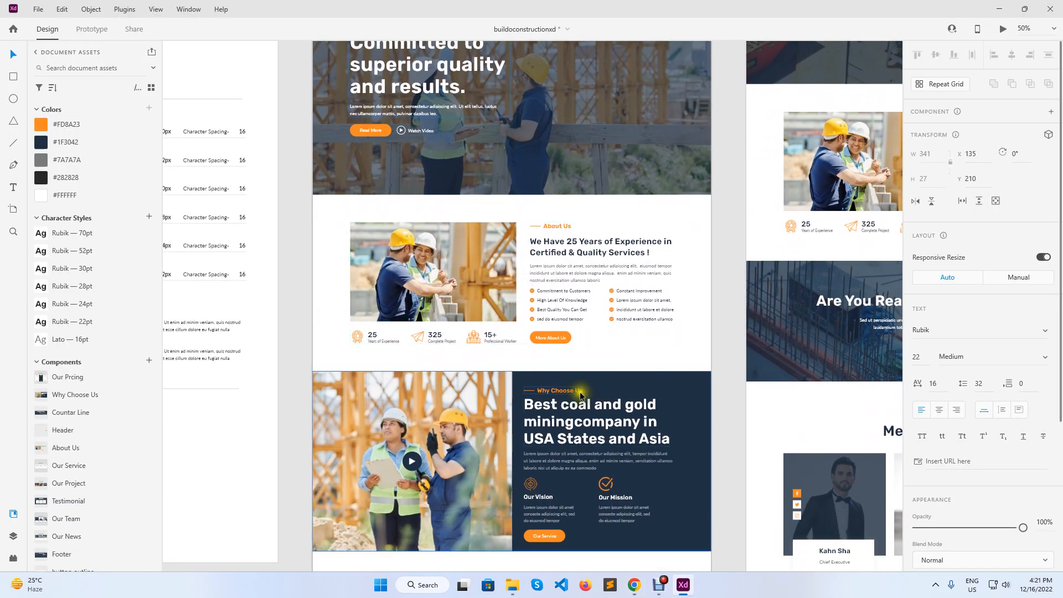
{"action": "left_click_drag", "start_coordinate": [684, 327], "coordinate": [404, 405]}
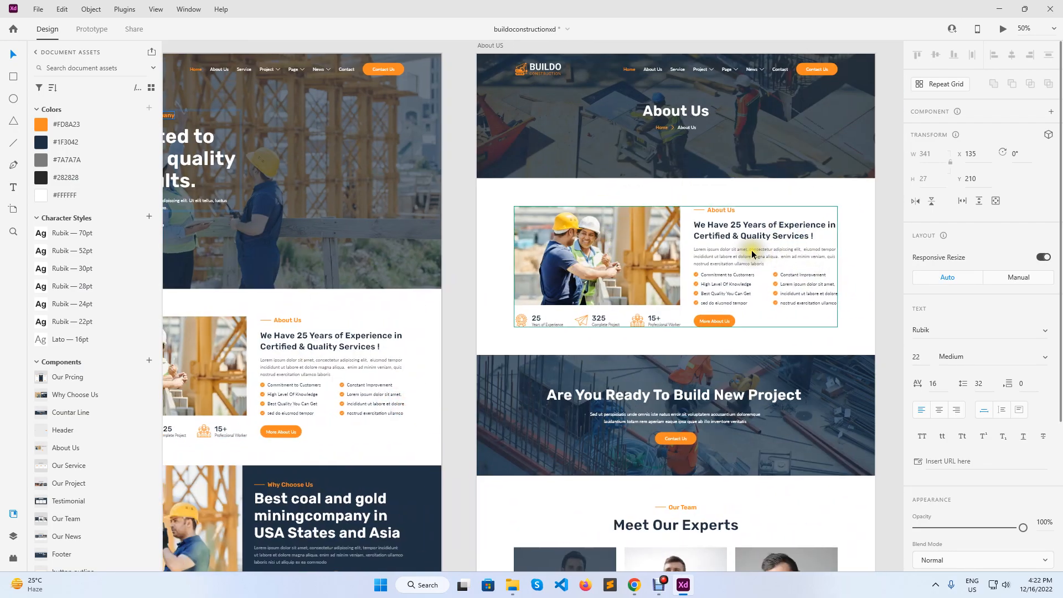
{"action": "left_click_drag", "start_coordinate": [415, 426], "coordinate": [671, 315]}
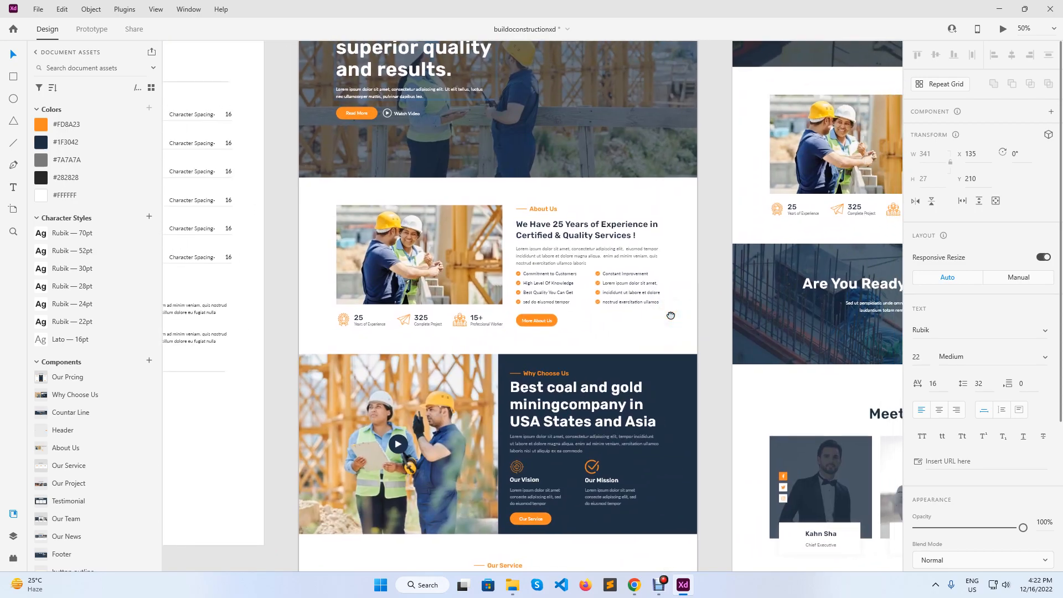